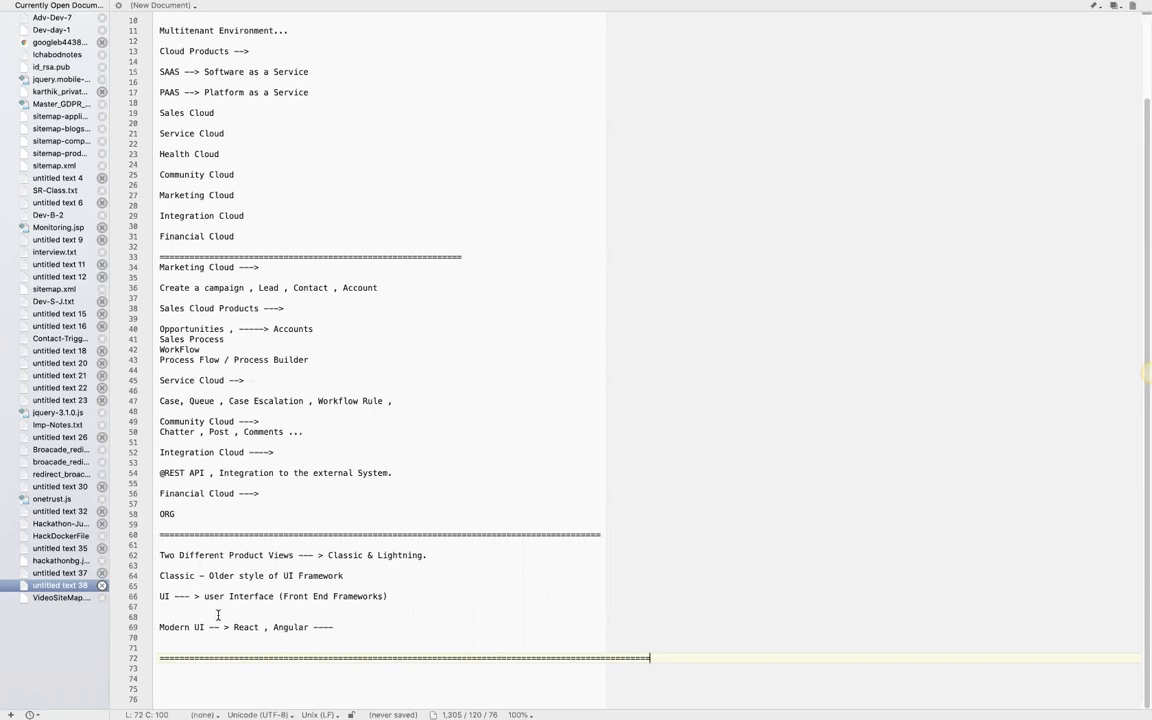
- Switch to Chrome and change the Salesforce org from Lightning Experience to Salesforce Classic
{"action": "left_click", "coordinate": [185, 668]}
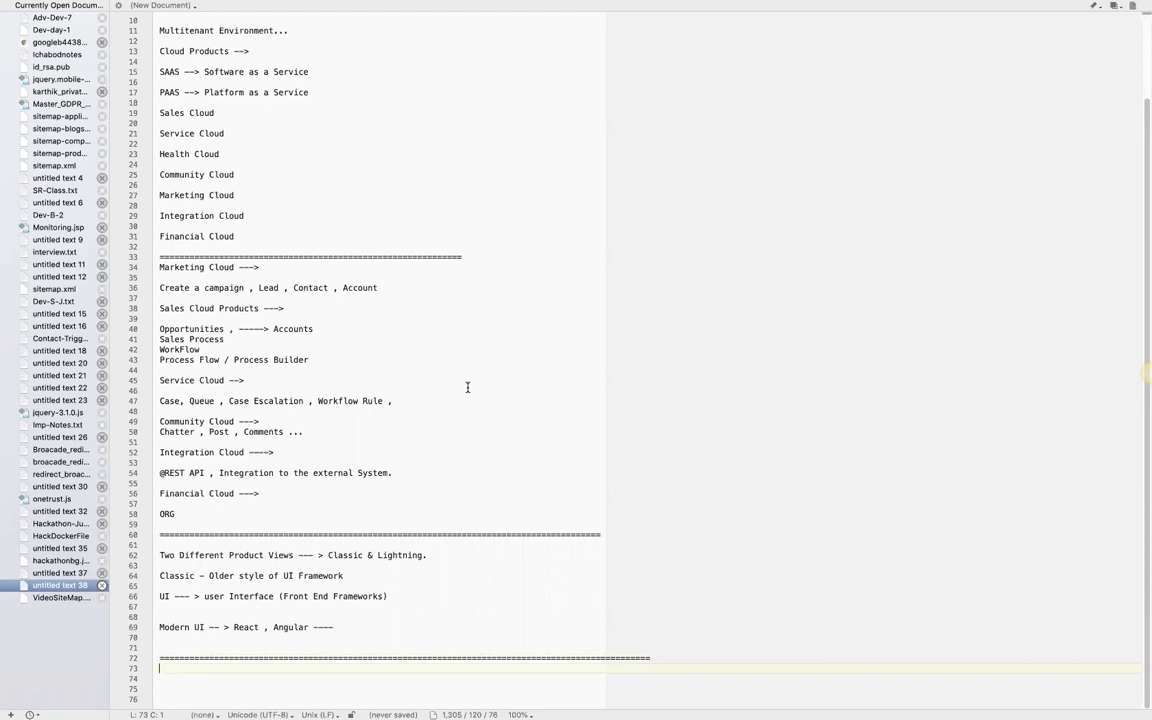
{"action": "key", "text": "ctrl+Up"}
{"action": "left_click", "coordinate": [404, 698]}
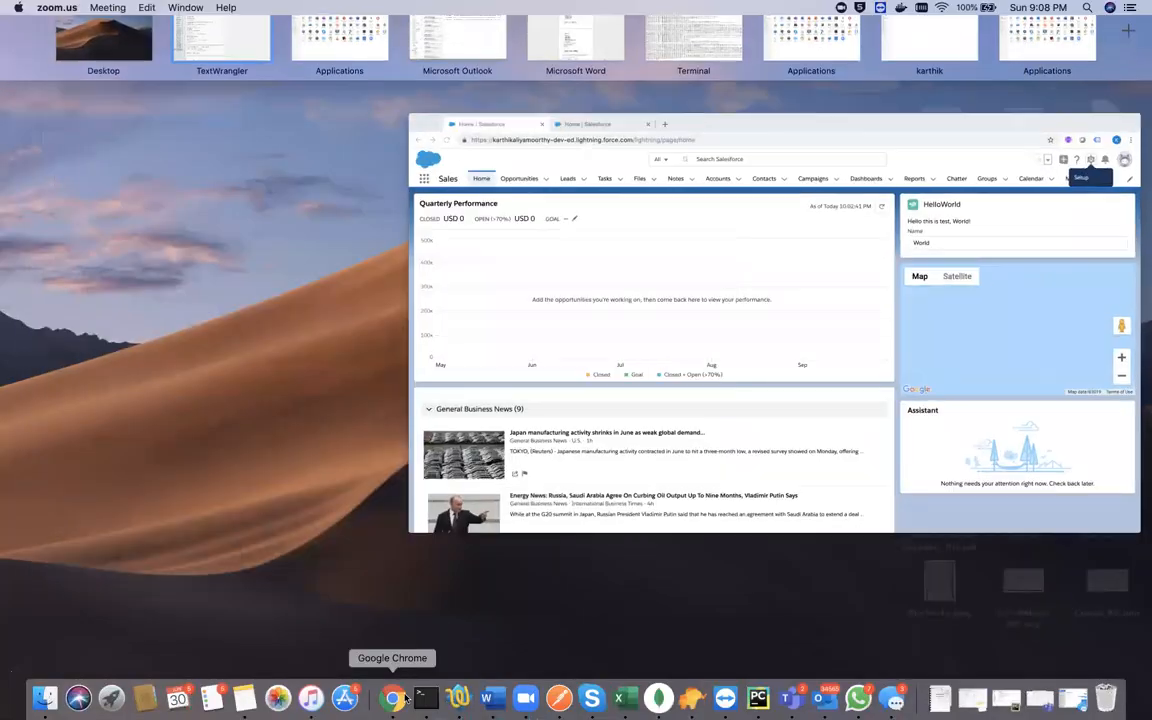
{"action": "left_click", "coordinate": [552, 134]}
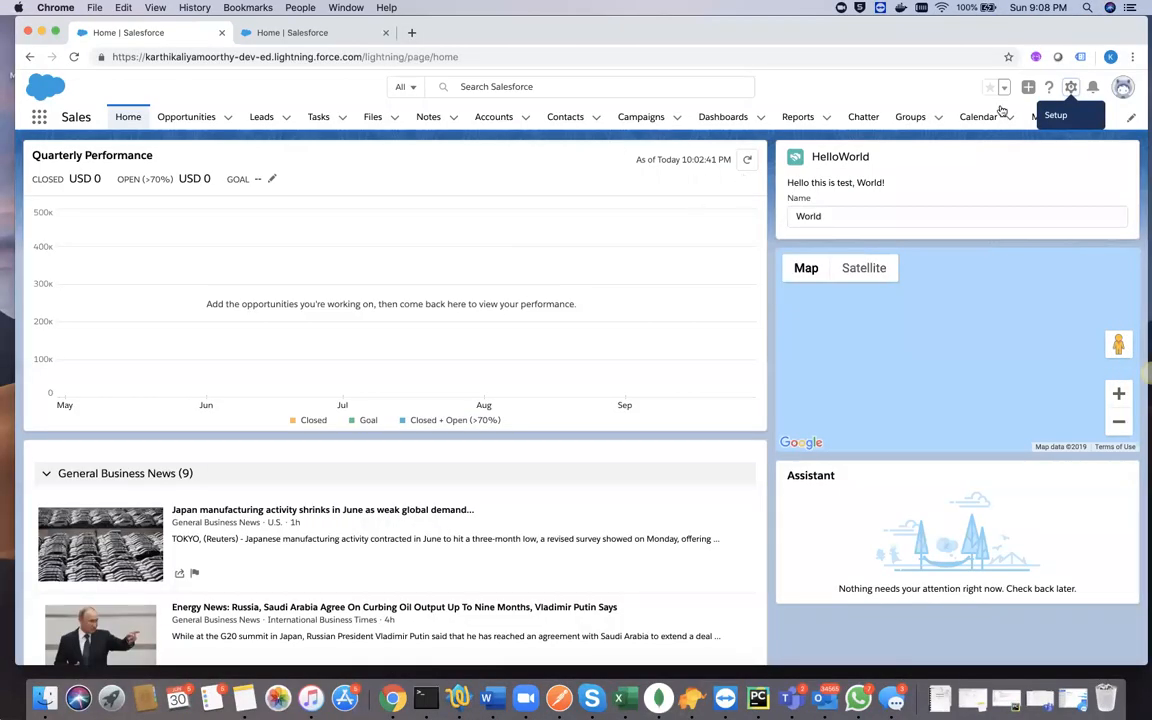
{"action": "left_click", "coordinate": [1123, 87]}
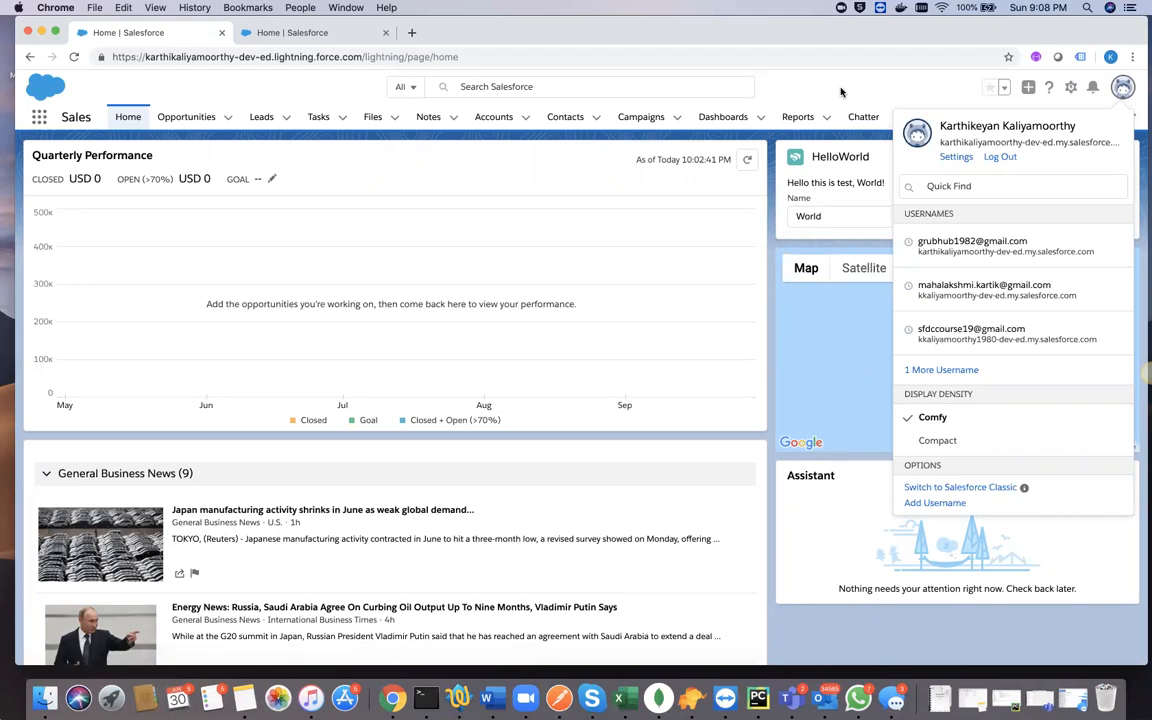
{"action": "left_click", "coordinate": [946, 488]}
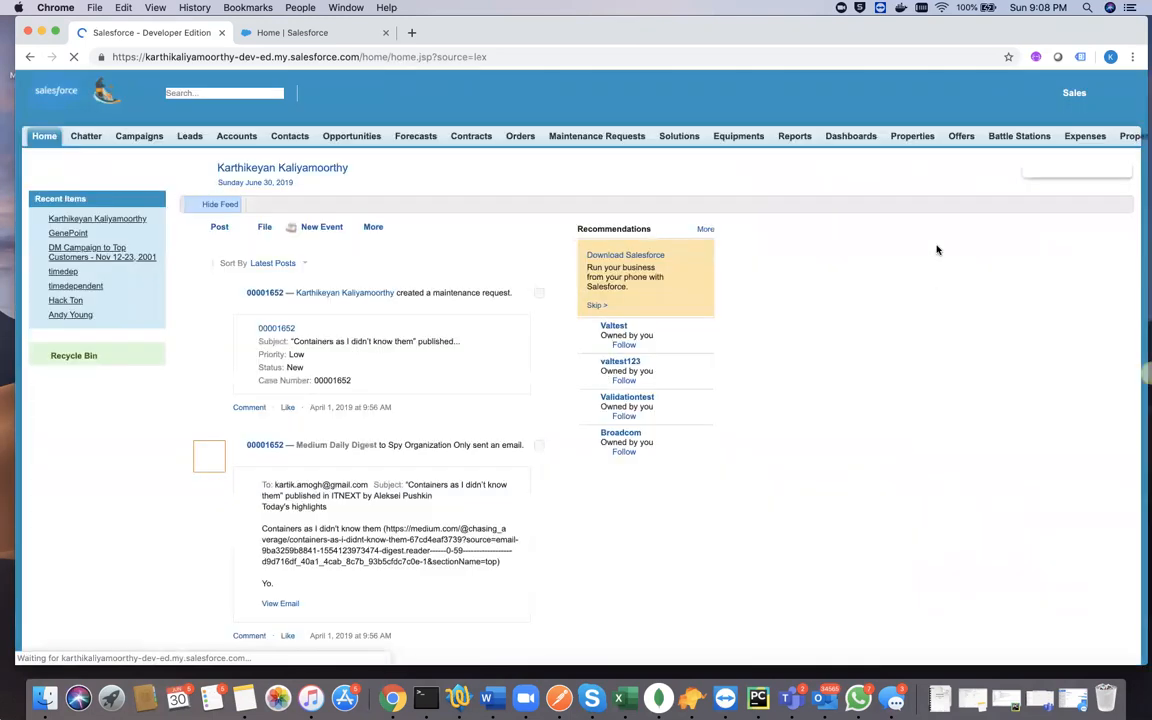
- Open the Classic Setup page and look through the Administer and Build sections
{"action": "left_click", "coordinate": [990, 93]}
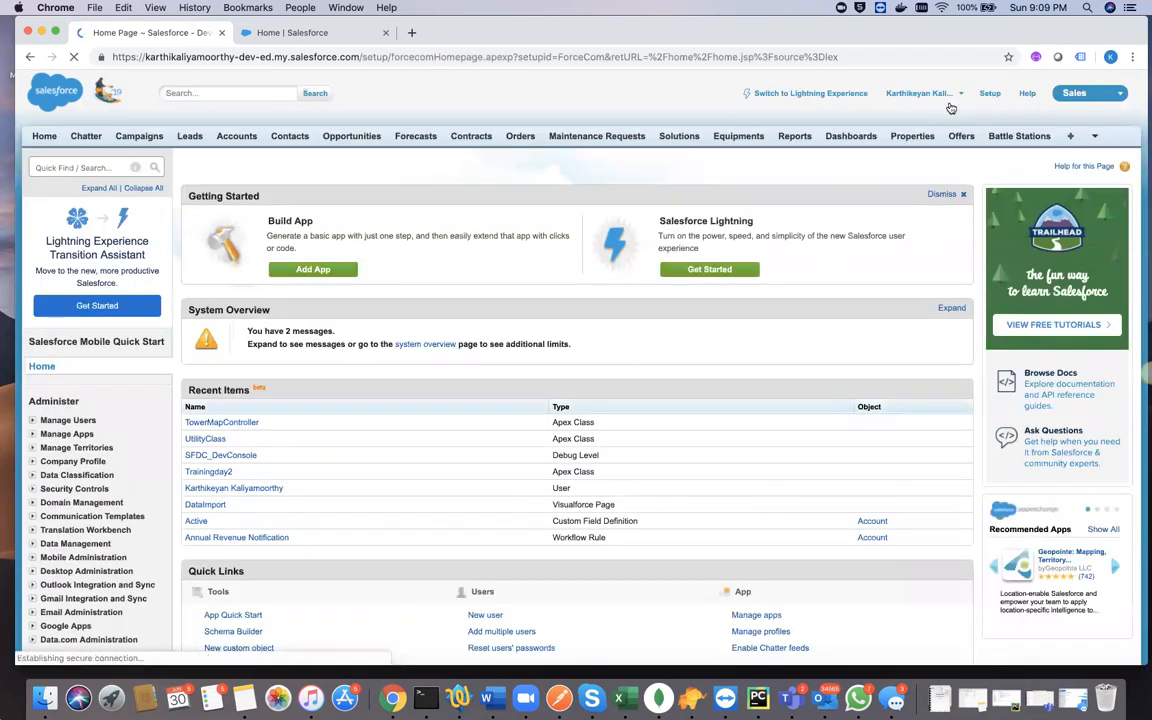
{"action": "scroll", "coordinate": [89, 511], "scroll_direction": "down", "scroll_amount": 4}
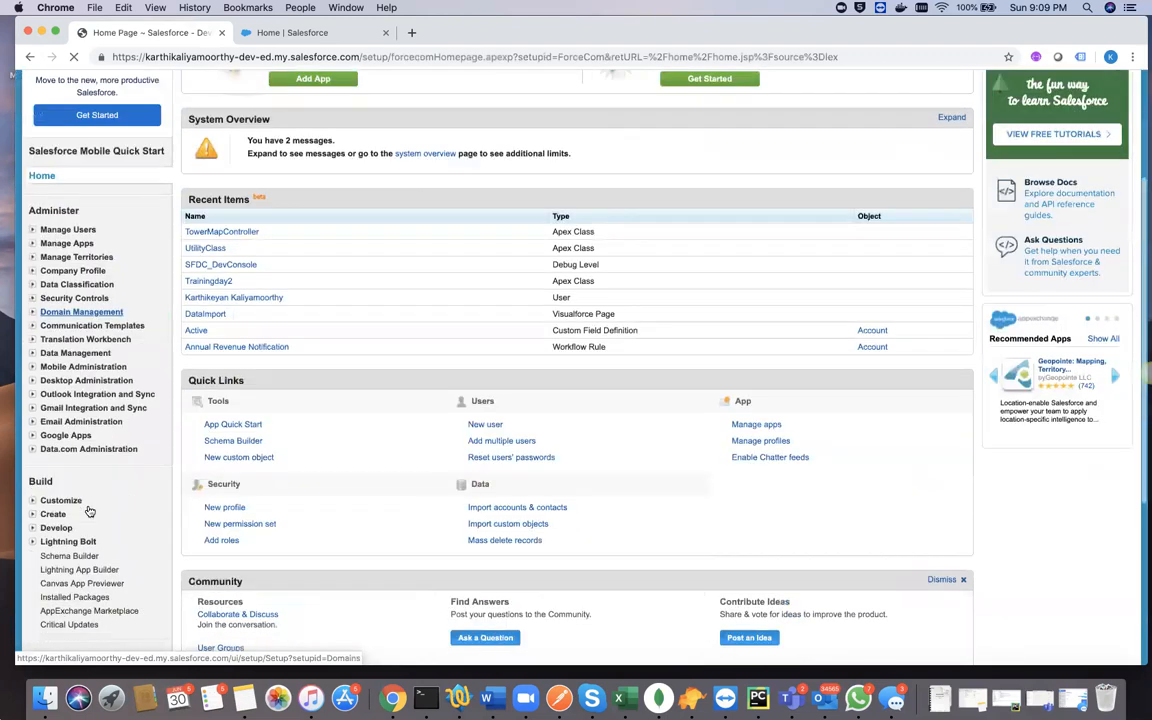
{"action": "scroll", "coordinate": [89, 511], "scroll_direction": "down", "scroll_amount": 3}
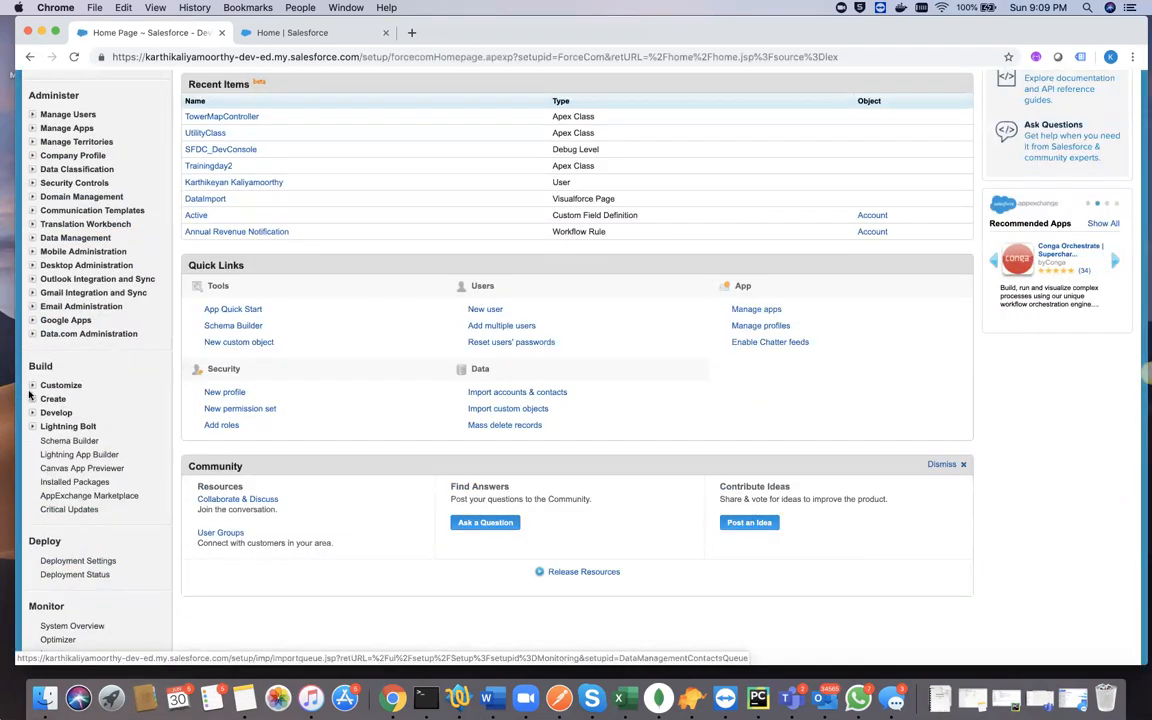
{"action": "scroll", "coordinate": [102, 374], "scroll_direction": "up", "scroll_amount": 4}
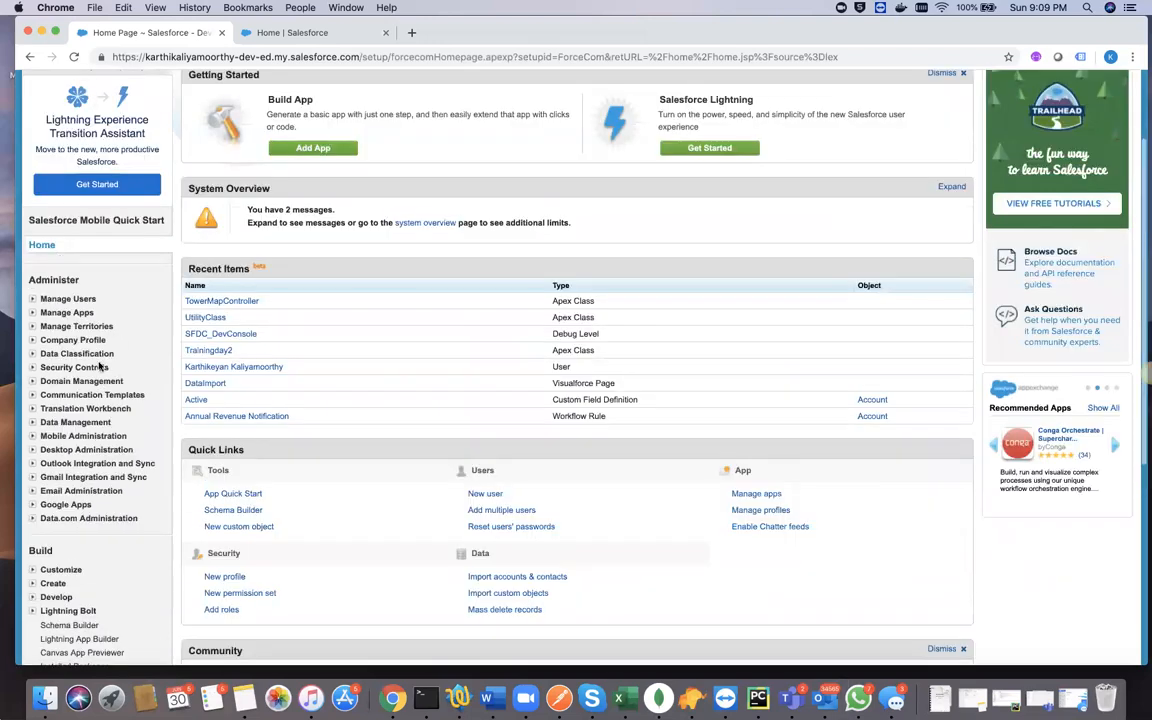
{"action": "scroll", "coordinate": [112, 310], "scroll_direction": "up", "scroll_amount": 2}
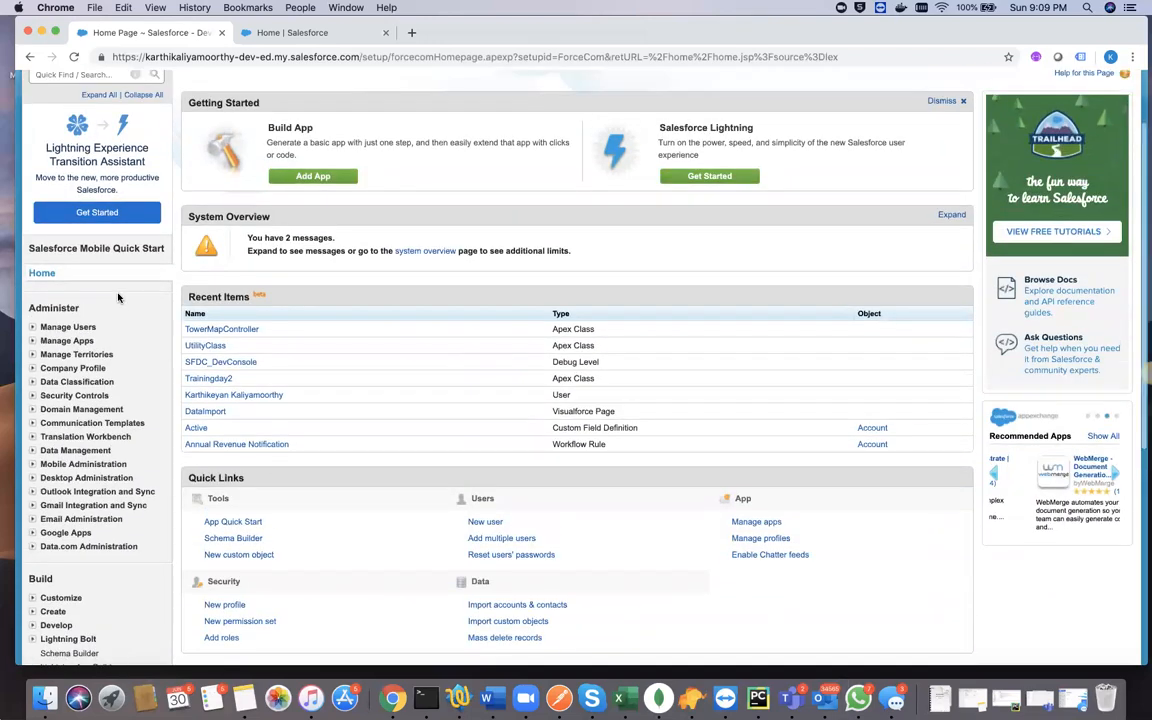
{"action": "scroll", "coordinate": [118, 298], "scroll_direction": "up", "scroll_amount": 1}
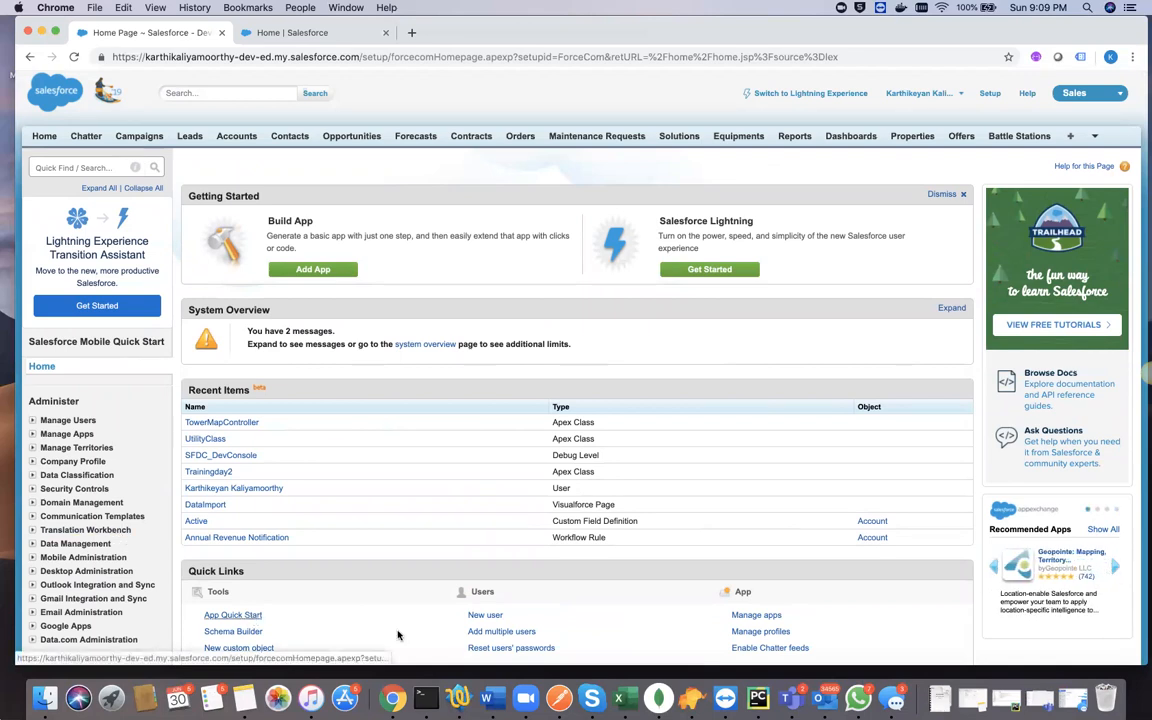
- Switch to the TextWrangler notes and add the heading "Class - 2" below the last separator line
{"action": "left_click", "coordinate": [458, 697]}
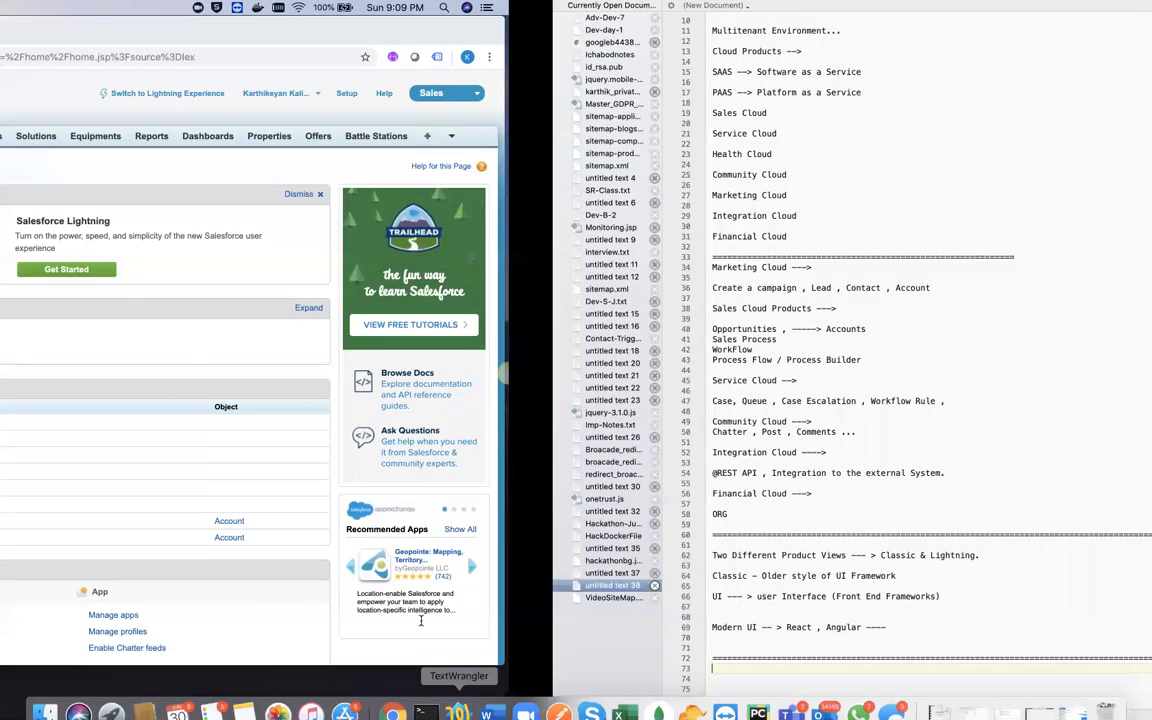
{"action": "type", "text": "Class - 2"}
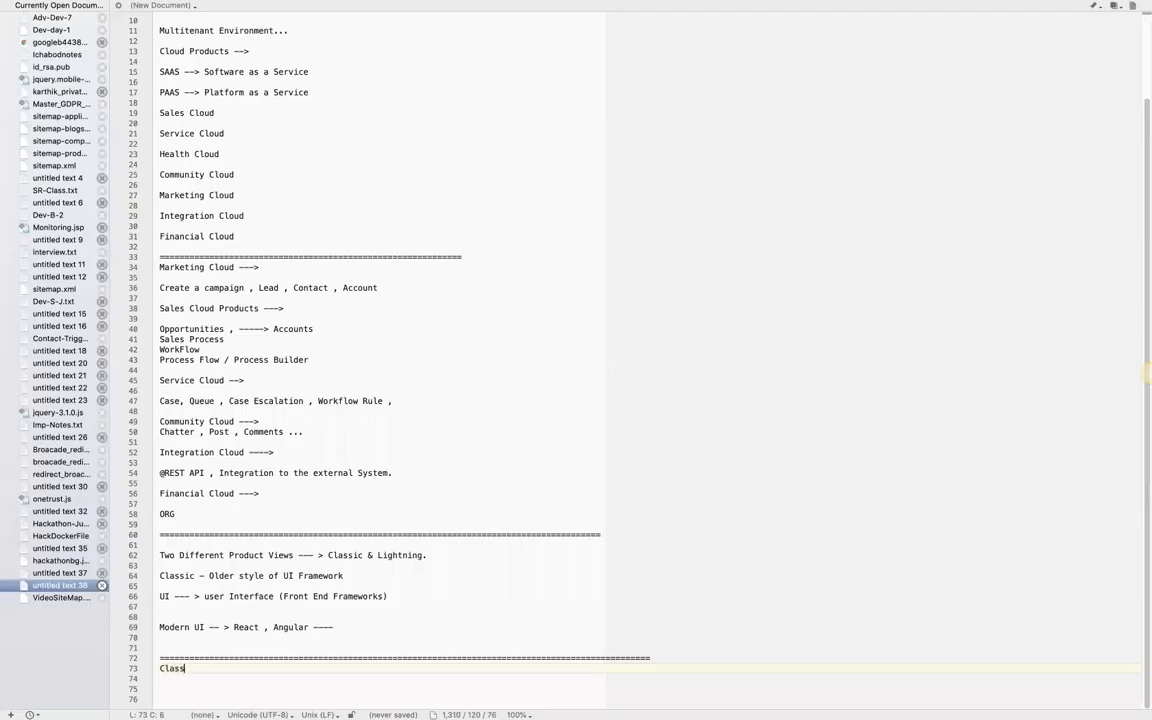
{"action": "key", "text": "Return"}
{"action": "key", "text": "Return"}
- Write the question "What are the Roles of Administrator ?" under the Class - 2 heading
{"action": "type", "text": "Wh"}
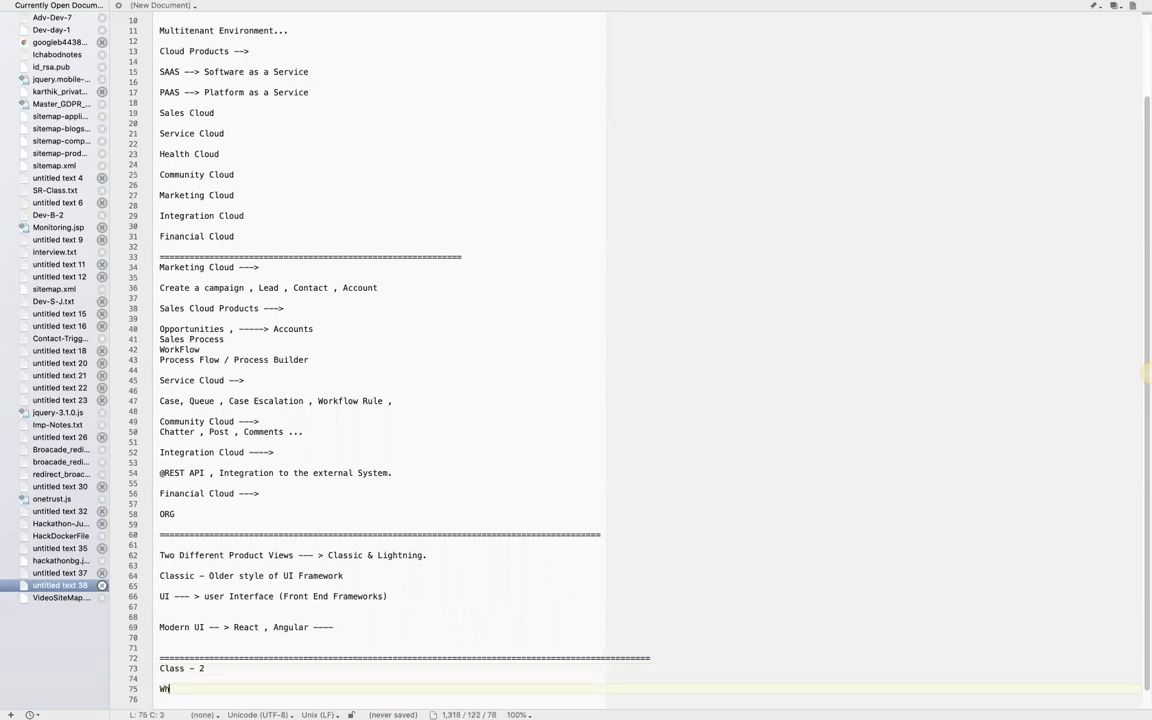
{"action": "type", "text": "at is the Role"}
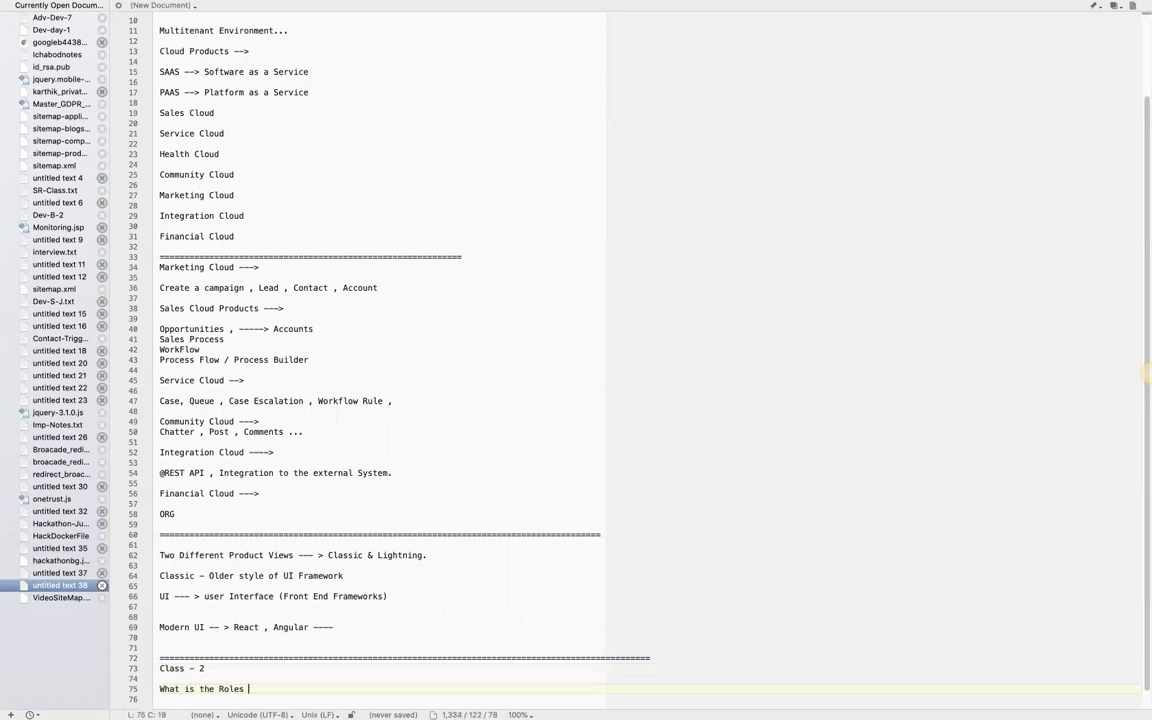
{"action": "key", "text": "BackSpace"}
{"action": "key", "text": "BackSpace"}
{"action": "key", "text": "BackSpace"}
{"action": "key", "text": "BackSpace"}
{"action": "key", "text": "BackSpace"}
{"action": "key", "text": "BackSpace"}
{"action": "key", "text": "BackSpace"}
{"action": "key", "text": "BackSpace"}
{"action": "key", "text": "BackSpace"}
{"action": "key", "text": "BackSpace"}
{"action": "key", "text": "BackSpace"}
{"action": "type", "text": "are the Roles of Administratorr ?"}
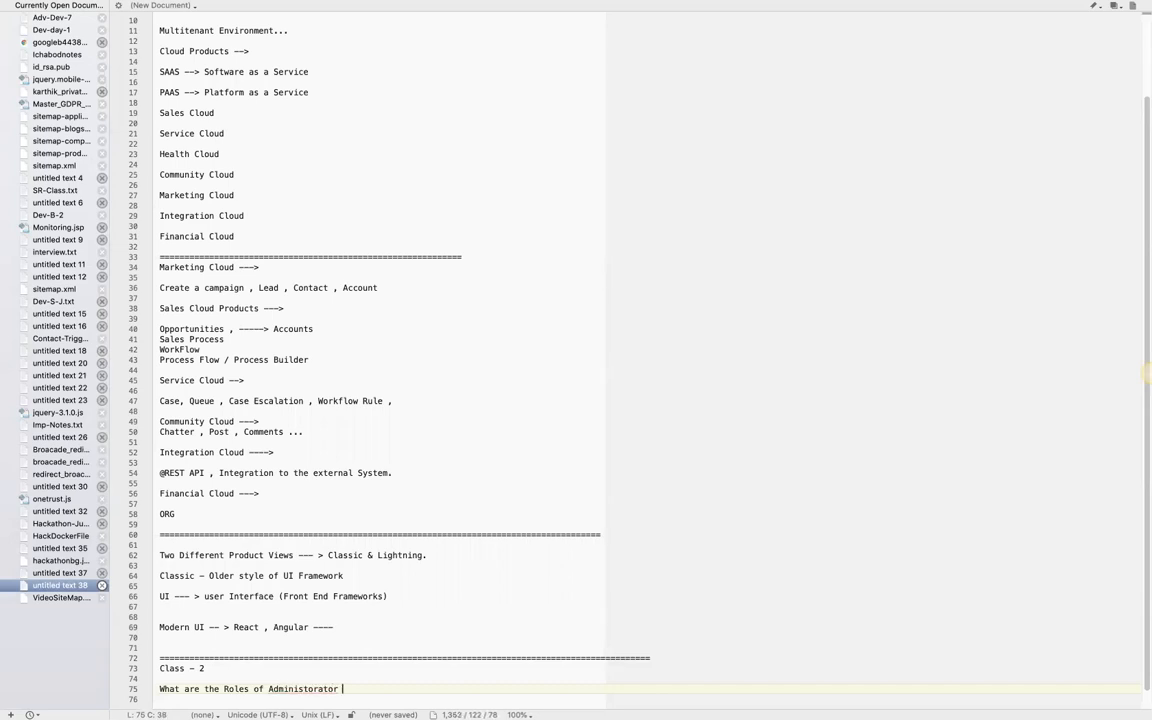
- Start an asterisk bullet list below the question and correct the misspelled word to "Administrator"
{"action": "key", "text": "Return"}
{"action": "key", "text": "Return"}
{"action": "key", "text": "Return"}
{"action": "key", "text": "Up"}
{"action": "type", "text": "*"}
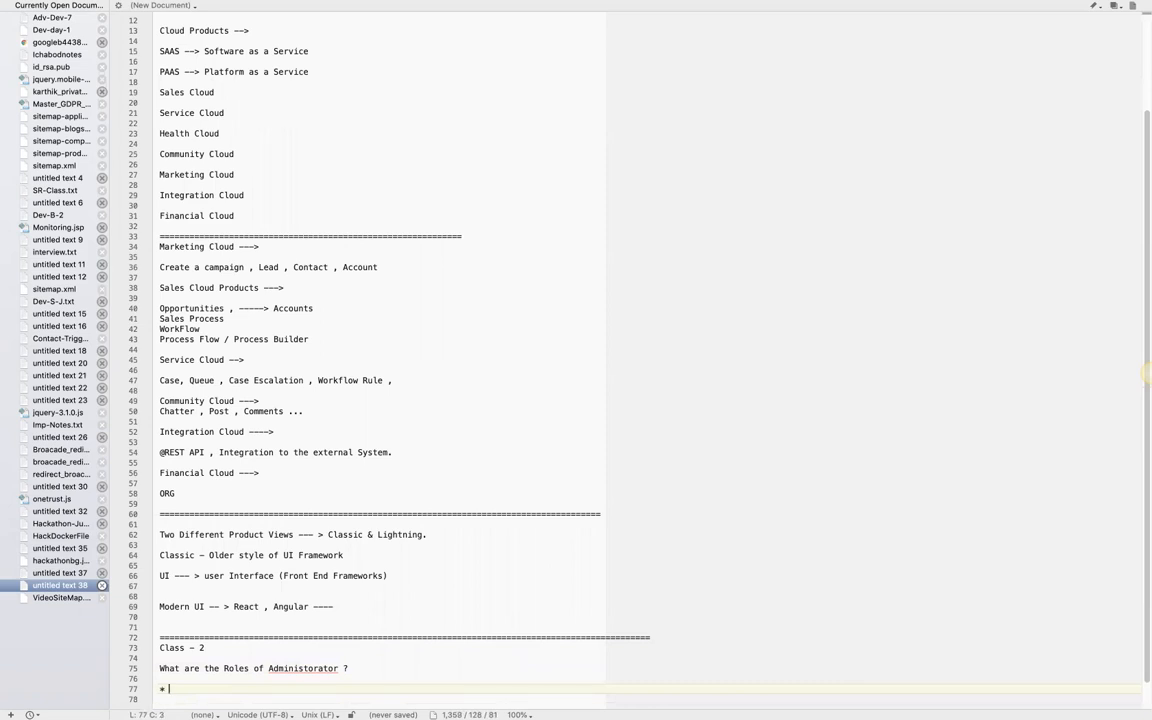
{"action": "right_click", "coordinate": [303, 669]}
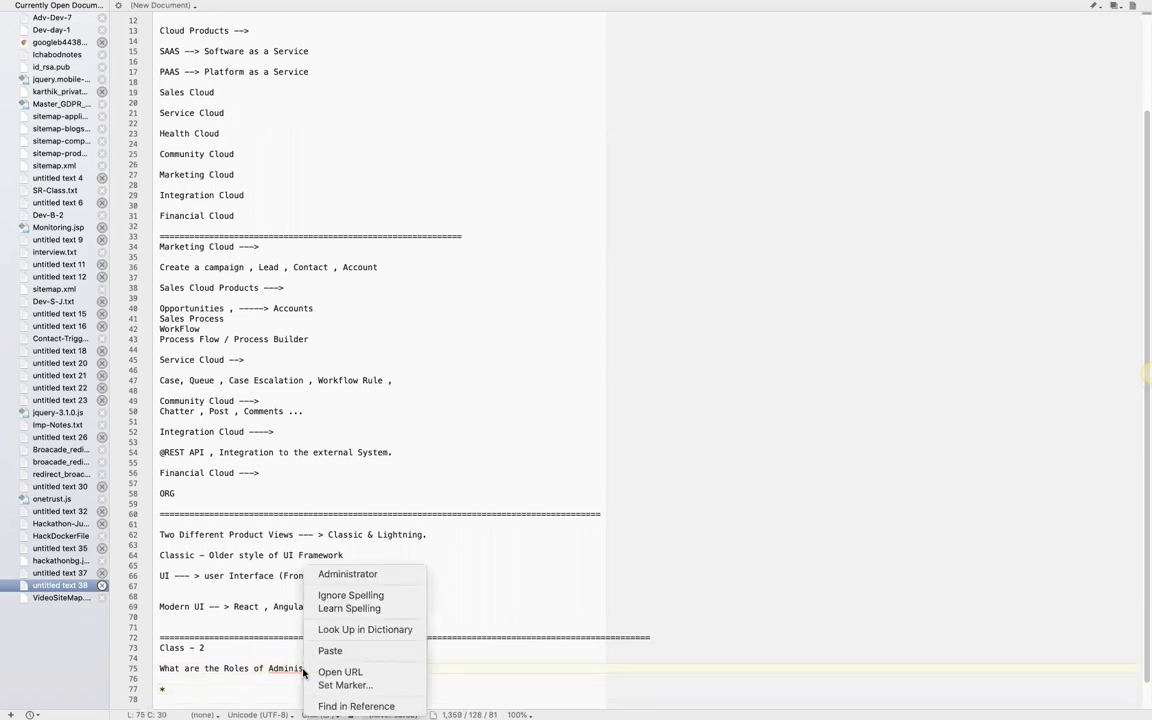
{"action": "left_click", "coordinate": [365, 574]}
- Enter "Managing the Instance (ORG)" as the first bullet in the list of administrator roles
{"action": "left_click", "coordinate": [181, 690]}
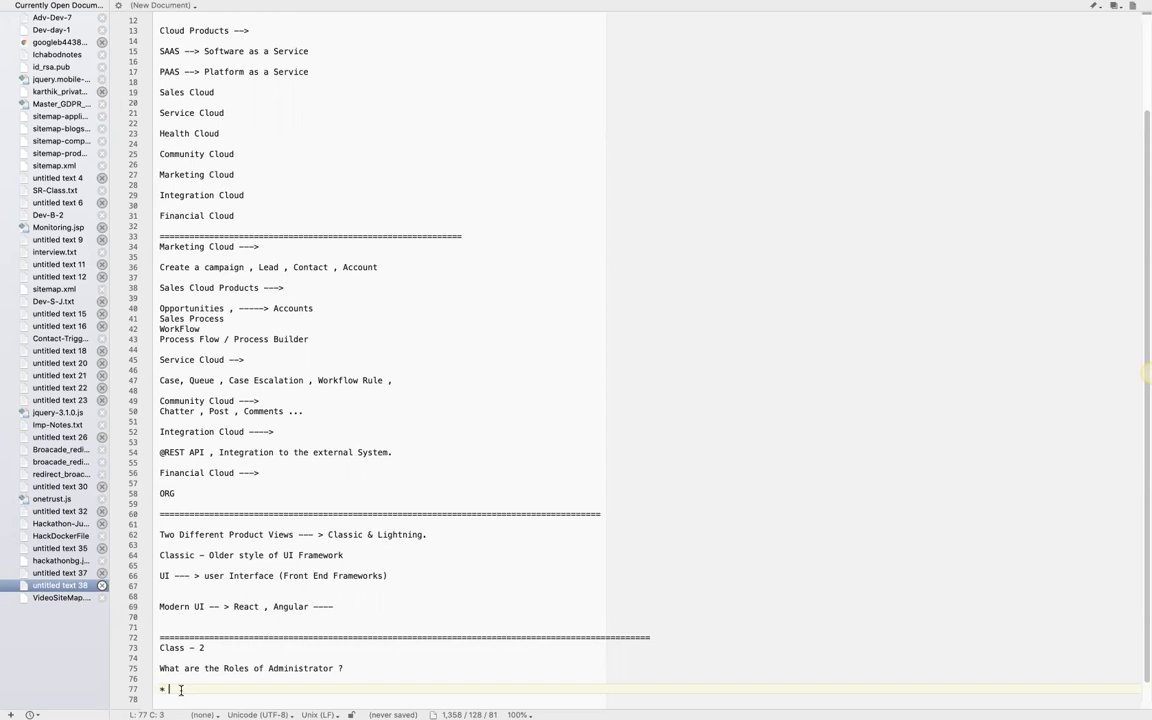
{"action": "type", "text": "Managing the Instance"}
{"action": "key", "text": "Return"}
{"action": "type", "text": "*"}
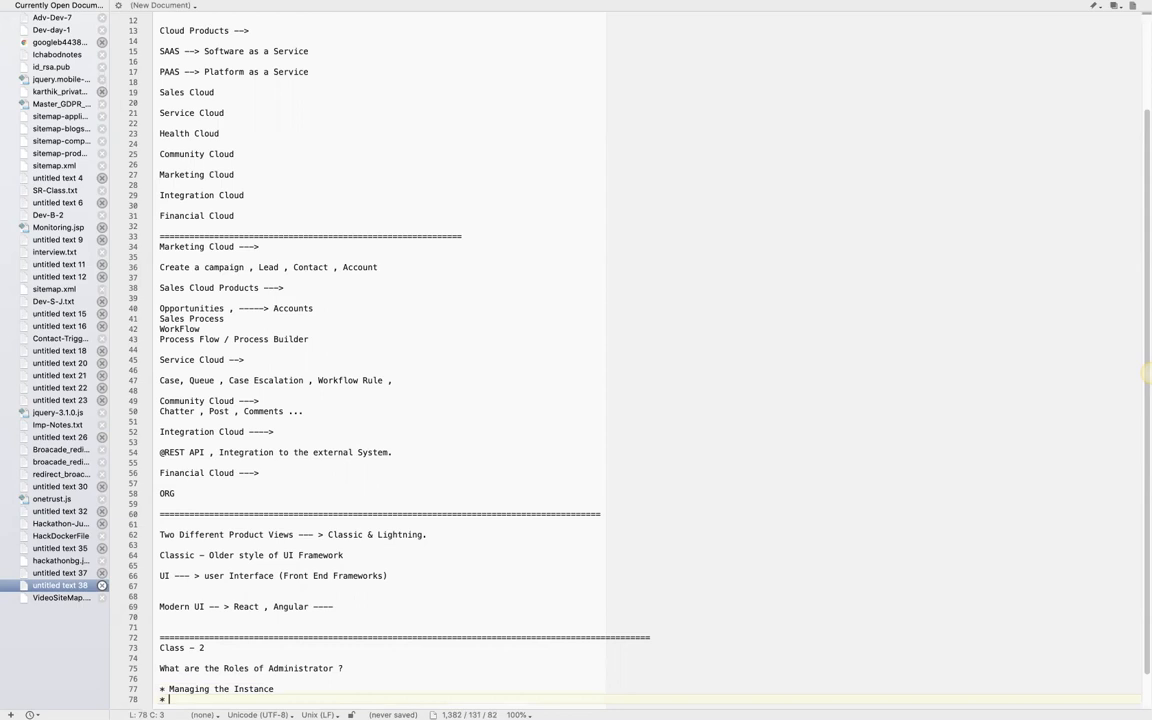
{"action": "left_click", "coordinate": [280, 689]}
{"action": "type", "text": "(ORG)"}
- Add the bullet "Manage the Users" to the administrator roles
{"action": "key", "text": "Return"}
{"action": "type", "text": "* Manage the Users"}
- Add the bullet "Security *" to the administrator roles
{"action": "key", "text": "Return"}
{"action": "type", "text": "*"}
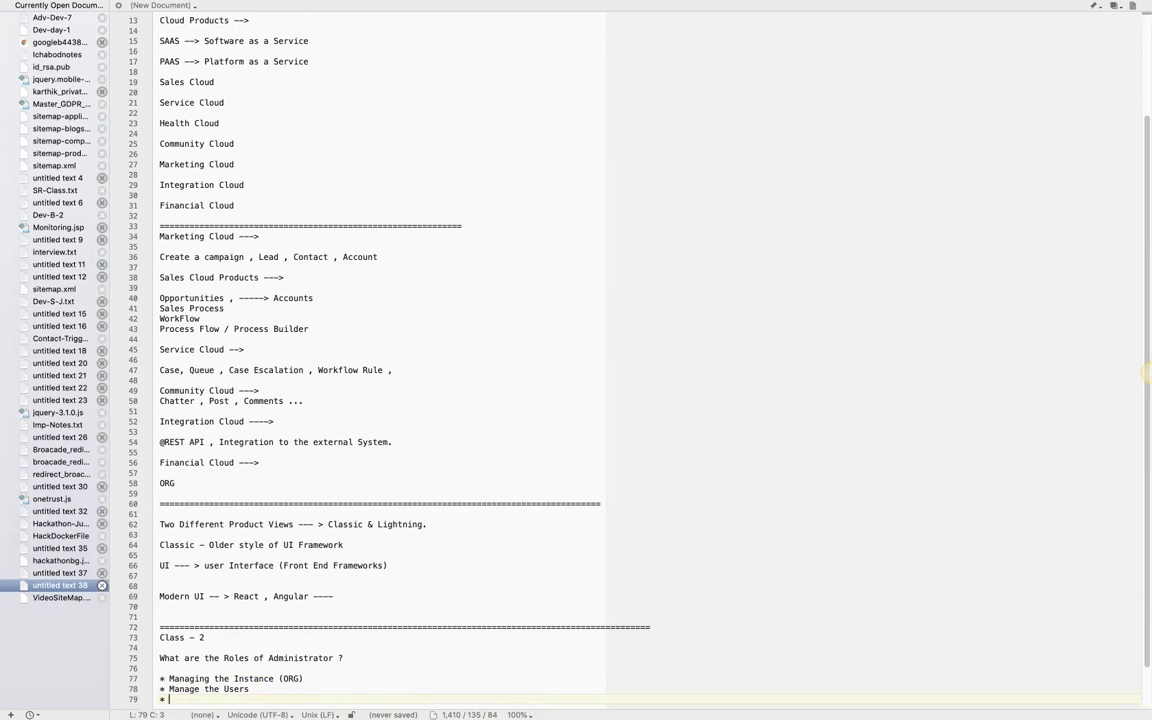
{"action": "type", "text": "Secutiry"}
{"action": "type", "text": " *"}
{"action": "key", "text": "BackSpace"}
{"action": "key", "text": "BackSpace"}
{"action": "key", "text": "BackSpace"}
{"action": "key", "text": "BackSpace"}
{"action": "key", "text": "BackSpace"}
{"action": "key", "text": "BackSpace"}
{"action": "key", "text": "BackSpace"}
{"action": "type", "text": "rity *"}
{"action": "key", "text": "Return"}
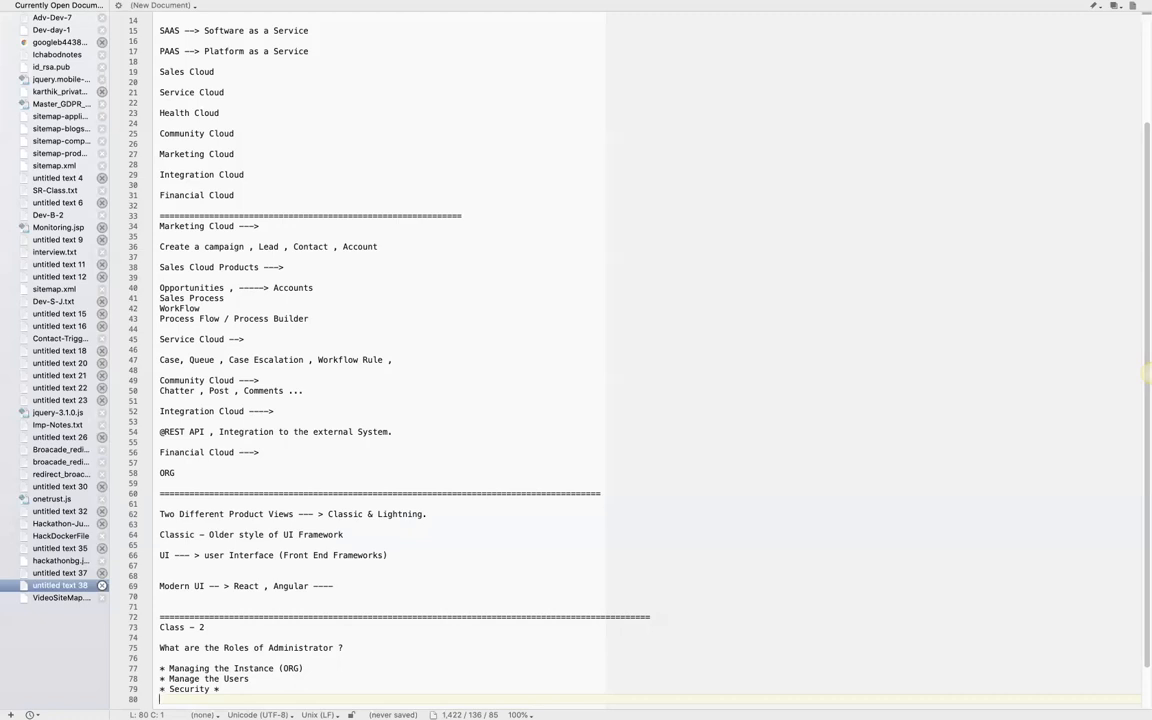
- Add the bullet "User Management - Right Roles / Profiles" below the Security bullet
{"action": "type", "text": "* User Management -"}
{"action": "type", "text": "Right Roles"}
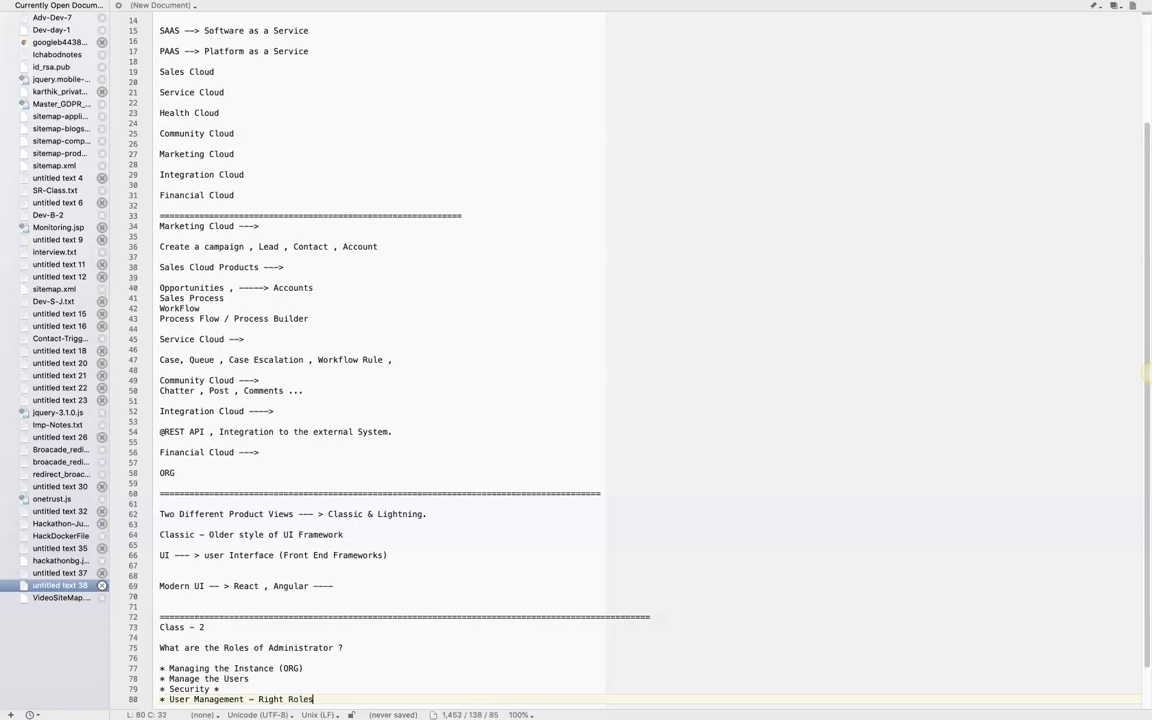
{"action": "type", "text": " /"}
{"action": "type", "text": "Profiles"}
{"action": "key", "text": "Return"}
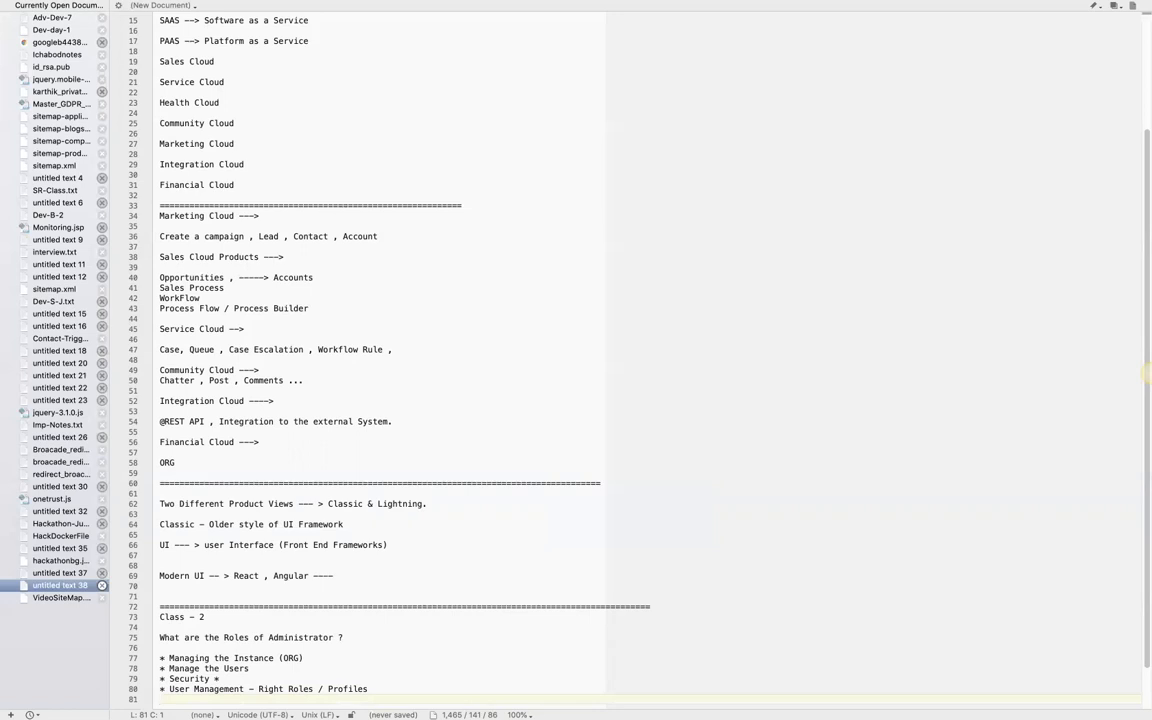
- Add the bullet "Generate Reports" to the administrator roles
{"action": "type", "text": "* Generate Reports"}
{"action": "key", "text": "Return"}
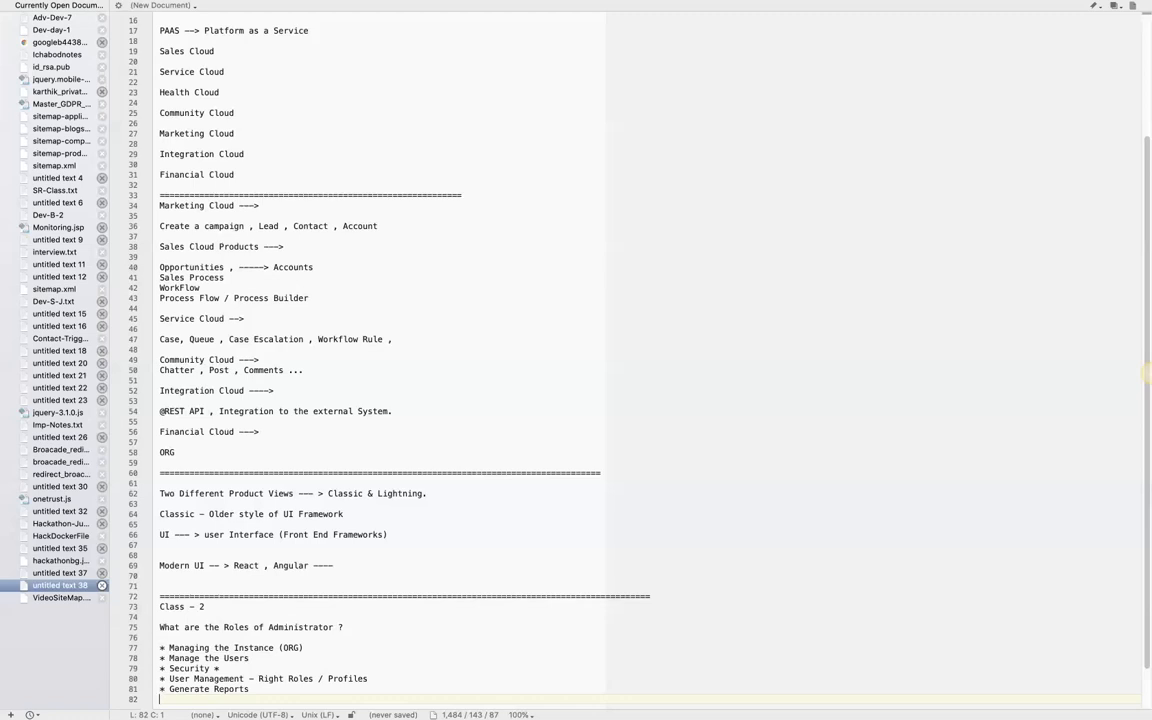
- Add the bullet "Data Modelling ( Dev & Admin)" at the end of the list, with the spelling corrected
{"action": "type", "text": "* Data Modellling"}
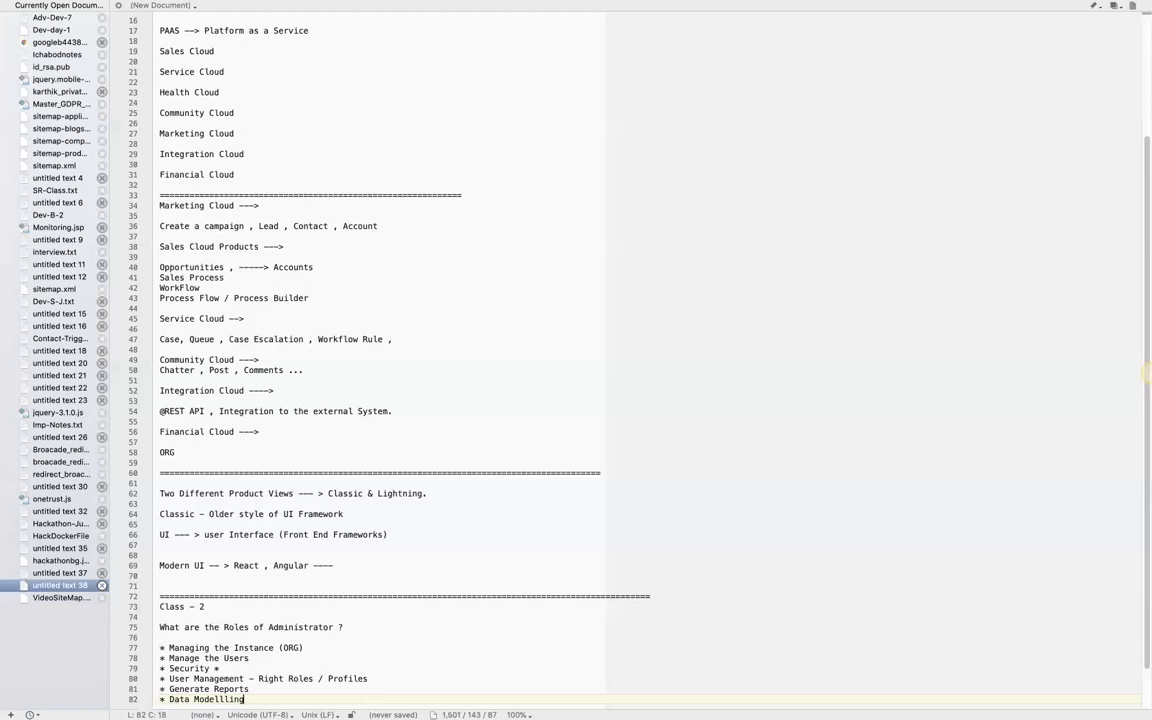
{"action": "key", "text": "Return"}
{"action": "left_click", "coordinate": [253, 689]}
{"action": "type", "text": "("}
{"action": "left_click", "coordinate": [222, 689]}
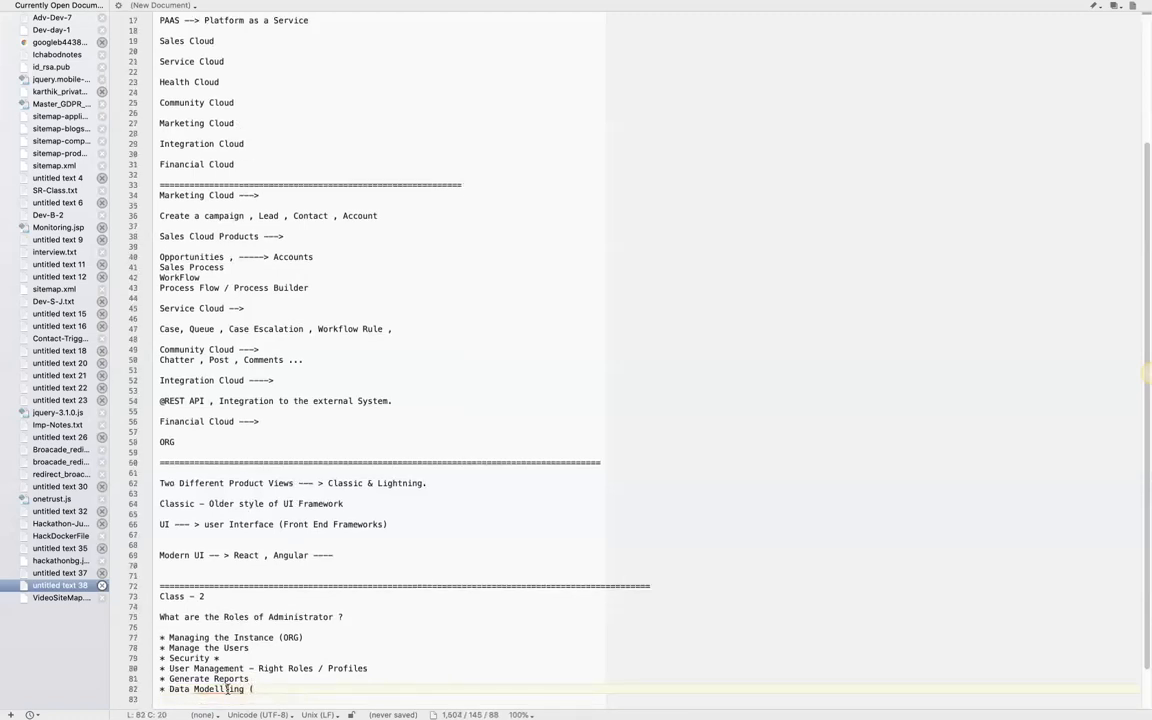
{"action": "key", "text": "BackSpace"}
{"action": "type", "text": "Dev & Admin)"}
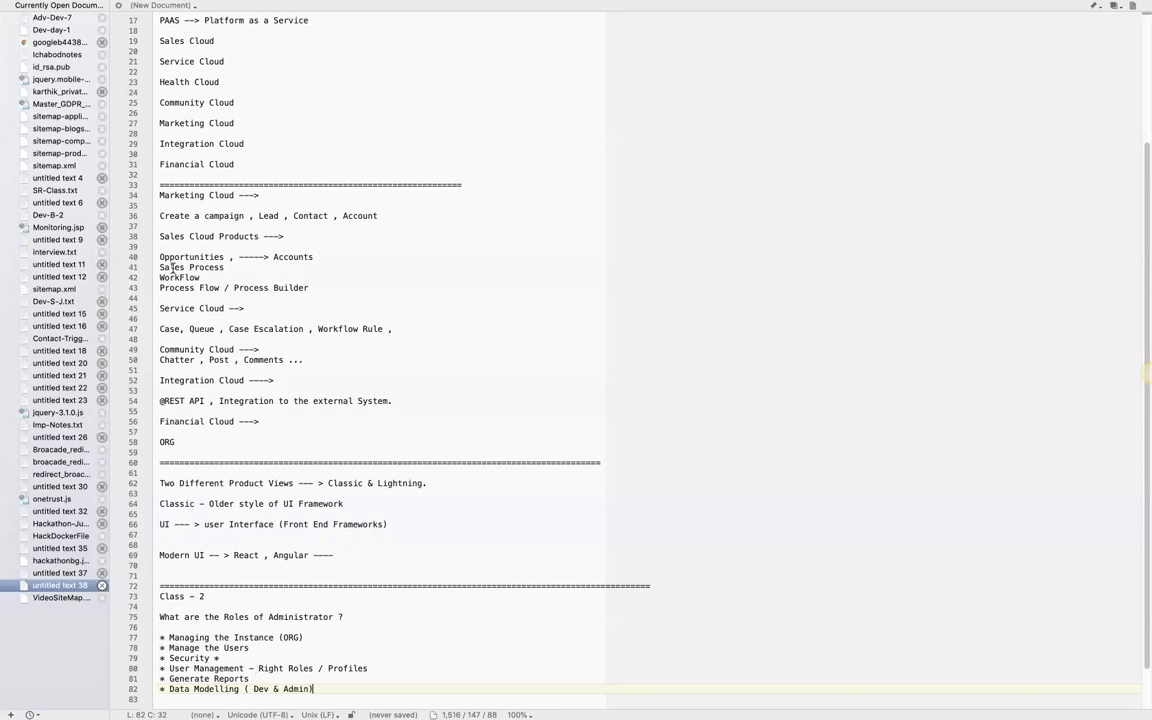
- Review the Class - 1 notes, highlighting the terms Case, Queue, Post, Chatter, Opportunities and Accounts
{"action": "double_click", "coordinate": [170, 329]}
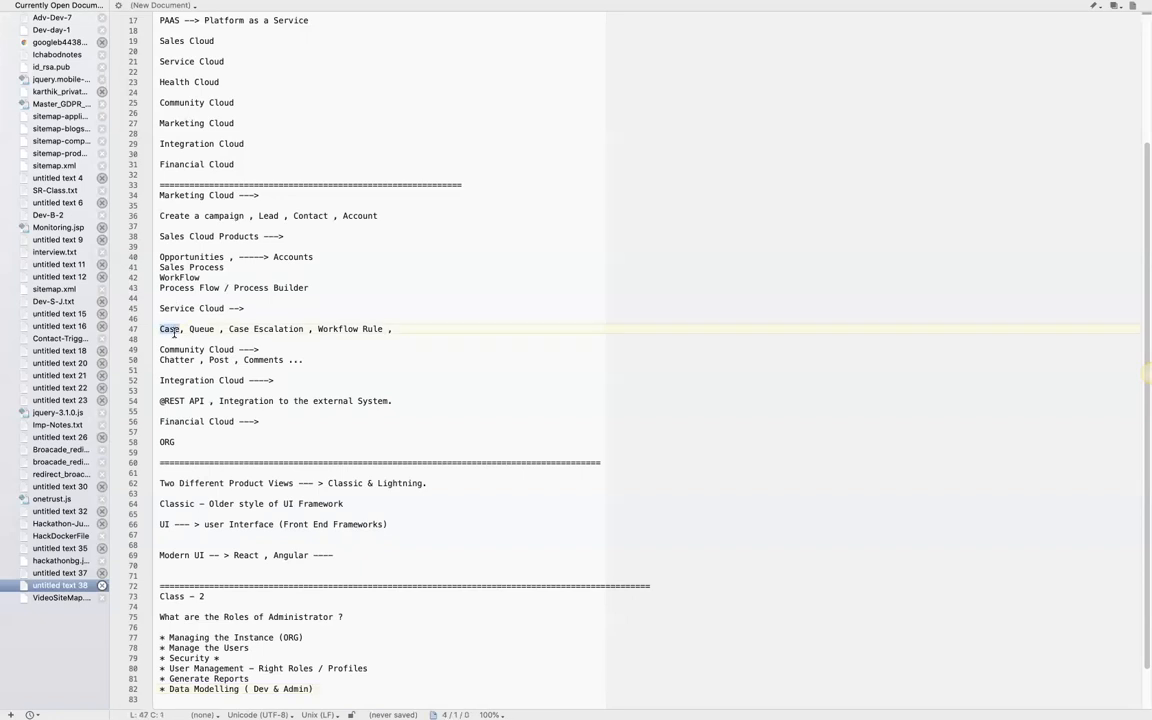
{"action": "left_click", "coordinate": [185, 329]}
{"action": "key", "text": "BackSpace"}
{"action": "double_click", "coordinate": [201, 329]}
{"action": "double_click", "coordinate": [219, 361]}
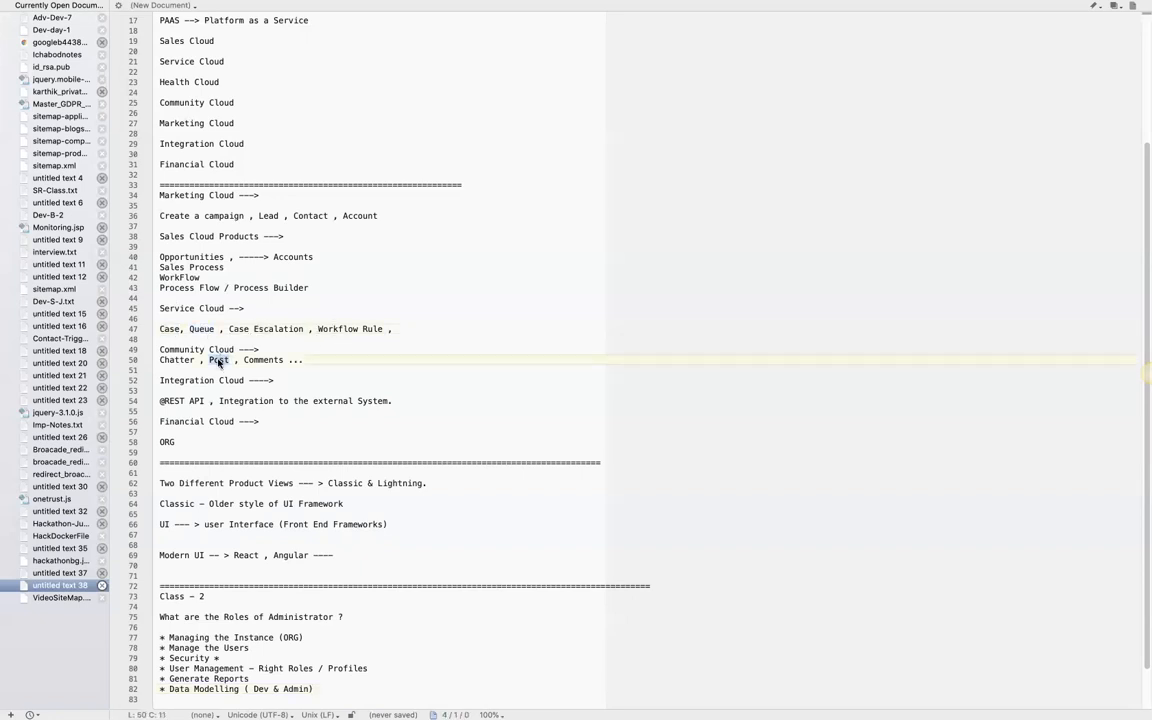
{"action": "double_click", "coordinate": [176, 360]}
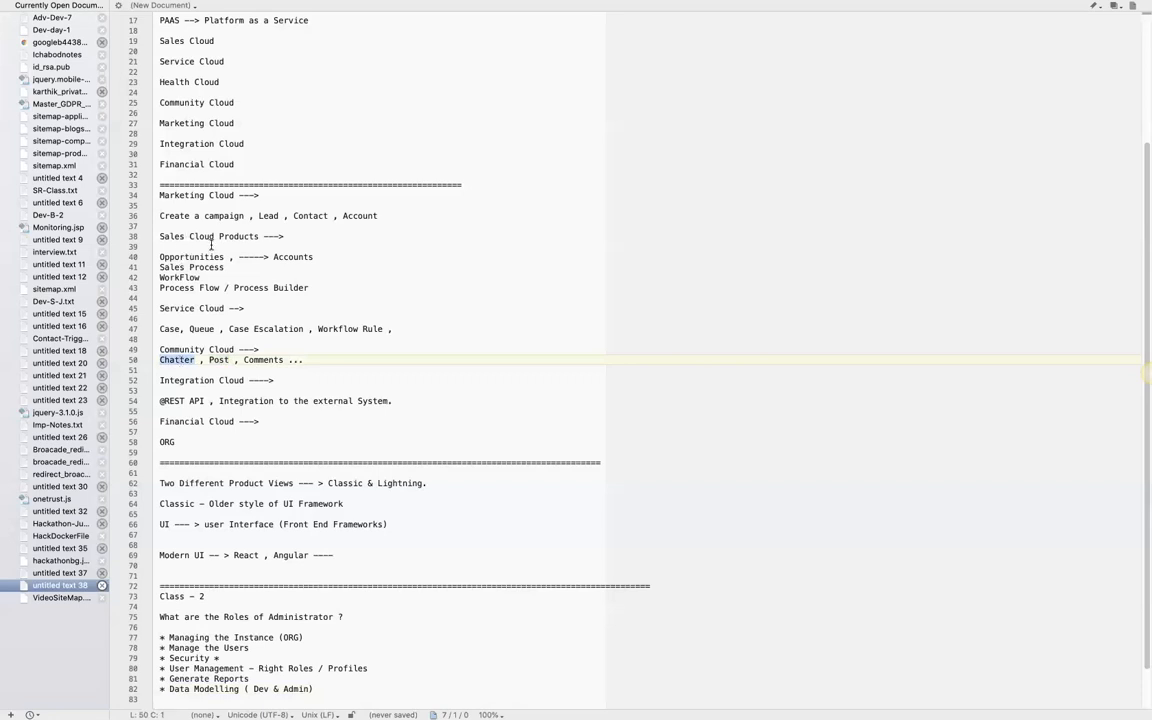
{"action": "scroll", "coordinate": [211, 245], "scroll_direction": "up", "scroll_amount": 5}
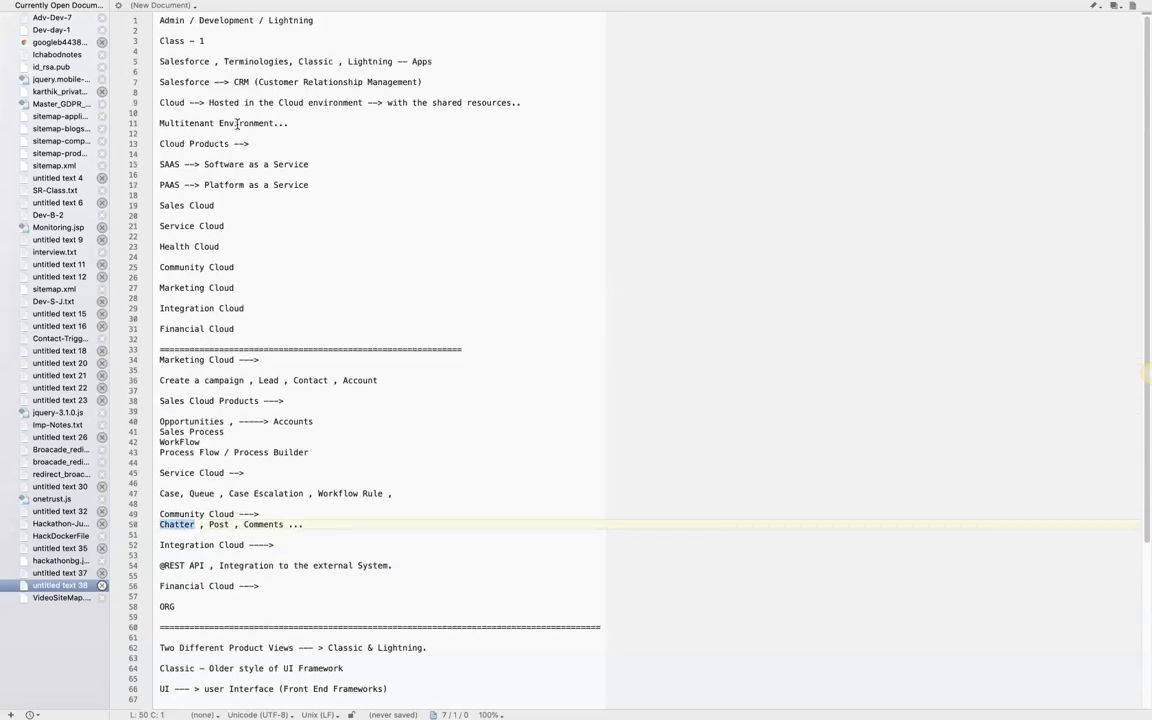
{"action": "scroll", "coordinate": [245, 238], "scroll_direction": "down", "scroll_amount": 6}
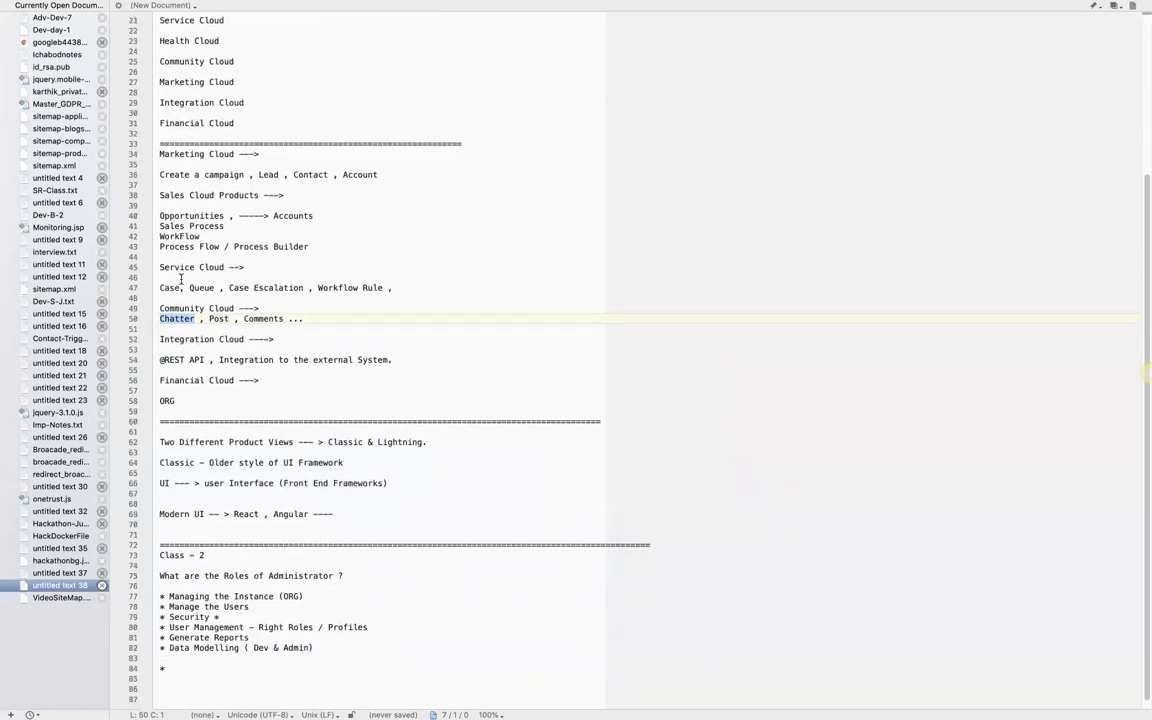
{"action": "double_click", "coordinate": [178, 215]}
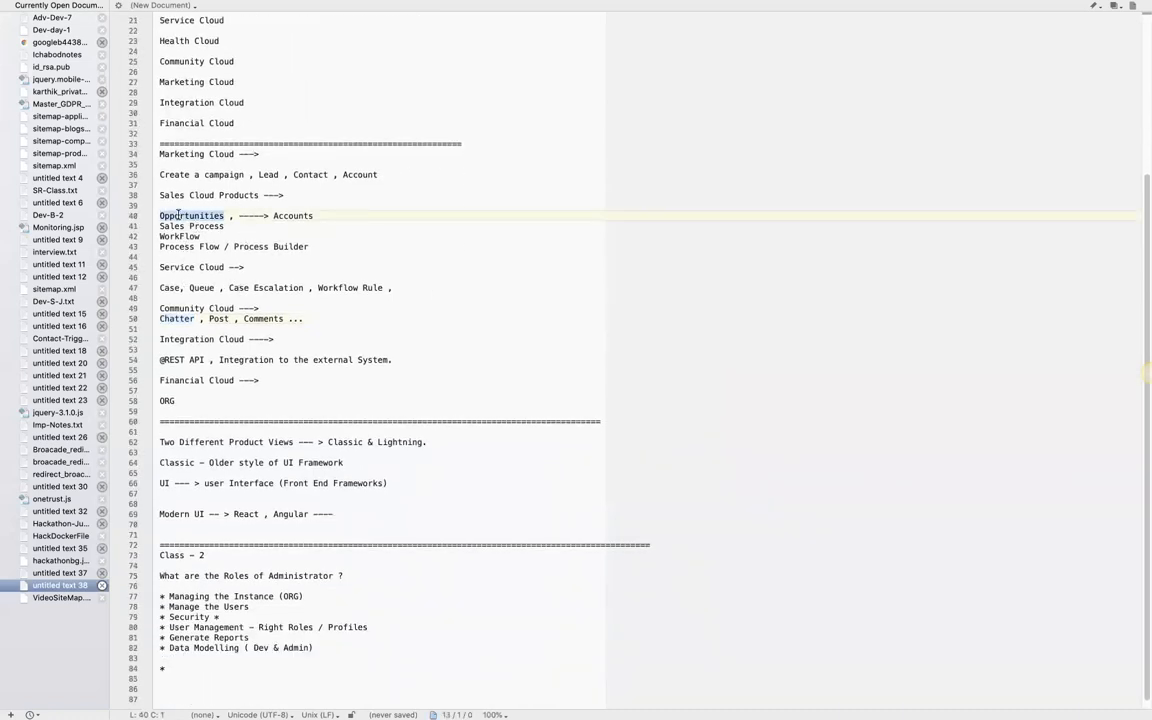
{"action": "double_click", "coordinate": [282, 214]}
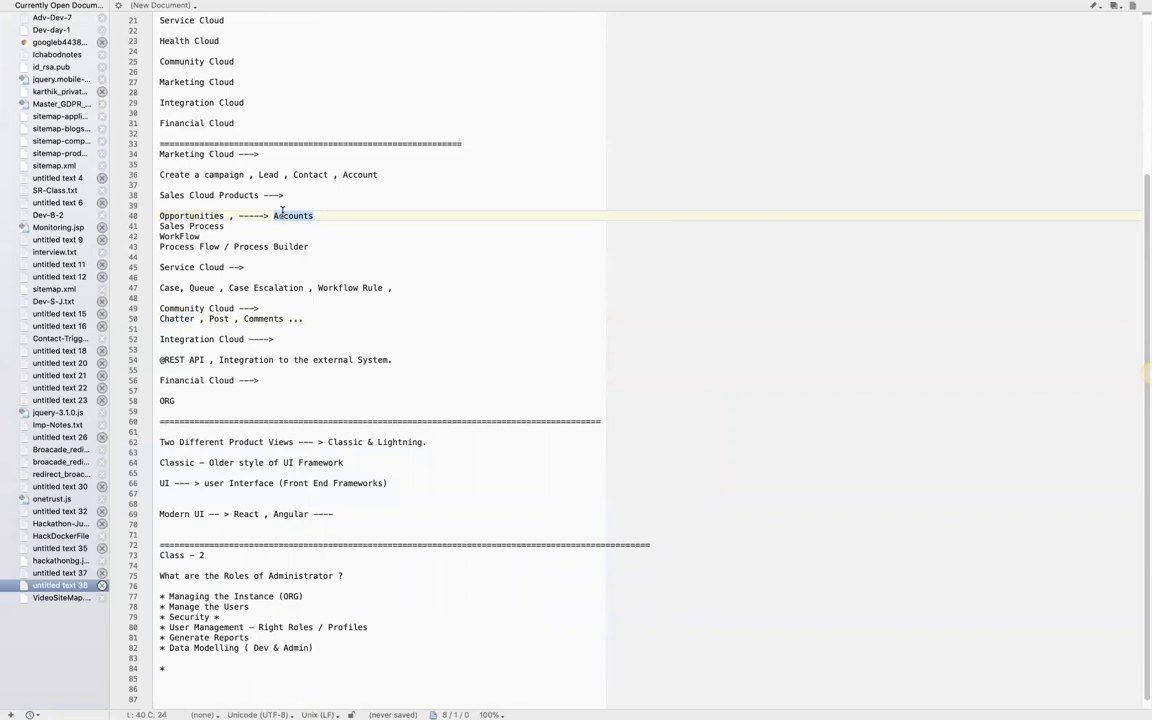
- Highlight the terms Contact, Lead and campaign in turn in the Marketing Cloud notes
{"action": "double_click", "coordinate": [302, 174]}
{"action": "double_click", "coordinate": [264, 174]}
{"action": "double_click", "coordinate": [222, 175]}
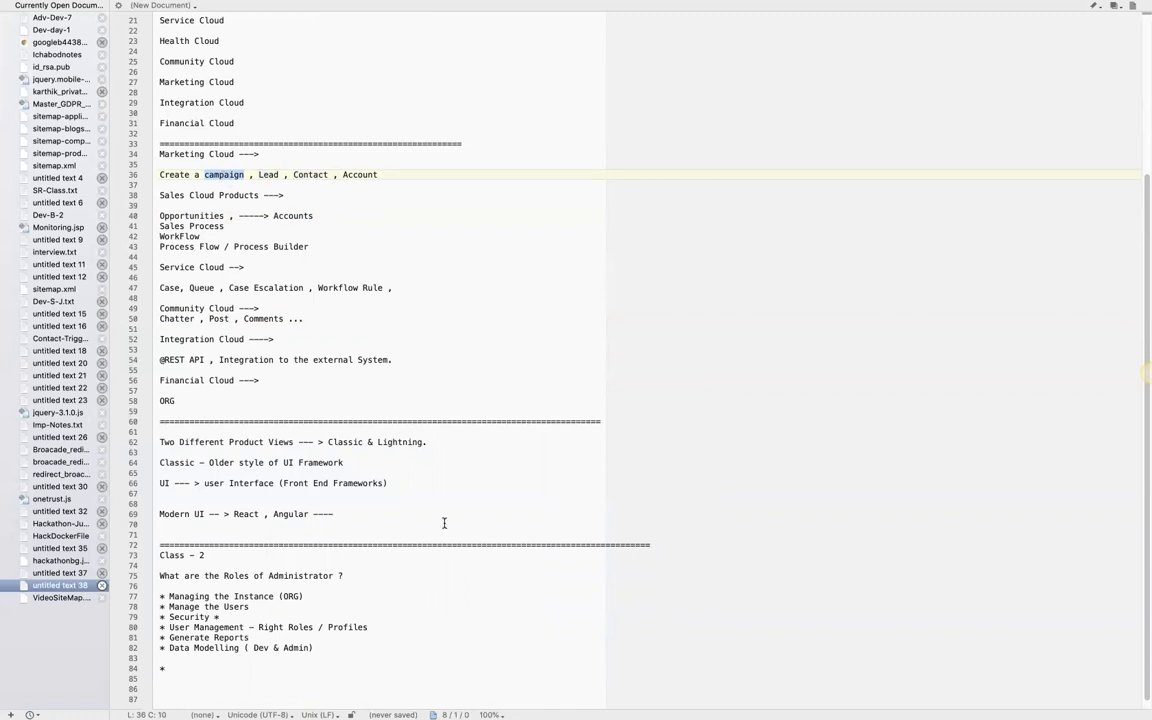
- Extend the Data Modelling bullet with "- Managing the Objects." and delete the empty bullet below it
{"action": "left_click", "coordinate": [330, 648]}
{"action": "type", "text": "- "}
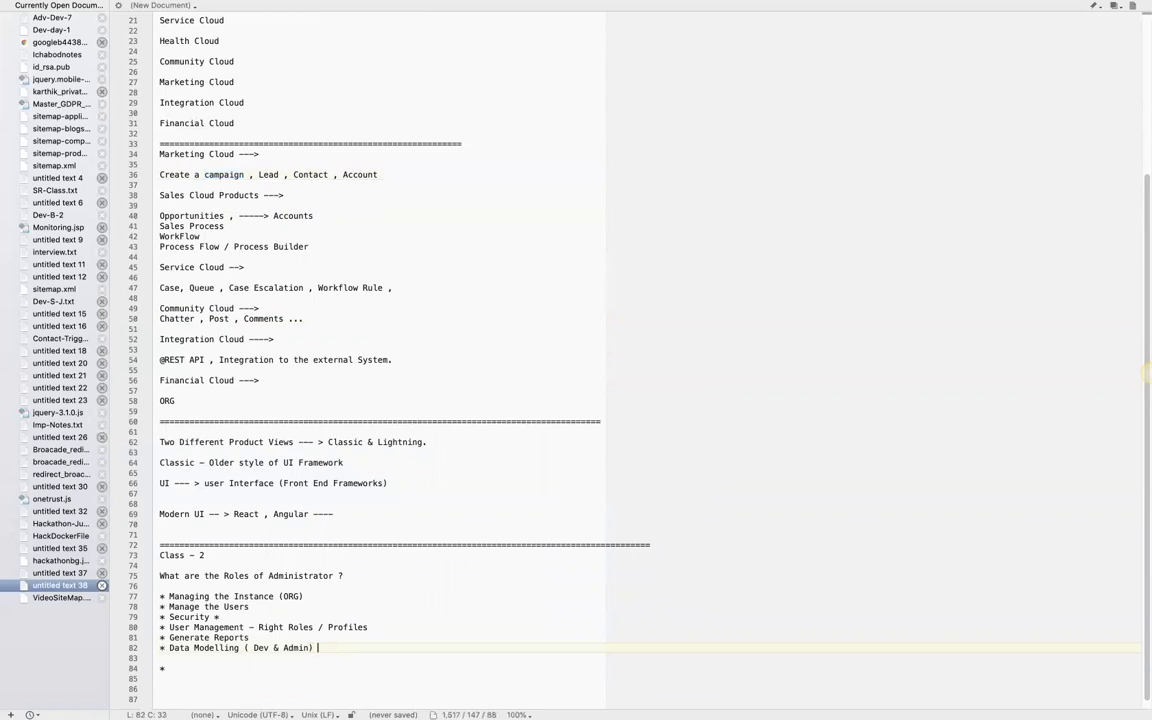
{"action": "type", "text": "Managing t"}
{"action": "type", "text": "he Ob"}
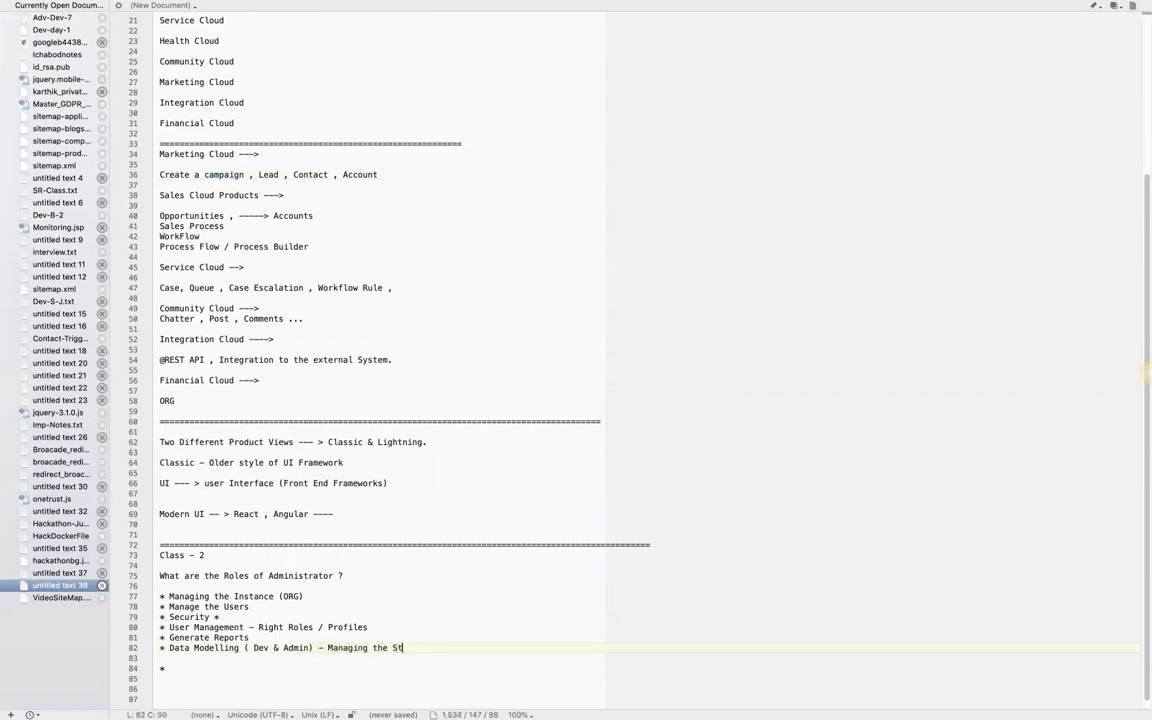
{"action": "type", "text": "jects."}
{"action": "left_click_drag", "start_coordinate": [172, 671], "coordinate": [156, 661]}
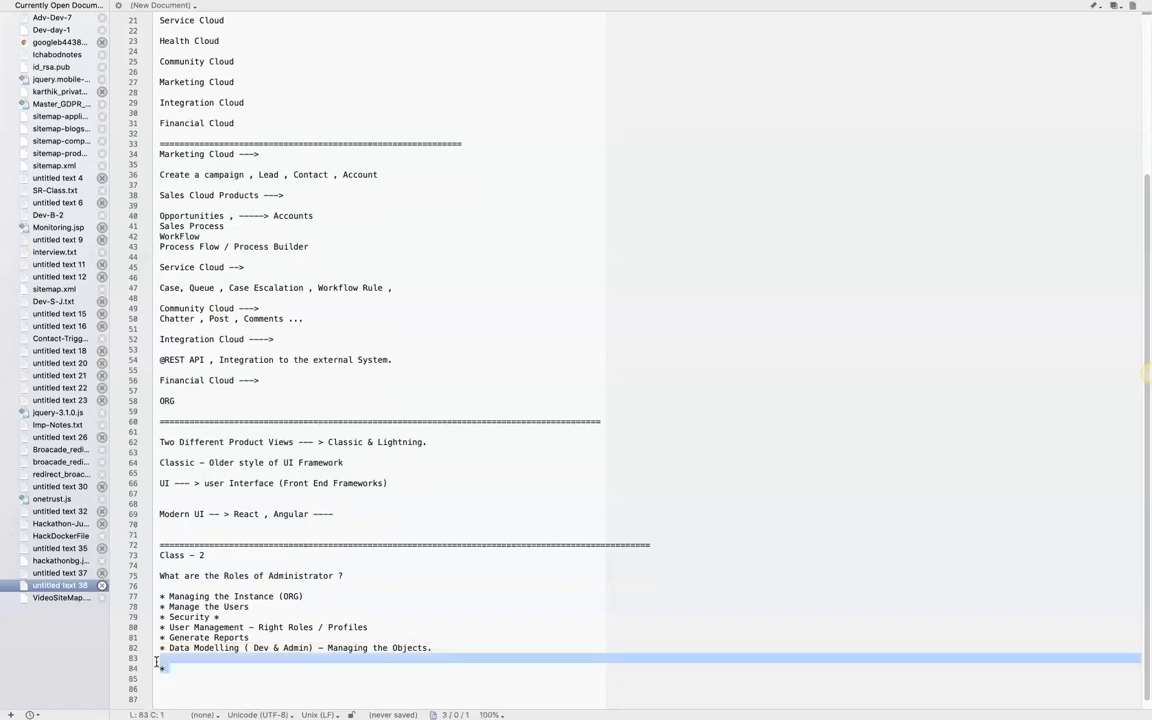
{"action": "key", "text": "BackSpace"}
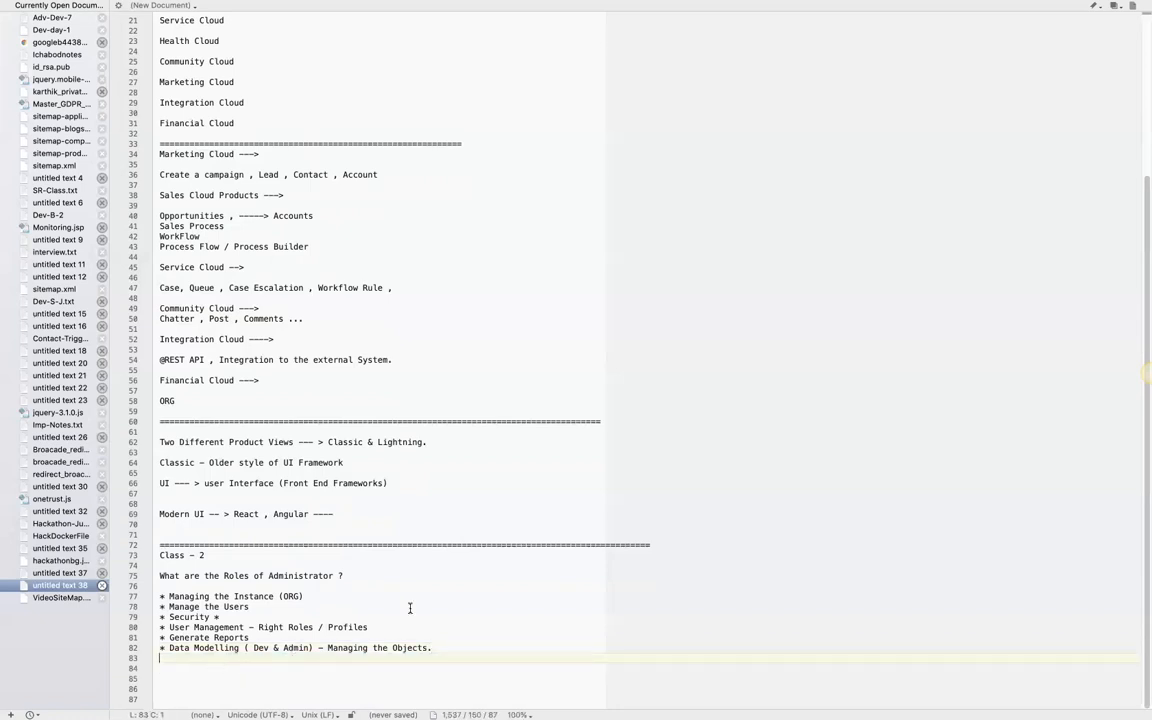
- Switch to Chrome and open the All Users list under Manage Users in Salesforce Classic Setup
{"action": "key", "text": "ctrl+Up"}
{"action": "left_click", "coordinate": [392, 703]}
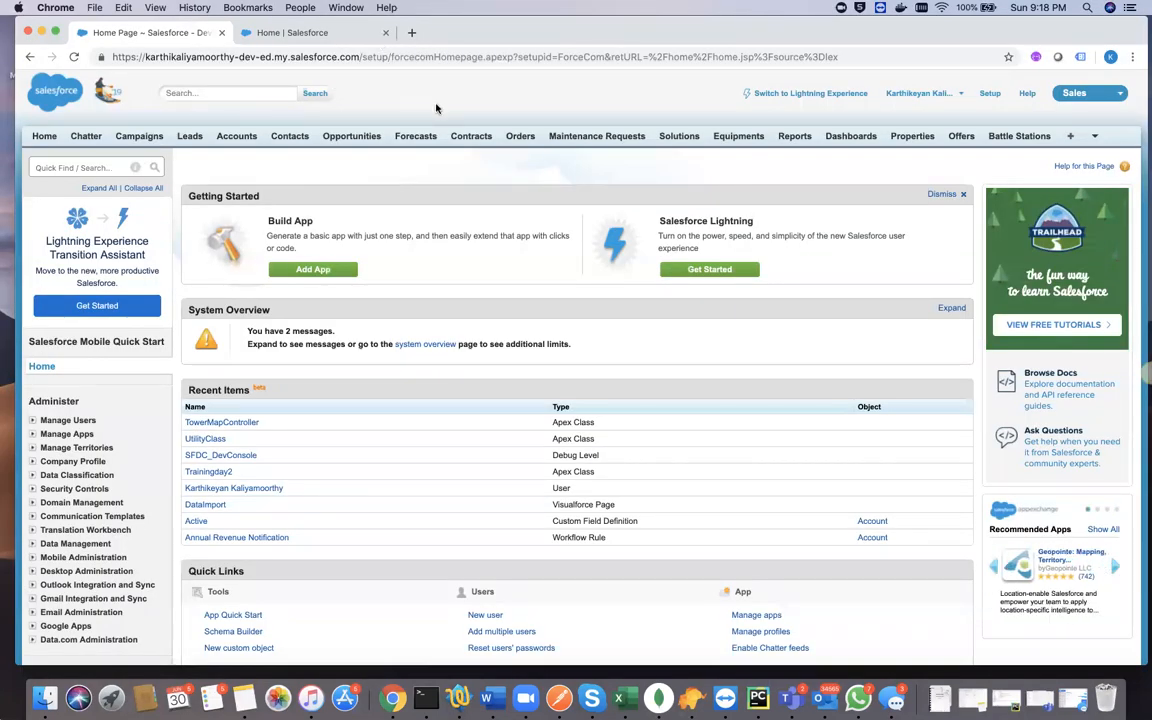
{"action": "left_click", "coordinate": [288, 36]}
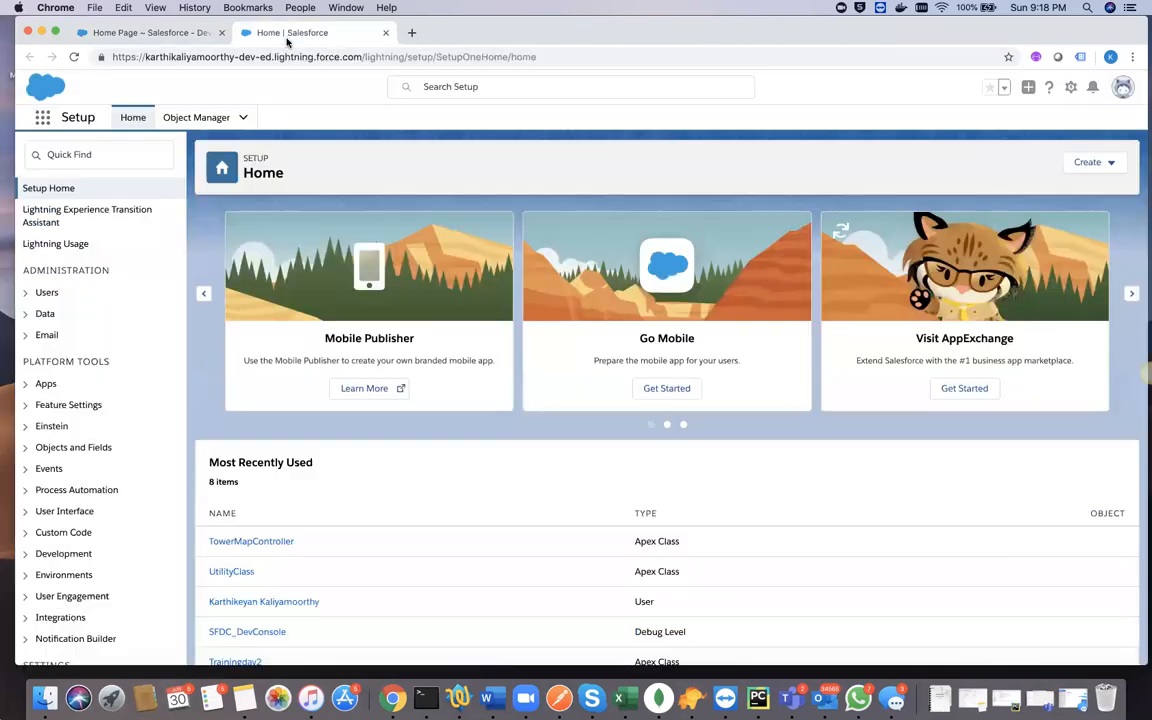
{"action": "left_click", "coordinate": [152, 33]}
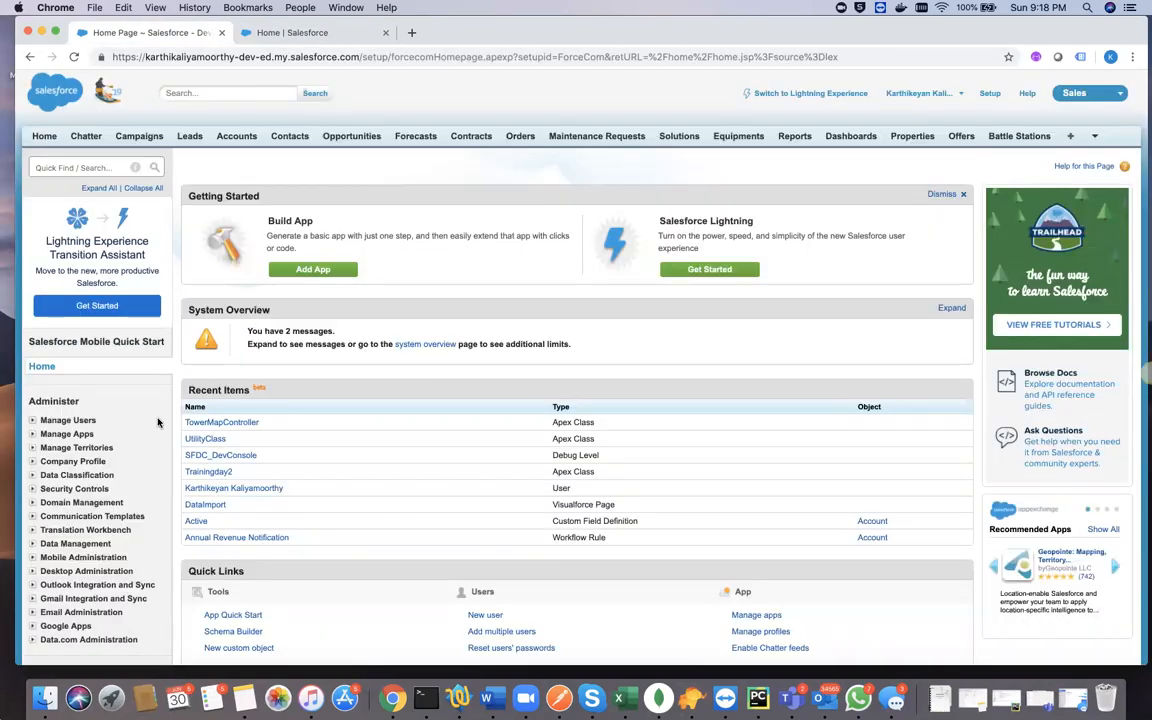
{"action": "left_click", "coordinate": [66, 421]}
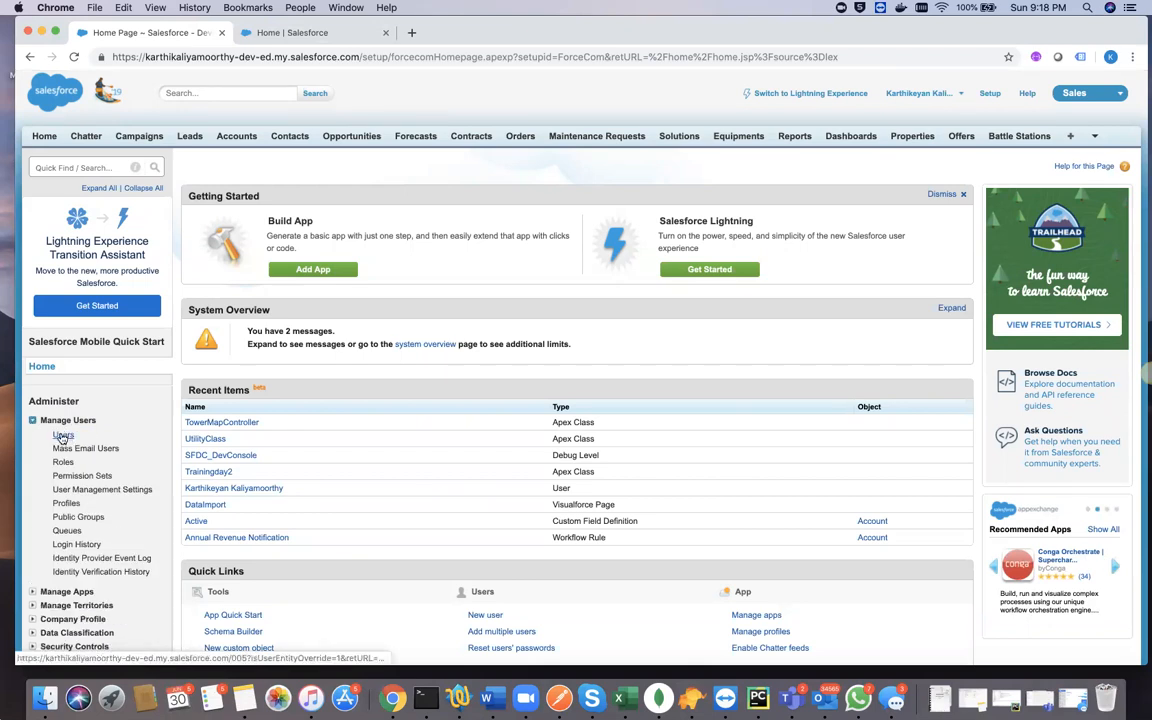
{"action": "left_click", "coordinate": [62, 437]}
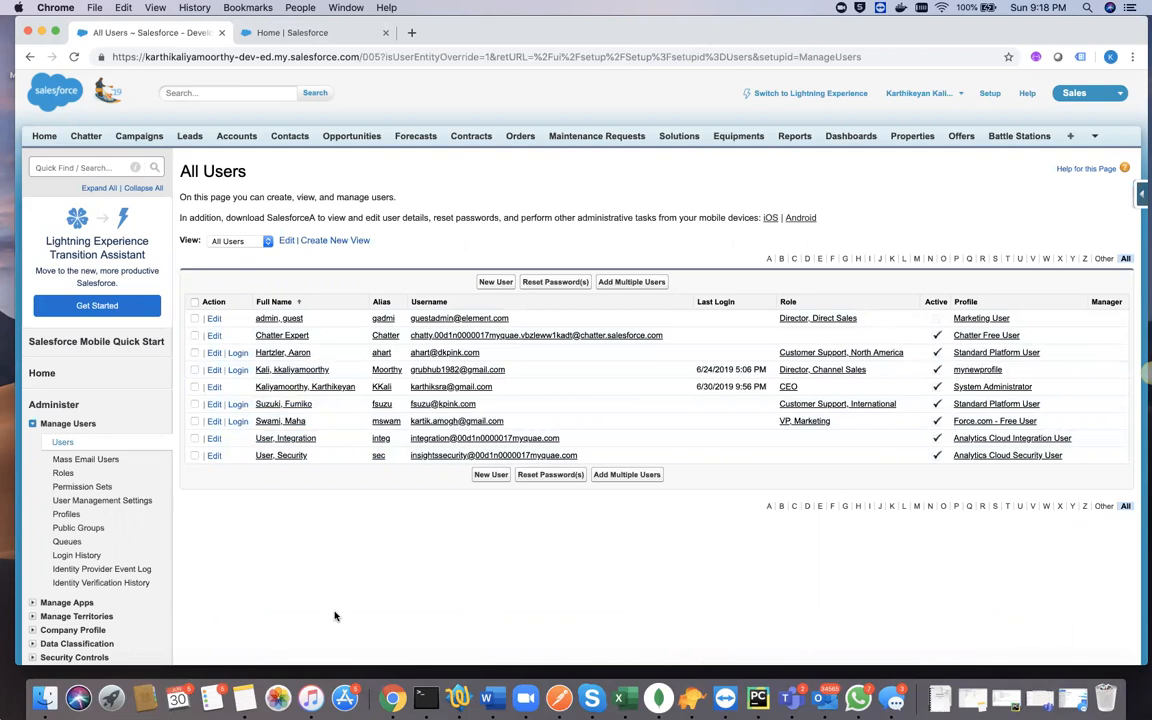
- Return to the text editor notes and add the bullet "* User Management" below the administrator roles
{"action": "left_click", "coordinate": [459, 697]}
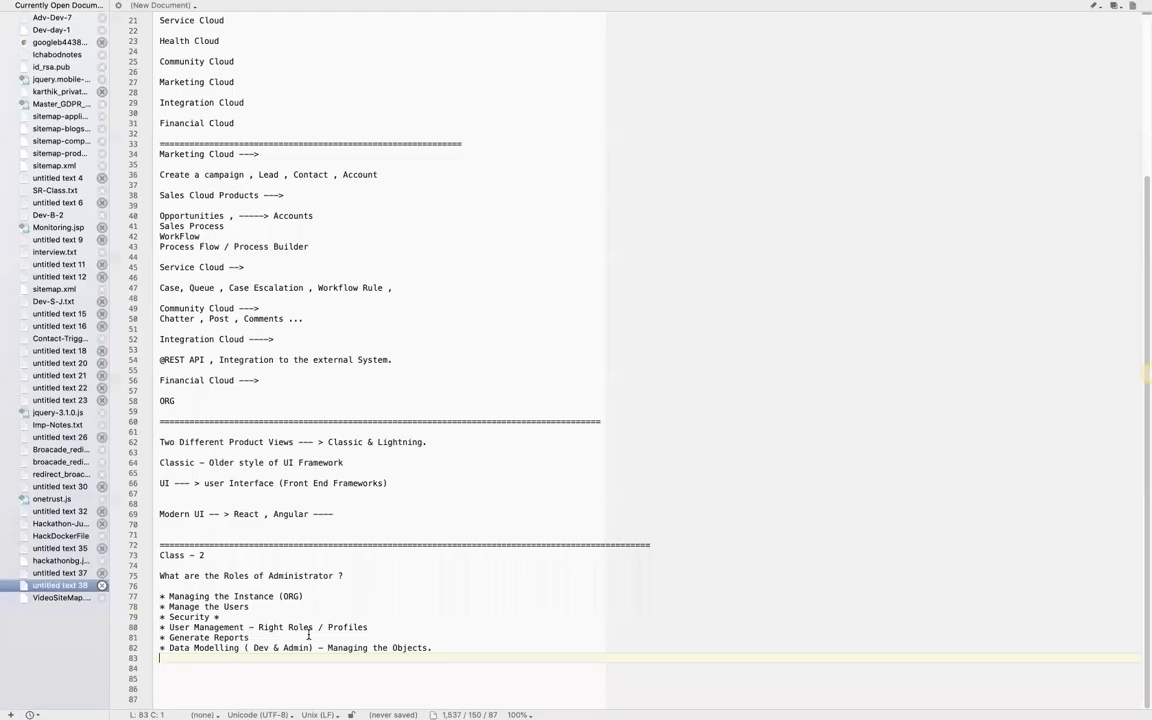
{"action": "key", "text": "Return"}
{"action": "type", "text": "User "}
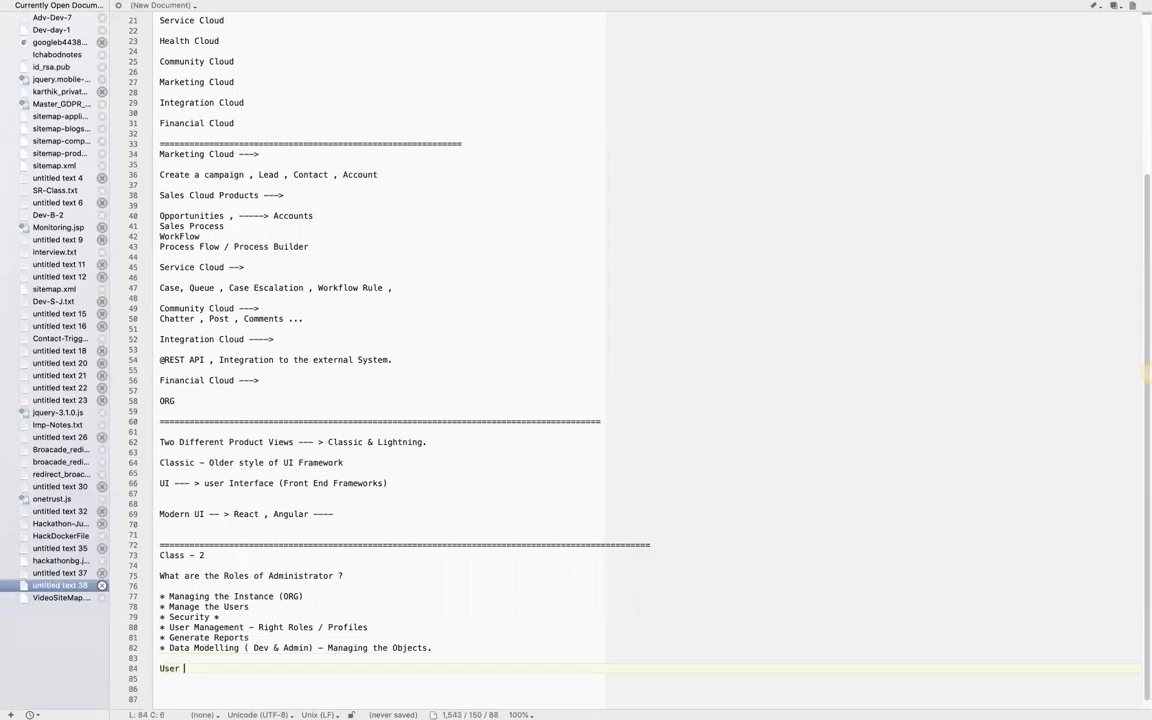
{"action": "type", "text": "Management"}
{"action": "key", "text": "Left"}
{"action": "key", "text": "Left"}
{"action": "key", "text": "Left"}
{"action": "key", "text": "Left"}
{"action": "key", "text": "Left"}
{"action": "key", "text": "Left"}
{"action": "key", "text": "Left"}
{"action": "key", "text": "Left"}
{"action": "key", "text": "Left"}
{"action": "key", "text": "Left"}
{"action": "key", "text": "Left"}
{"action": "key", "text": "Left"}
{"action": "key", "text": "Left"}
{"action": "key", "text": "Left"}
{"action": "key", "text": "Left"}
{"action": "type", "text": "*"}
- Append "-- Create , Update , Delete" to the new User Management bullet
{"action": "key", "text": "Right"}
{"action": "key", "text": "Right"}
{"action": "key", "text": "Right"}
{"action": "key", "text": "Right"}
{"action": "key", "text": "Right"}
{"action": "key", "text": "Right"}
{"action": "key", "text": "Right"}
{"action": "key", "text": "Right"}
{"action": "key", "text": "Right"}
{"action": "key", "text": "Right"}
{"action": "key", "text": "Right"}
{"action": "key", "text": "Right"}
{"action": "key", "text": "Right"}
{"action": "key", "text": "Right"}
{"action": "key", "text": "Right"}
{"action": "type", "text": "-- Cr"}
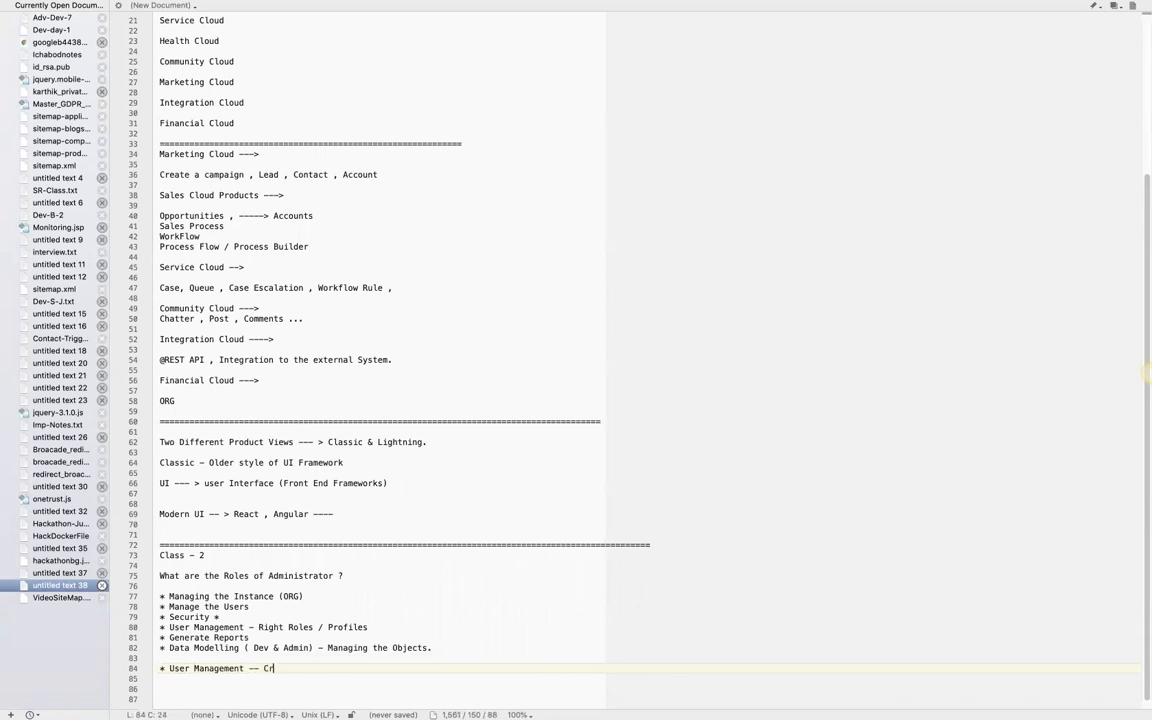
{"action": "type", "text": "eate , Update , Delete"}
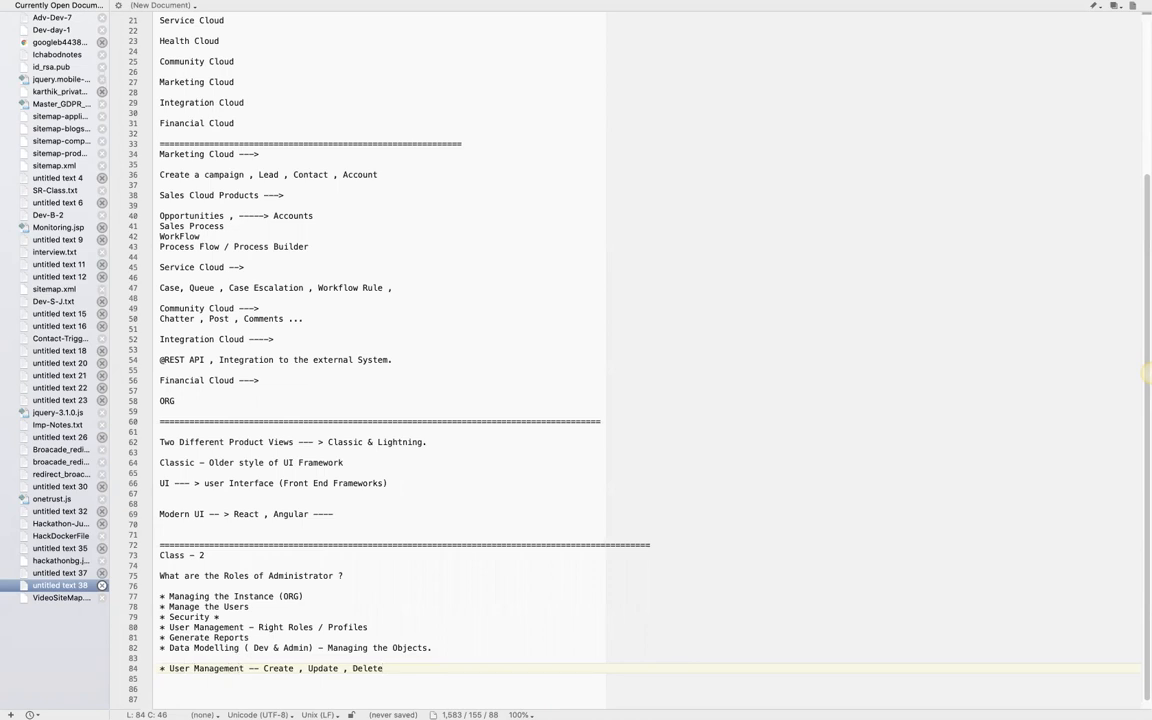
- Switch back to Chrome, open the New User form in Salesforce Classic and look through all its sections
{"action": "key", "text": "ctrl+Left"}
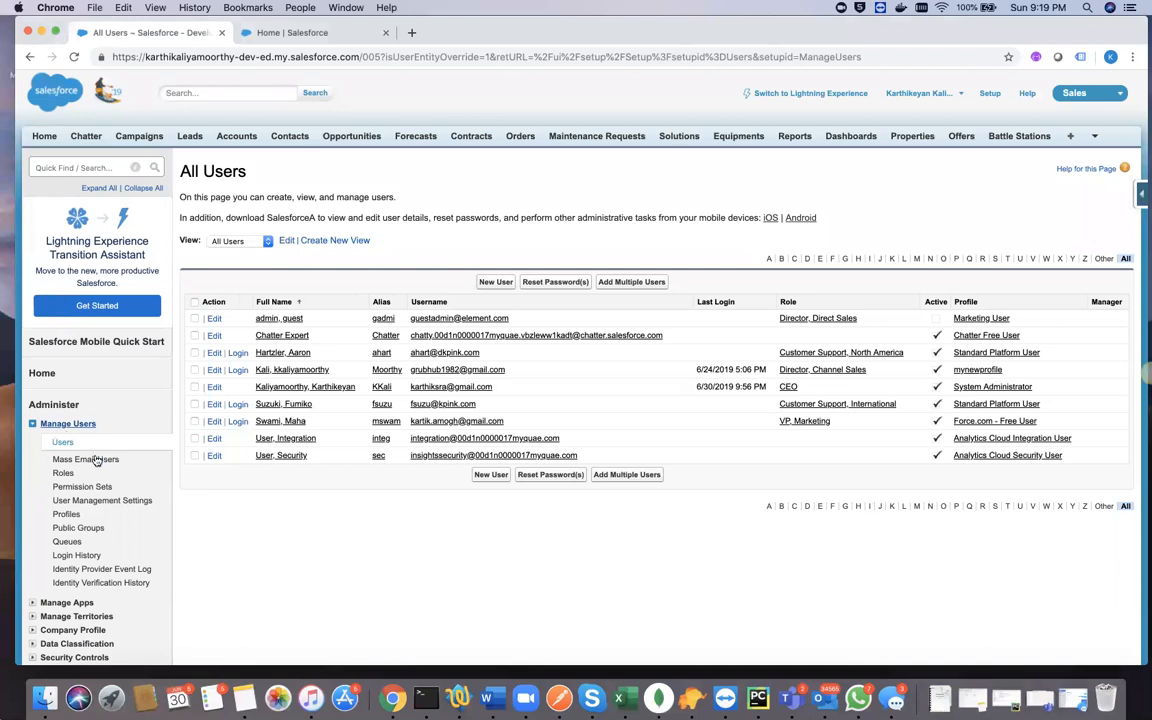
{"action": "left_click", "coordinate": [494, 282]}
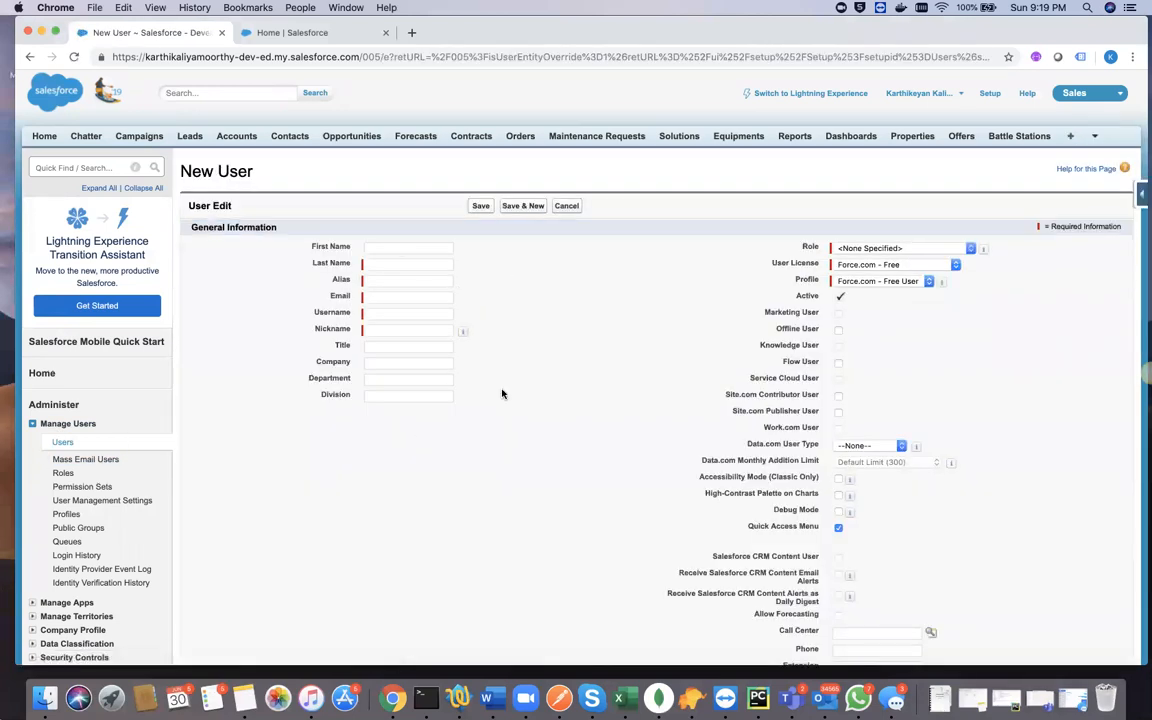
{"action": "scroll", "coordinate": [610, 431], "scroll_direction": "down", "scroll_amount": 15}
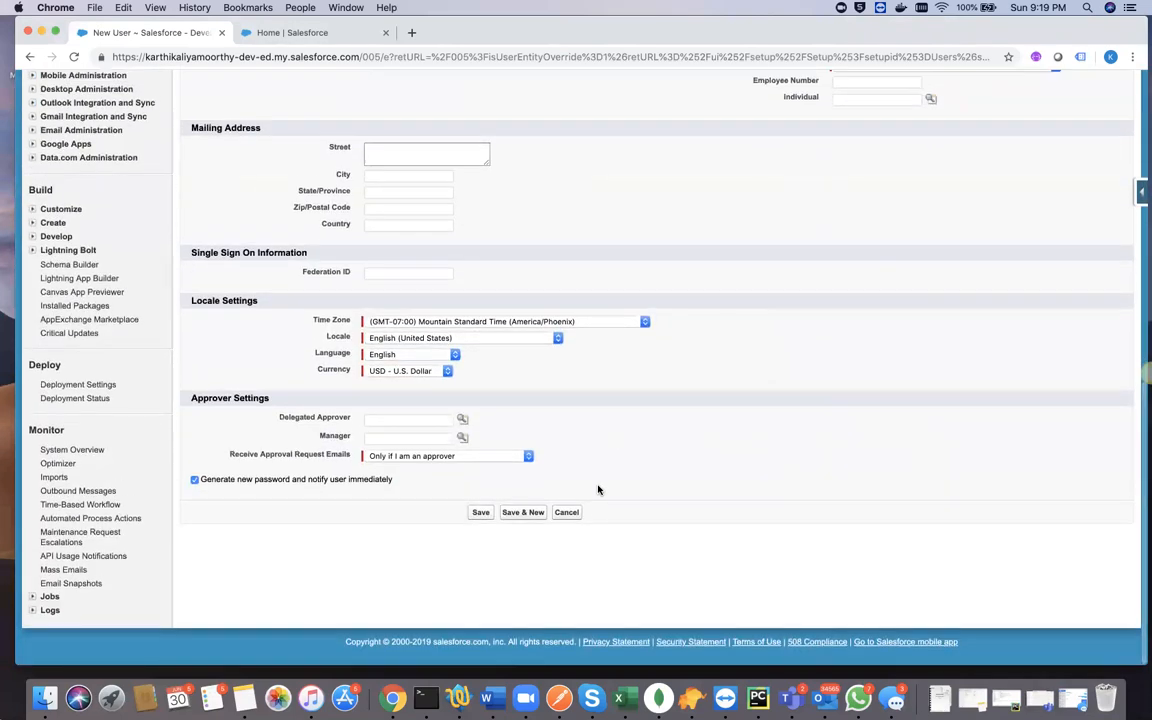
{"action": "scroll", "coordinate": [579, 355], "scroll_direction": "up", "scroll_amount": 15}
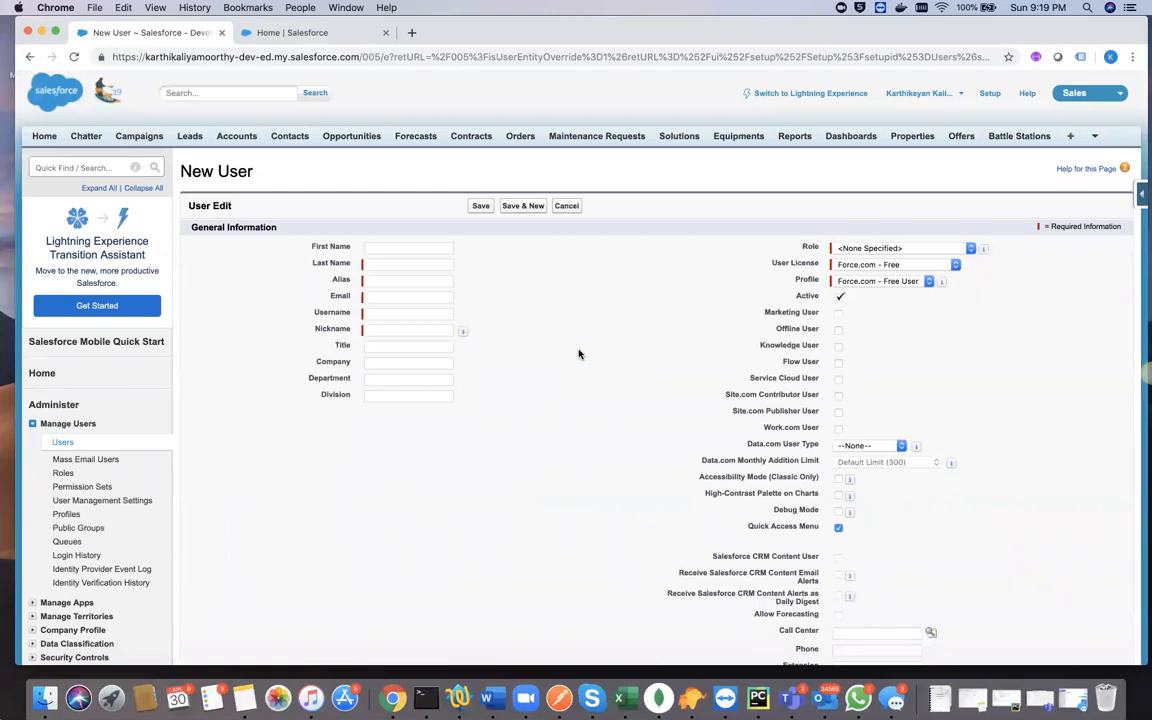
- Switch to Lightning Experience and open the New User form from the Users page in Setup
{"action": "left_click", "coordinate": [794, 94]}
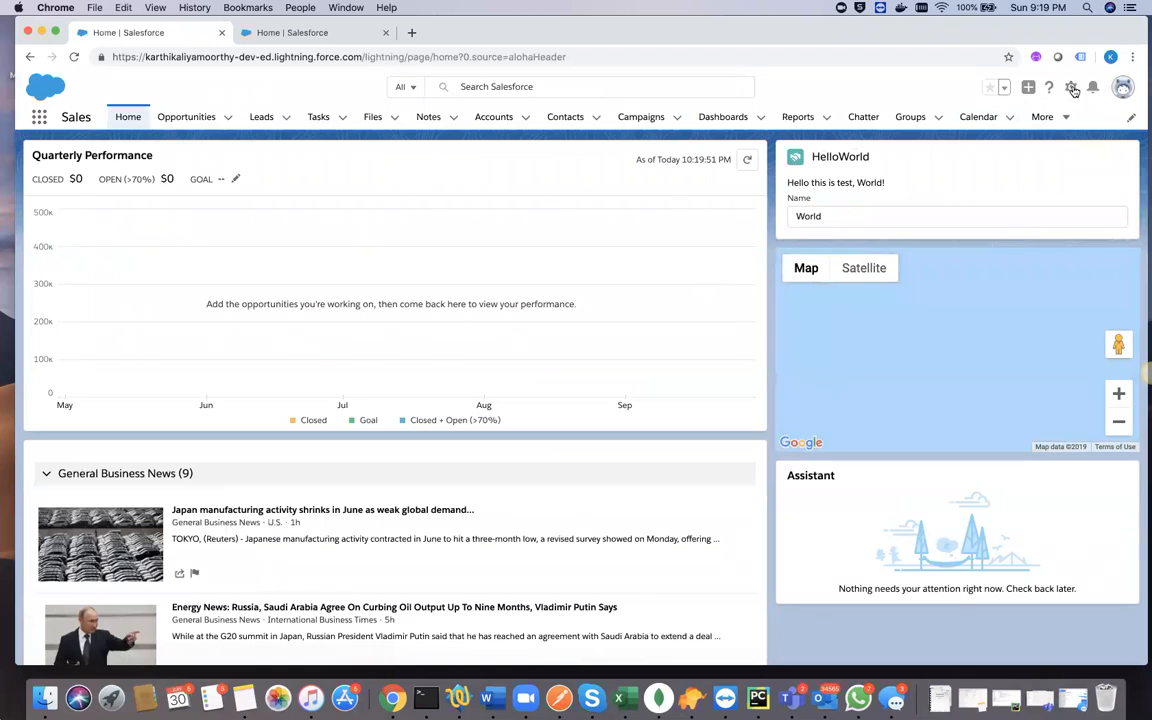
{"action": "left_click", "coordinate": [1070, 88]}
{"action": "left_click", "coordinate": [1005, 131]}
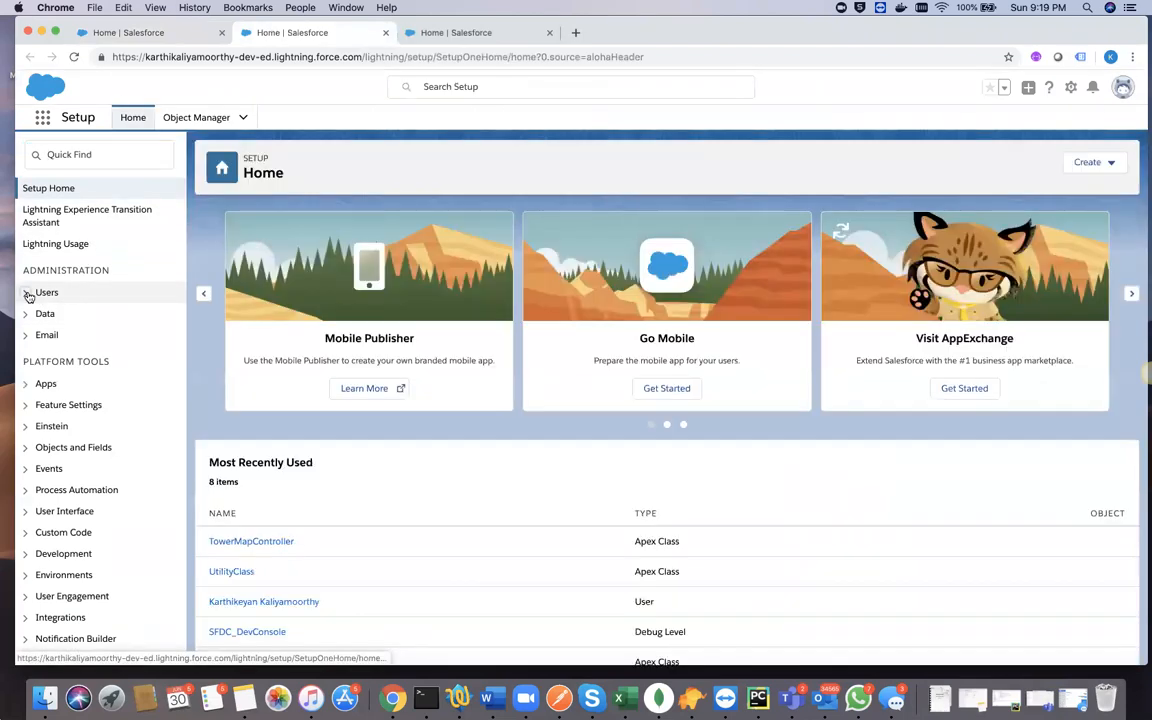
{"action": "left_click", "coordinate": [28, 294]}
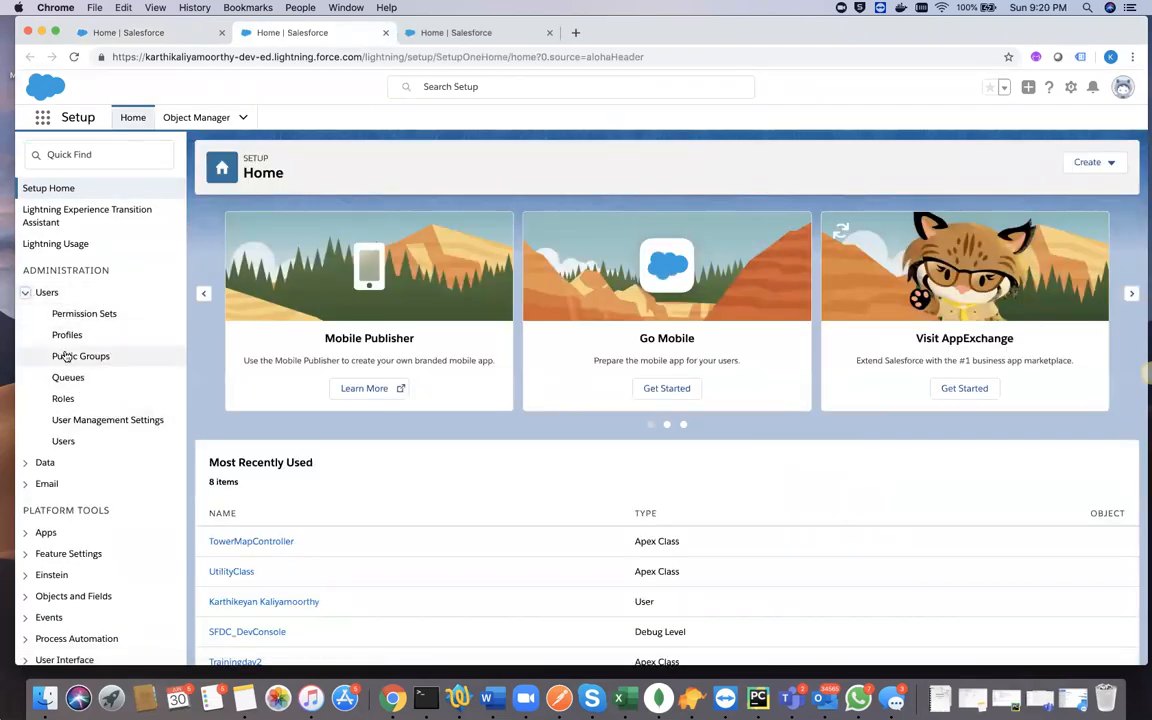
{"action": "left_click", "coordinate": [63, 442]}
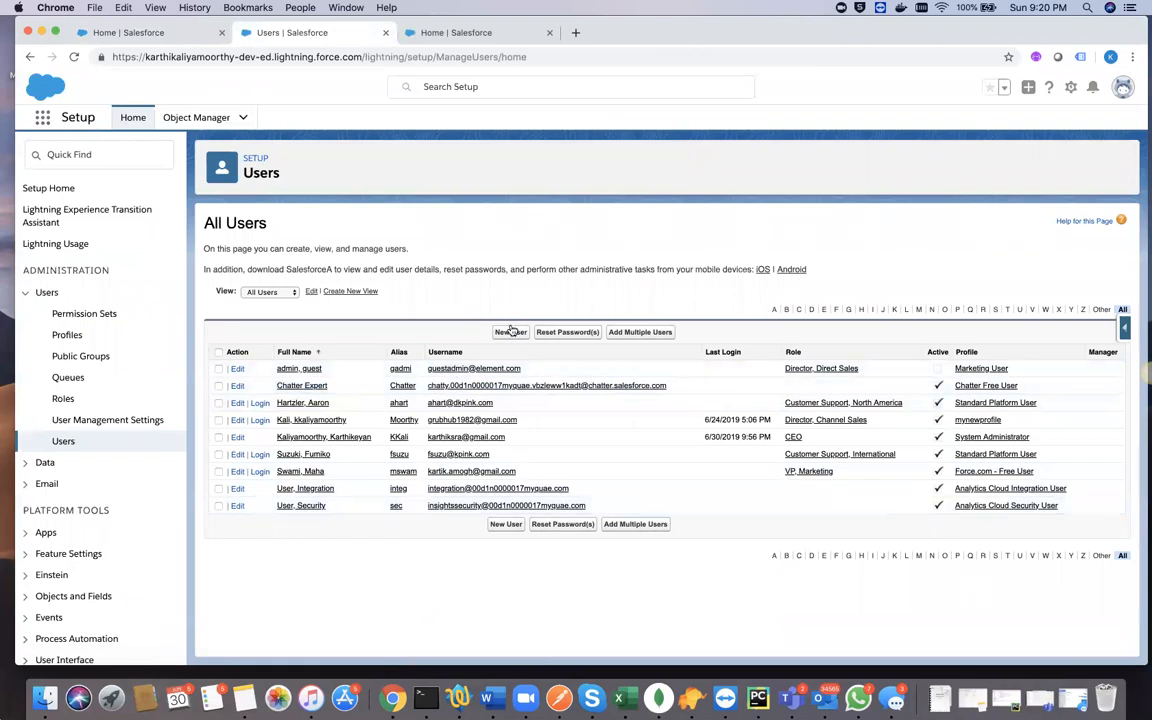
{"action": "left_click", "coordinate": [511, 332]}
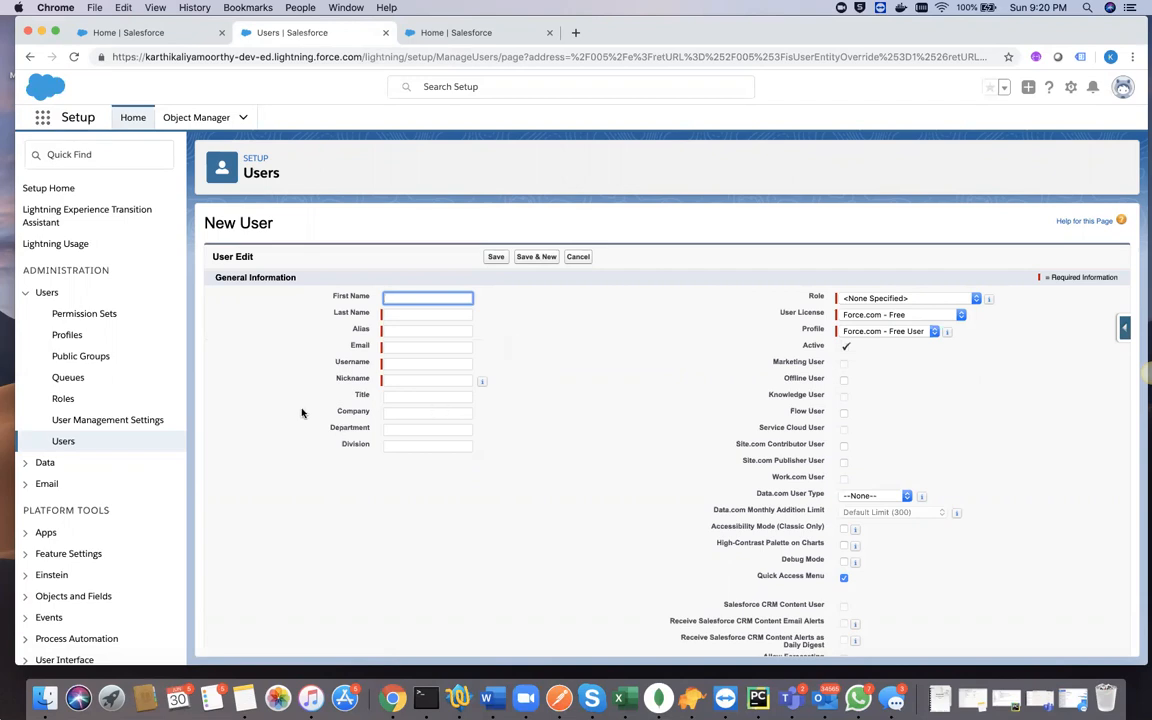
- Examine the Alias, Email and Username fields of the New User form without filling them in
{"action": "left_click", "coordinate": [402, 330]}
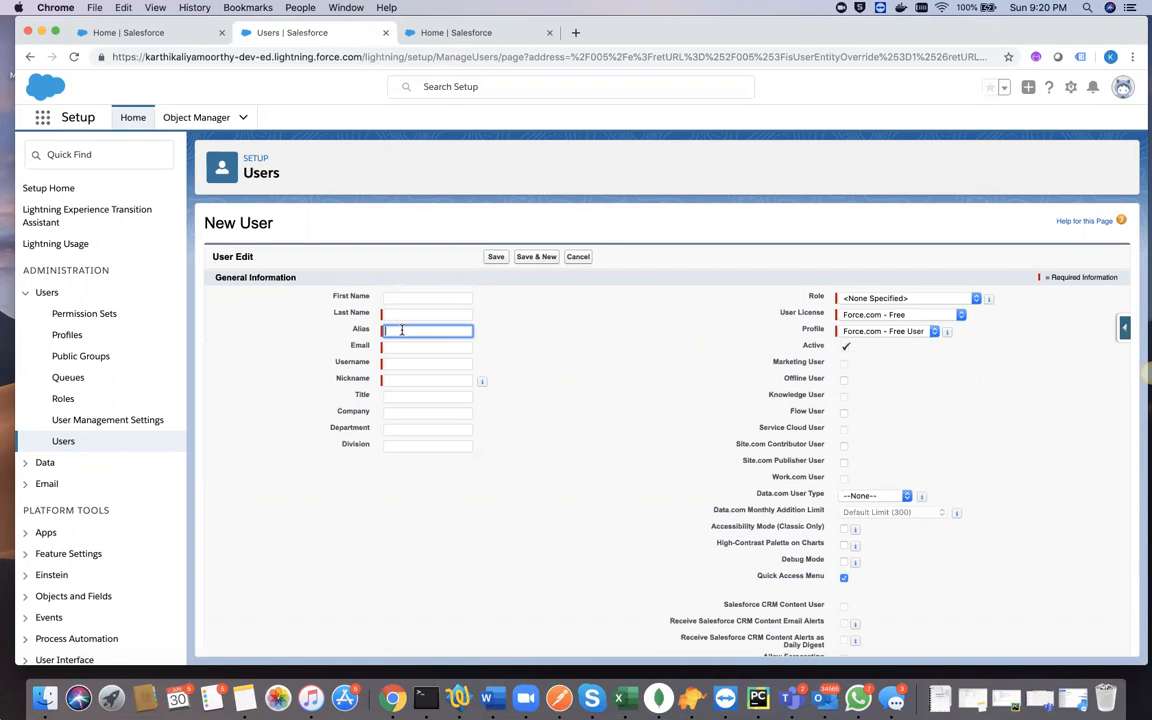
{"action": "left_click", "coordinate": [398, 346]}
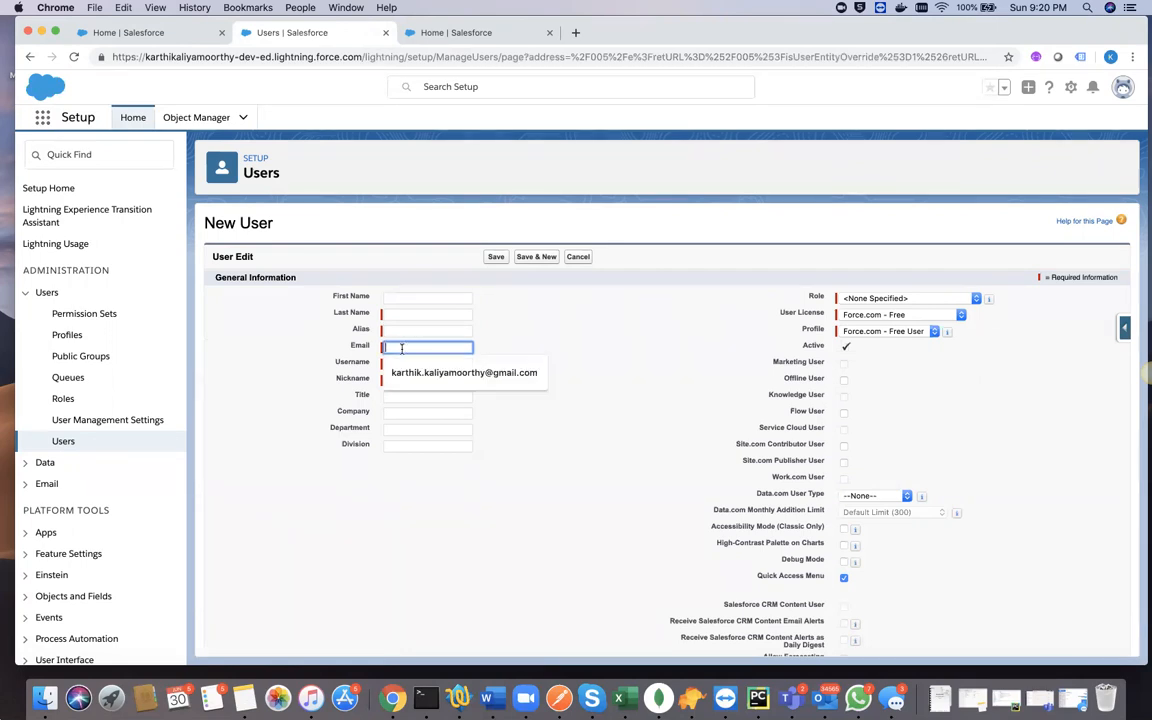
{"action": "left_click", "coordinate": [259, 343]}
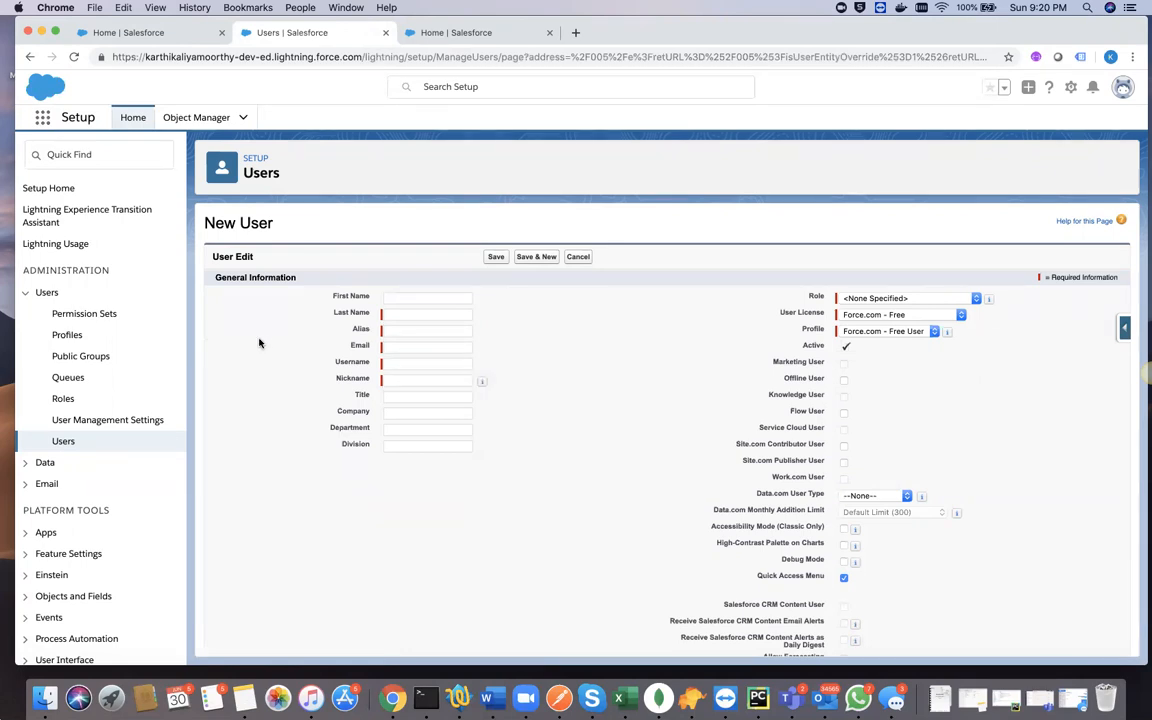
{"action": "left_click", "coordinate": [395, 362]}
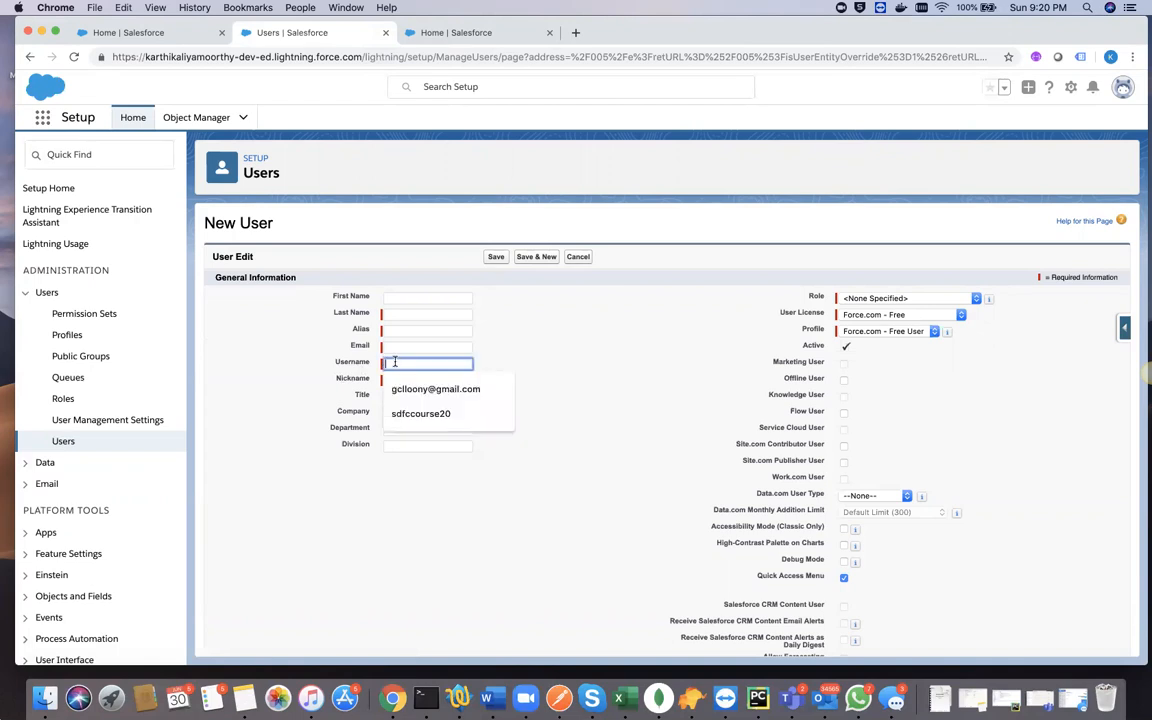
{"action": "double_click", "coordinate": [336, 362]}
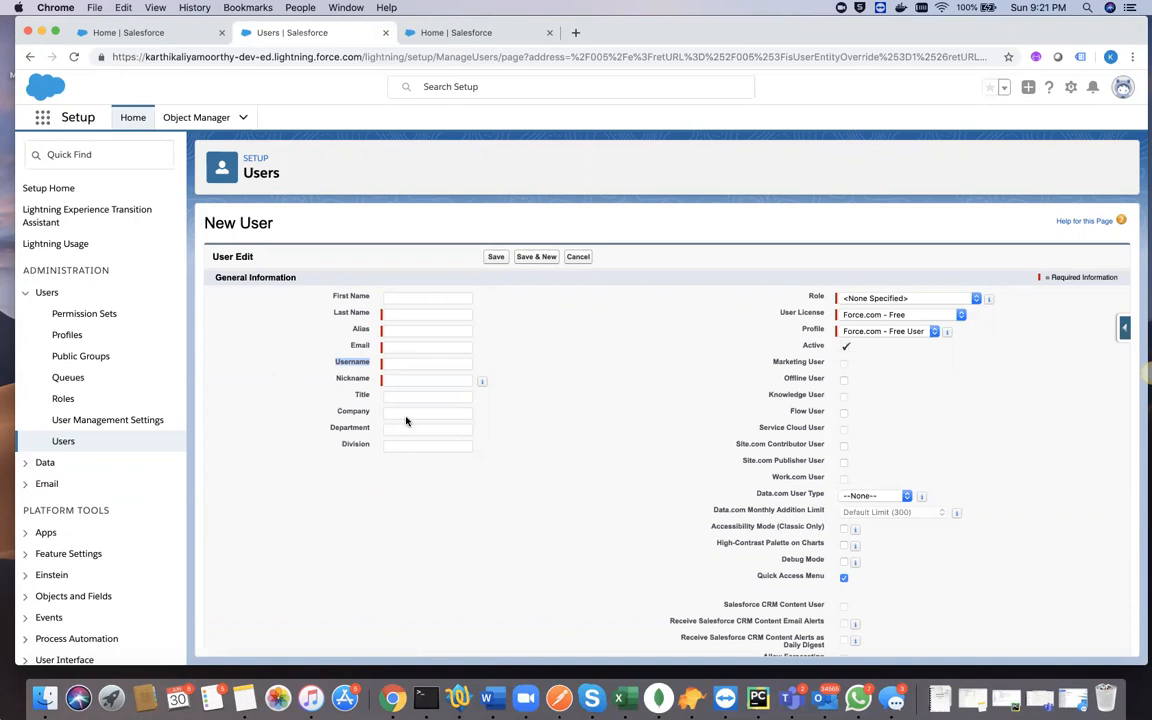
{"action": "left_click", "coordinate": [396, 347]}
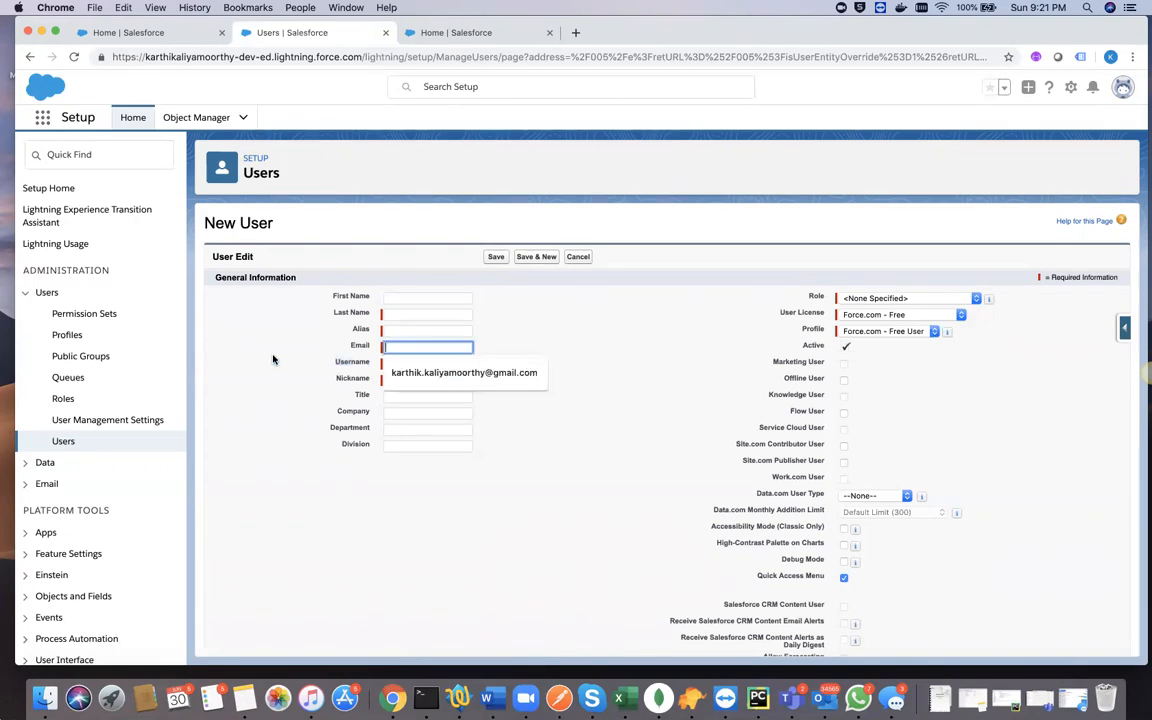
{"action": "left_click", "coordinate": [273, 359]}
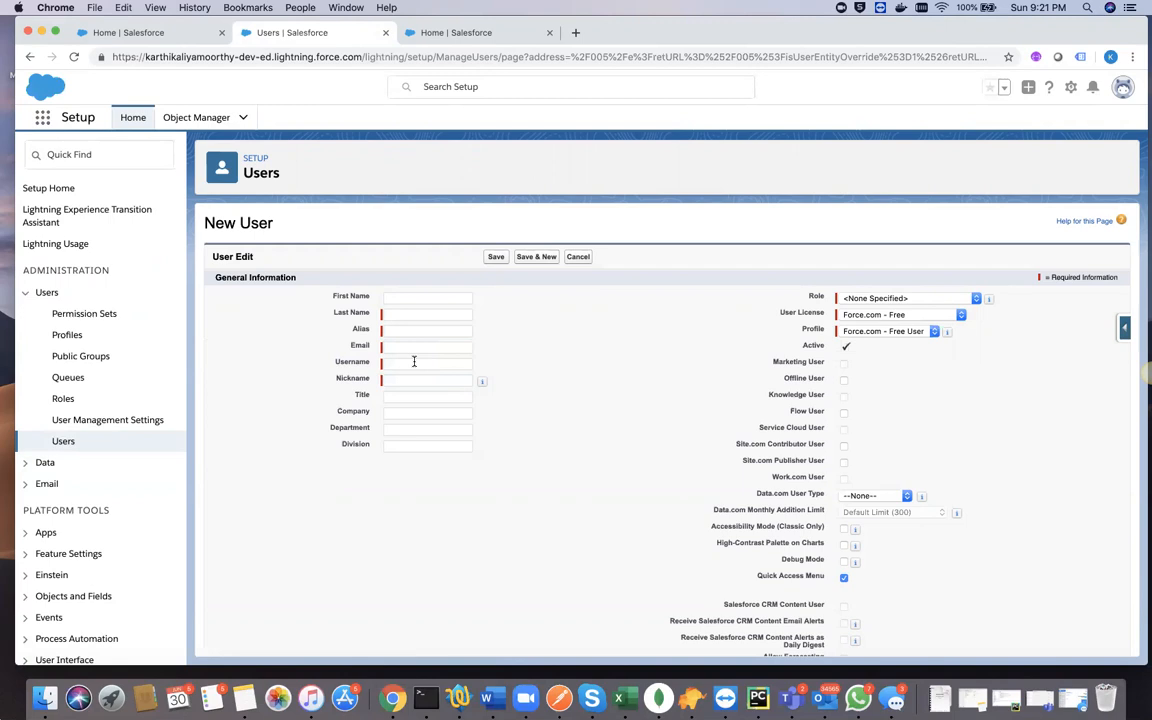
- Open a blank browser tab, and on the other Setup Home page view the full list of usernames saved for the profile
{"action": "left_click", "coordinate": [577, 35]}
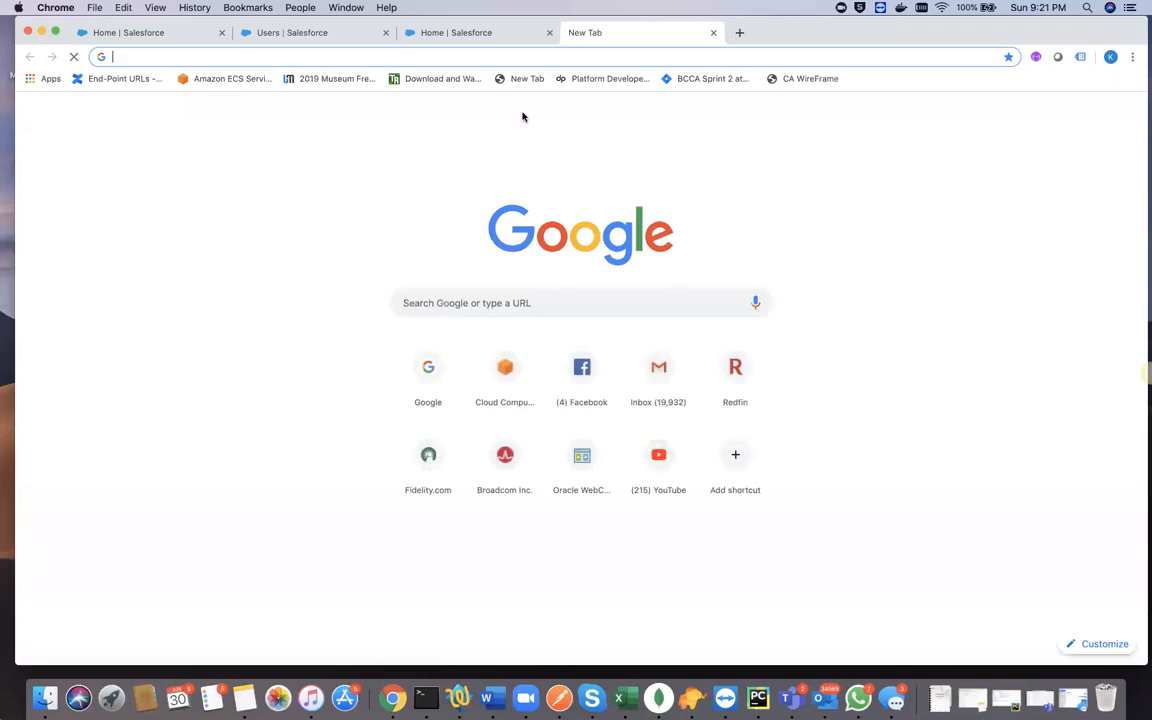
{"action": "left_click", "coordinate": [458, 33]}
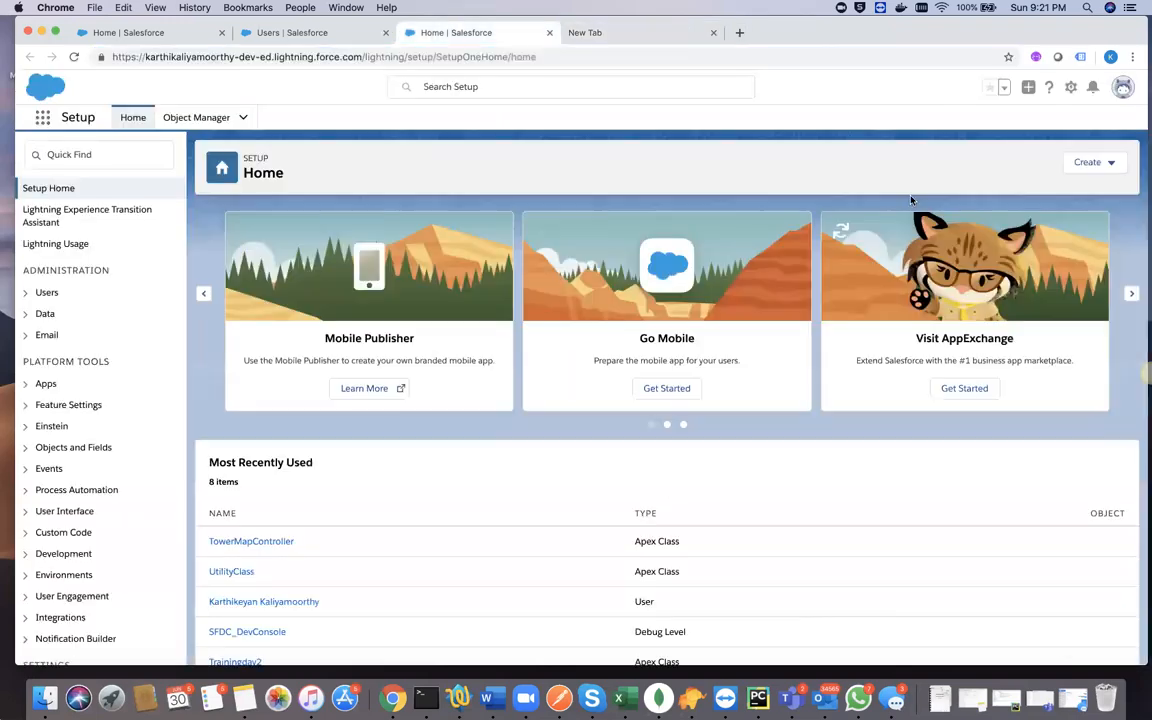
{"action": "left_click", "coordinate": [1124, 88]}
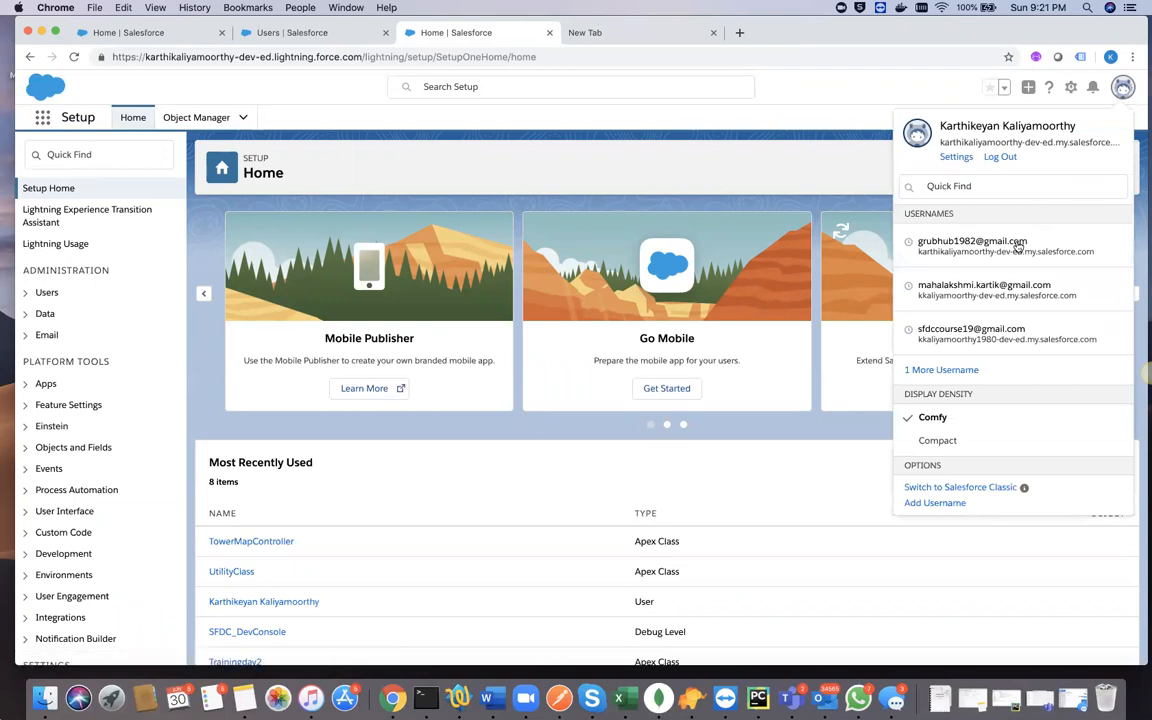
{"action": "left_click", "coordinate": [952, 370]}
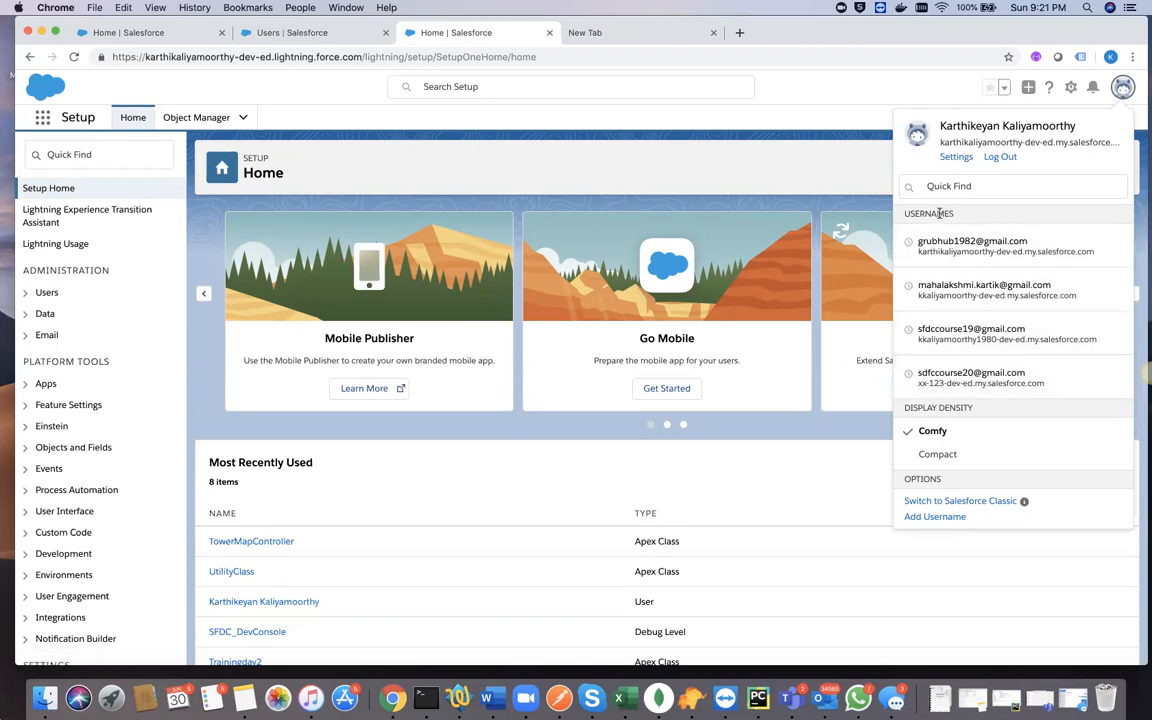
{"action": "left_click", "coordinate": [836, 124]}
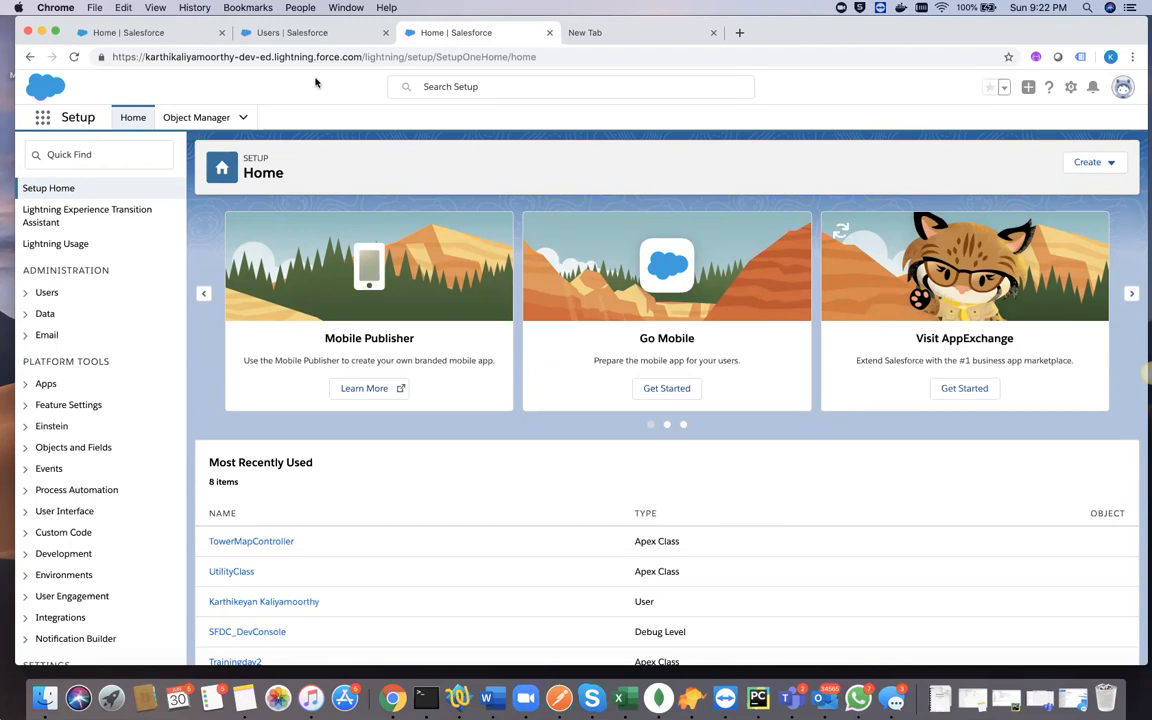
- Return to the New User form in Lightning and fill the Username with the saved entry sdfccourse20
{"action": "left_click", "coordinate": [281, 35]}
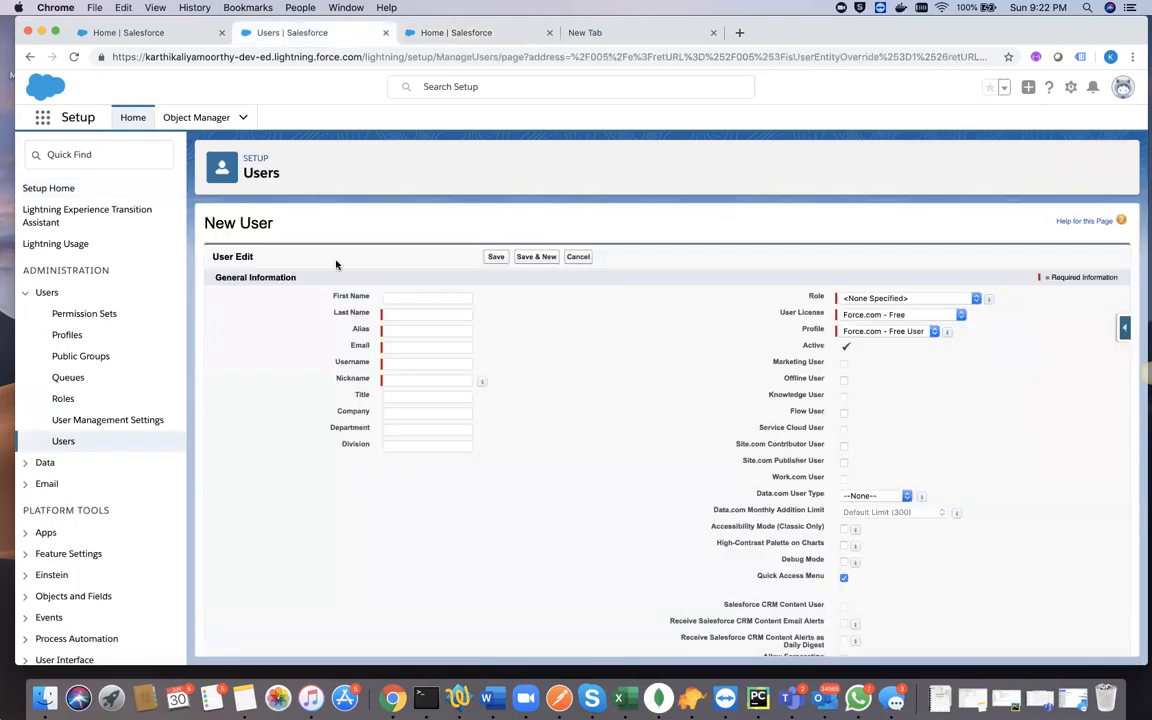
{"action": "left_click", "coordinate": [393, 363]}
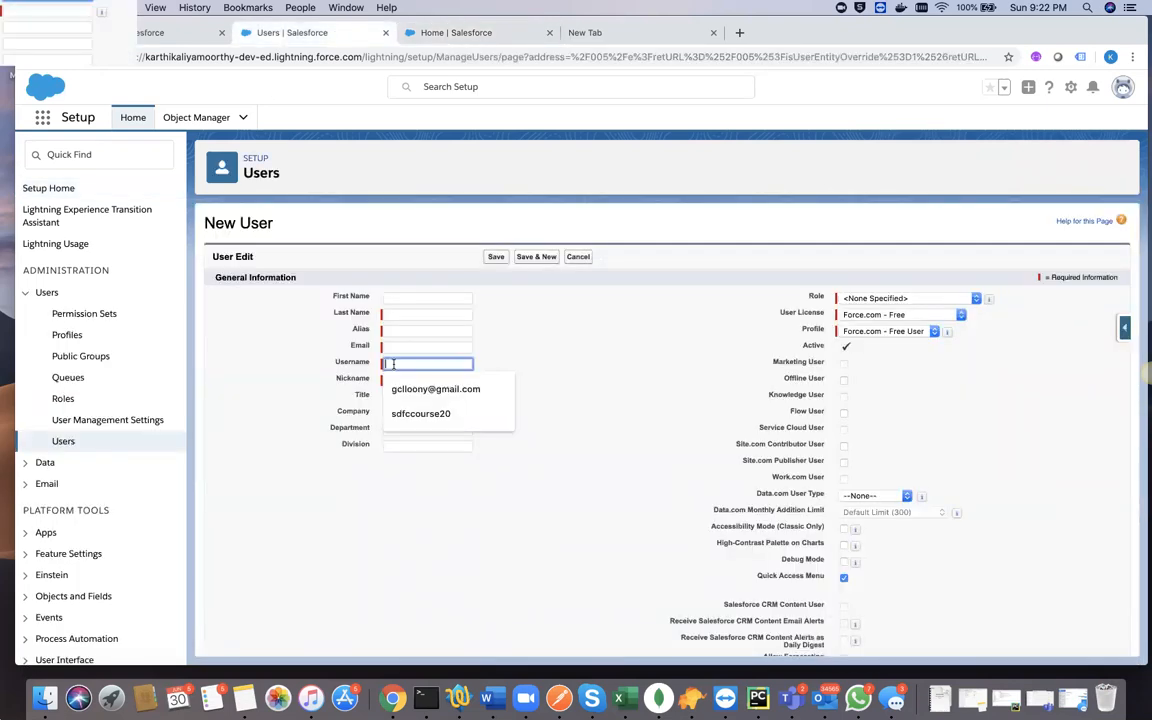
{"action": "left_click", "coordinate": [424, 411]}
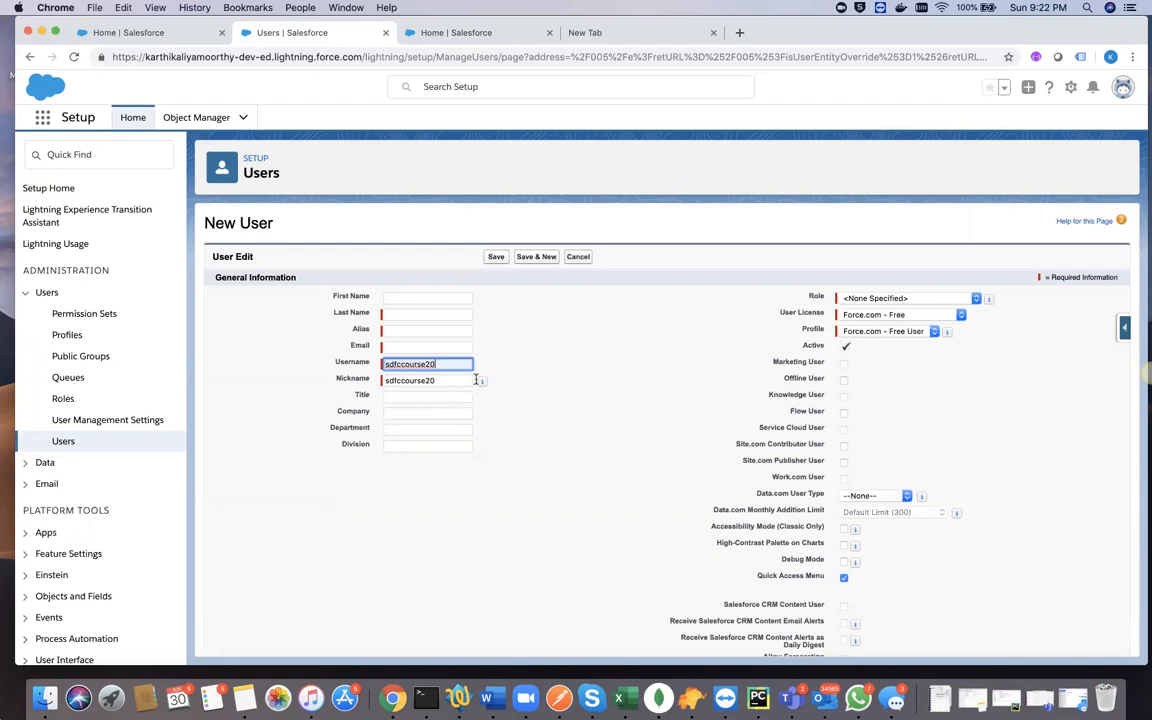
{"action": "mouse_move", "coordinate": [477, 387]}
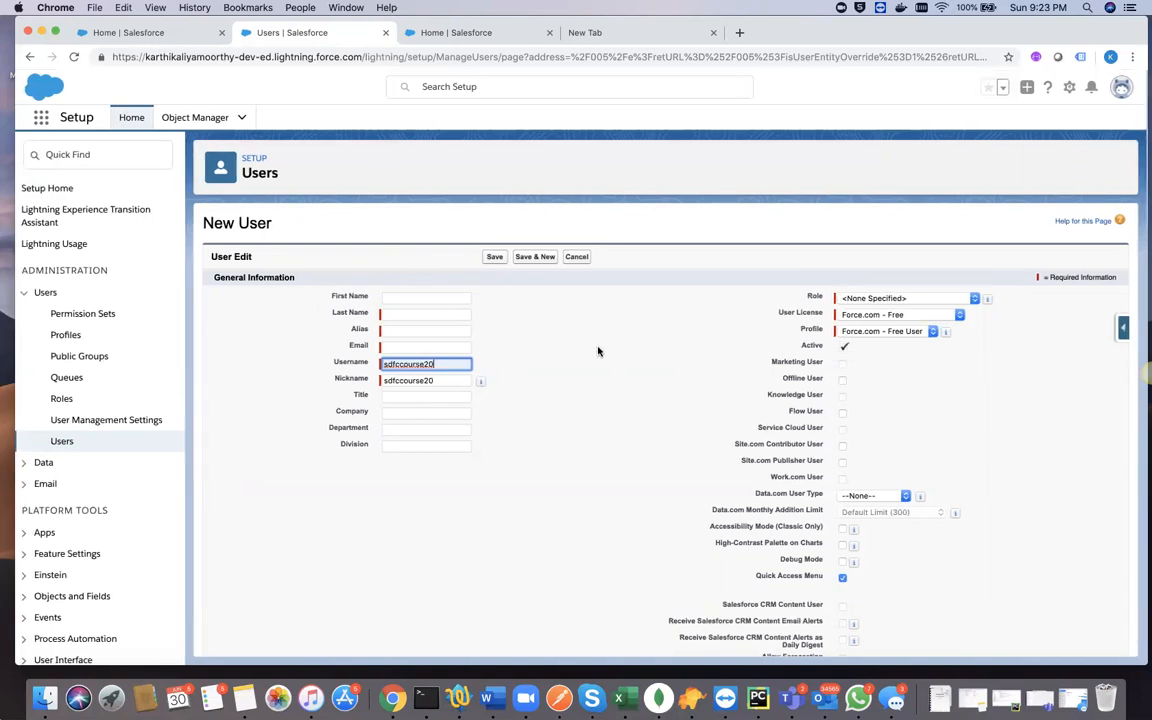
- Review the available Role options, try Director, Channel Sales, and set the new user's Role to CEO
{"action": "left_click", "coordinate": [868, 297]}
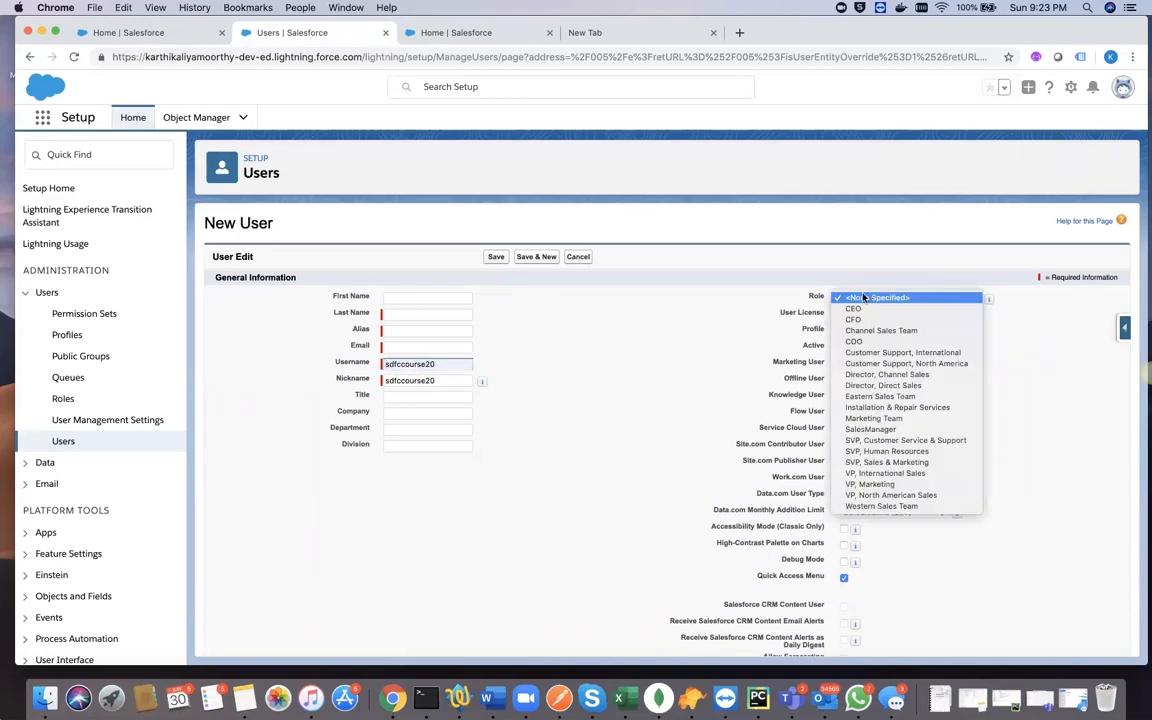
{"action": "left_click", "coordinate": [660, 347]}
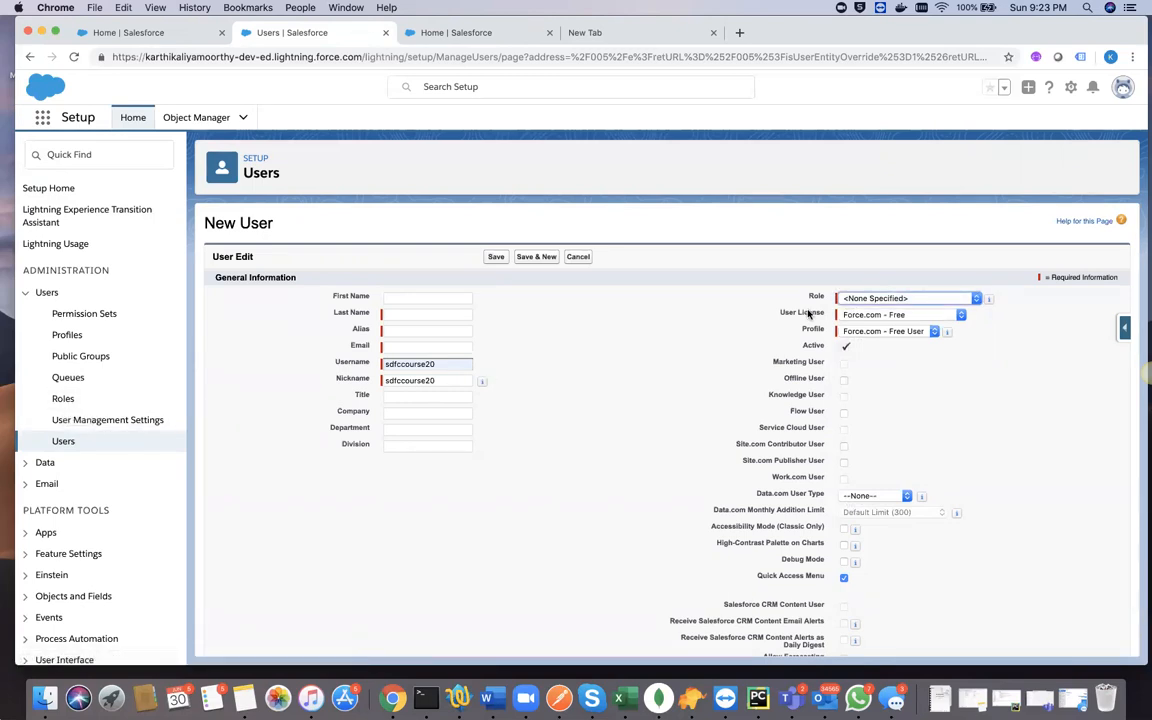
{"action": "left_click", "coordinate": [864, 299]}
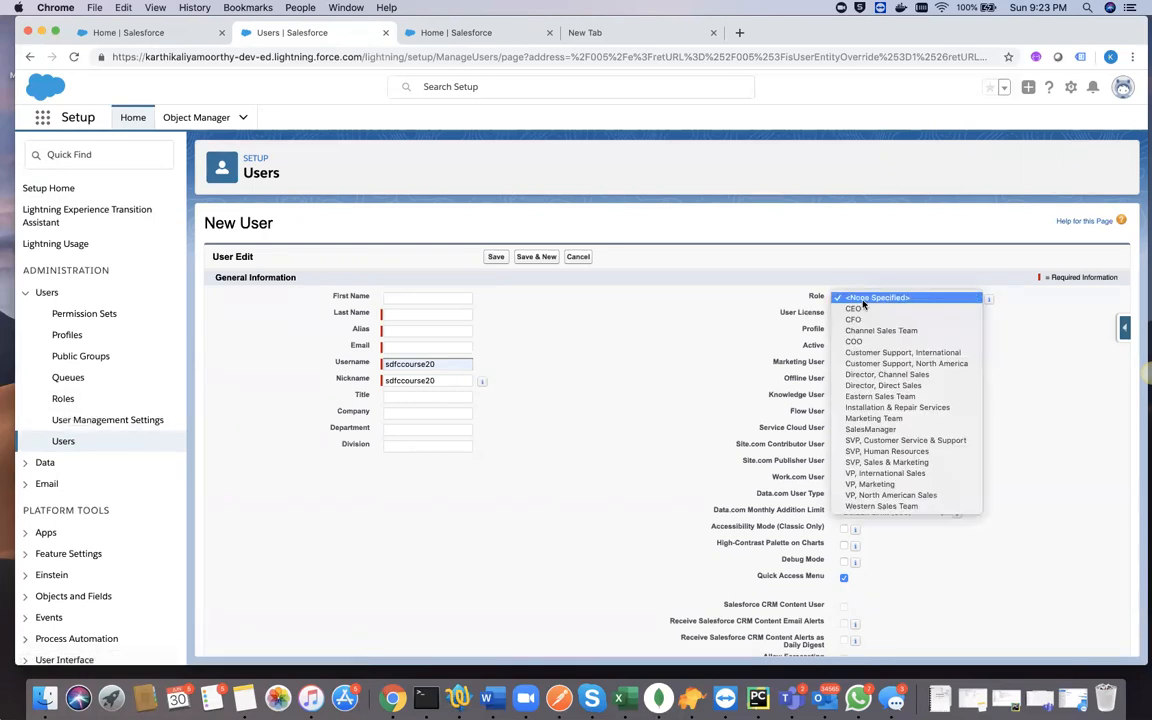
{"action": "left_click", "coordinate": [607, 372]}
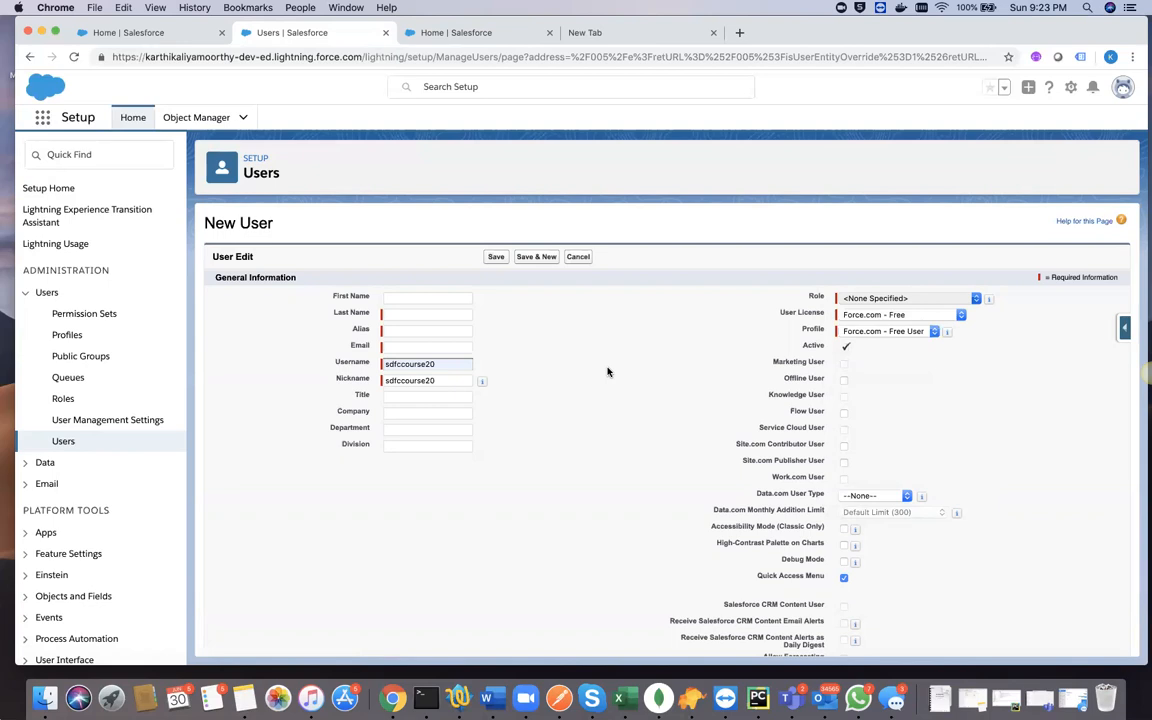
{"action": "left_click", "coordinate": [897, 299]}
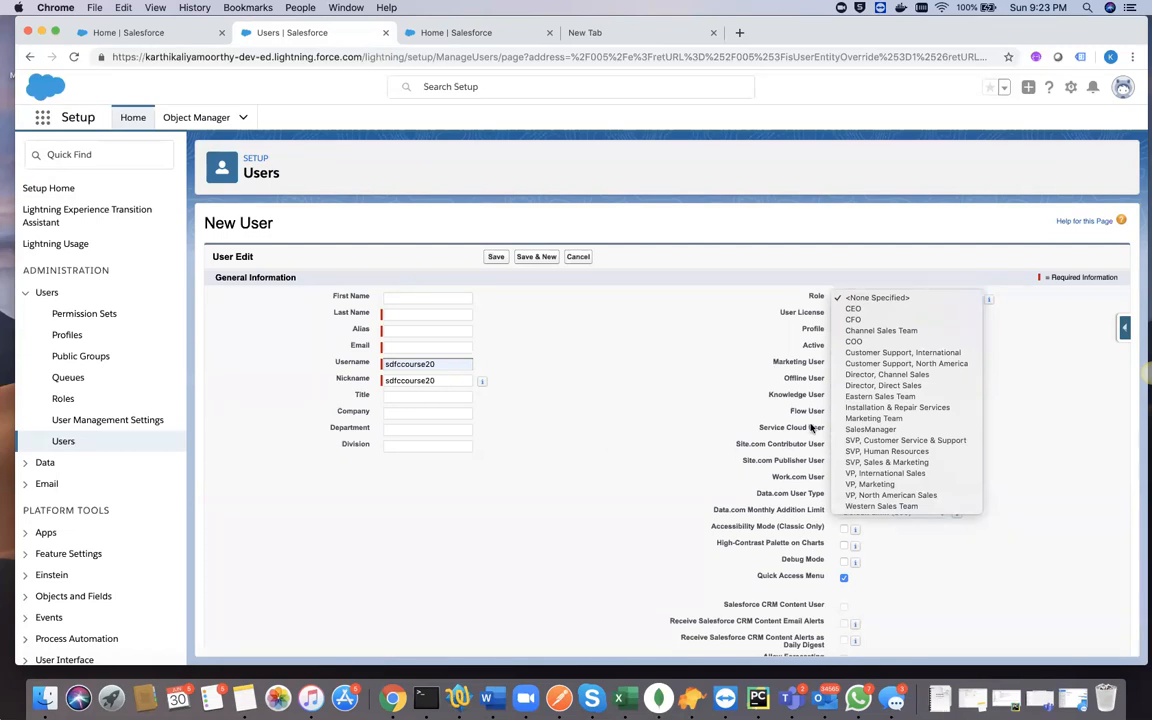
{"action": "left_click", "coordinate": [872, 374]}
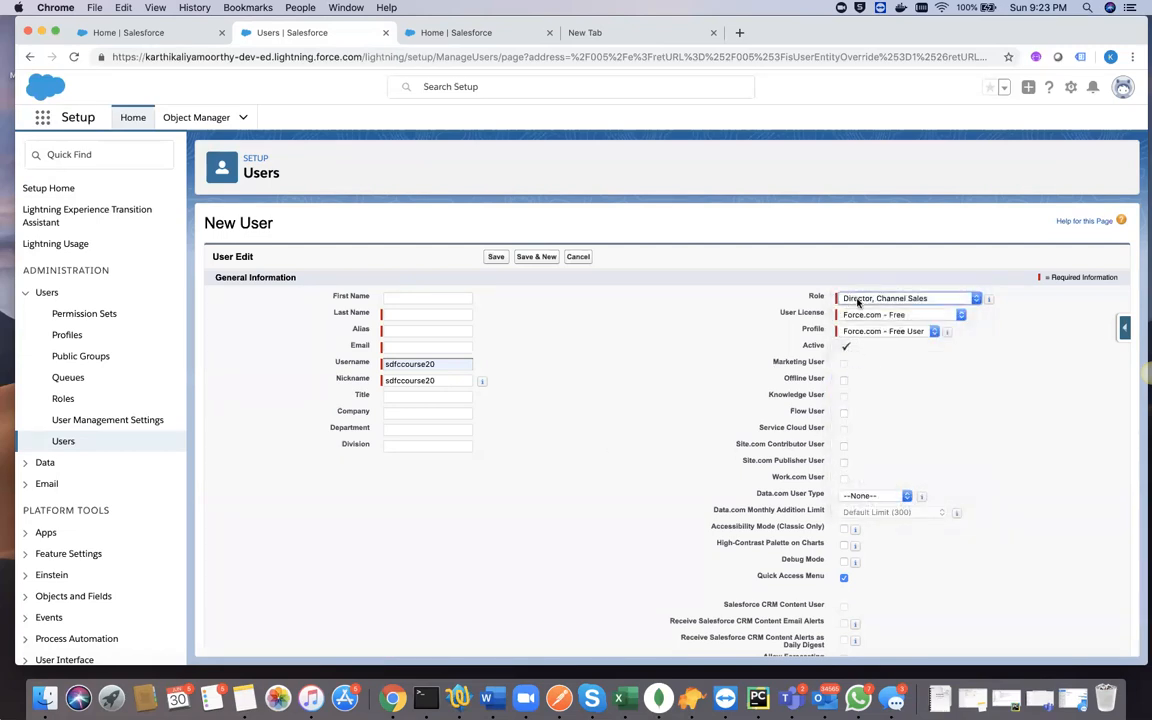
{"action": "left_click", "coordinate": [857, 298]}
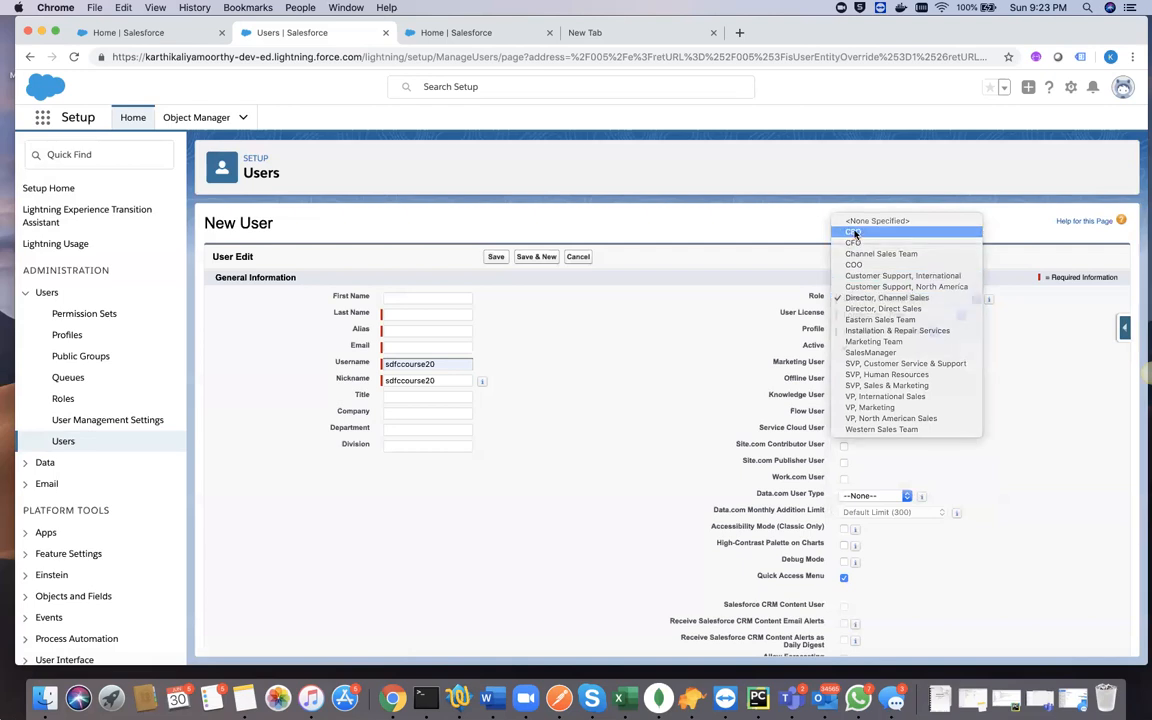
{"action": "left_click", "coordinate": [854, 233]}
{"action": "left_click", "coordinate": [865, 300]}
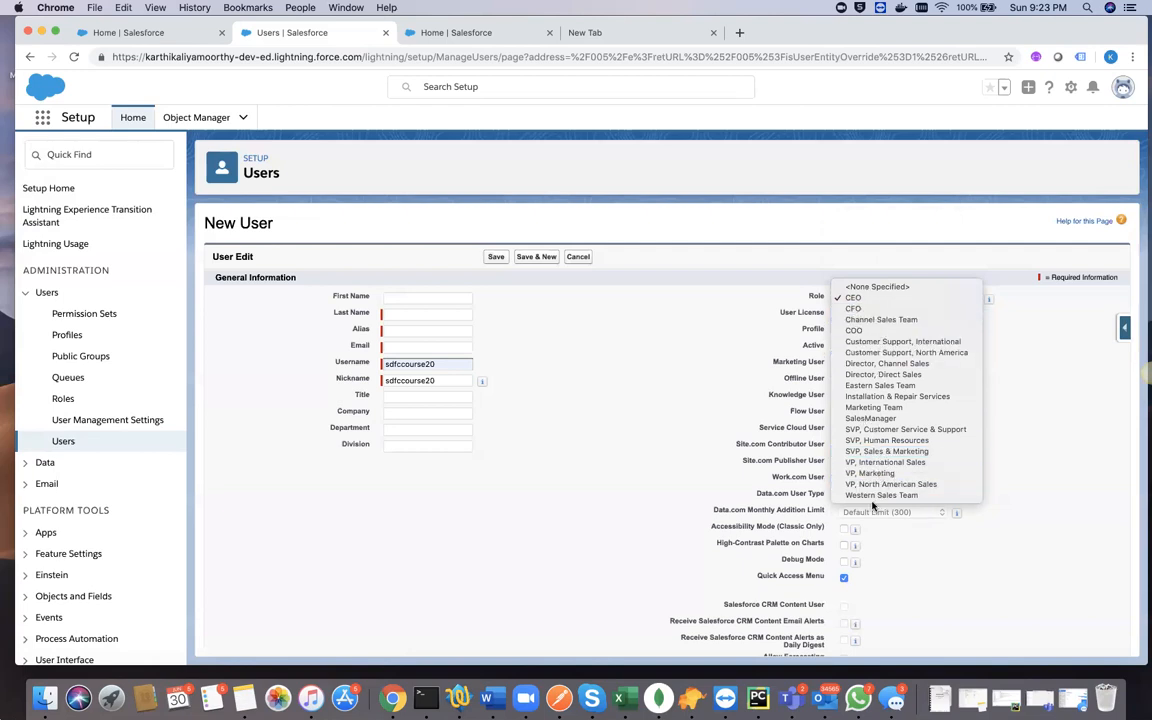
{"action": "left_click", "coordinate": [697, 351]}
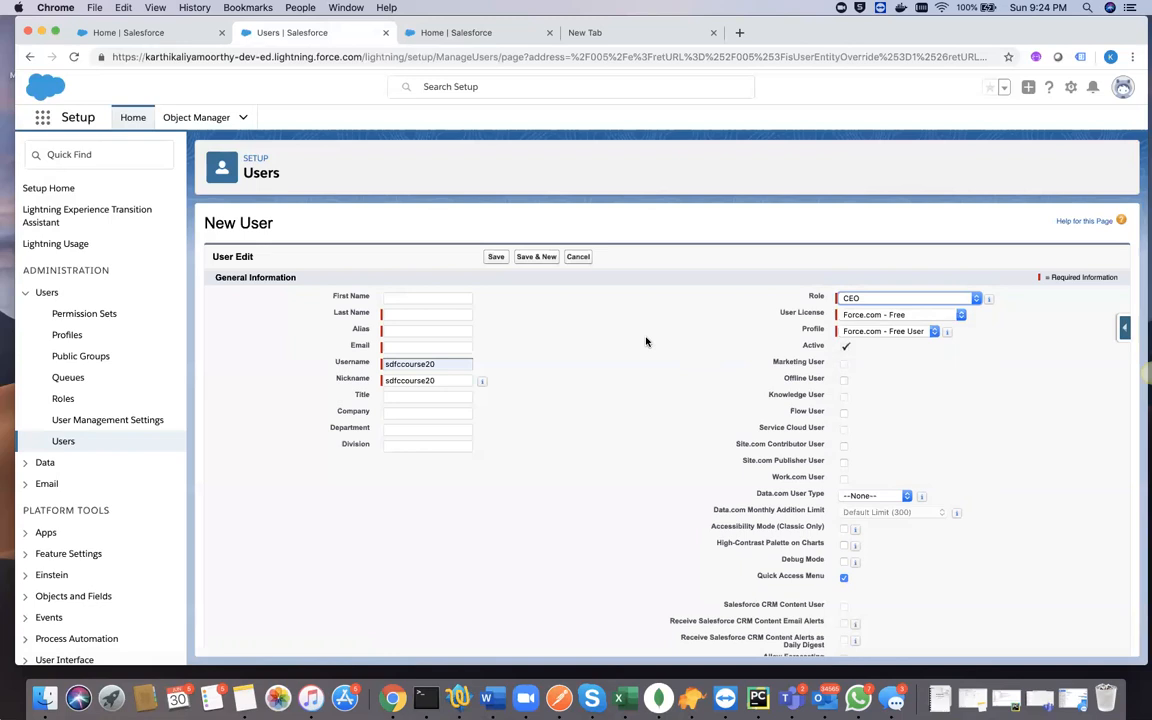
{"action": "left_click", "coordinate": [850, 298]}
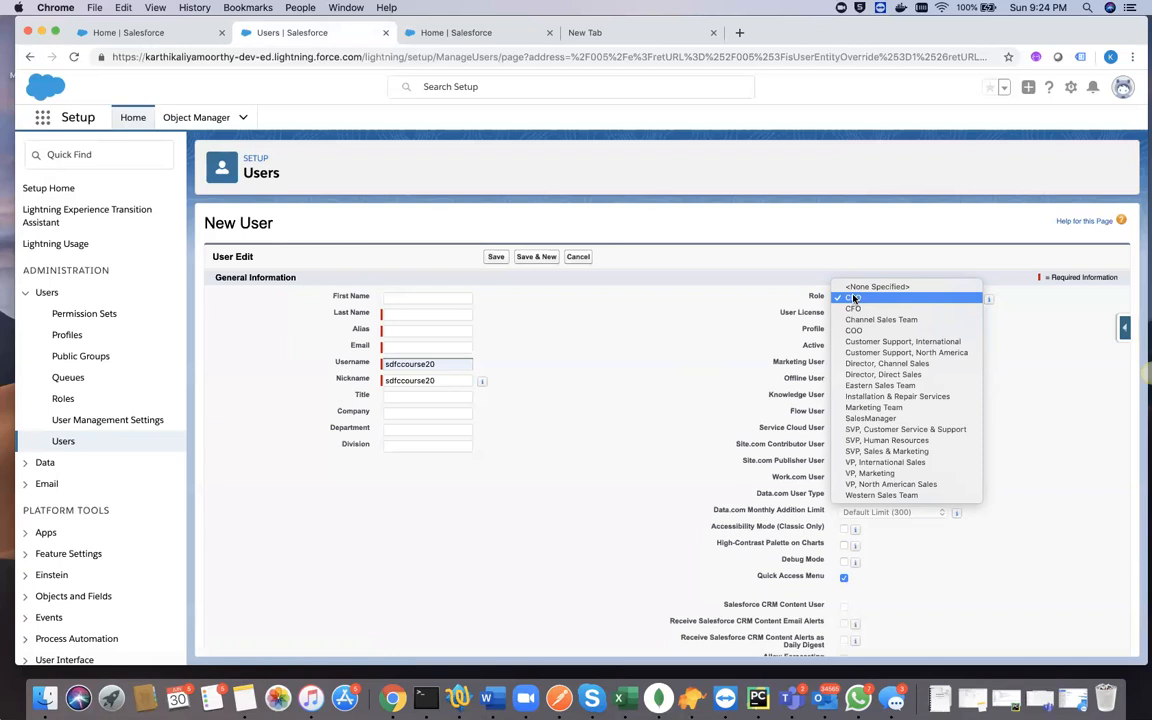
{"action": "left_click", "coordinate": [853, 298]}
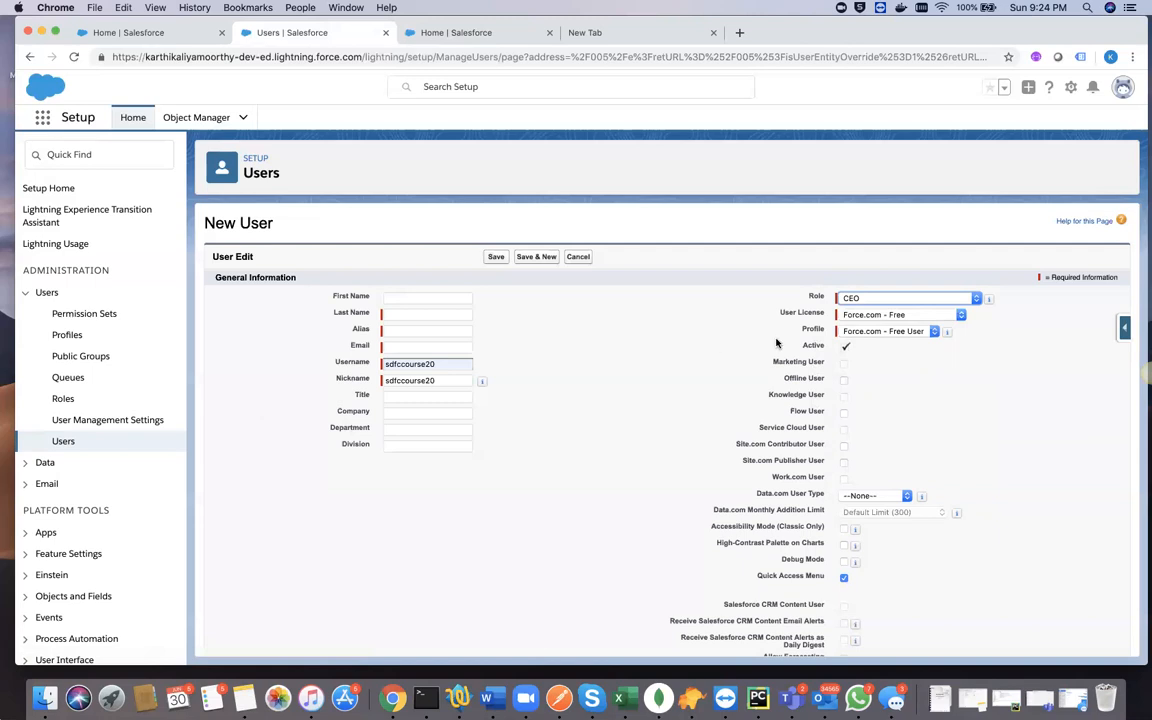
- Look through the User License and Profile options offered on the New User form
{"action": "left_click", "coordinate": [886, 315]}
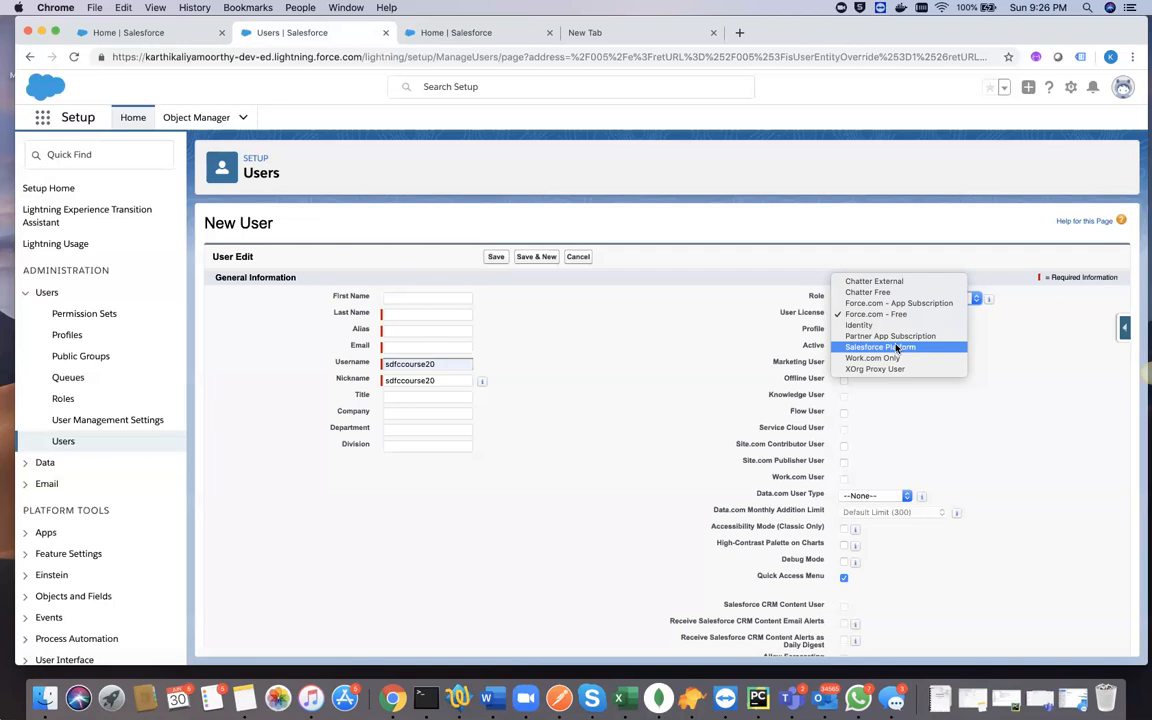
{"action": "left_click", "coordinate": [676, 311]}
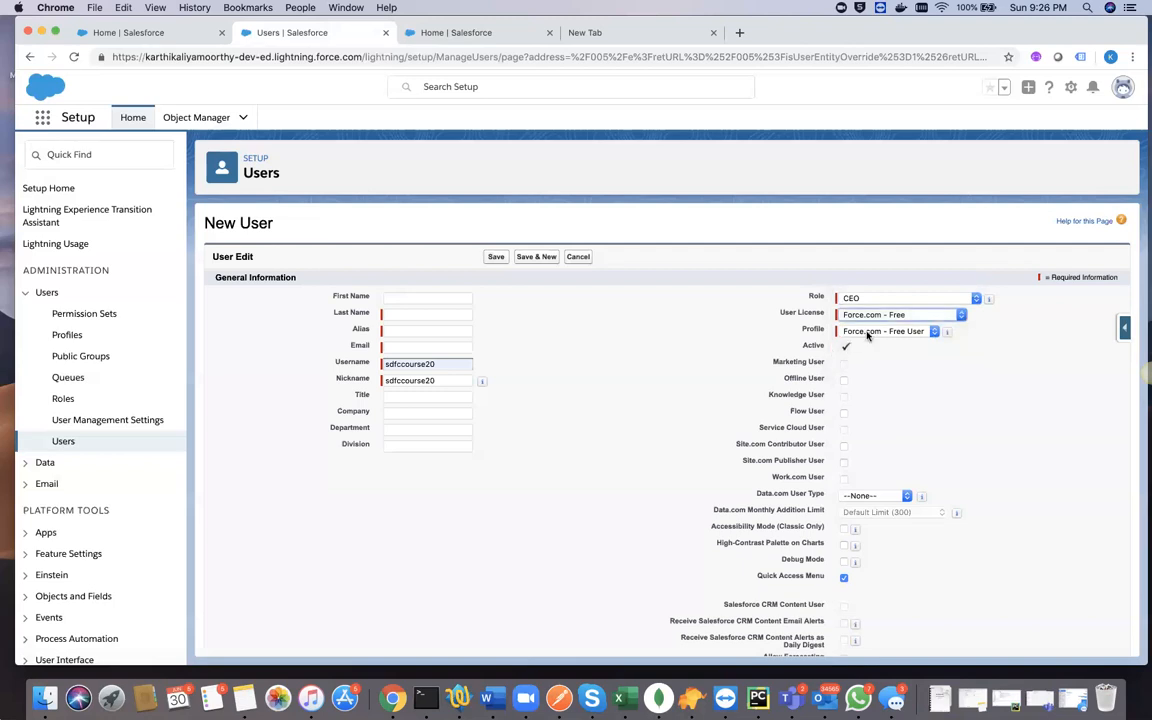
{"action": "left_click", "coordinate": [868, 334]}
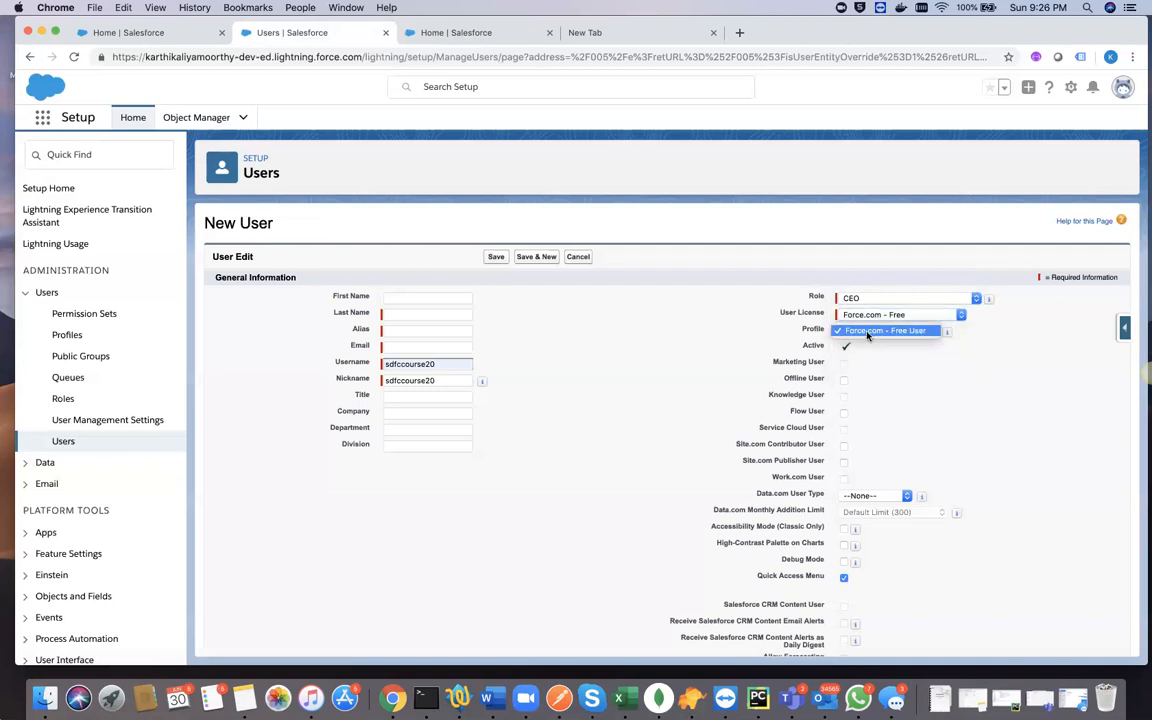
{"action": "left_click", "coordinate": [924, 331]}
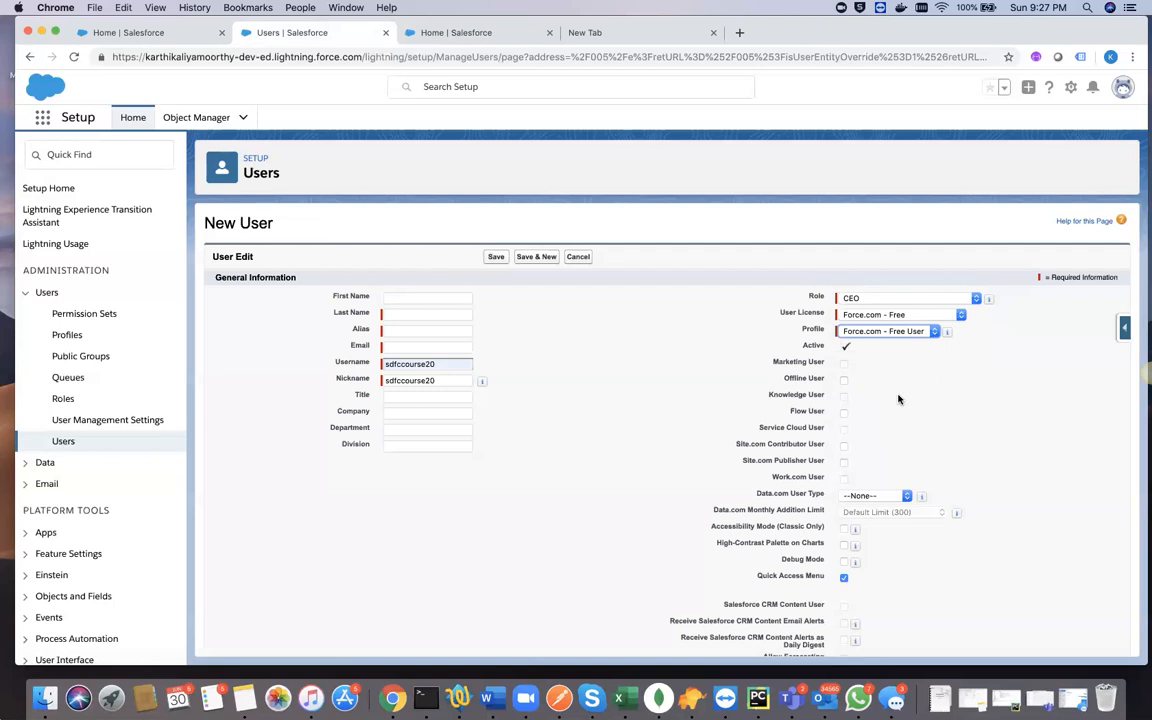
- Switch to TextWrangler and add the heading "Salesforce has 7 Types of Editions :" below the User Management line
{"action": "left_click", "coordinate": [458, 697]}
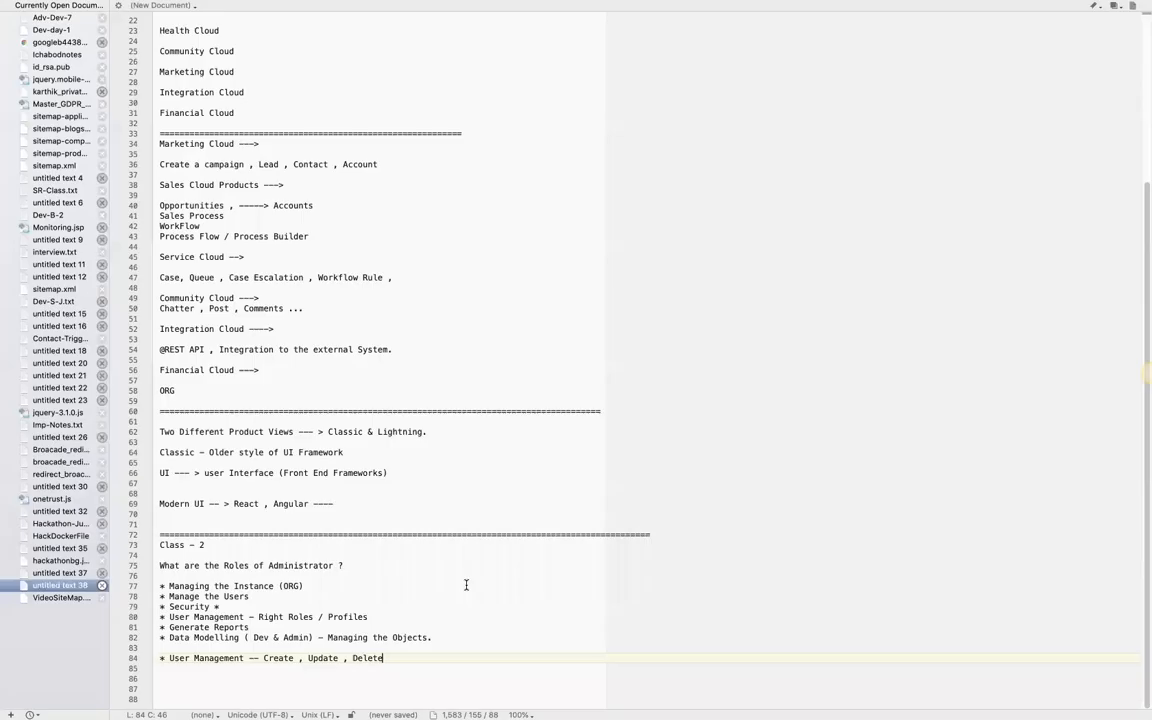
{"action": "key", "text": "Return"}
{"action": "key", "text": "Return"}
{"action": "key", "text": "Return"}
{"action": "type", "text": "Sales"}
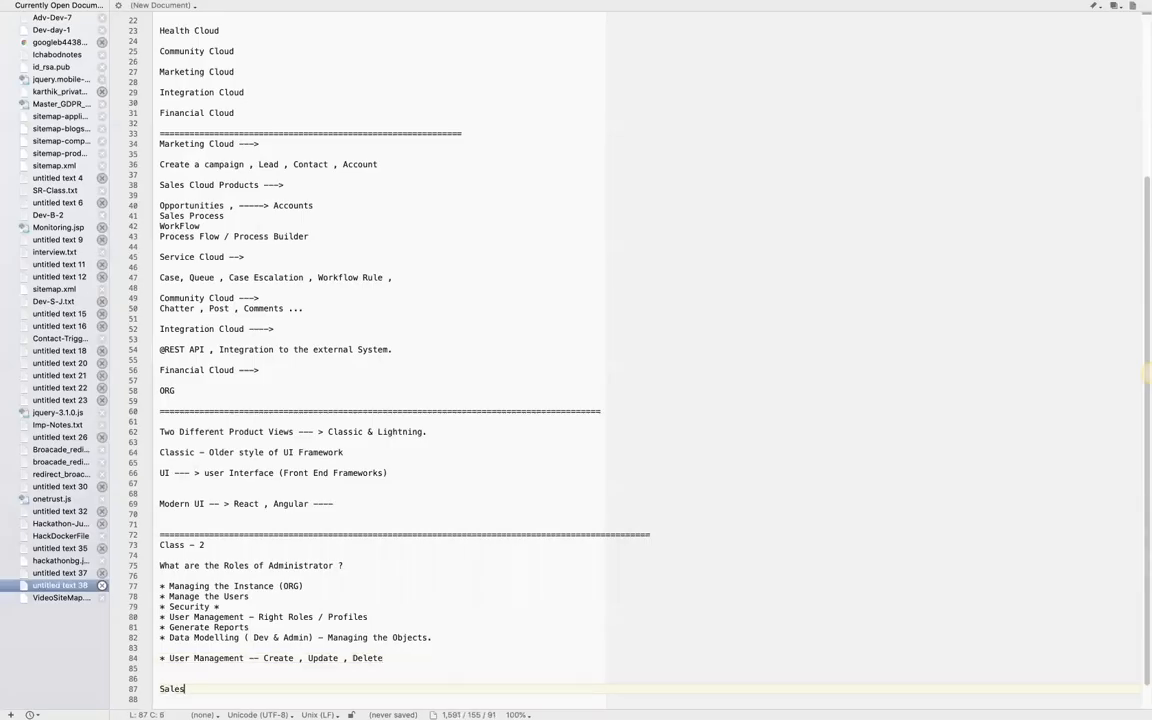
{"action": "type", "text": "force has 7 Types "}
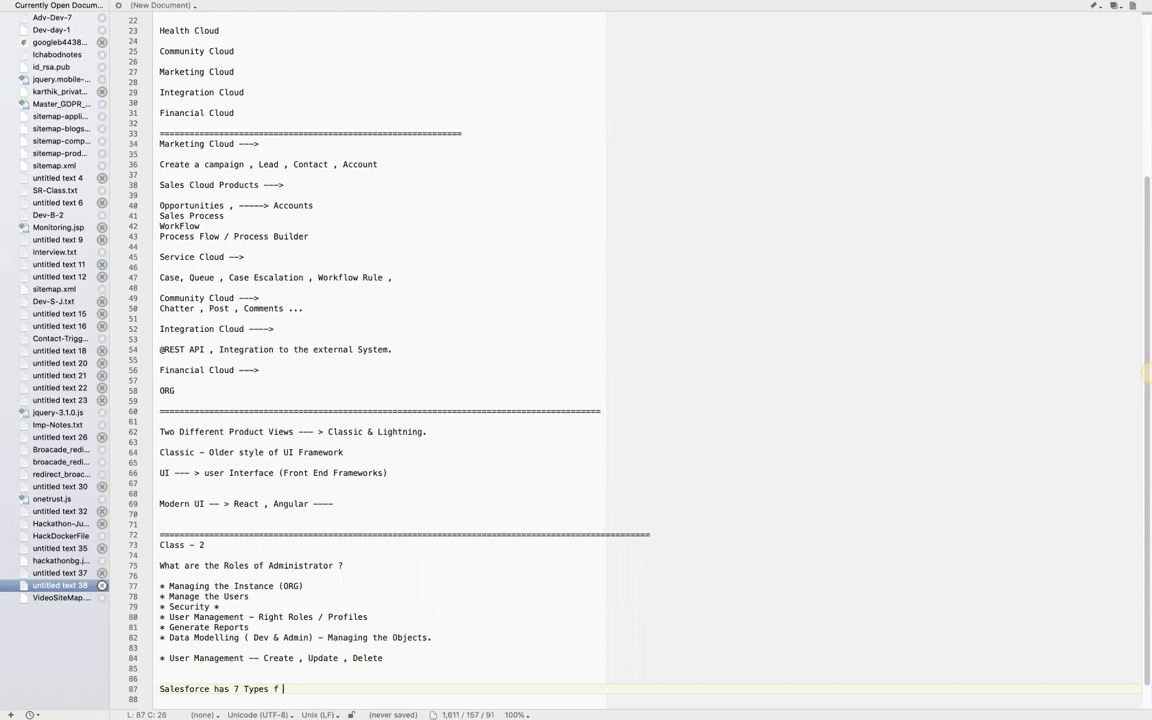
{"action": "type", "text": "of Editions :"}
{"action": "key", "text": "Return"}
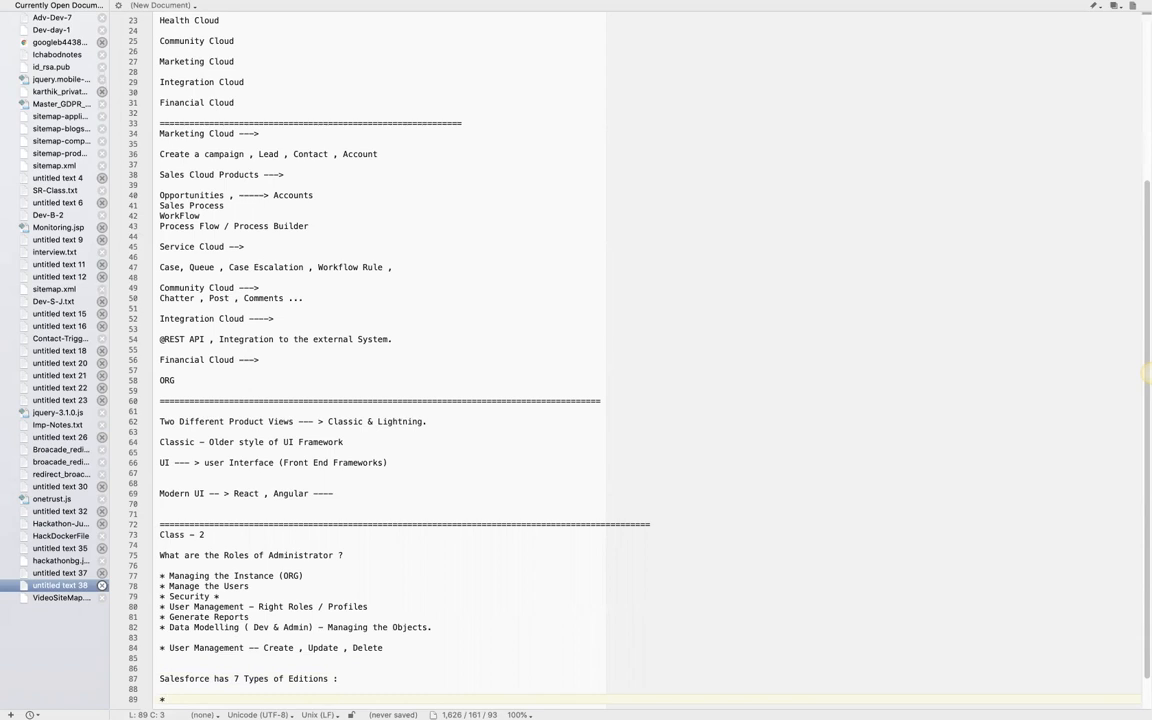
- List Personal Edition and Group Edition as the first two bullets under the editions heading, correcting the second to singular
{"action": "type", "text": "Personal Edition"}
{"action": "key", "text": "Return"}
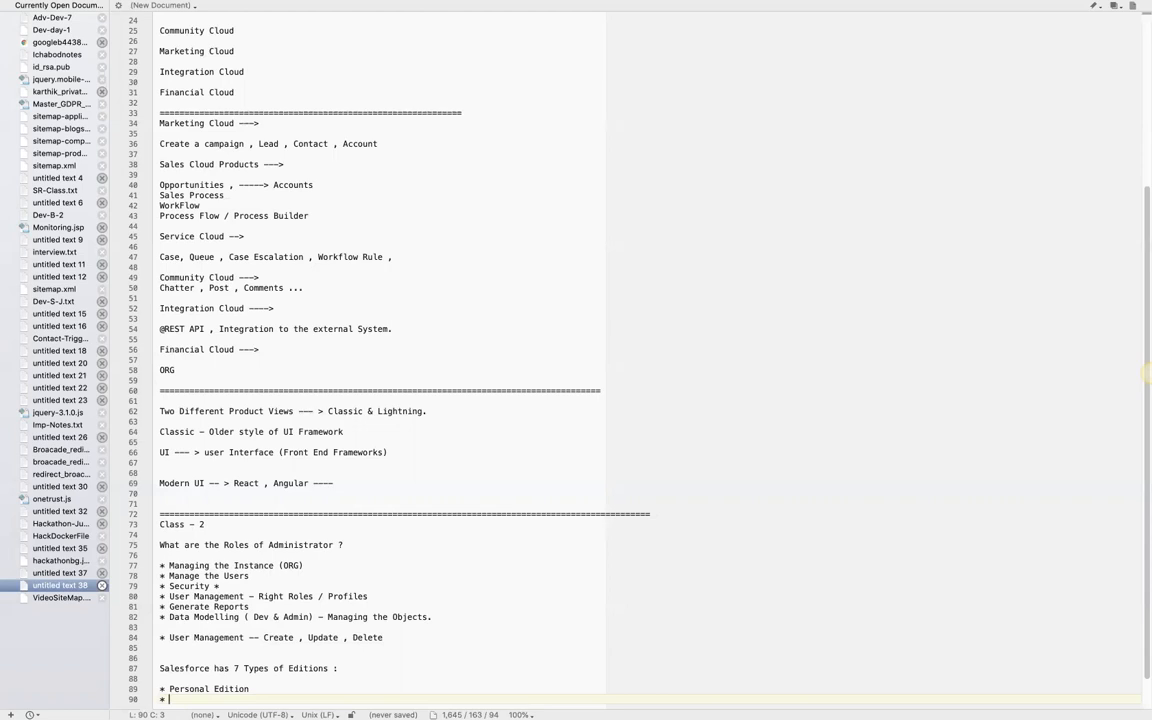
{"action": "type", "text": "Group Editions"}
{"action": "key", "text": "Return"}
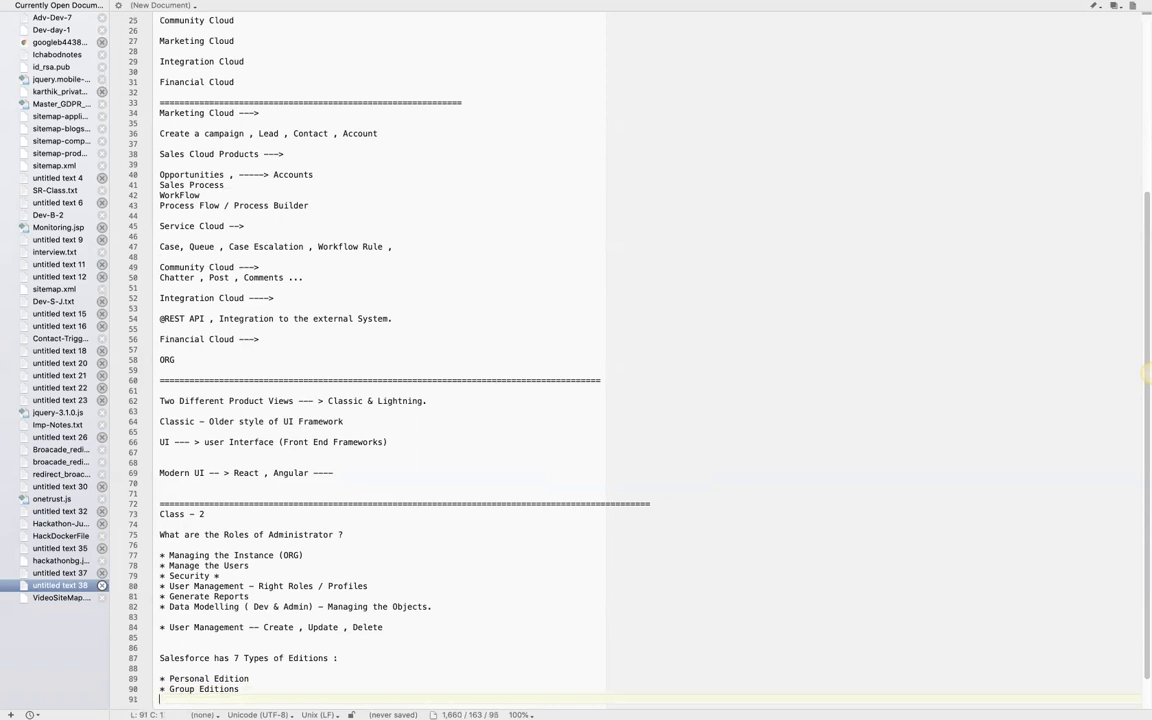
{"action": "type", "text": "*"}
{"action": "left_click", "coordinate": [240, 689]}
{"action": "key", "text": "BackSpace"}
- Add the bullets Developer Edition and Professional Editions to the list of Salesforce editions
{"action": "left_click", "coordinate": [181, 697]}
{"action": "type", "text": "Developer Edition"}
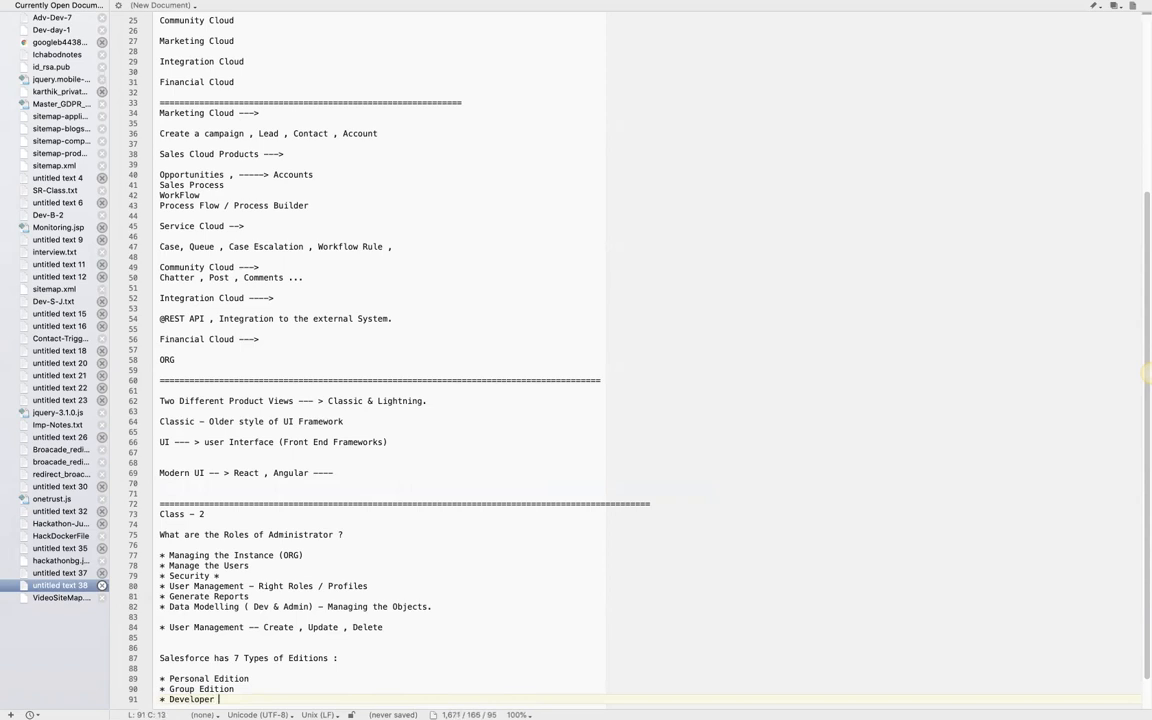
{"action": "key", "text": "Return"}
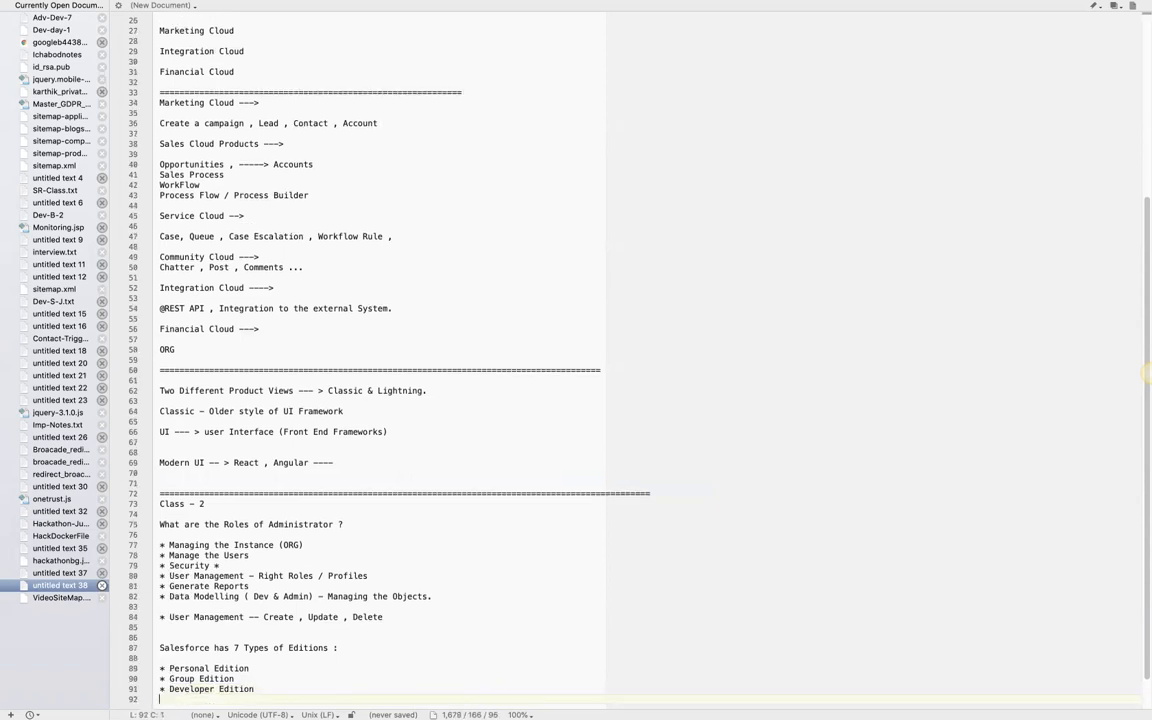
{"action": "type", "text": "*"}
{"action": "type", "text": "Professional Editions"}
{"action": "key", "text": "Return"}
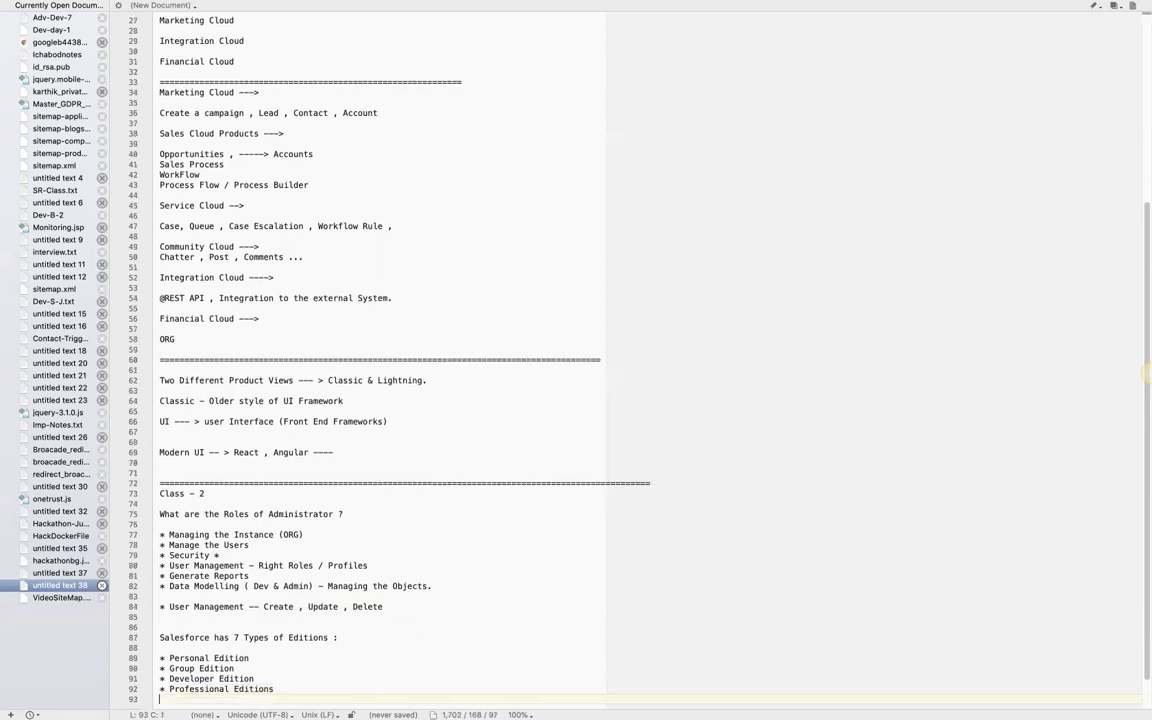
- Highlight the Developer and Professional entries in turn, and add an Enterprise Editions bullet at the end of the list
{"action": "type", "text": "*"}
{"action": "left_click", "coordinate": [199, 679]}
{"action": "triple_click", "coordinate": [199, 679]}
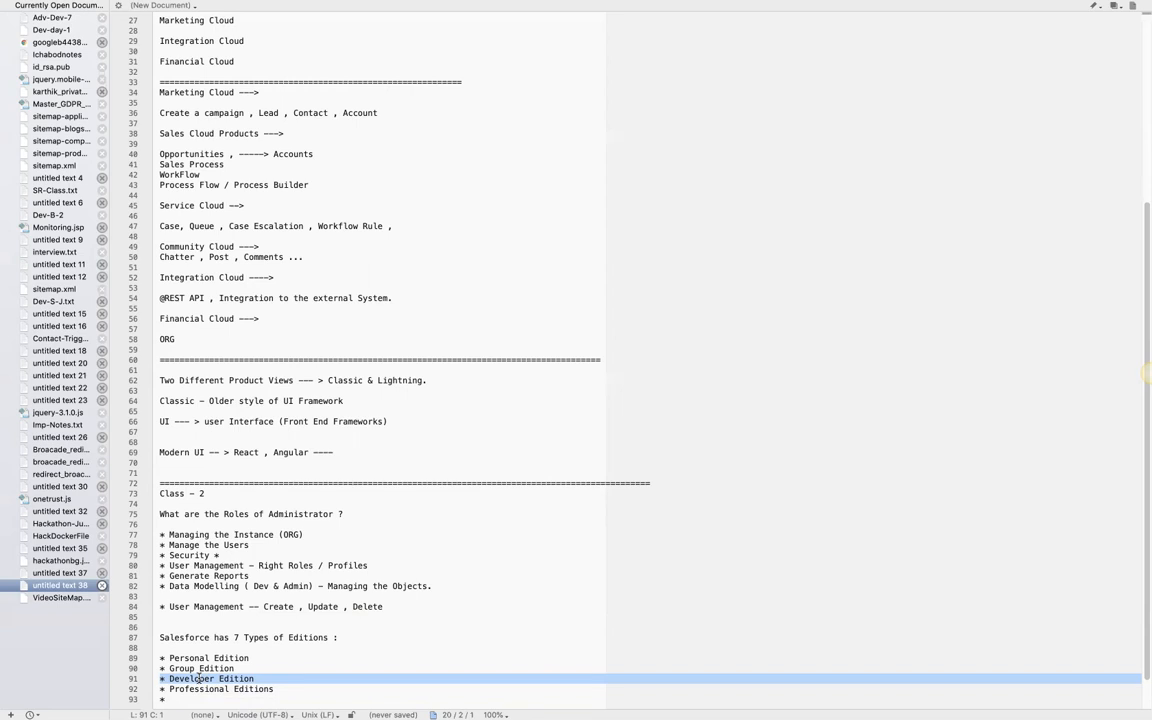
{"action": "double_click", "coordinate": [199, 689]}
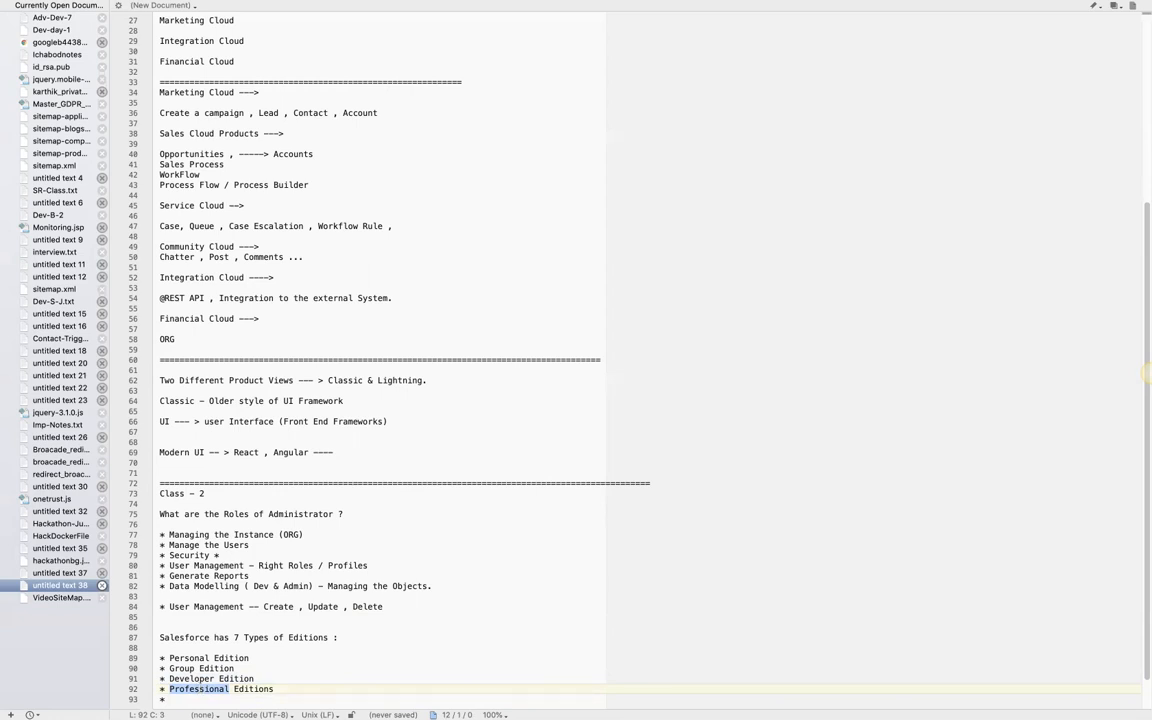
{"action": "left_click", "coordinate": [171, 699]}
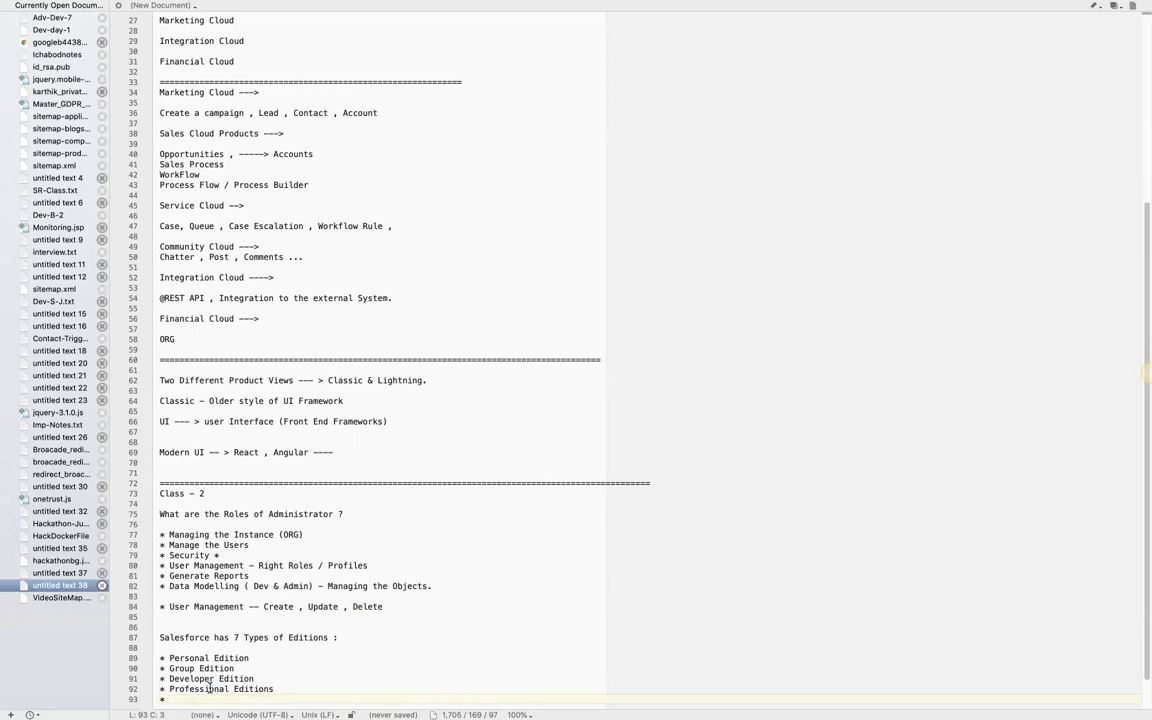
{"action": "type", "text": "Enterprise Editions"}
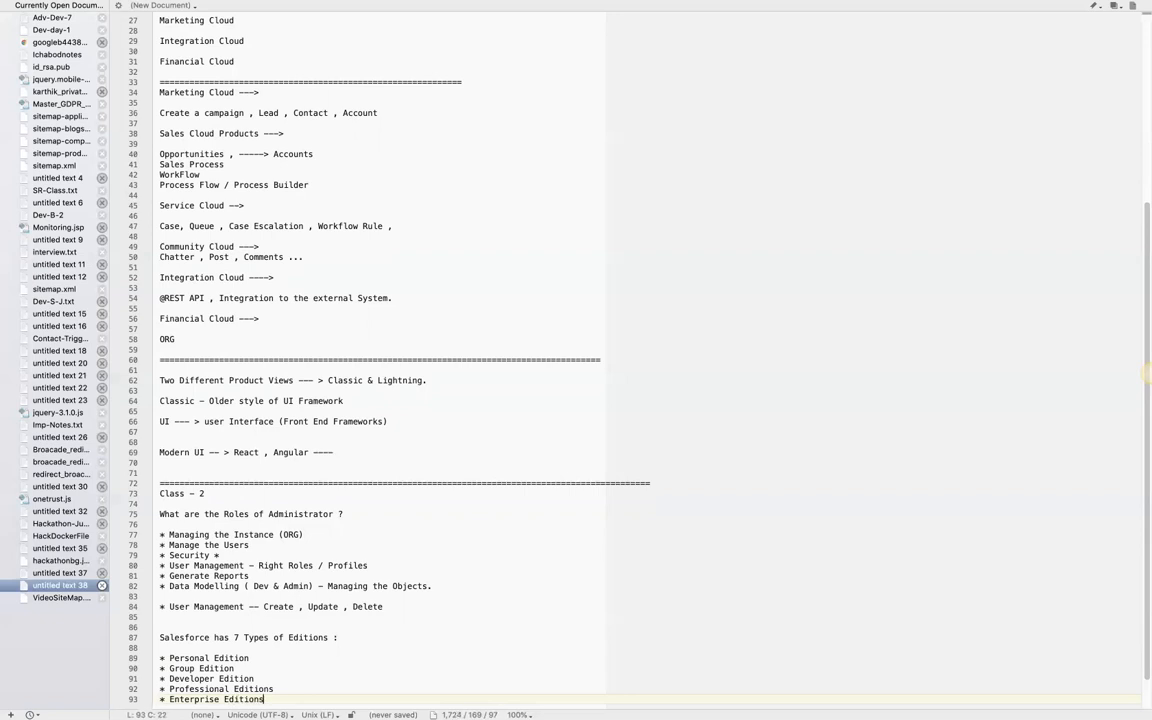
{"action": "key", "text": "Return"}
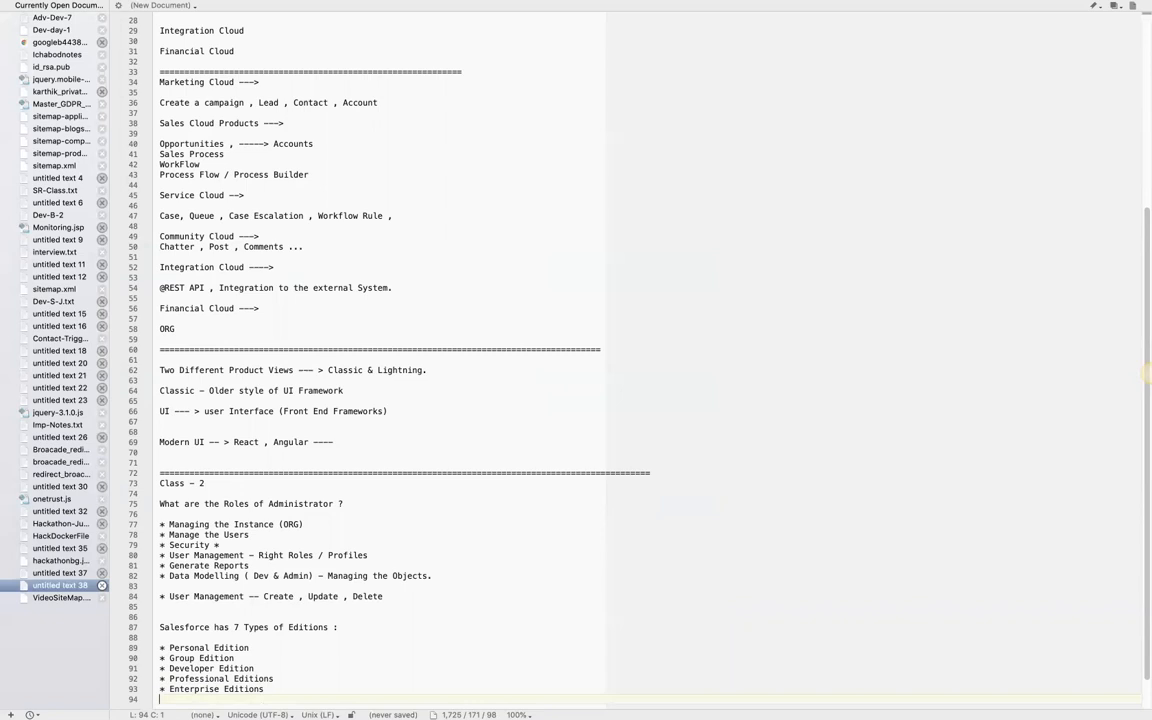
- Complete the editions list with the bullets Unlimited Editions and Contact Manger
{"action": "type", "text": "* Unlimited Editions"}
{"action": "key", "text": "Return"}
{"action": "type", "text": "* "}
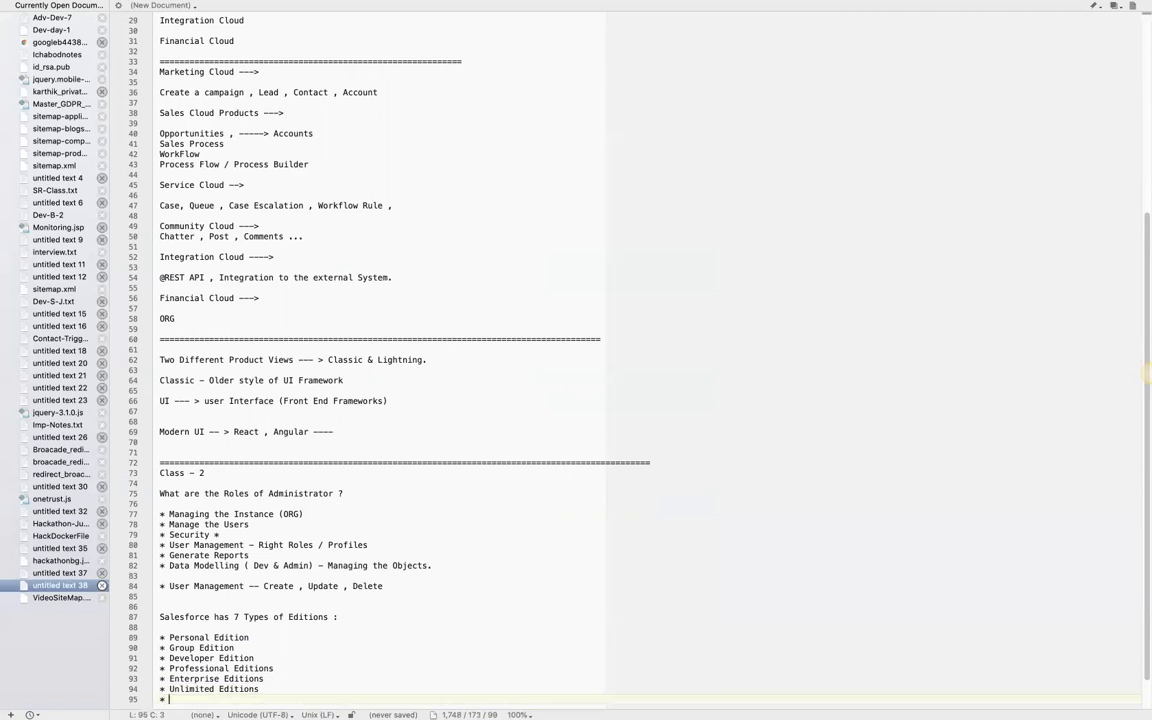
{"action": "type", "text": "Contact Manger"}
- Add a divider line of equals signs below the Salesforce editions list, separated from it by a blank line
{"action": "key", "text": "Return"}
{"action": "key", "text": "Return"}
{"action": "type", "text": "="}
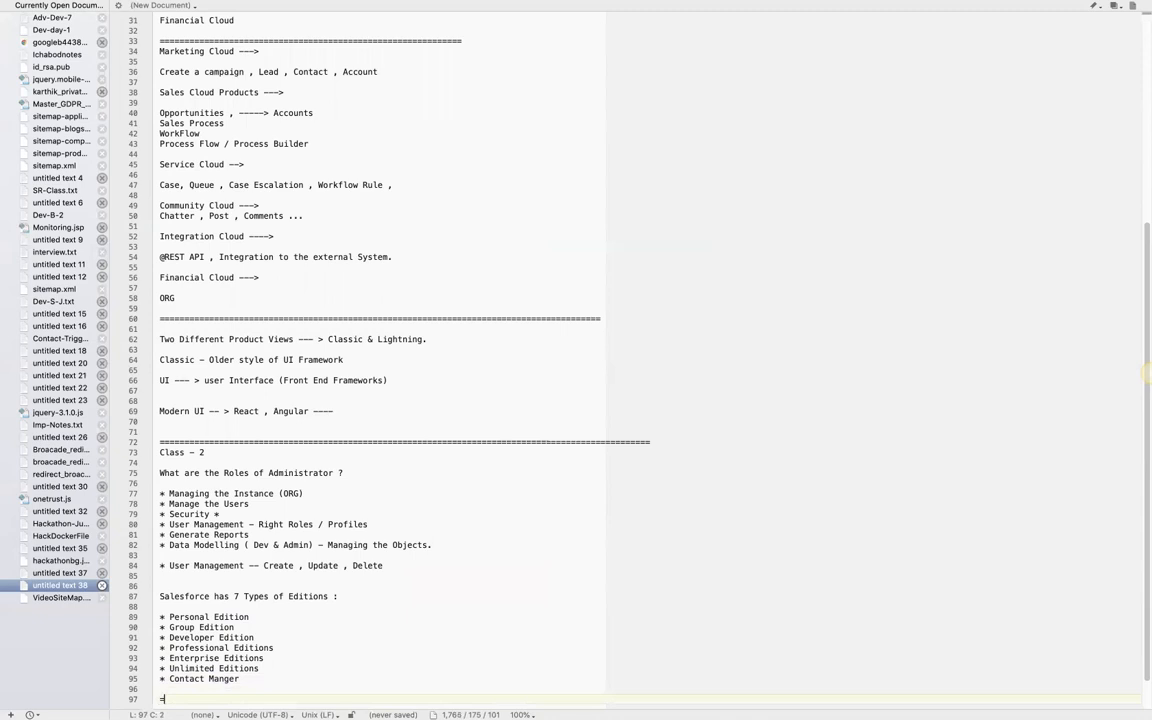
{"action": "type", "text": "======================="}
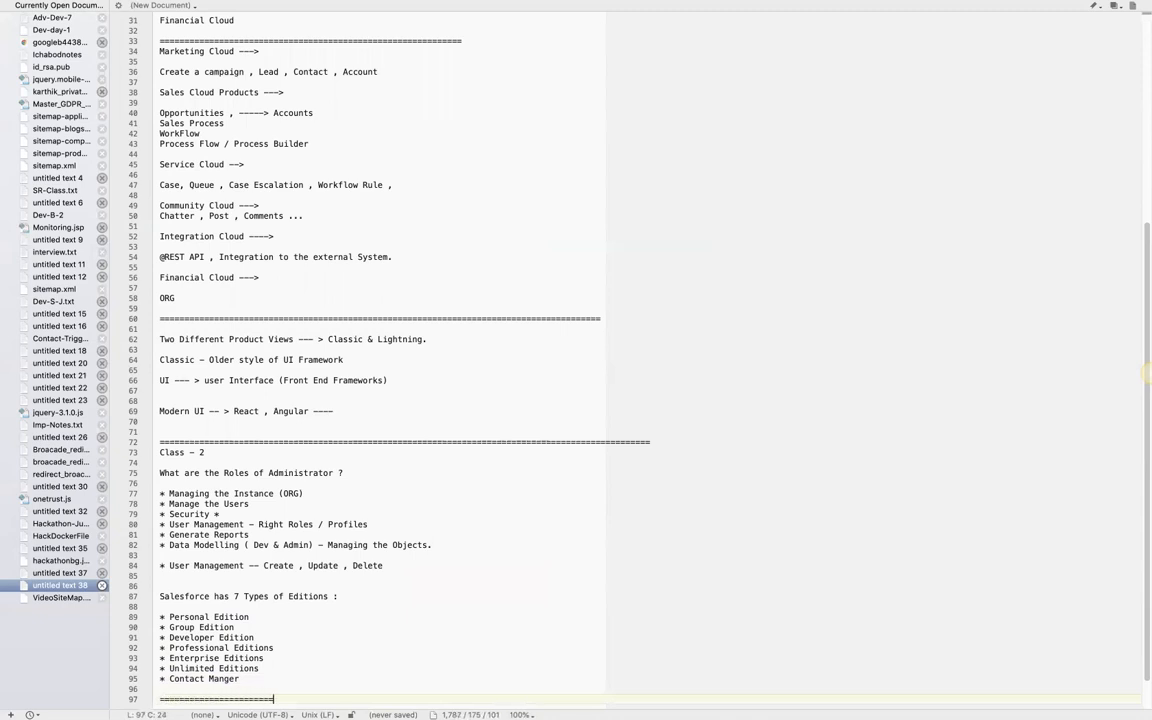
{"action": "type", "text": "==================================="}
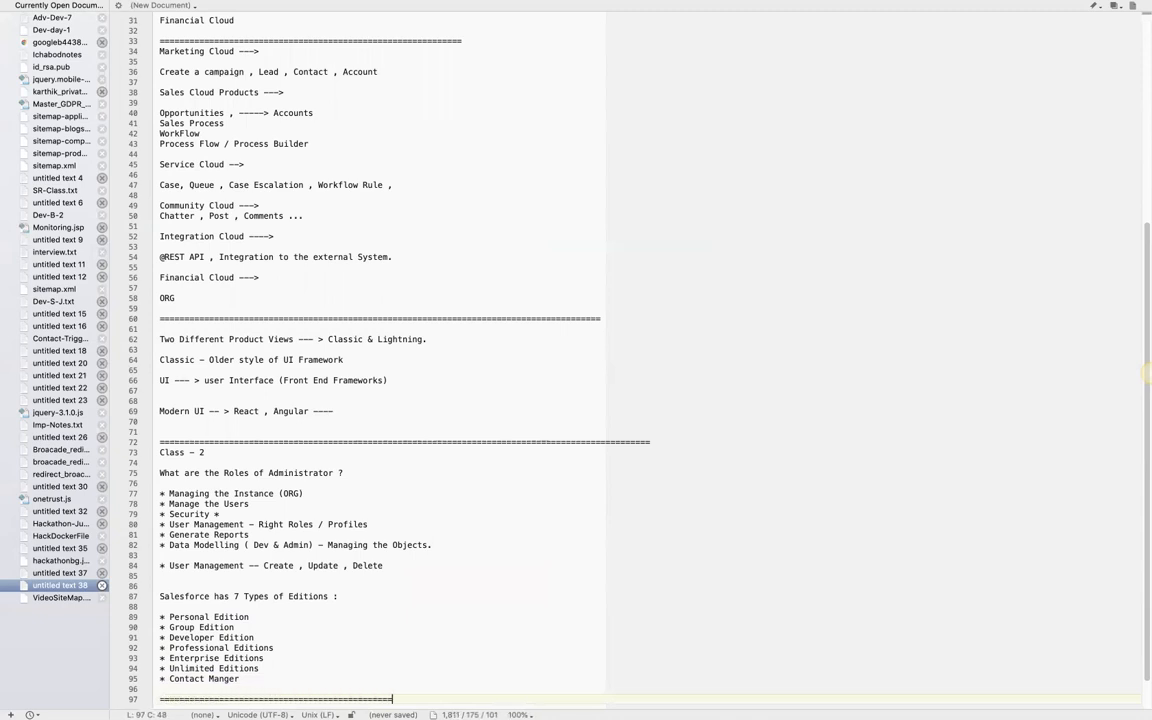
{"action": "type", "text": "=="}
- Add the heading "License Types :" below the new divider, with a blank line above and below it
{"action": "key", "text": "Return"}
{"action": "key", "text": "Return"}
{"action": "type", "text": "L"}
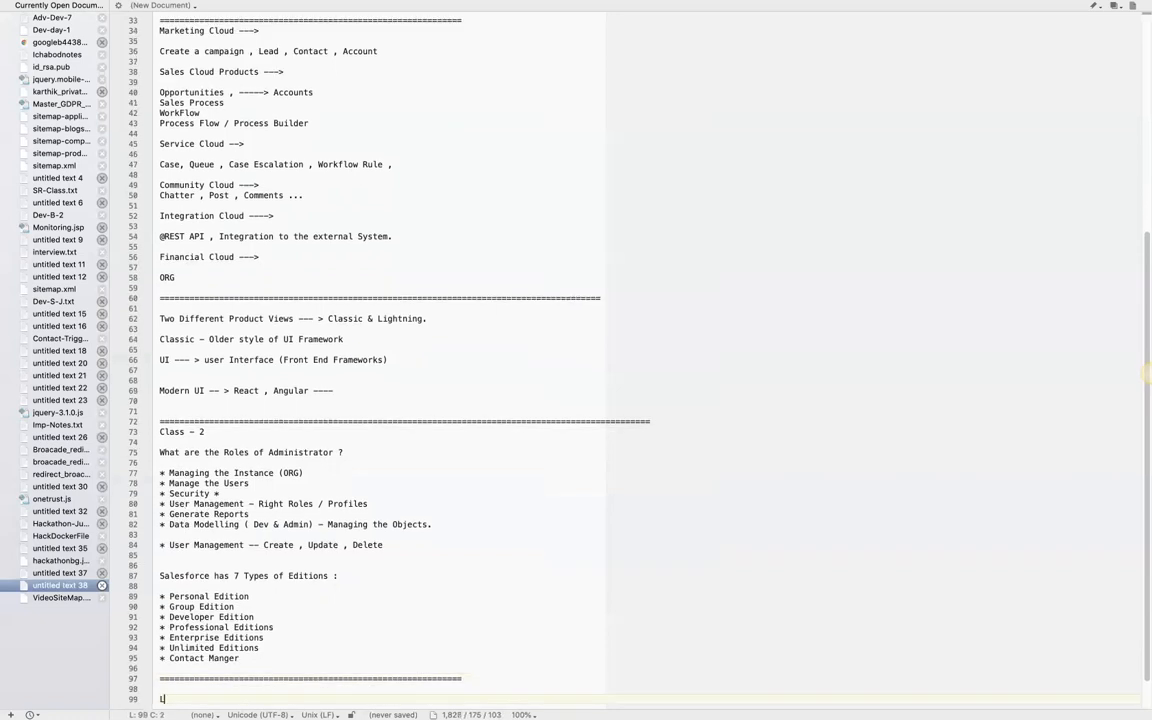
{"action": "type", "text": "icense Types :"}
{"action": "key", "text": "Return"}
{"action": "key", "text": "Return"}
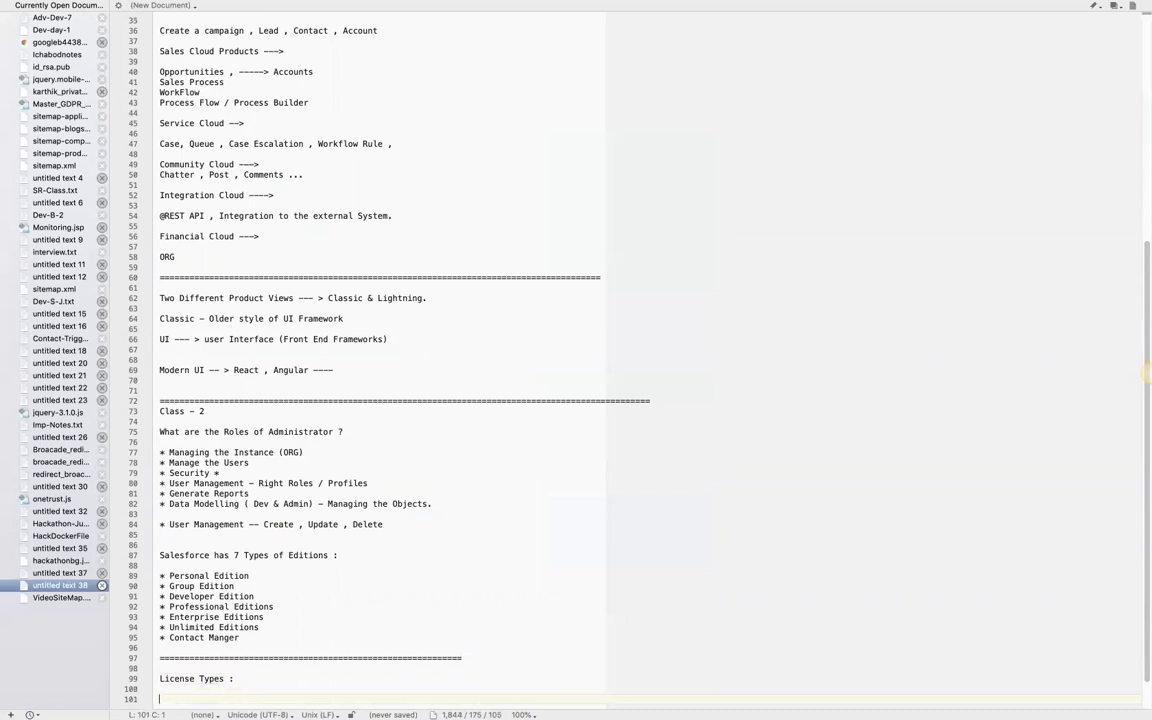
- List Standard Users and Chatter User on separate lines under the license types heading
{"action": "type", "text": "Standard Us"}
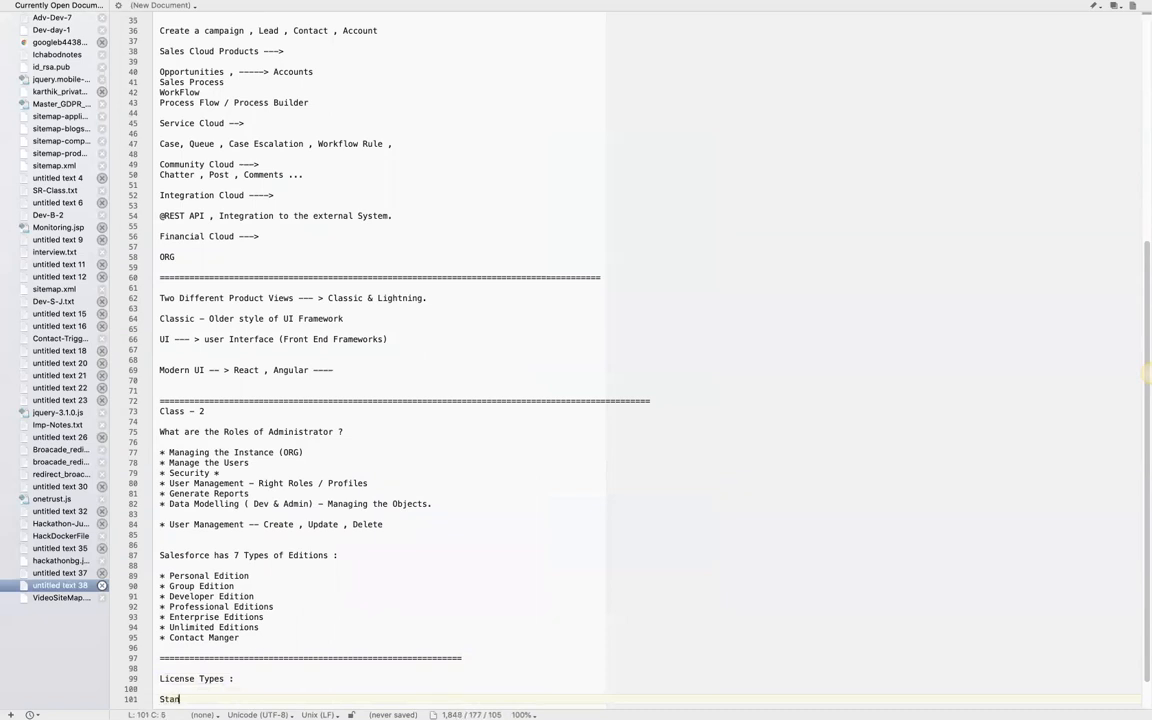
{"action": "type", "text": "ers"}
{"action": "key", "text": "Return"}
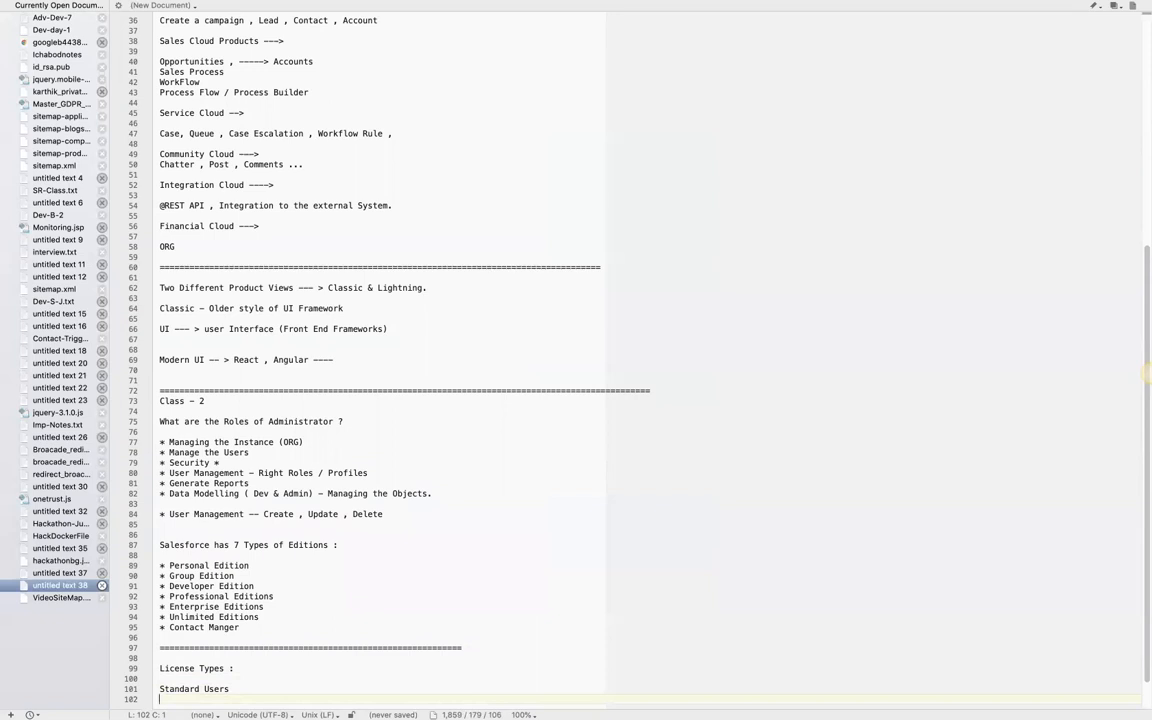
{"action": "type", "text": "Chatter User"}
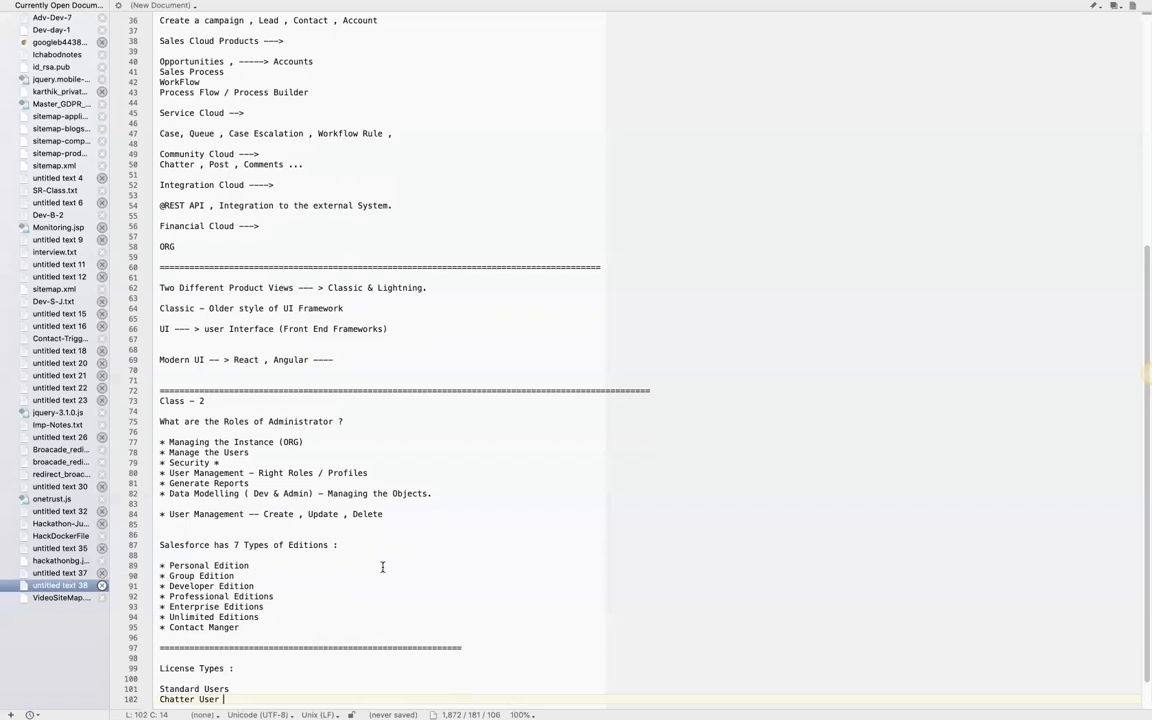
- Switch to Chrome, review the User License and Profile options on the New User form, and cancel the form
{"action": "key", "text": "ctrl+Up"}
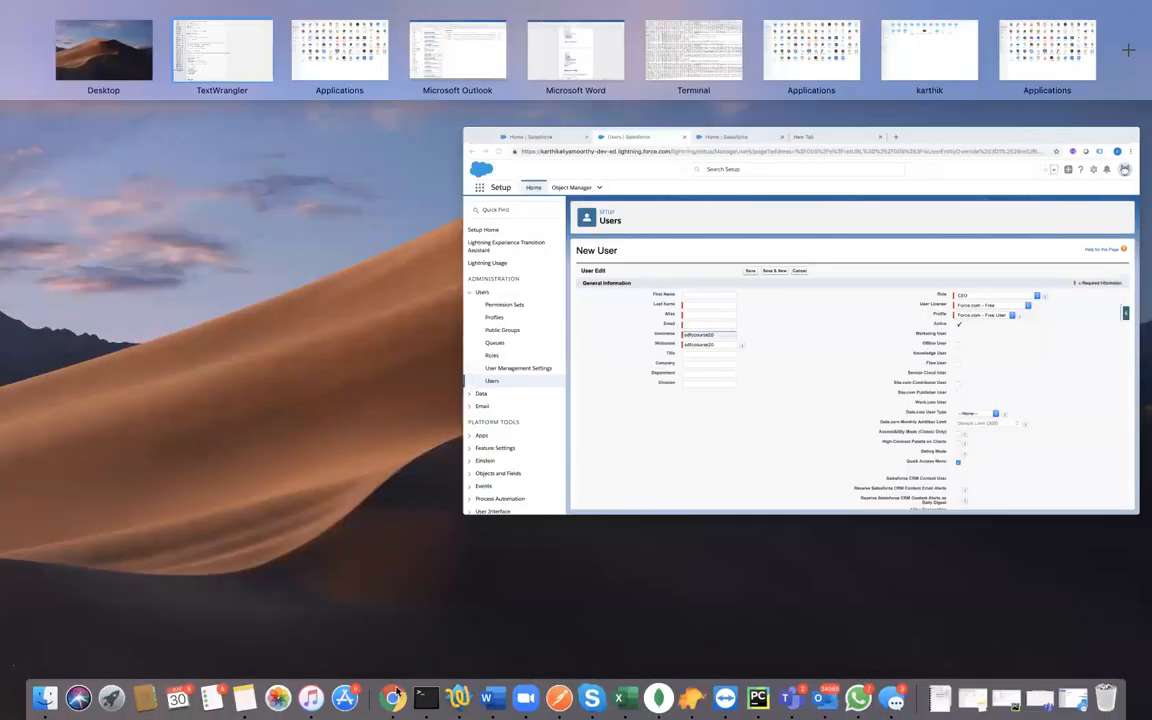
{"action": "left_click", "coordinate": [702, 437]}
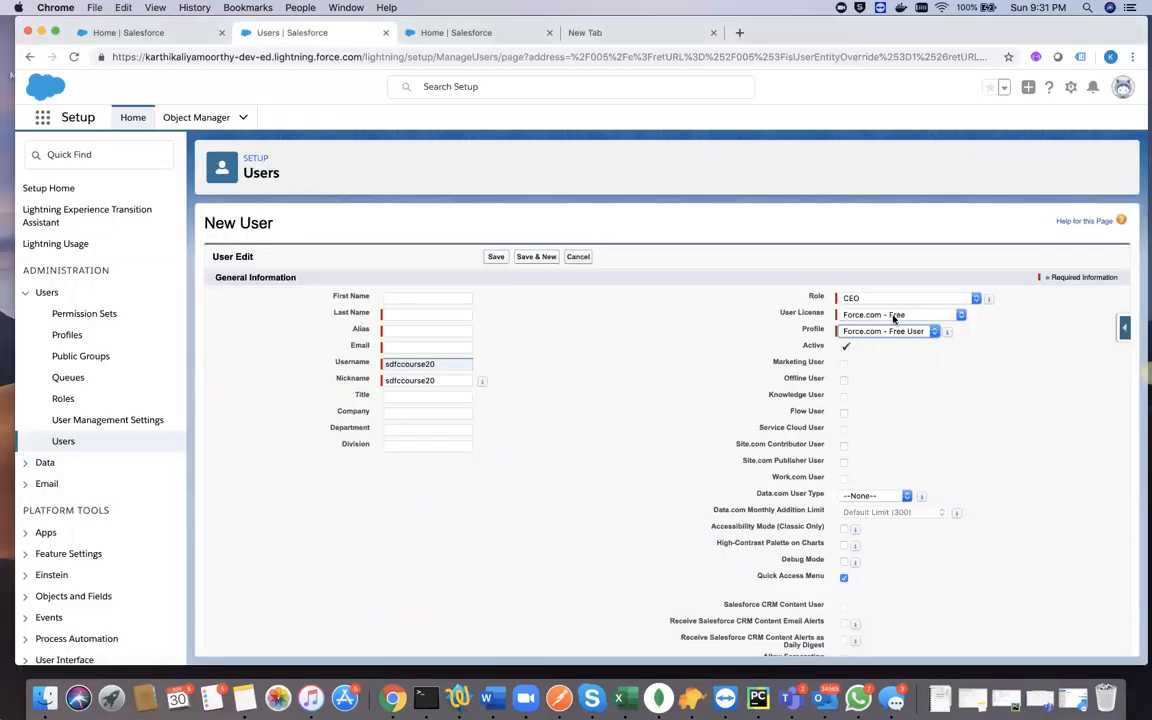
{"action": "left_click", "coordinate": [893, 316]}
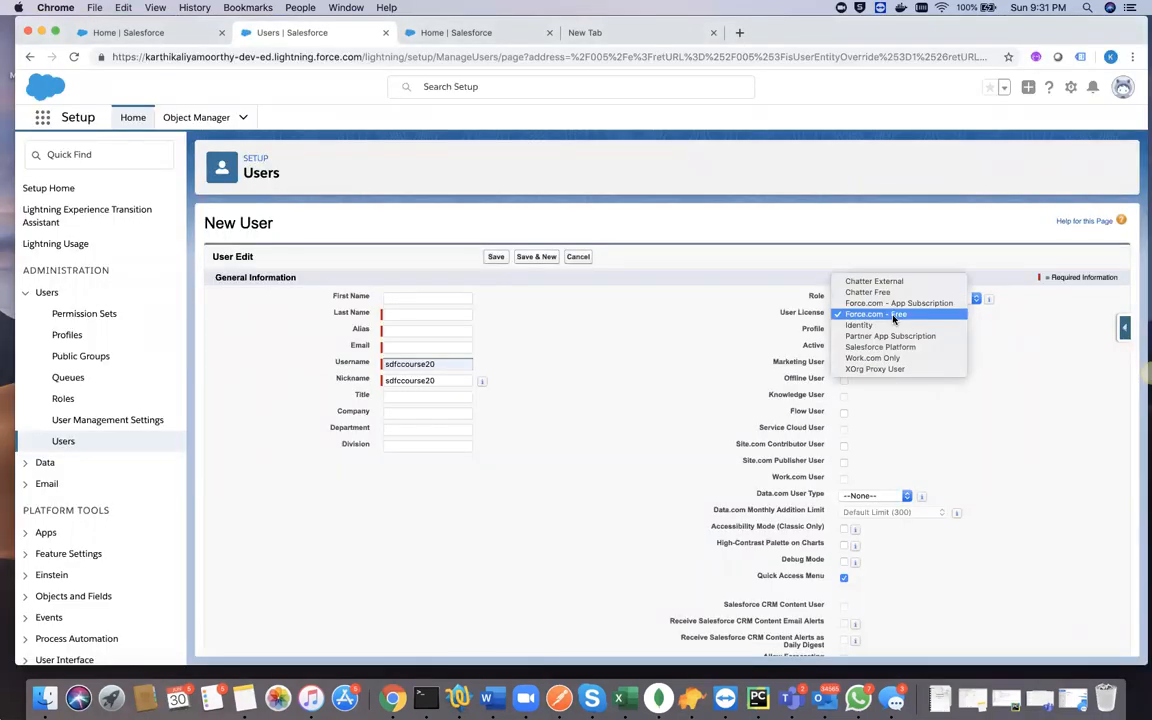
{"action": "left_click", "coordinate": [706, 344]}
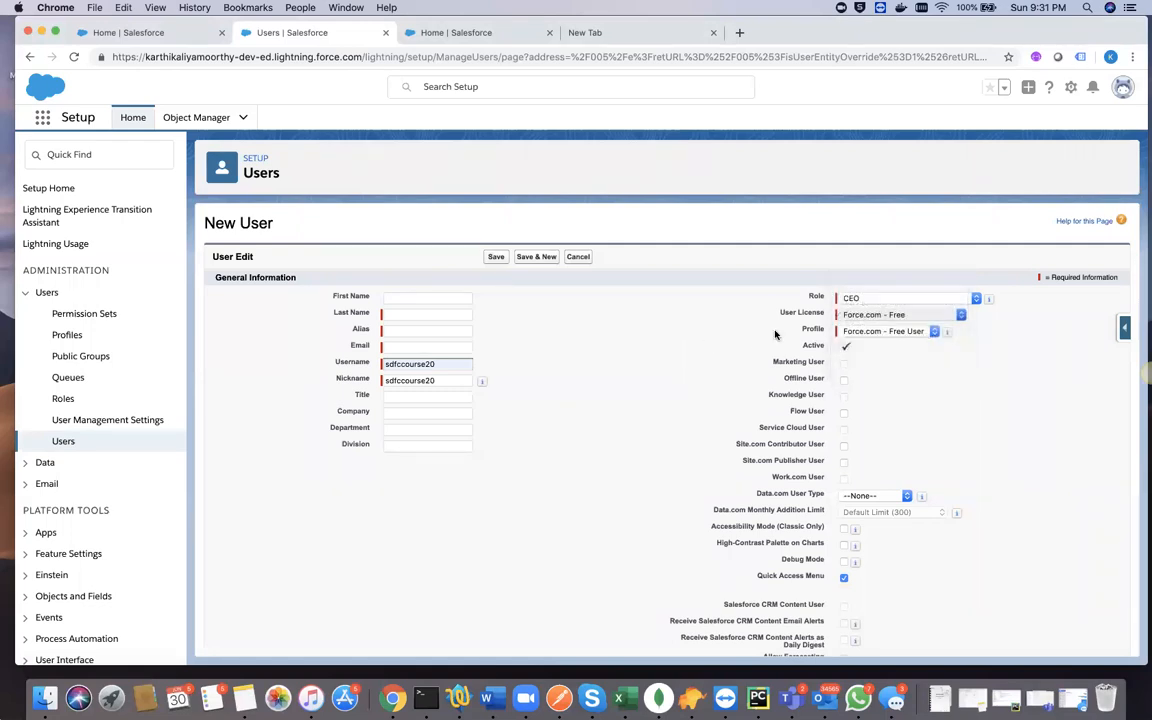
{"action": "left_click", "coordinate": [880, 334]}
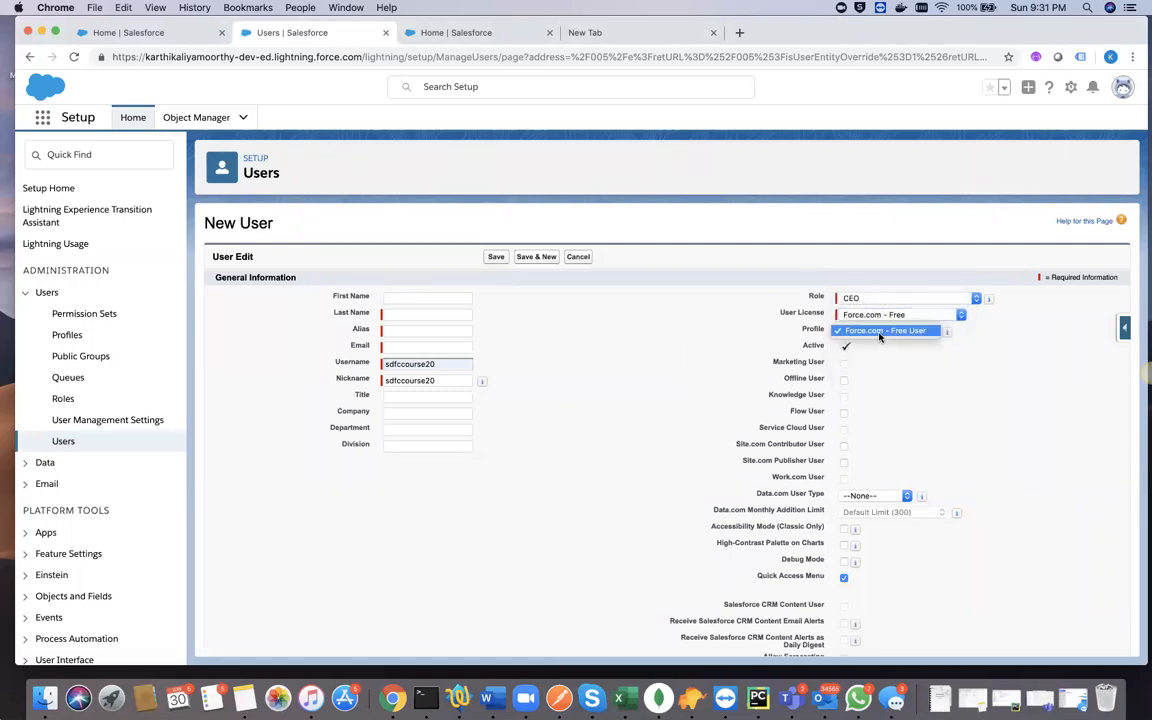
{"action": "left_click", "coordinate": [860, 334]}
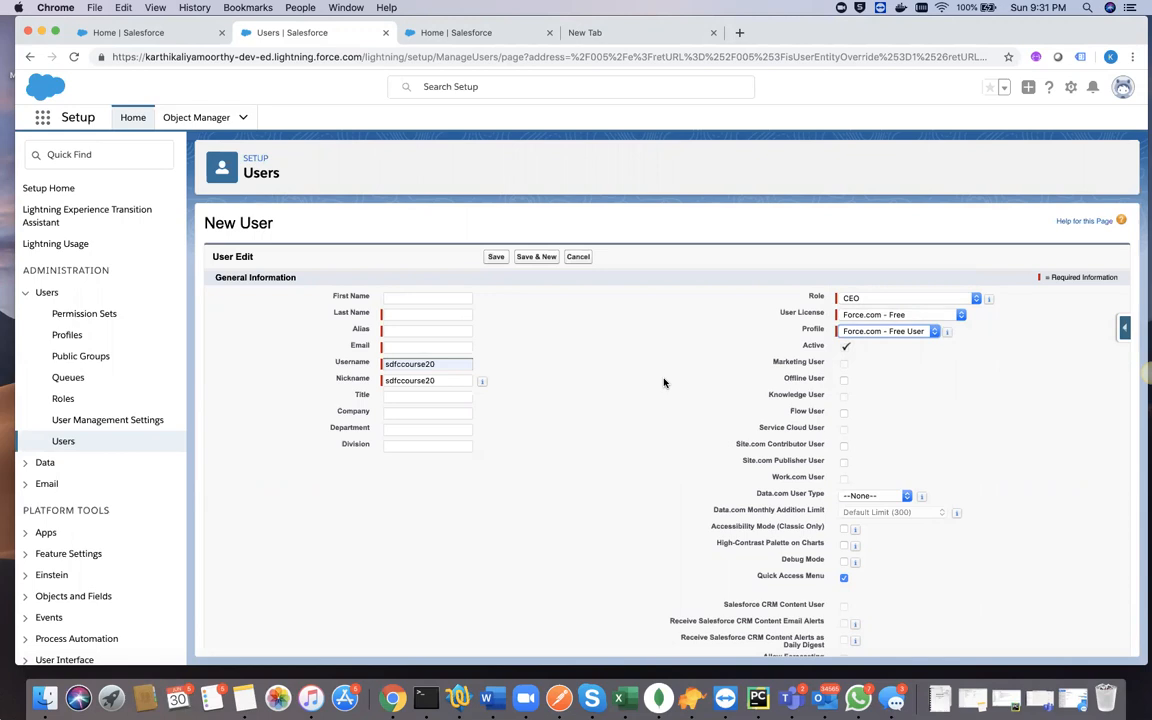
{"action": "left_click", "coordinate": [578, 259]}
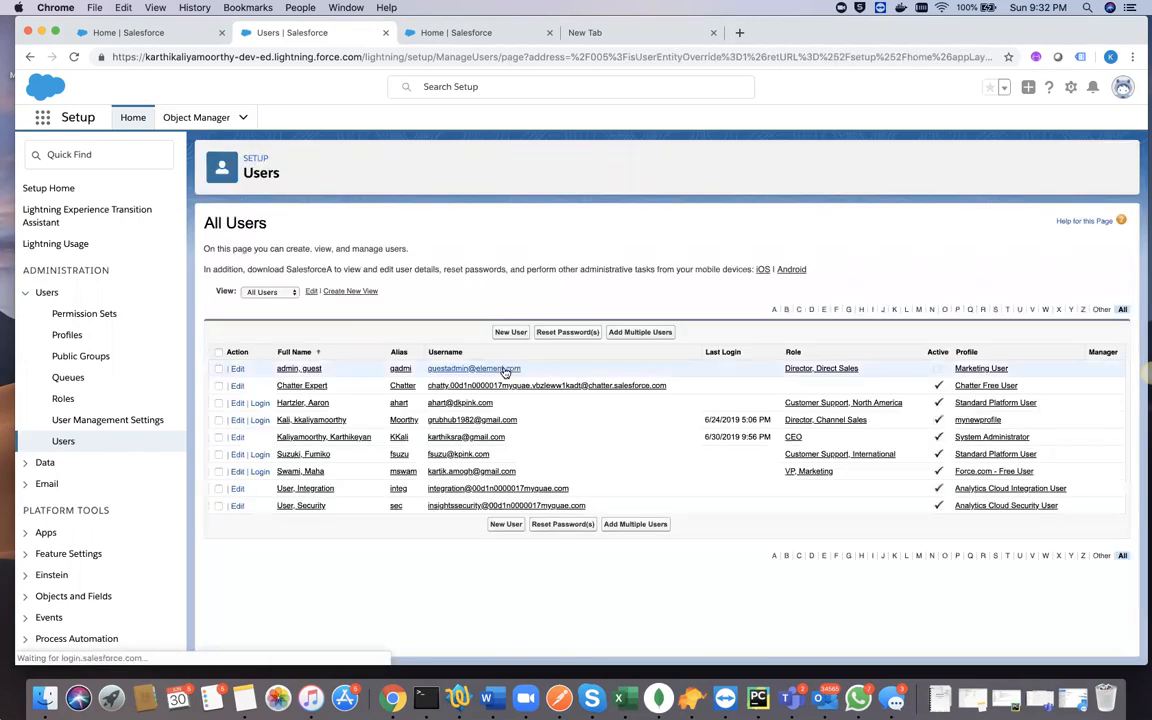
- Open the edit form of the user with the Director, Channel Sales role and look through its fields
{"action": "left_click", "coordinate": [236, 420]}
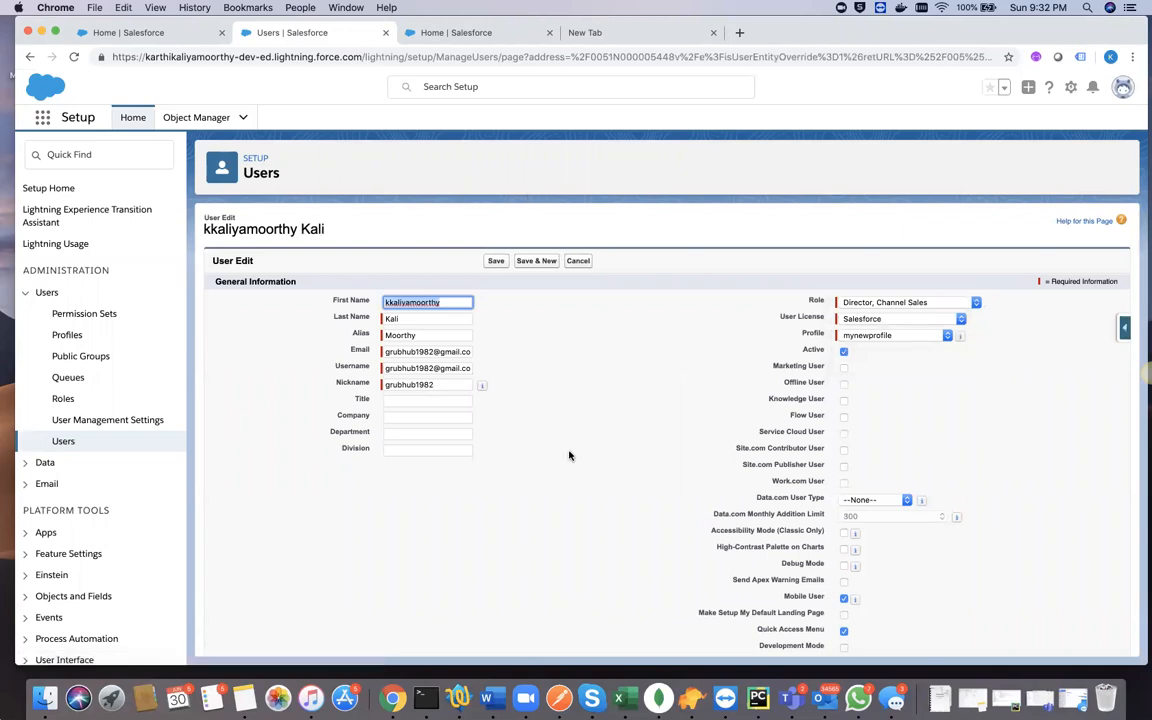
{"action": "scroll", "coordinate": [460, 487], "scroll_direction": "down", "scroll_amount": 10}
{"action": "scroll", "coordinate": [460, 487], "scroll_direction": "up", "scroll_amount": 10}
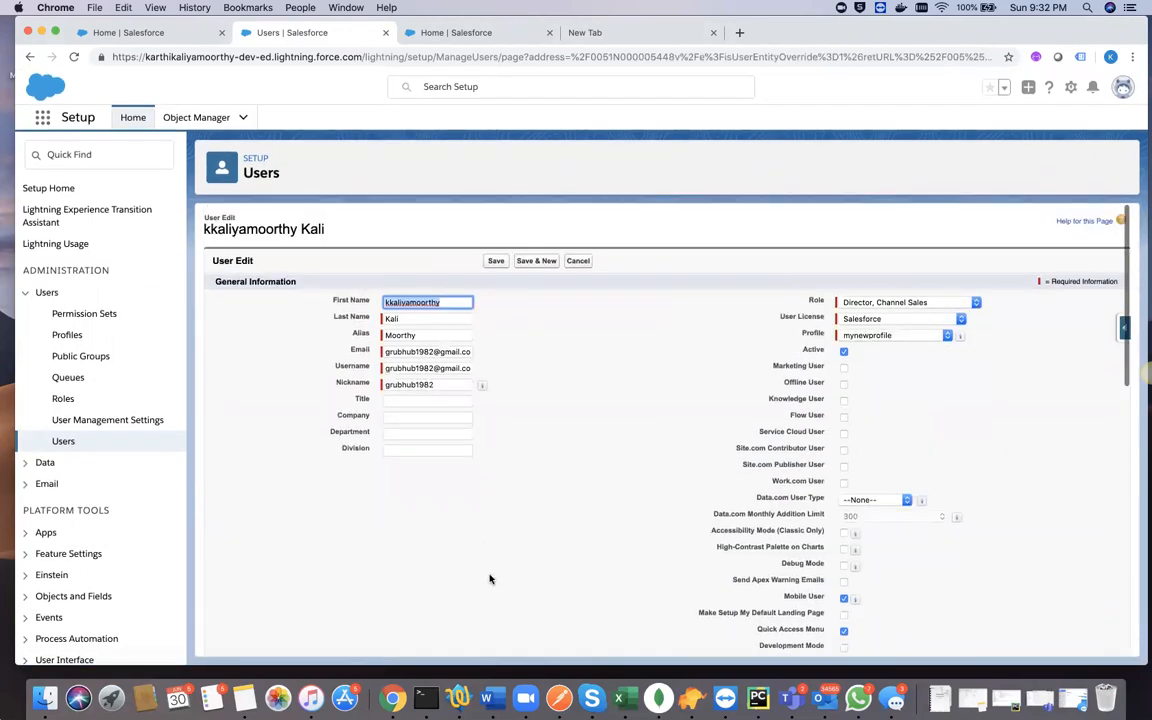
- Switch to the TextWrangler notes and add "(NO)" after Delete on the User Management line
{"action": "left_click", "coordinate": [459, 699]}
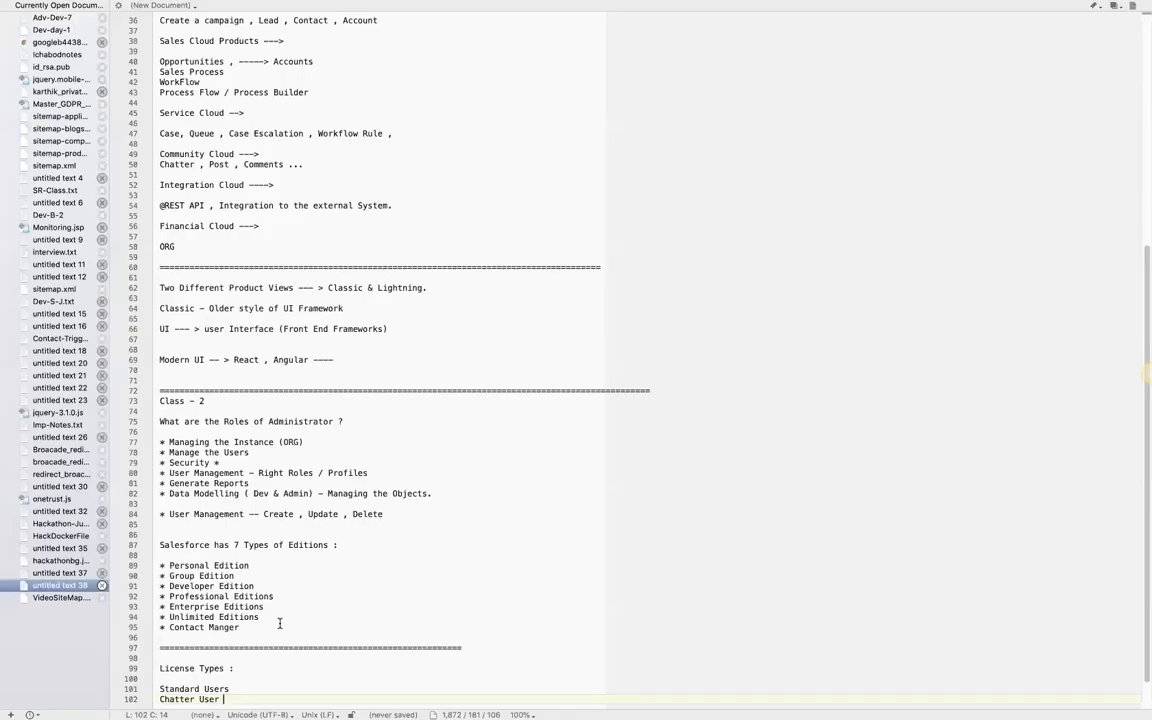
{"action": "double_click", "coordinate": [366, 514]}
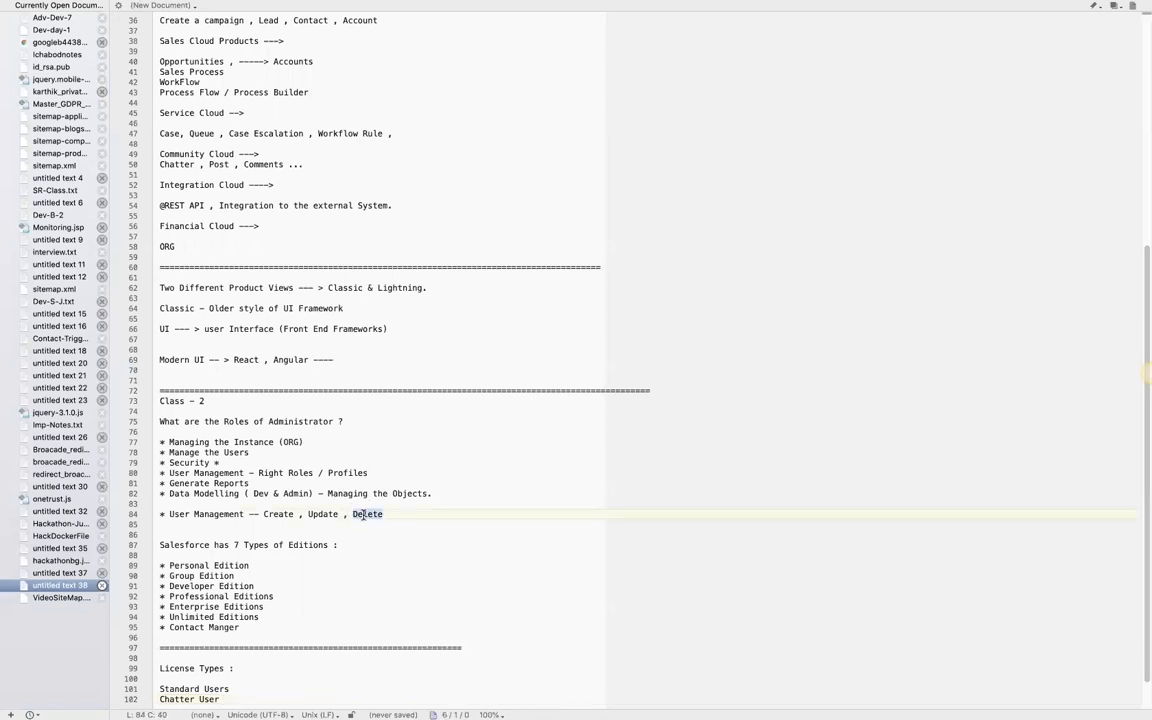
{"action": "left_click", "coordinate": [389, 515]}
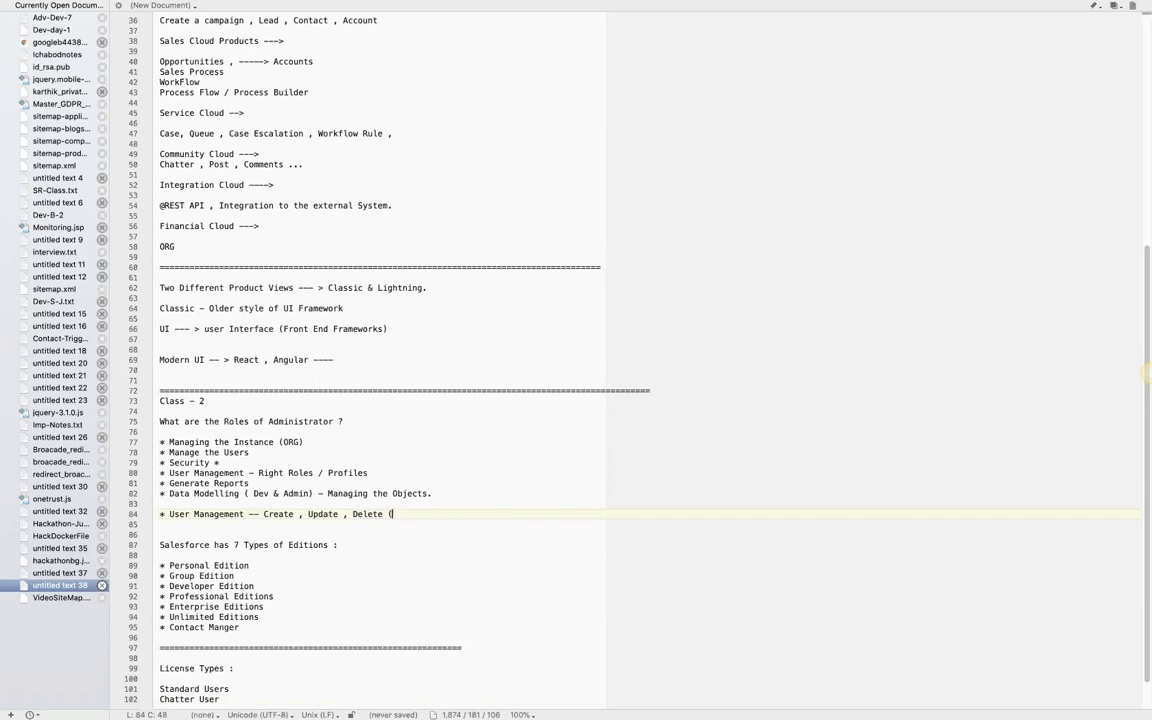
{"action": "type", "text": "(NO)"}
- Return to Chrome, leave the user edit form, and check the Active setting on a blank New User form before cancelling it
{"action": "key", "text": "ctrl+Left"}
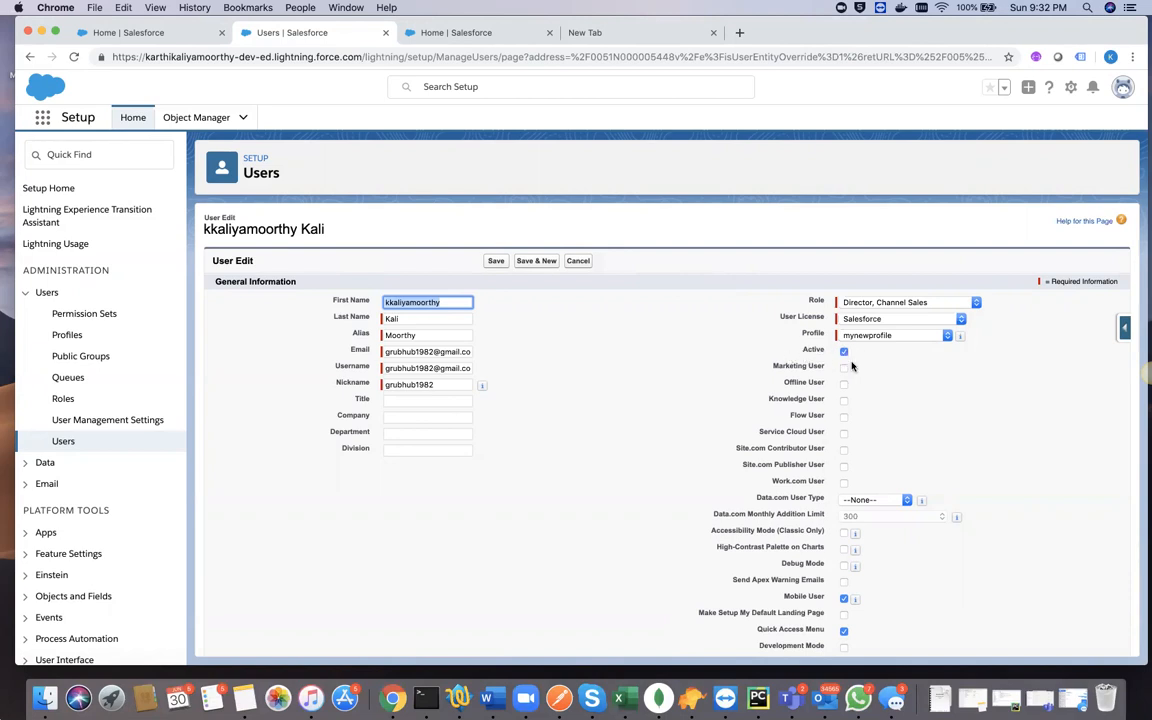
{"action": "left_click", "coordinate": [580, 261]}
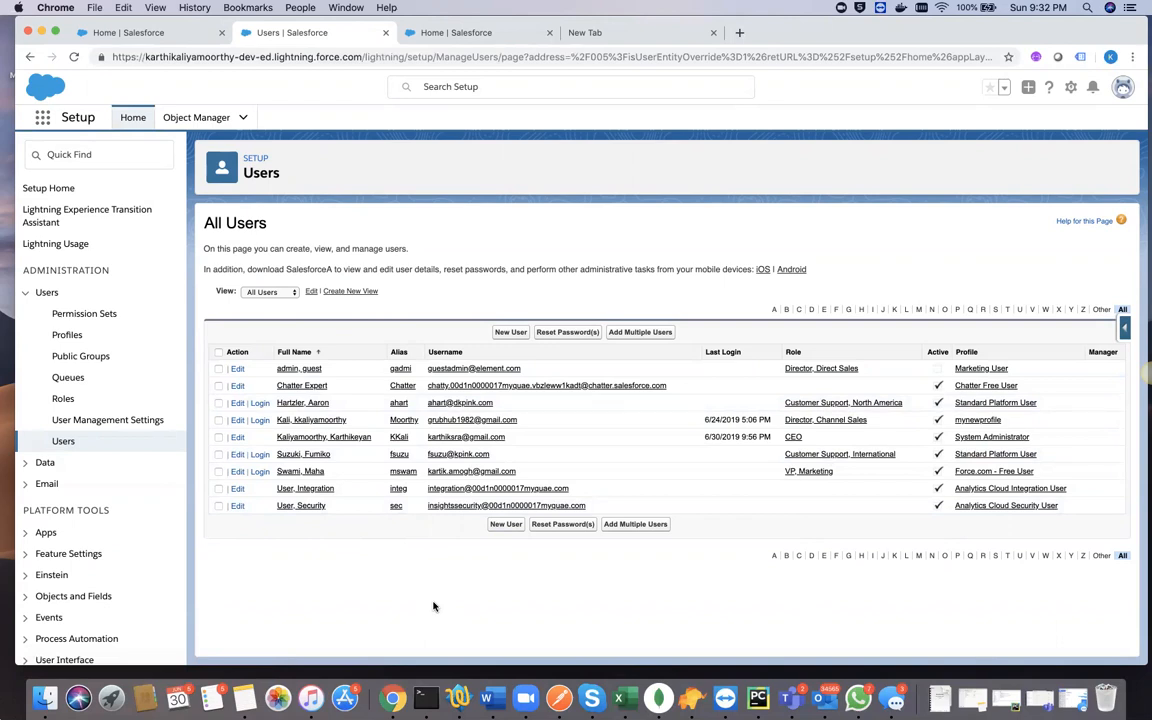
{"action": "left_click", "coordinate": [509, 333]}
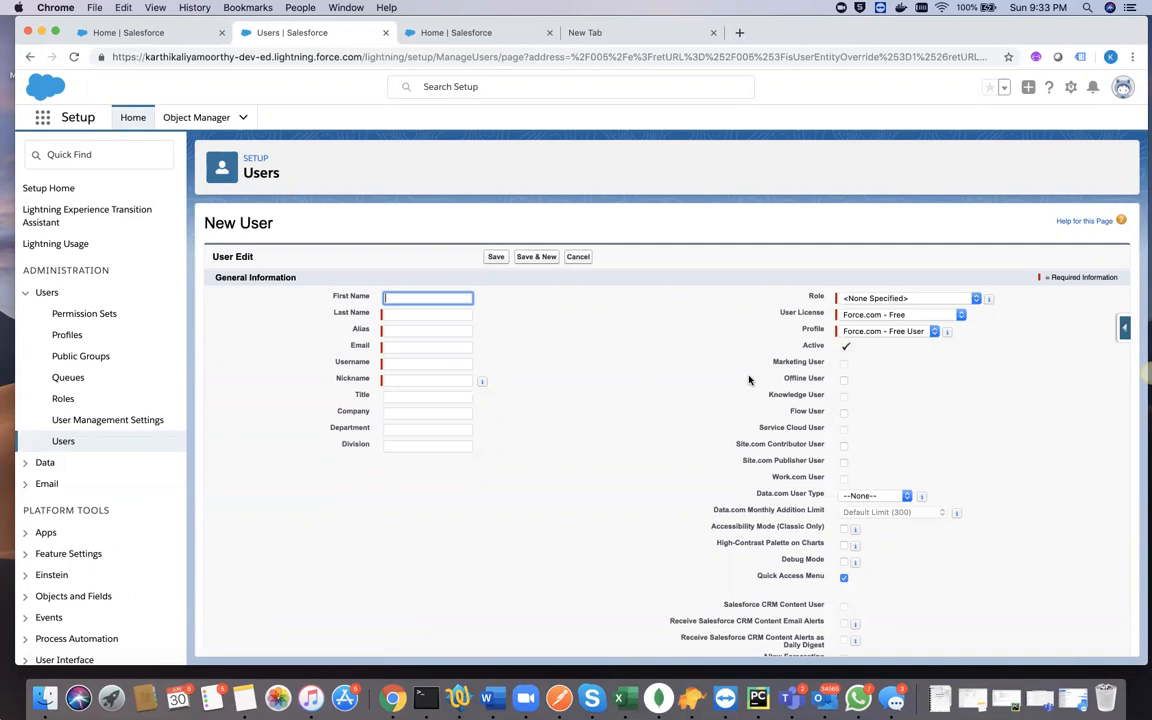
{"action": "left_click", "coordinate": [847, 347]}
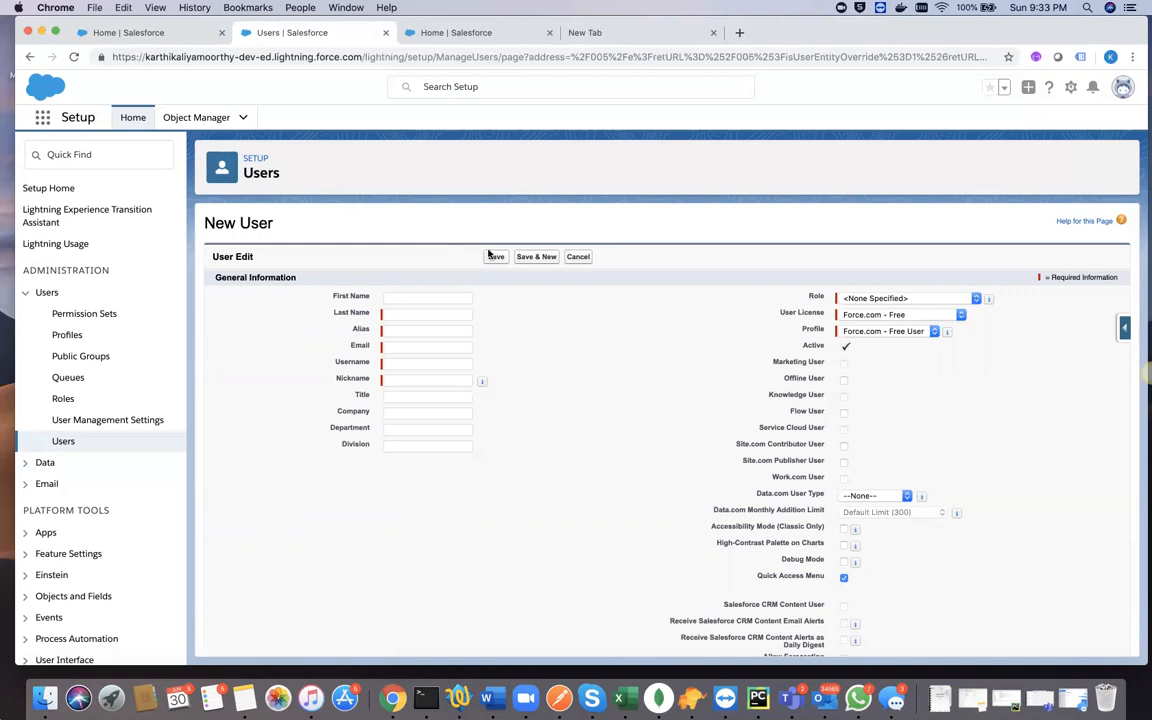
{"action": "left_click", "coordinate": [577, 256]}
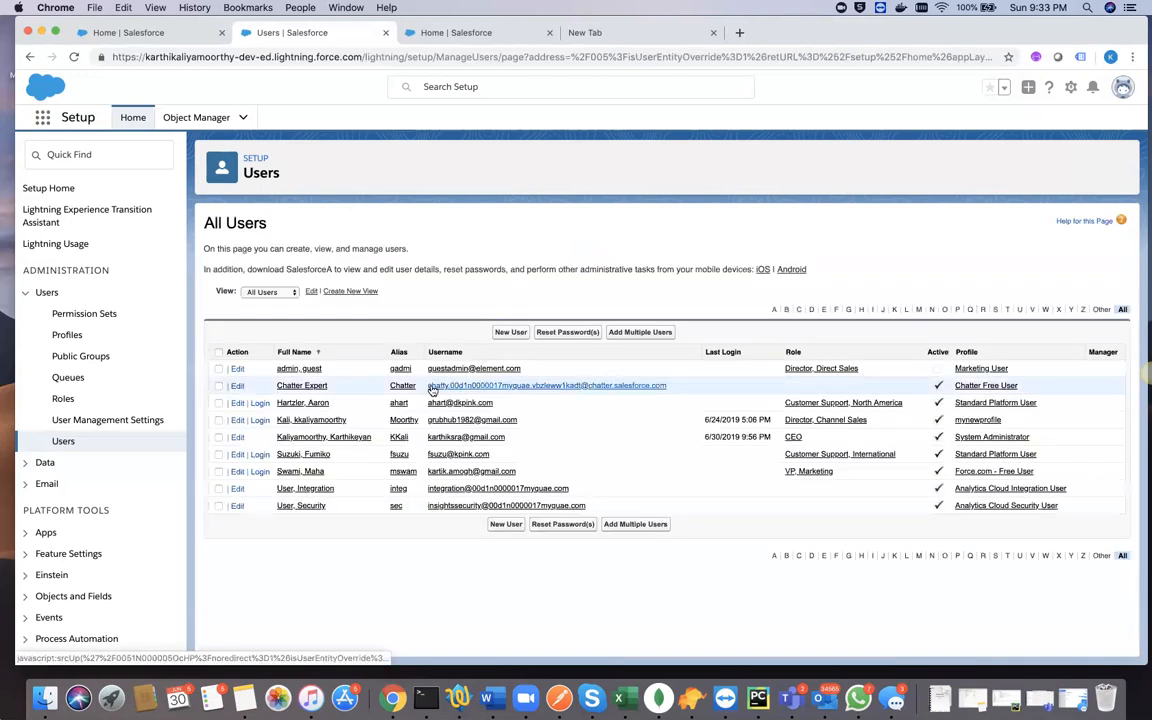
- Open the Chatter Expert user for editing, clear its Active setting, and accept the deactivation warning
{"action": "left_click", "coordinate": [238, 386]}
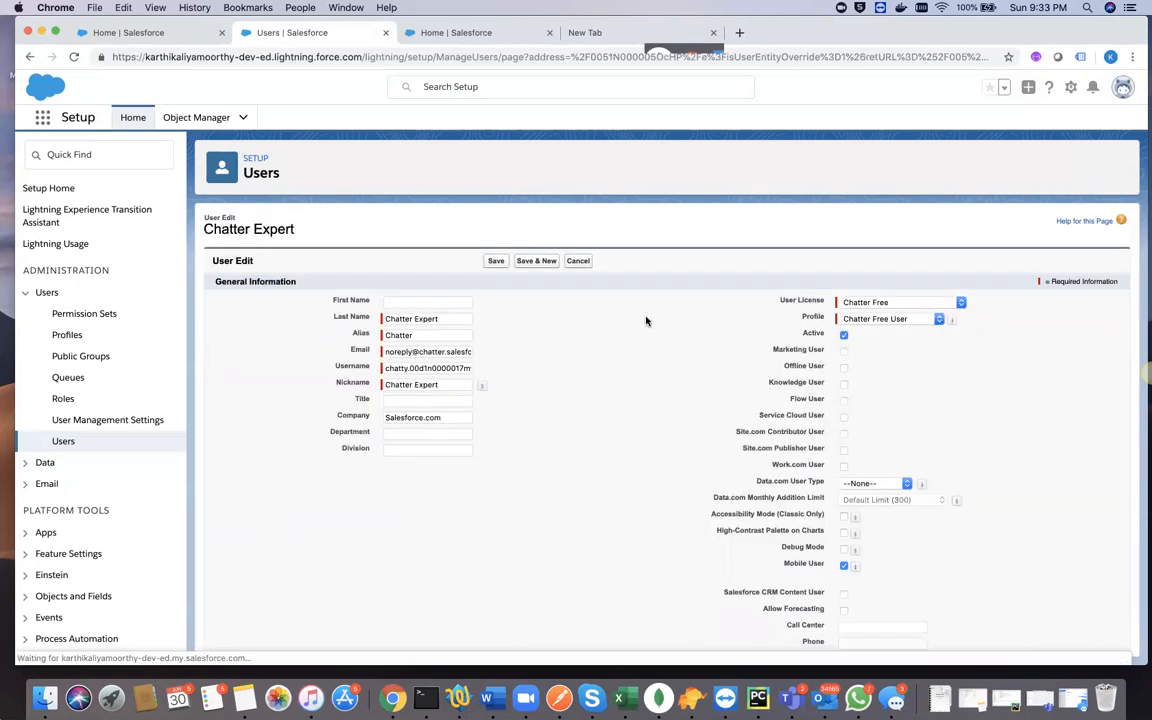
{"action": "left_click", "coordinate": [843, 335]}
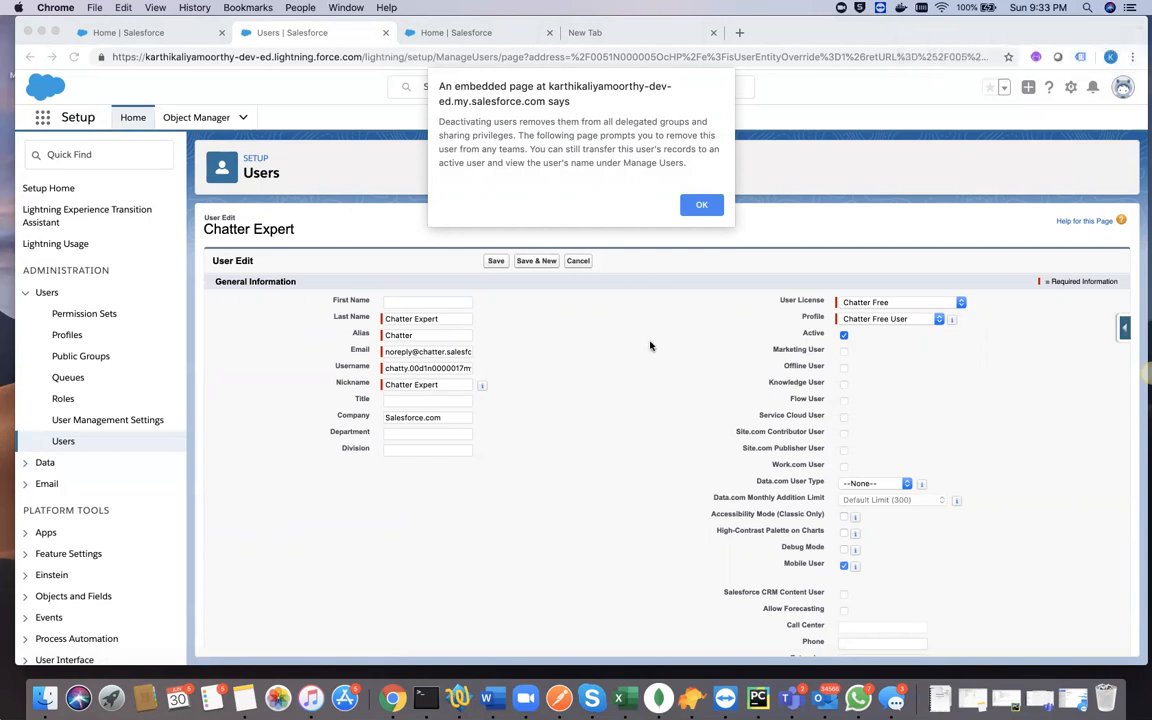
{"action": "left_click", "coordinate": [702, 207]}
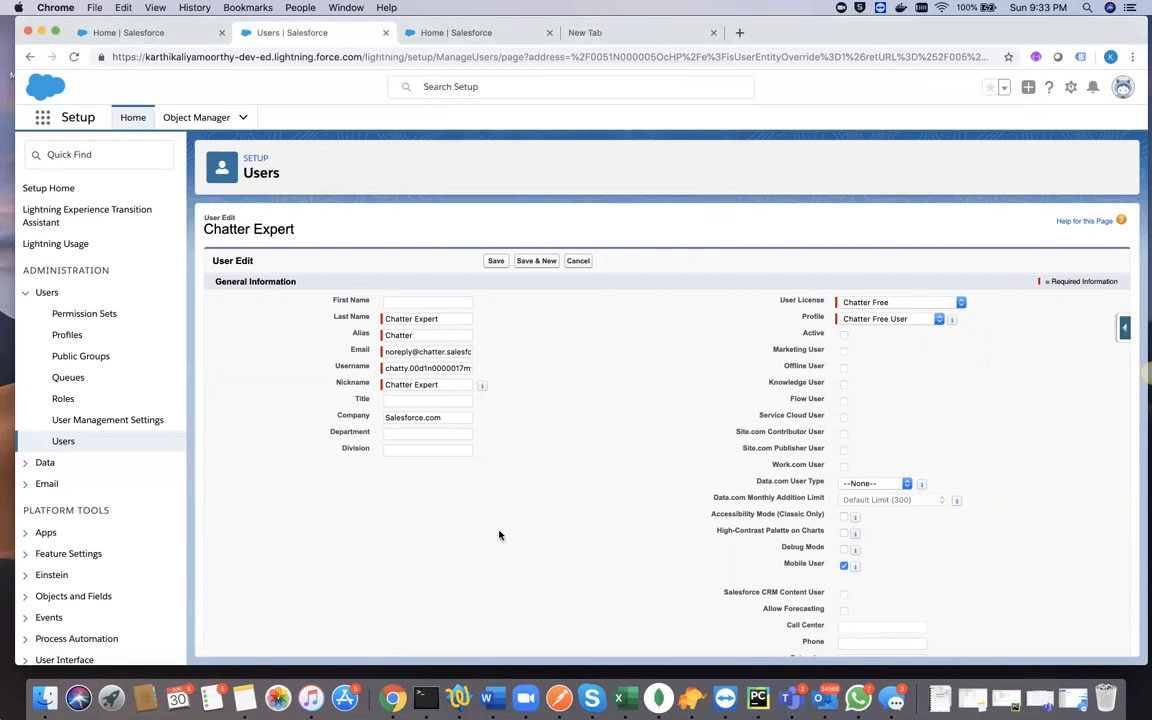
- Review the User License and Data.com User Type options on the Chatter Expert edit form, keeping Chatter Free and None selected
{"action": "left_click", "coordinate": [525, 700]}
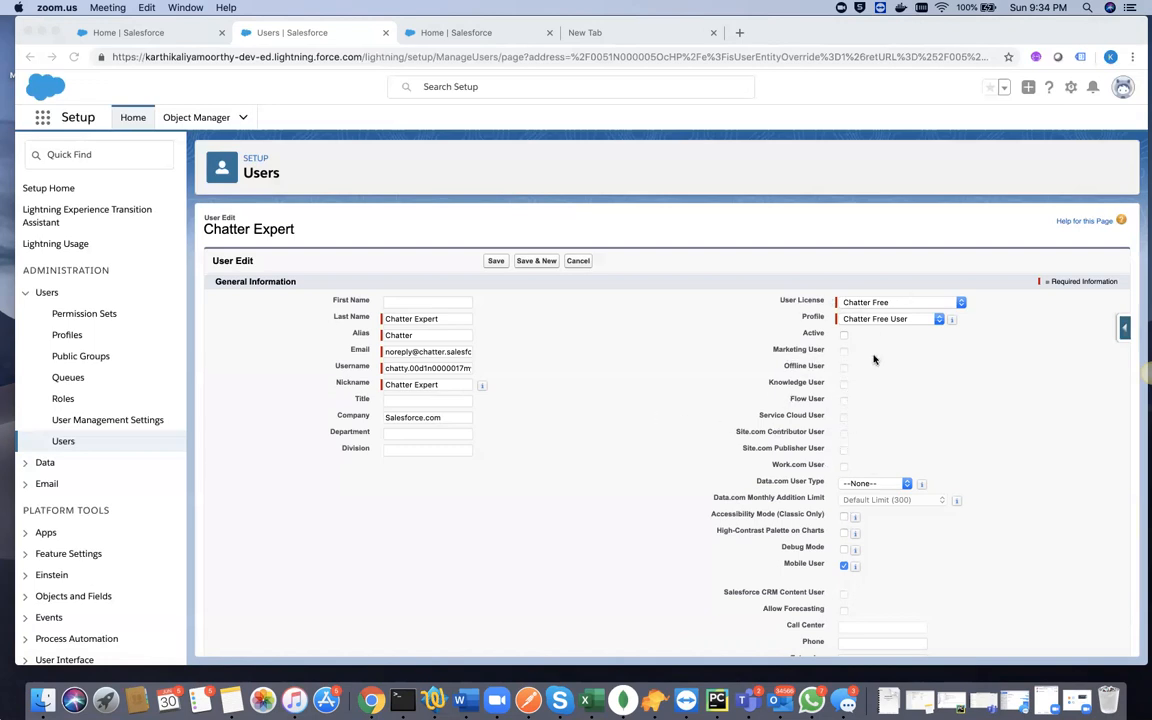
{"action": "left_click", "coordinate": [843, 421]}
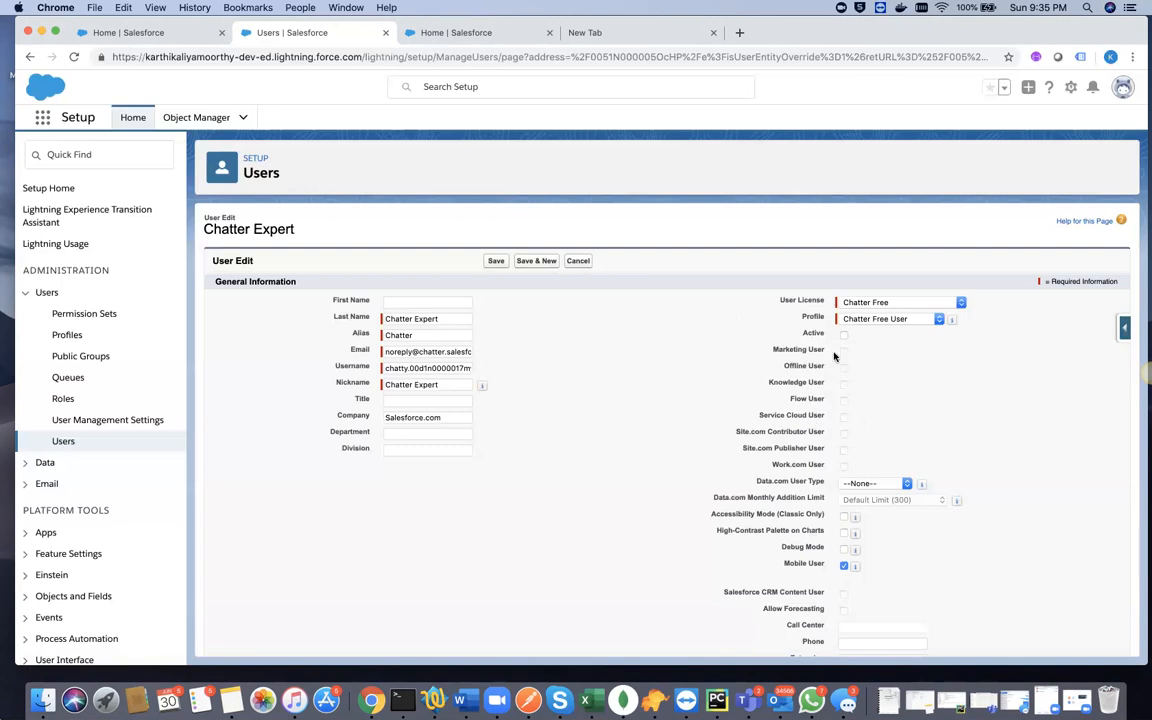
{"action": "left_click", "coordinate": [845, 302]}
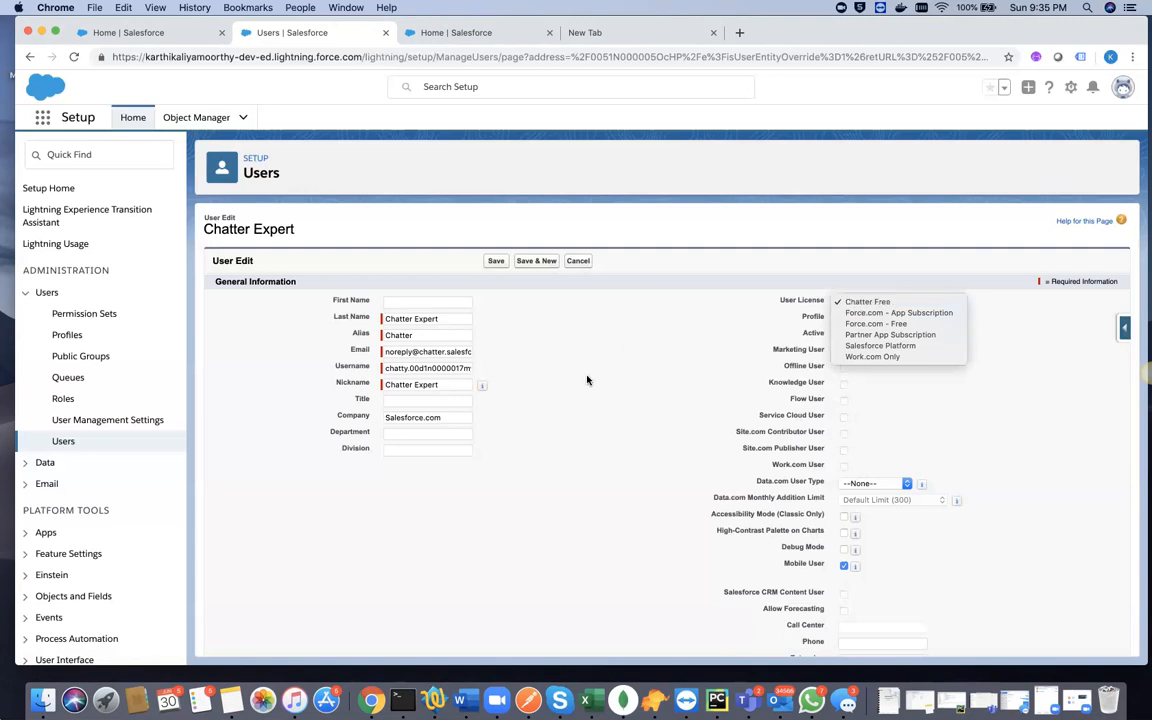
{"action": "left_click", "coordinate": [866, 301]}
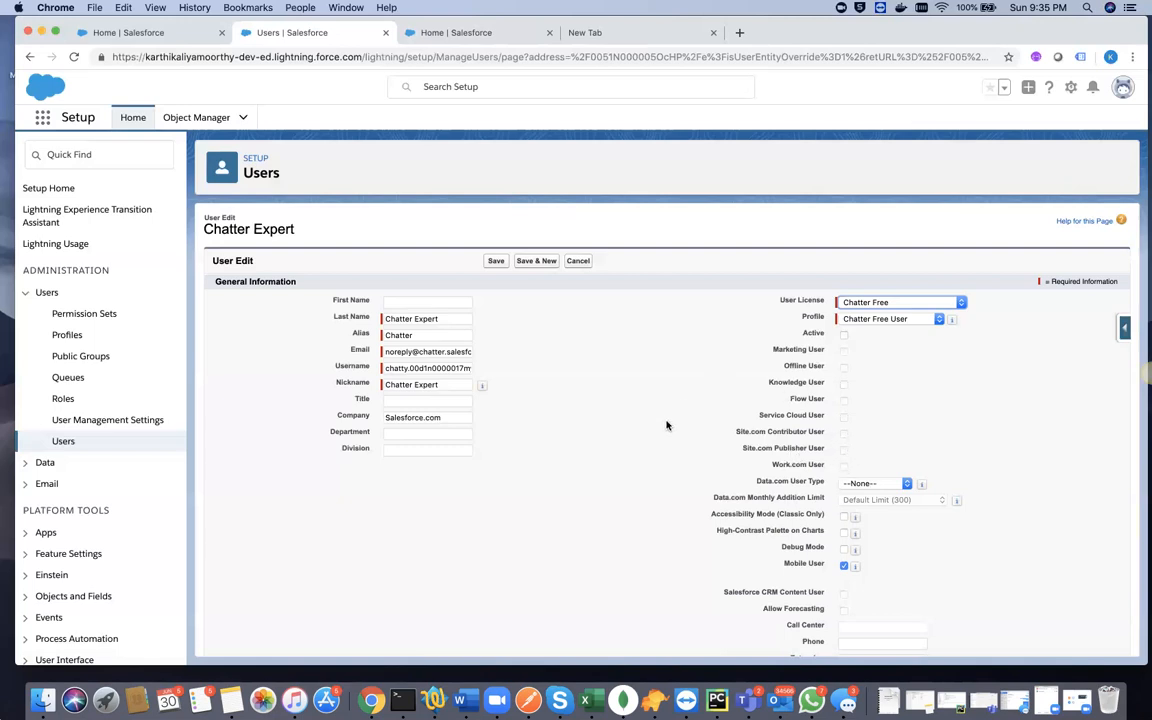
{"action": "scroll", "coordinate": [665, 423], "scroll_direction": "down", "scroll_amount": 3}
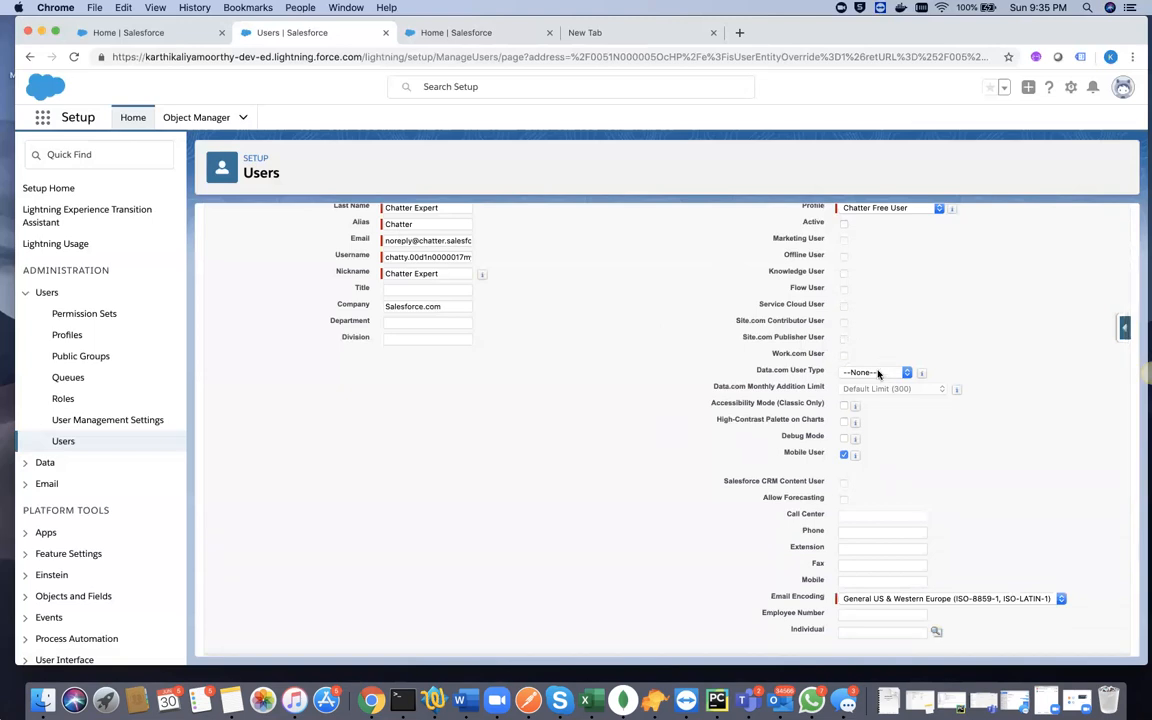
{"action": "left_click", "coordinate": [872, 374]}
{"action": "left_click", "coordinate": [911, 334]}
- Examine the Mailing Address, Single Sign On Information and Locale Settings sections of the Chatter Expert user, and cancel the edit
{"action": "scroll", "coordinate": [678, 373], "scroll_direction": "down", "scroll_amount": 2}
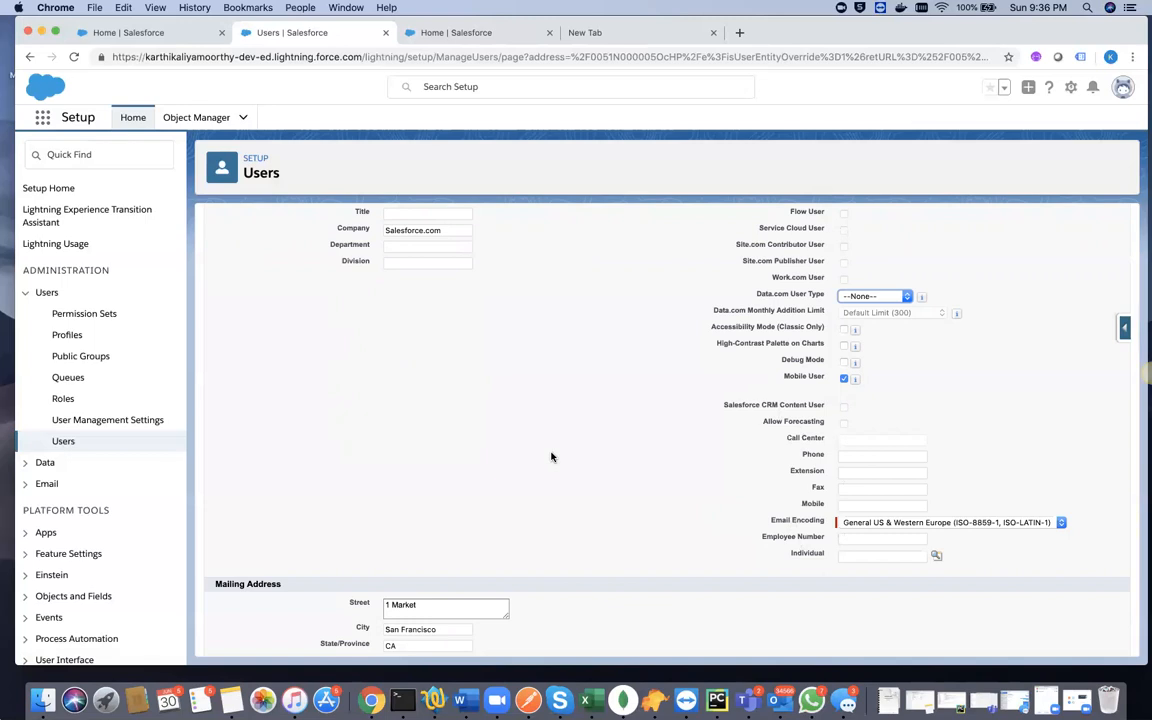
{"action": "scroll", "coordinate": [551, 457], "scroll_direction": "down", "scroll_amount": 5}
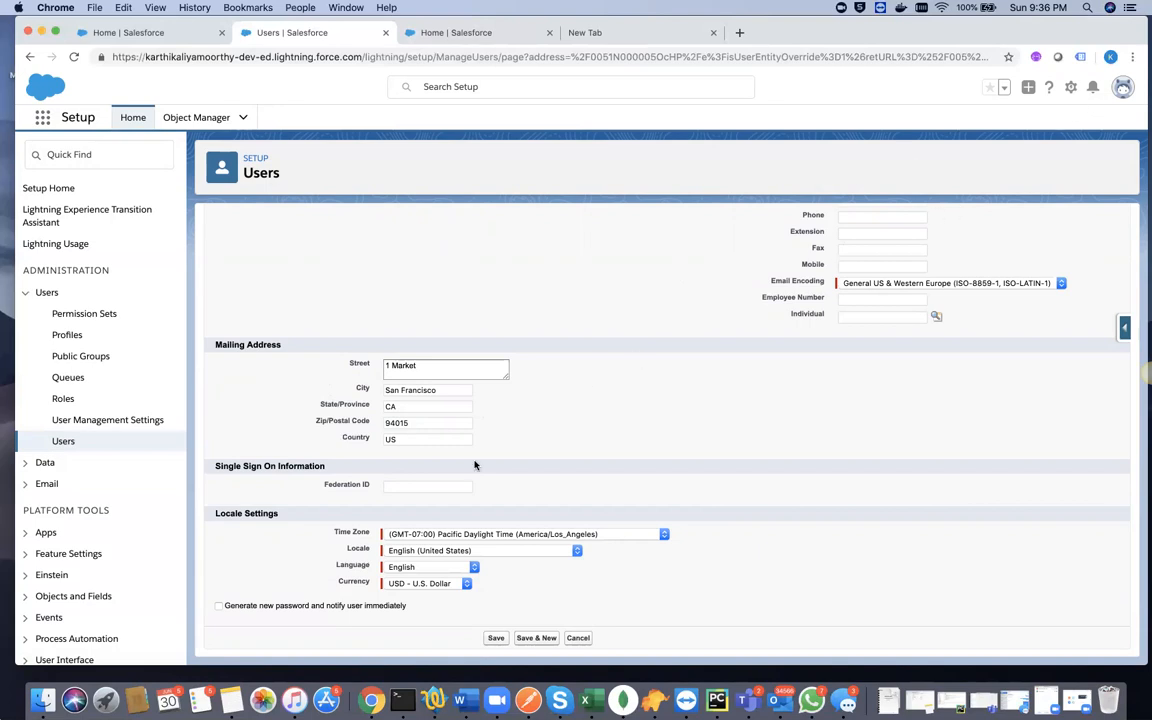
{"action": "left_click", "coordinate": [429, 487]}
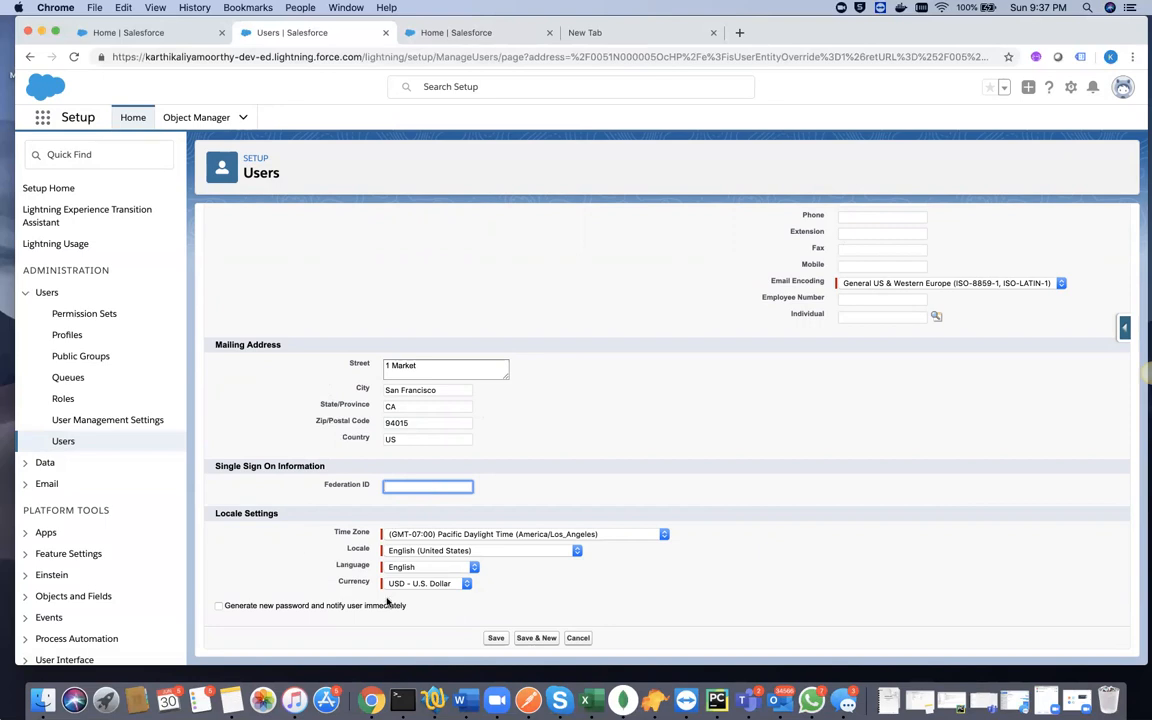
{"action": "left_click", "coordinate": [249, 516]}
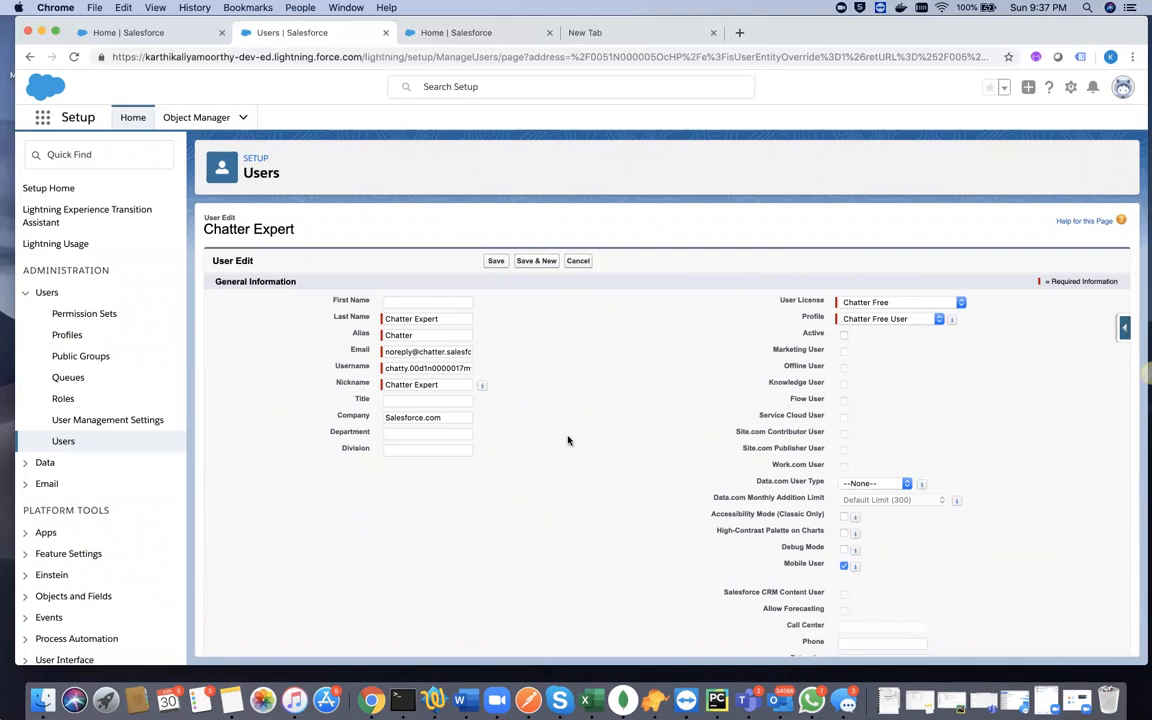
{"action": "scroll", "coordinate": [567, 440], "scroll_direction": "down", "scroll_amount": 10}
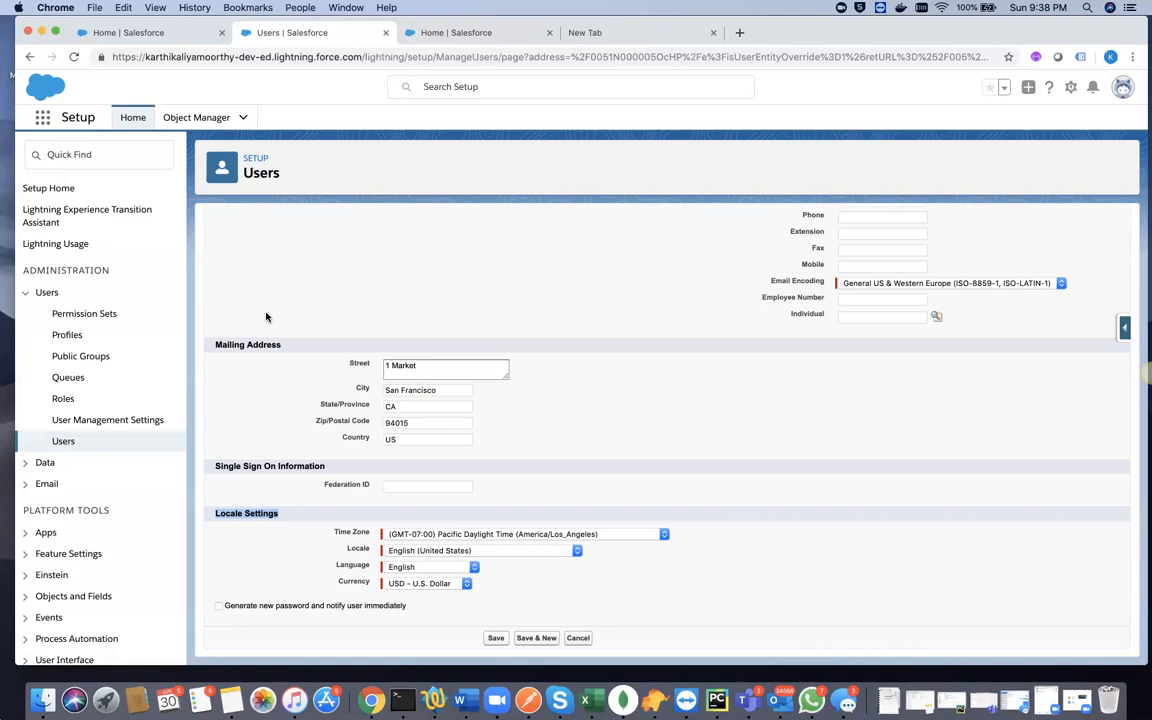
{"action": "scroll", "coordinate": [266, 317], "scroll_direction": "up", "scroll_amount": 10}
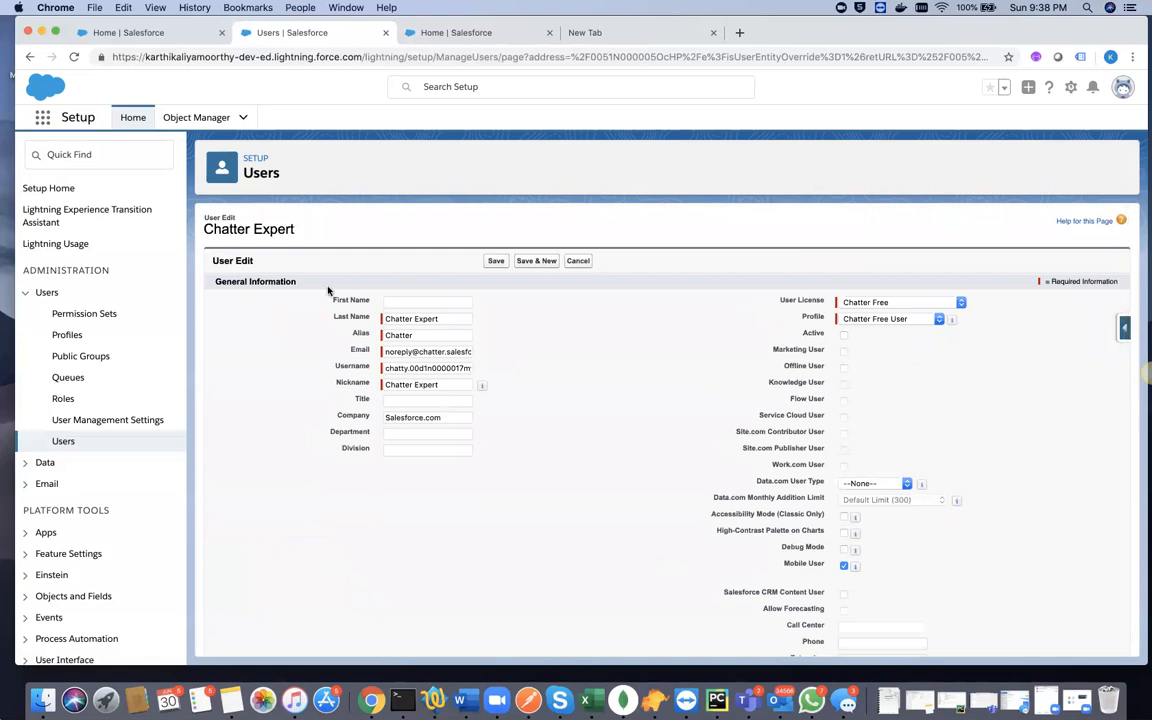
{"action": "left_click", "coordinate": [578, 260]}
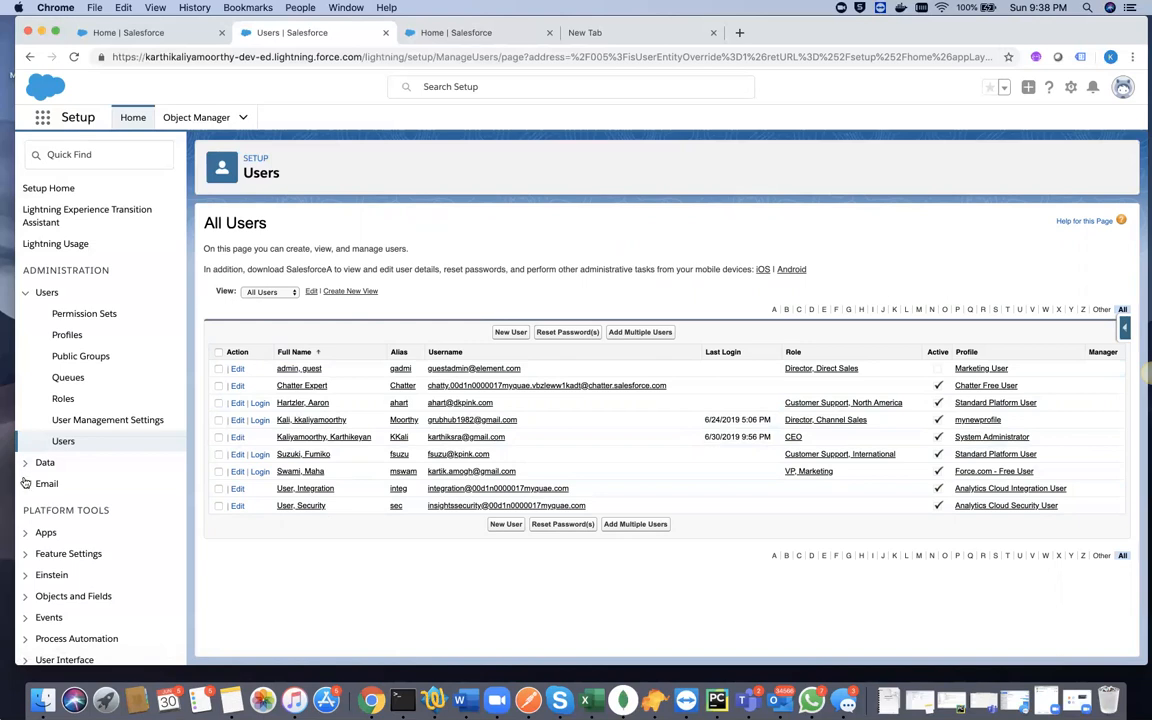
- Look over the User Management Settings page and return to the list of all users
{"action": "left_click", "coordinate": [88, 424]}
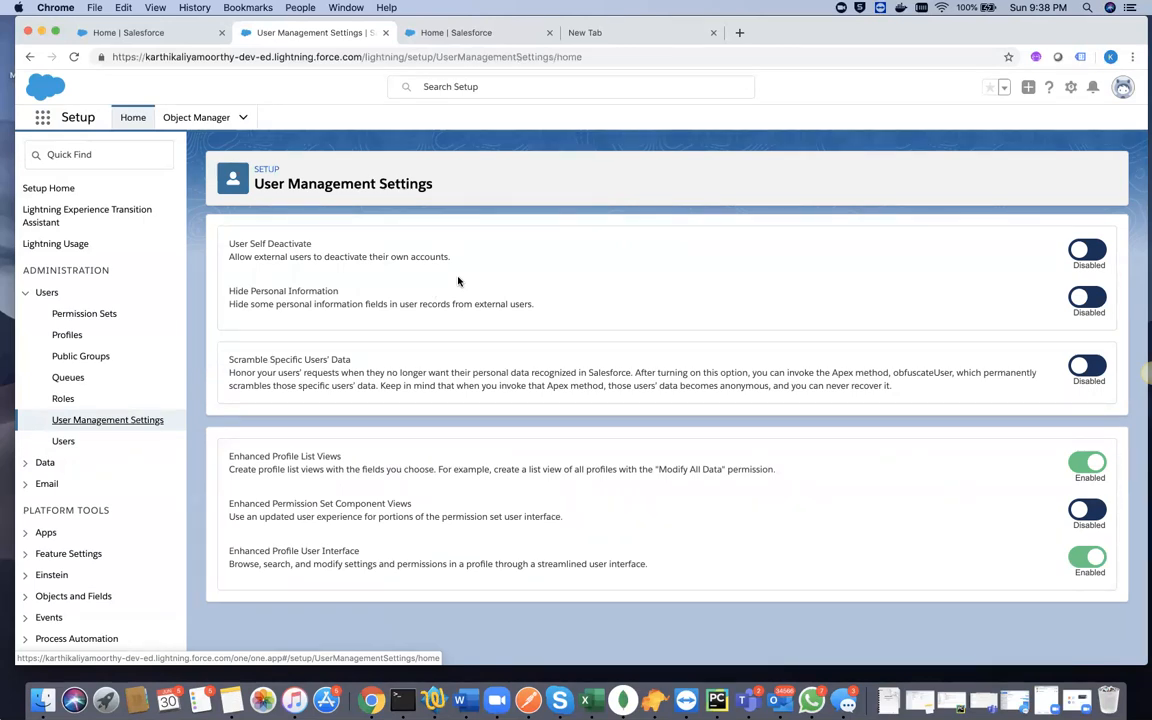
{"action": "left_click", "coordinate": [63, 441]}
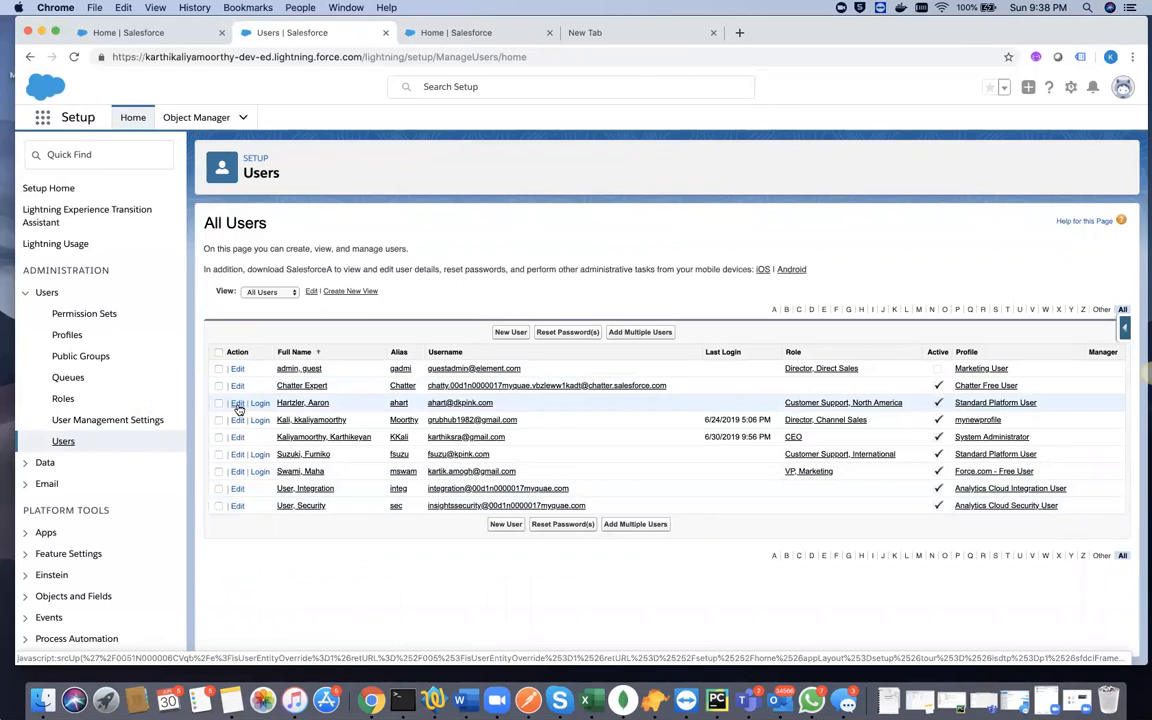
- Open the edit form of the Customer Support, North America user and examine its Locale Settings and Approver Settings
{"action": "left_click", "coordinate": [238, 403]}
{"action": "scroll", "coordinate": [609, 535], "scroll_direction": "down", "scroll_amount": 5}
{"action": "scroll", "coordinate": [609, 535], "scroll_direction": "down", "scroll_amount": 3}
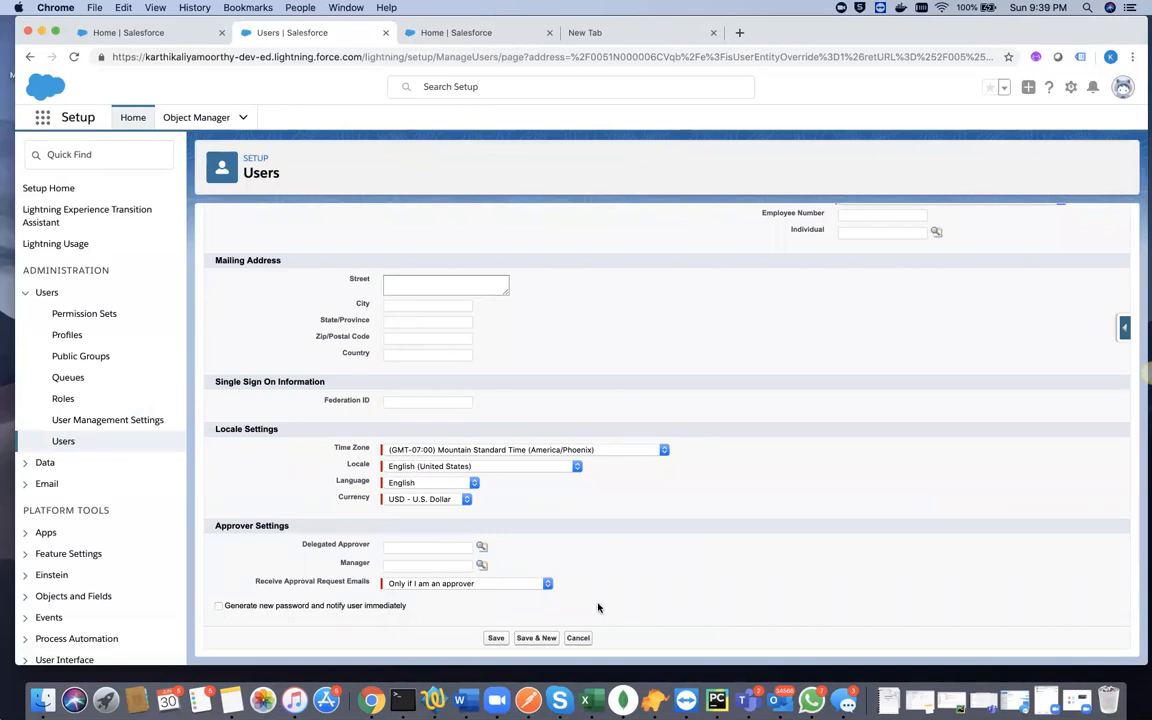
- Cancel the user edit, log in as the Director, Channel Sales user, and check the account details and logged-in banner
{"action": "left_click", "coordinate": [579, 639]}
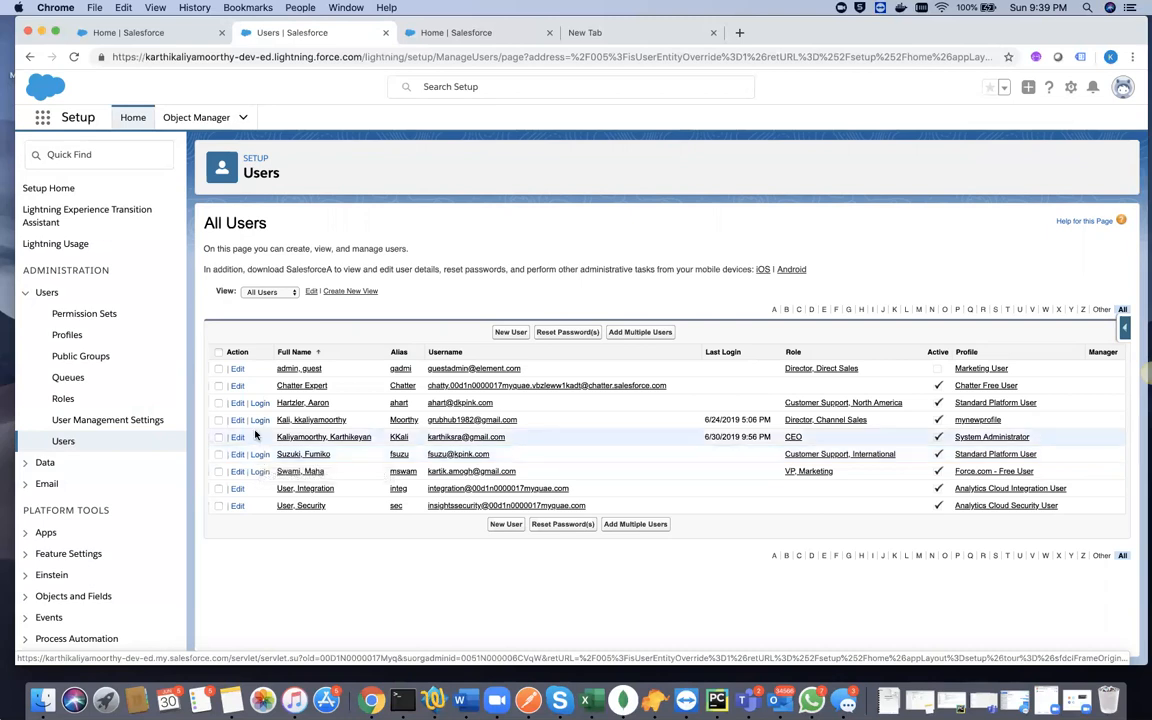
{"action": "left_click", "coordinate": [258, 425]}
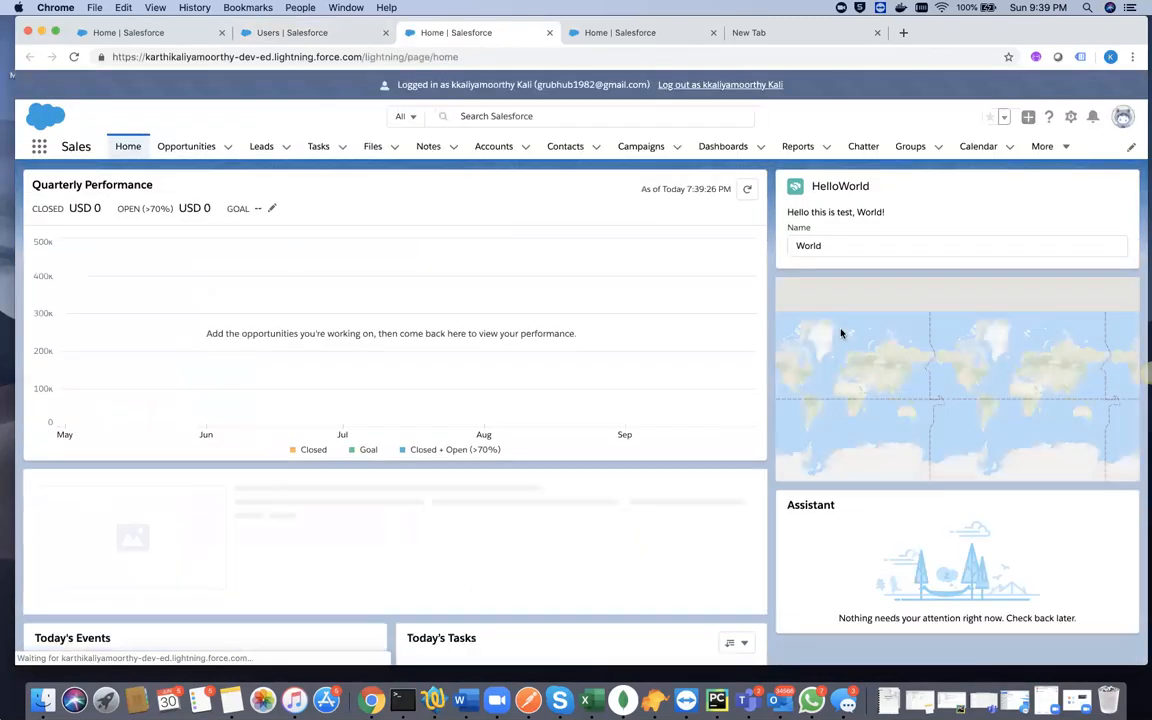
{"action": "left_click", "coordinate": [1123, 117]}
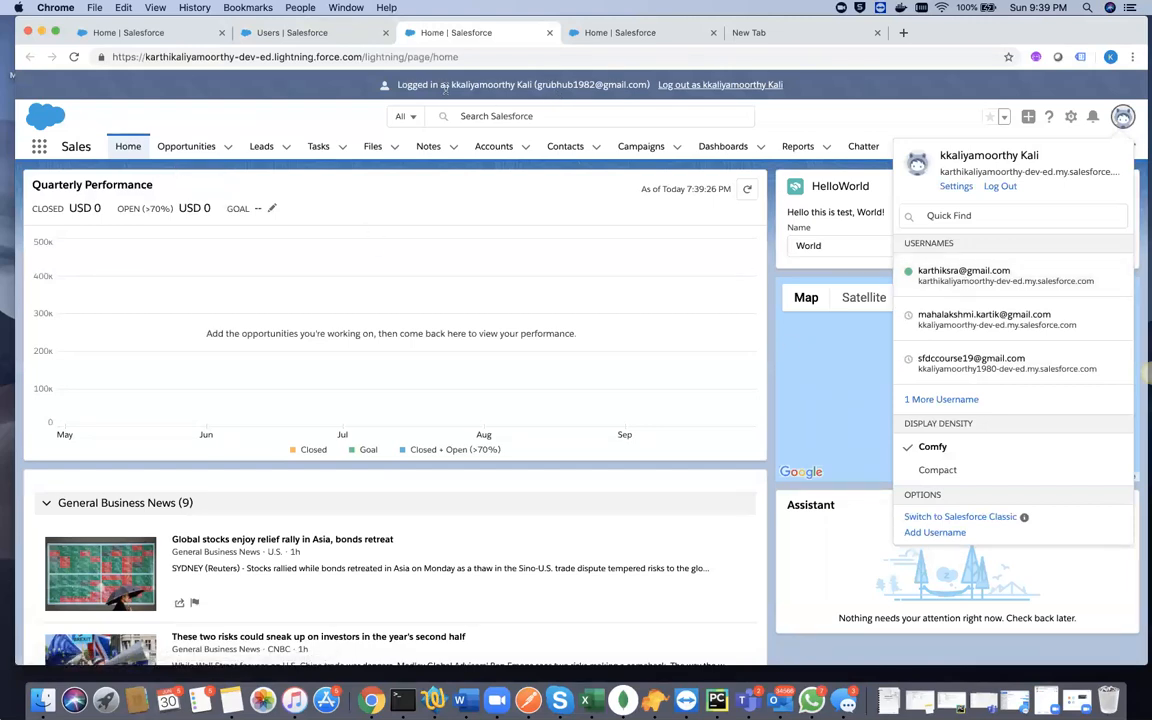
{"action": "triple_click", "coordinate": [565, 86]}
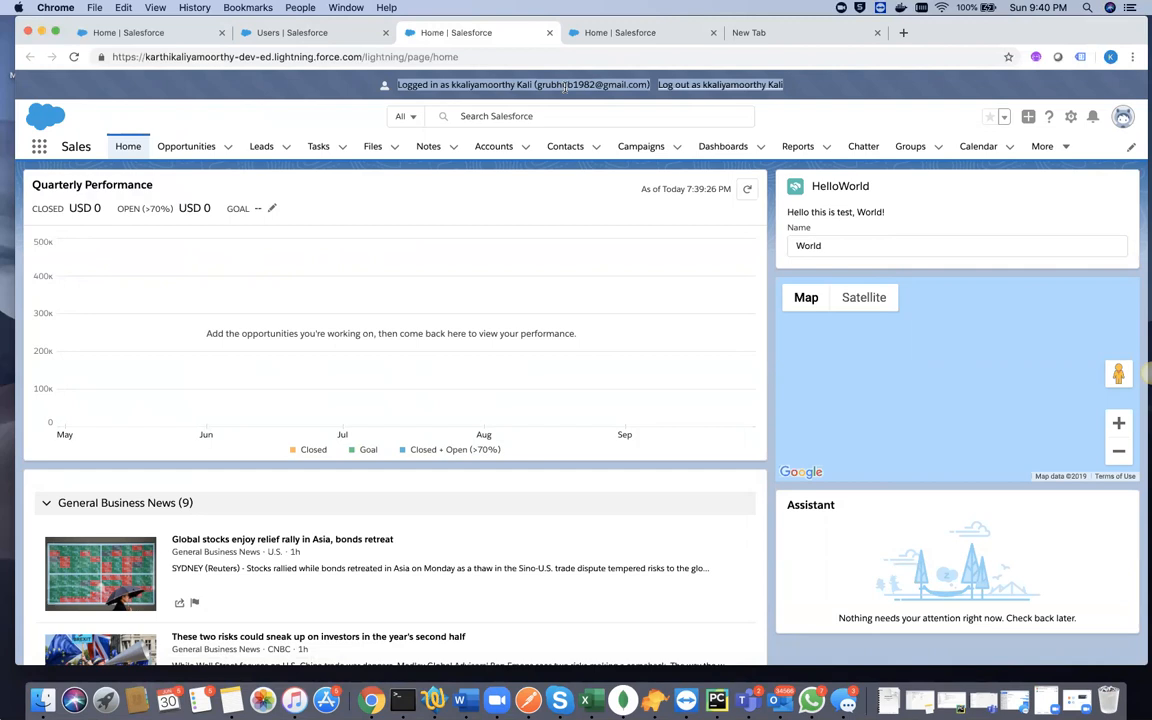
{"action": "left_click", "coordinate": [776, 94]}
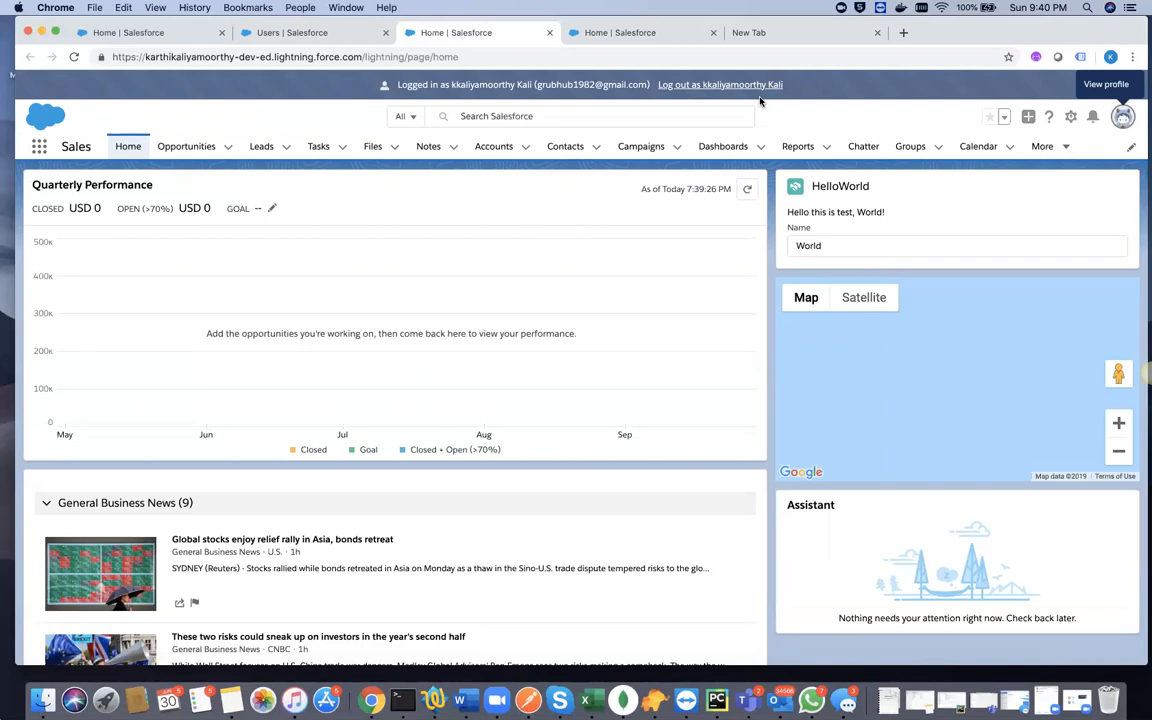
- Open Setup as the Director, Channel Sales user and display the list of all users there
{"action": "left_click", "coordinate": [1071, 119]}
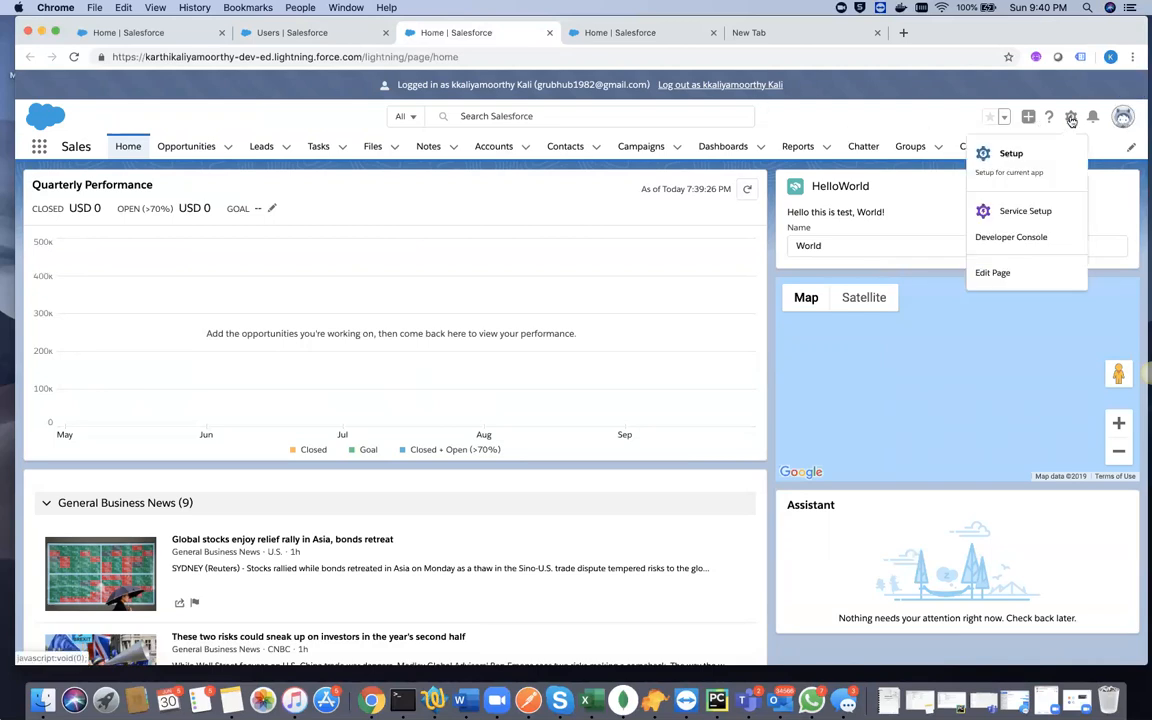
{"action": "left_click", "coordinate": [1030, 164]}
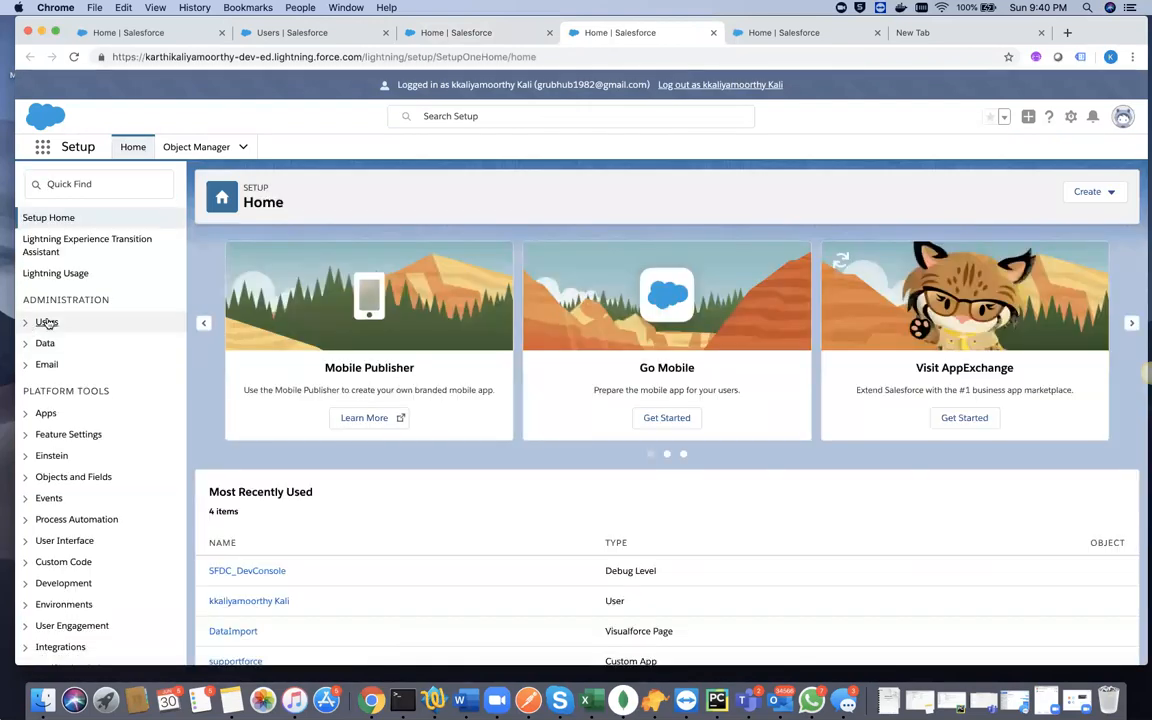
{"action": "left_click", "coordinate": [47, 322]}
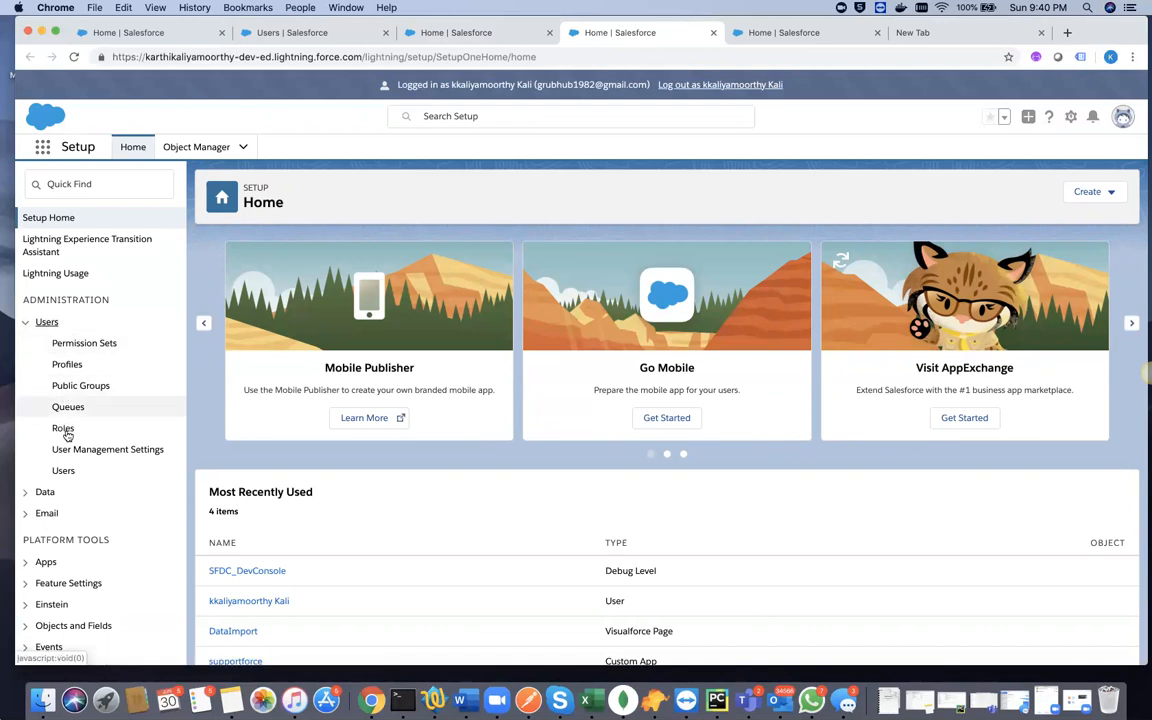
{"action": "left_click", "coordinate": [63, 471]}
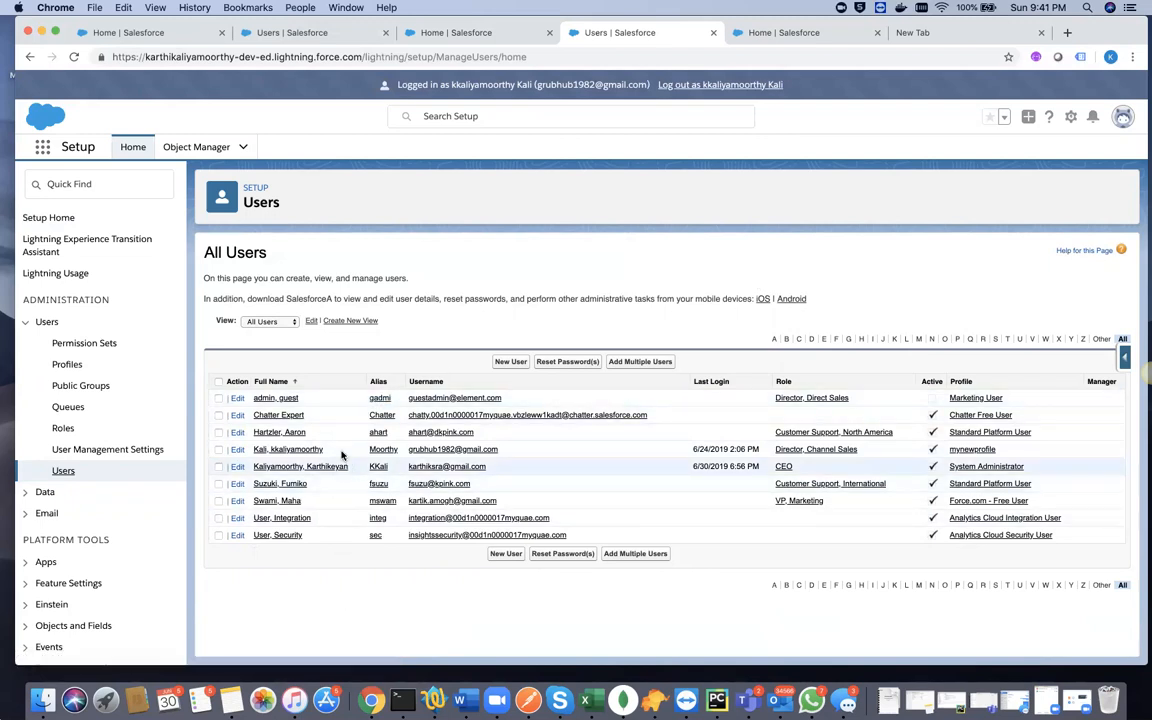
- Switch from the impersonated user to the system administrator account and try logging in with the saved password
{"action": "left_click", "coordinate": [1123, 118]}
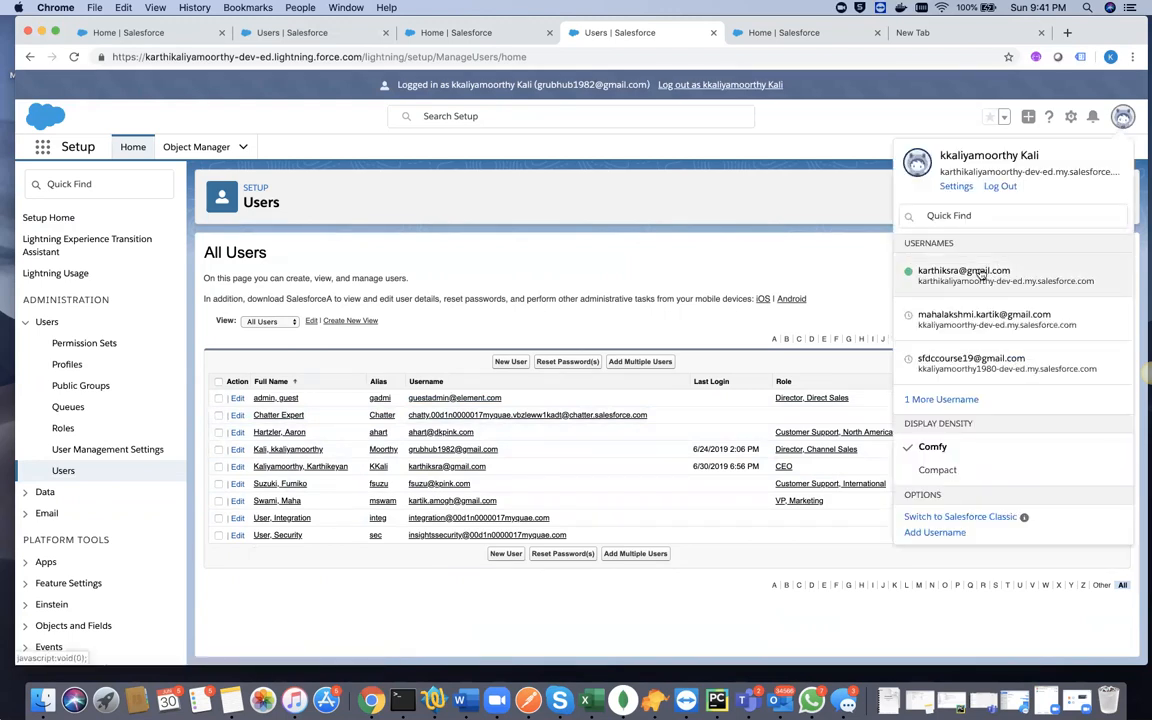
{"action": "left_click", "coordinate": [978, 271]}
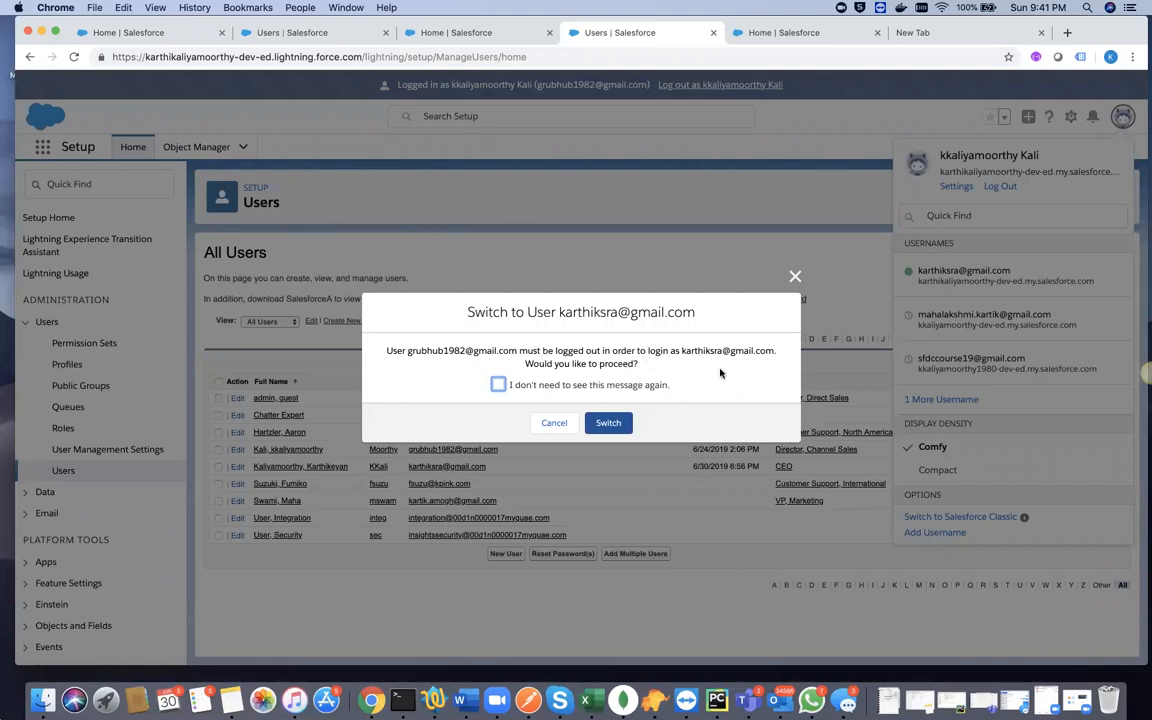
{"action": "left_click", "coordinate": [610, 425]}
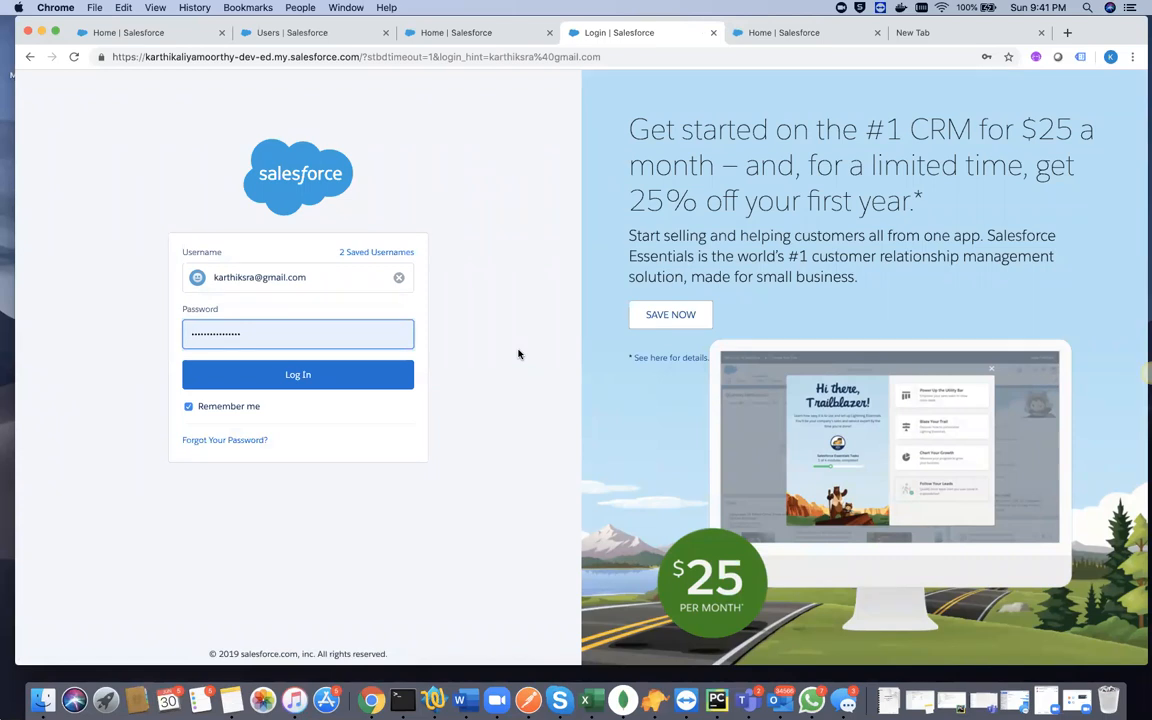
{"action": "left_click", "coordinate": [297, 377]}
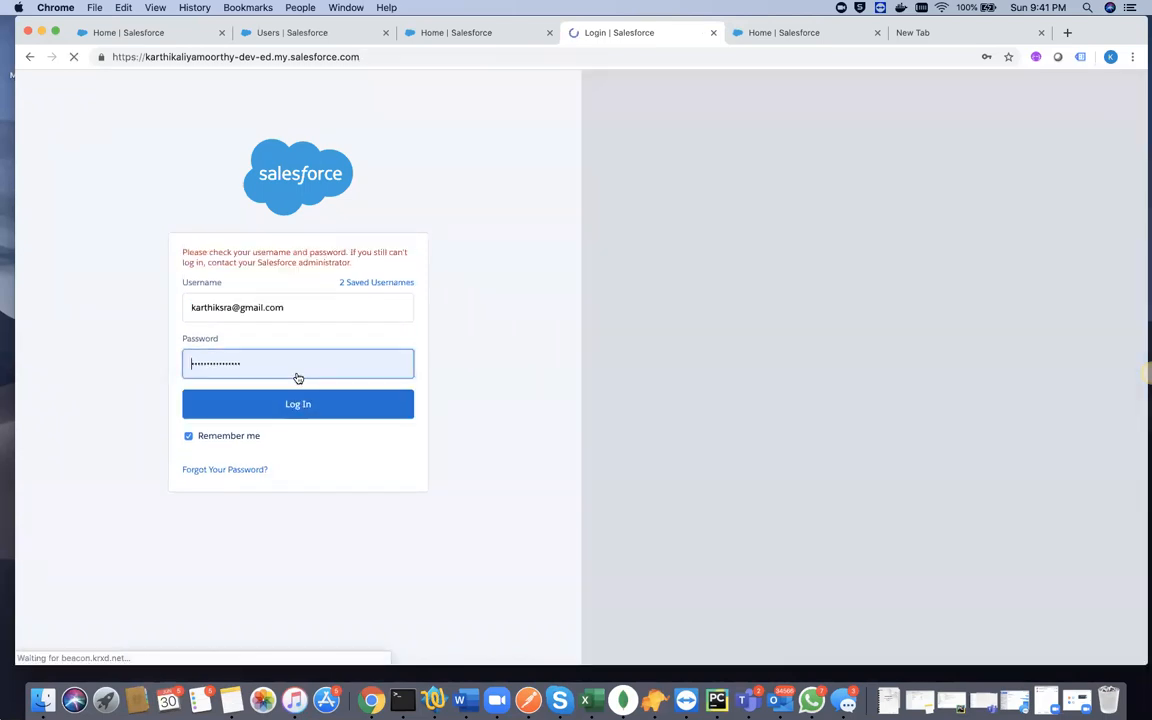
- Replace the saved entry with the administrator's account password and log in
{"action": "left_click", "coordinate": [204, 363]}
{"action": "key", "text": "super+a"}
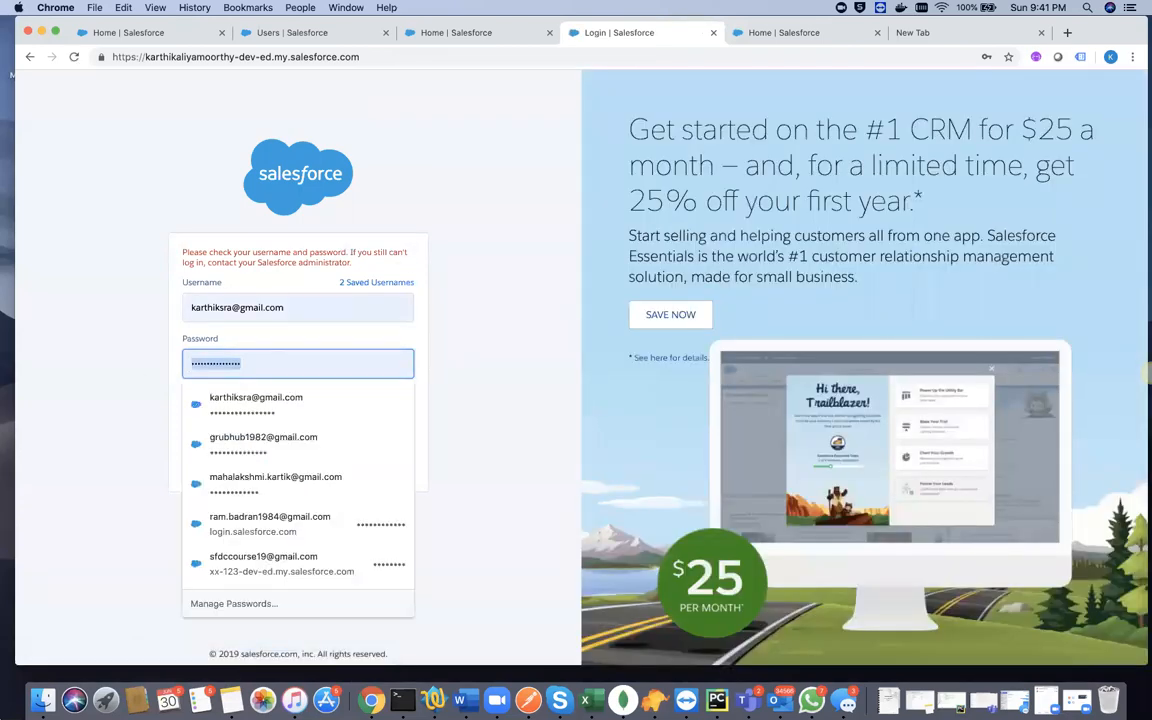
{"action": "key", "text": "BackSpace"}
{"action": "type", "text": "•"}
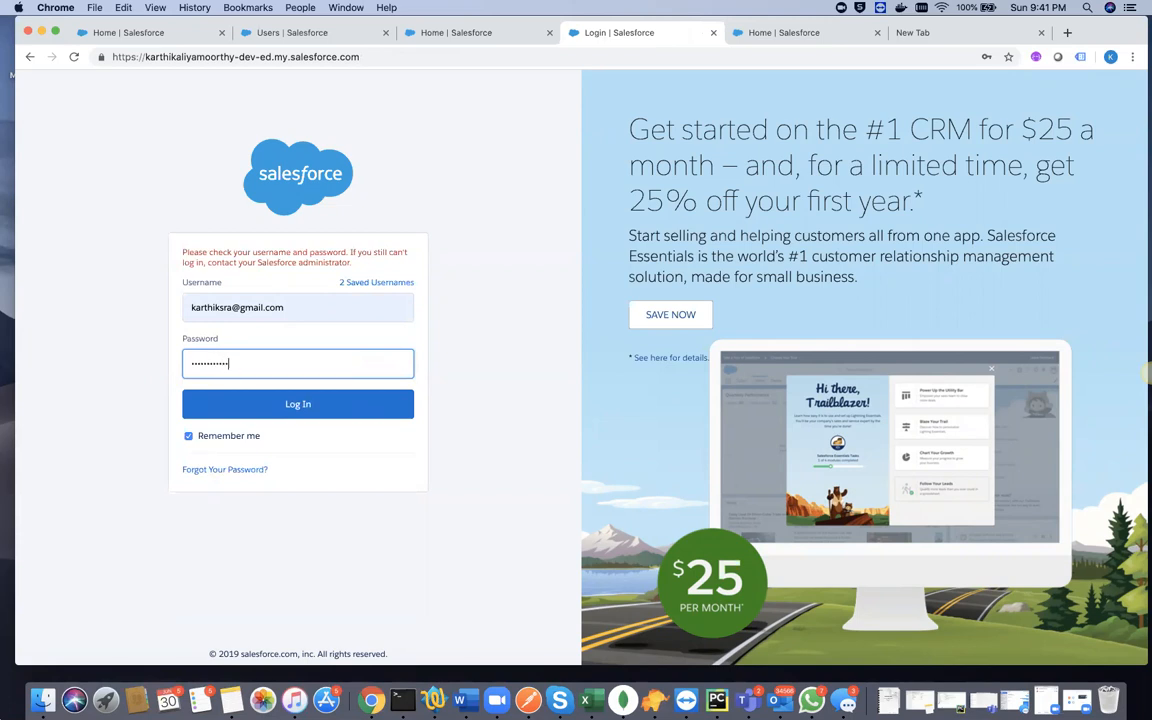
{"action": "left_click", "coordinate": [300, 408]}
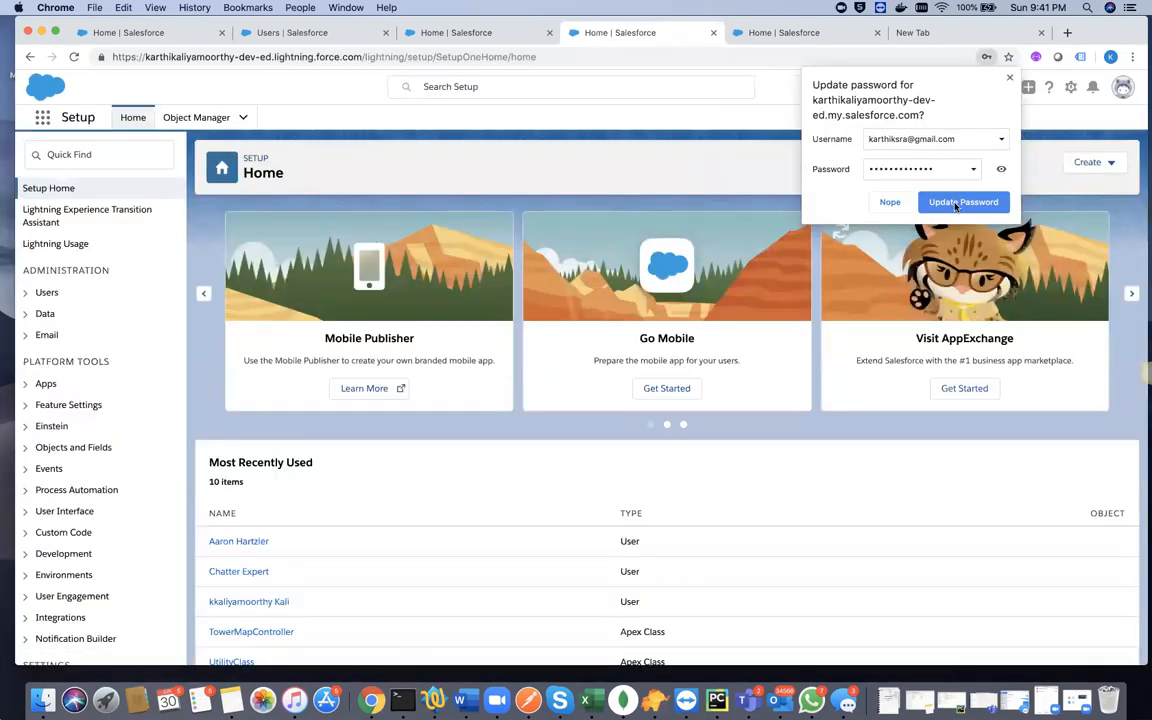
- Update the browser's saved password and open the list of all users in Setup
{"action": "left_click", "coordinate": [956, 203]}
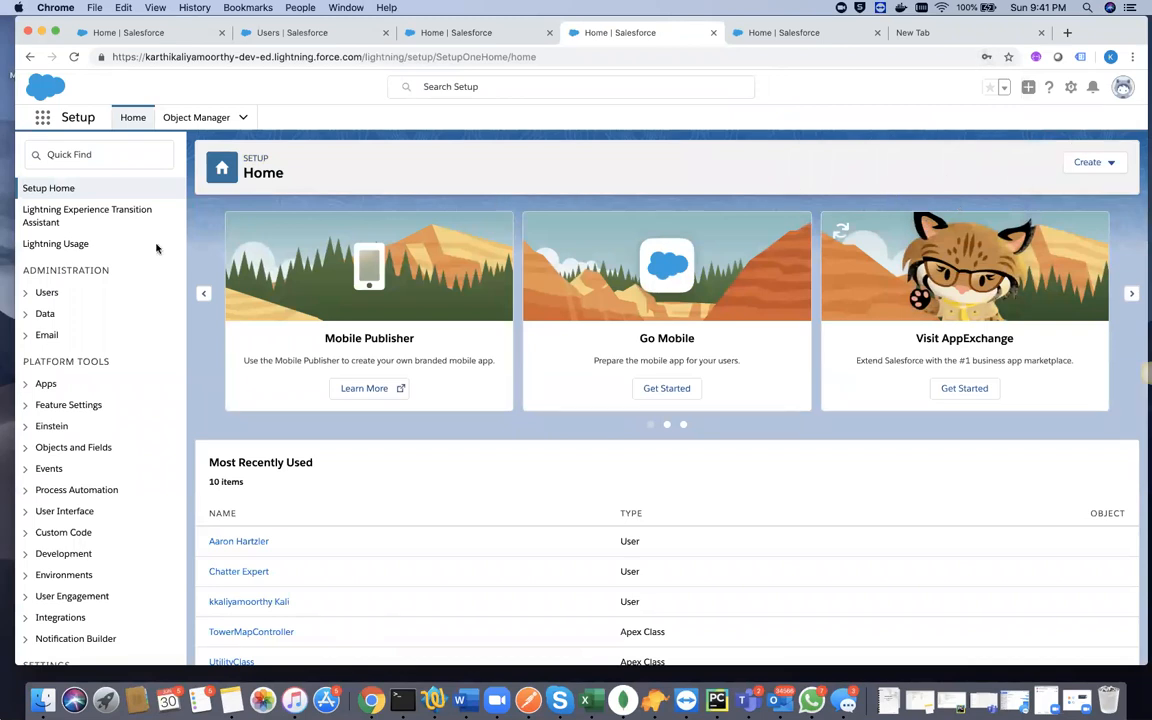
{"action": "left_click", "coordinate": [45, 292]}
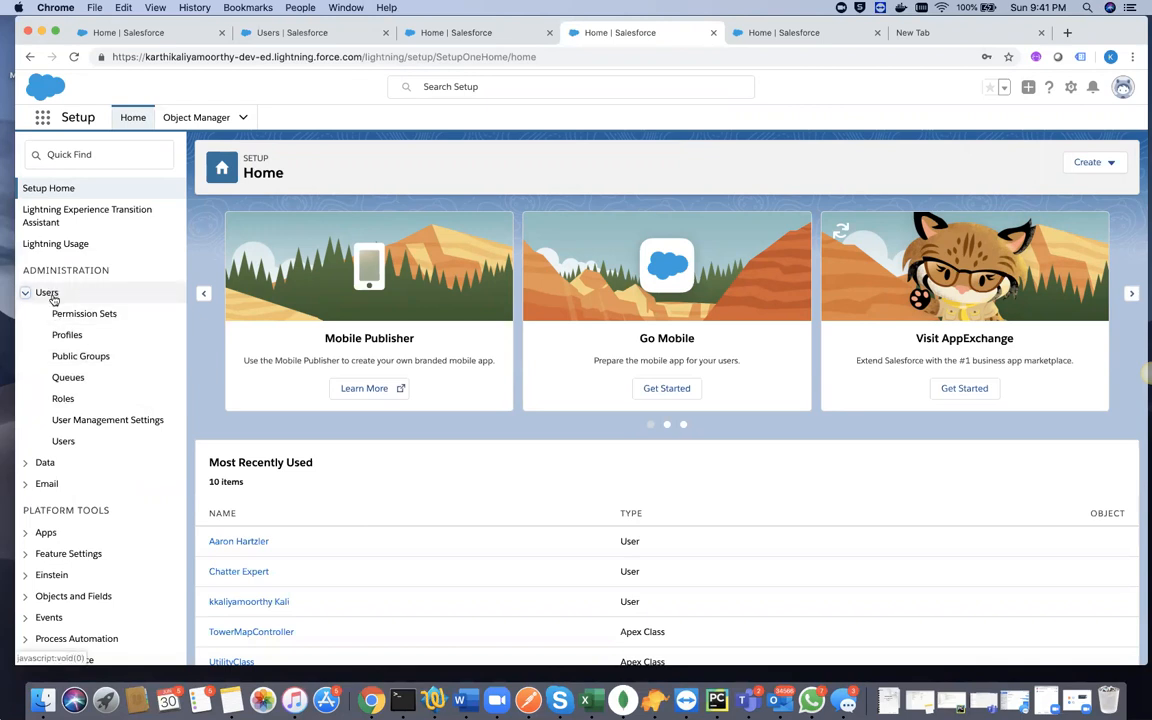
{"action": "left_click", "coordinate": [63, 441]}
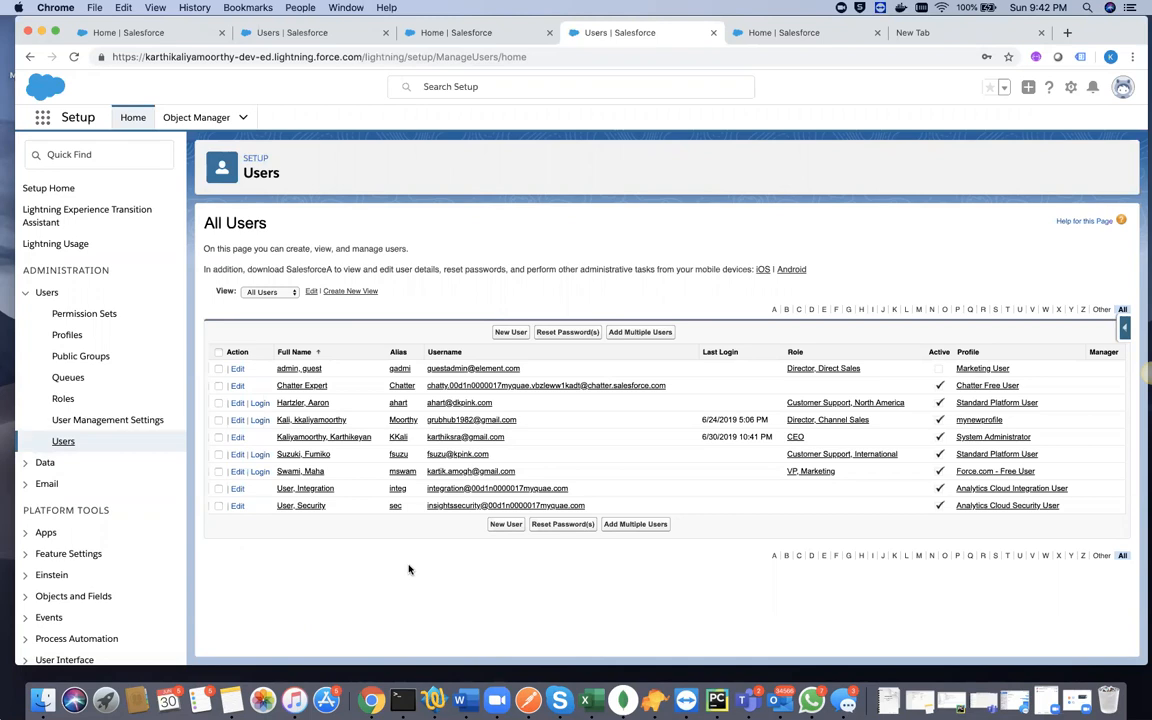
{"action": "left_click", "coordinate": [219, 489]}
{"action": "left_click", "coordinate": [565, 524]}
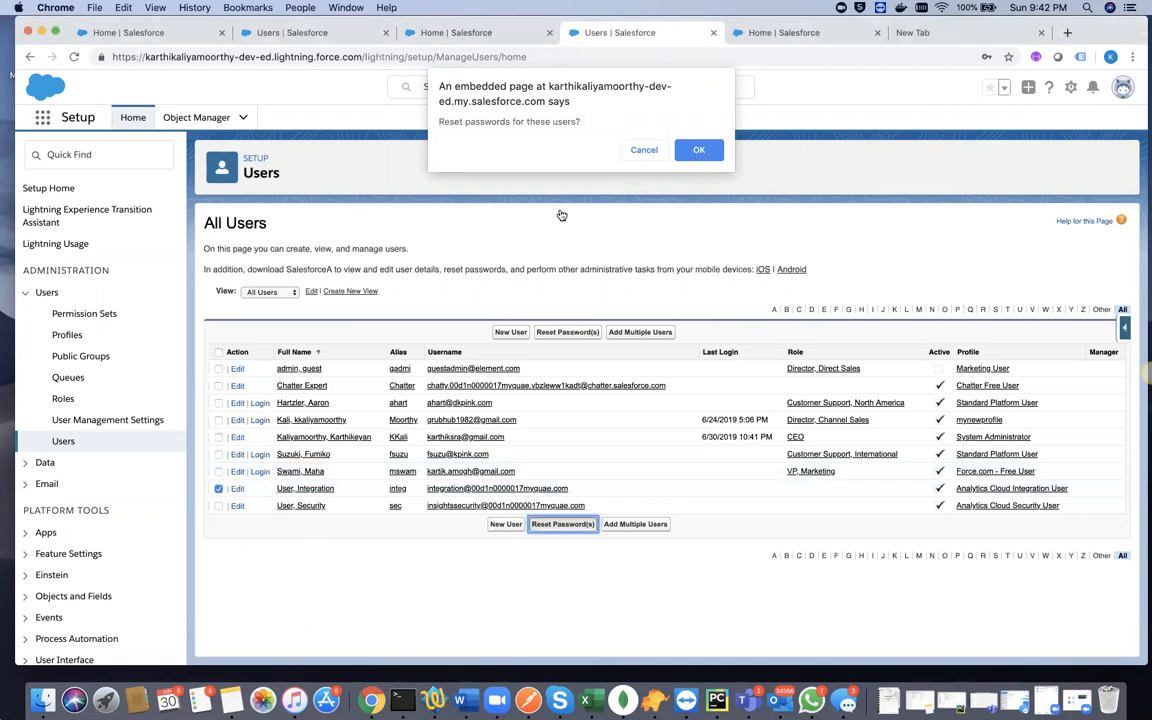
{"action": "left_click", "coordinate": [644, 149]}
{"action": "left_click", "coordinate": [219, 489]}
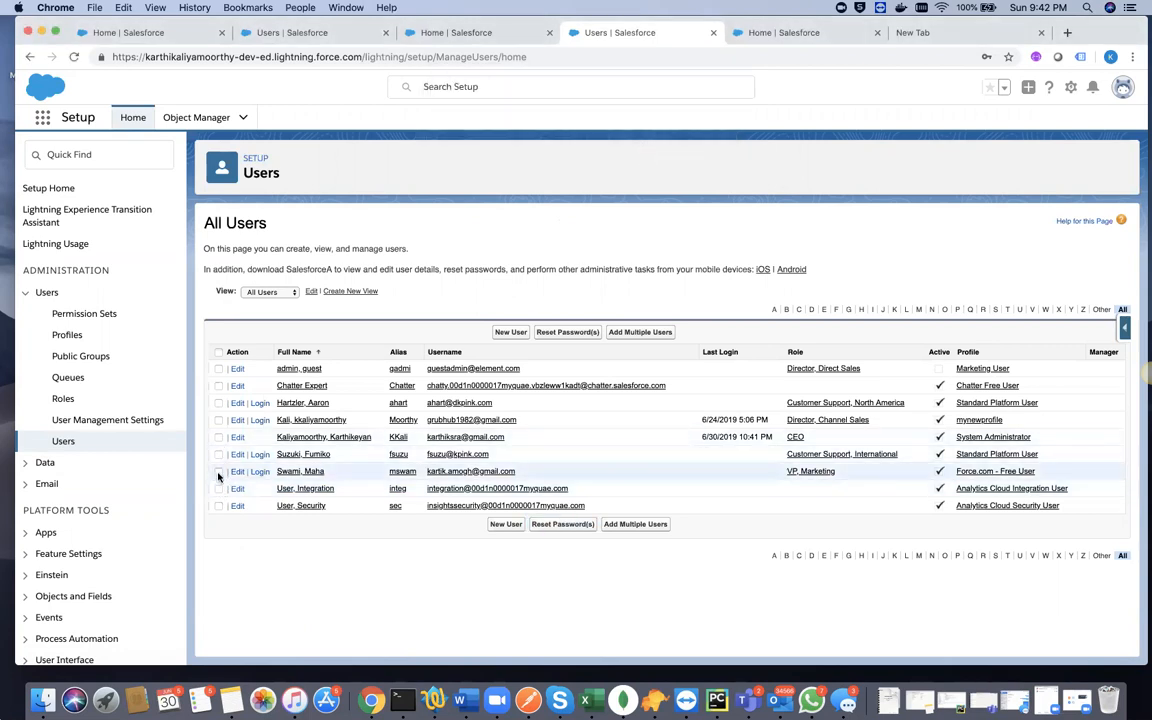
- Reset the password of the VP, Marketing user, accept the confirmation, and highlight the username on the Change Password page
{"action": "left_click", "coordinate": [219, 472]}
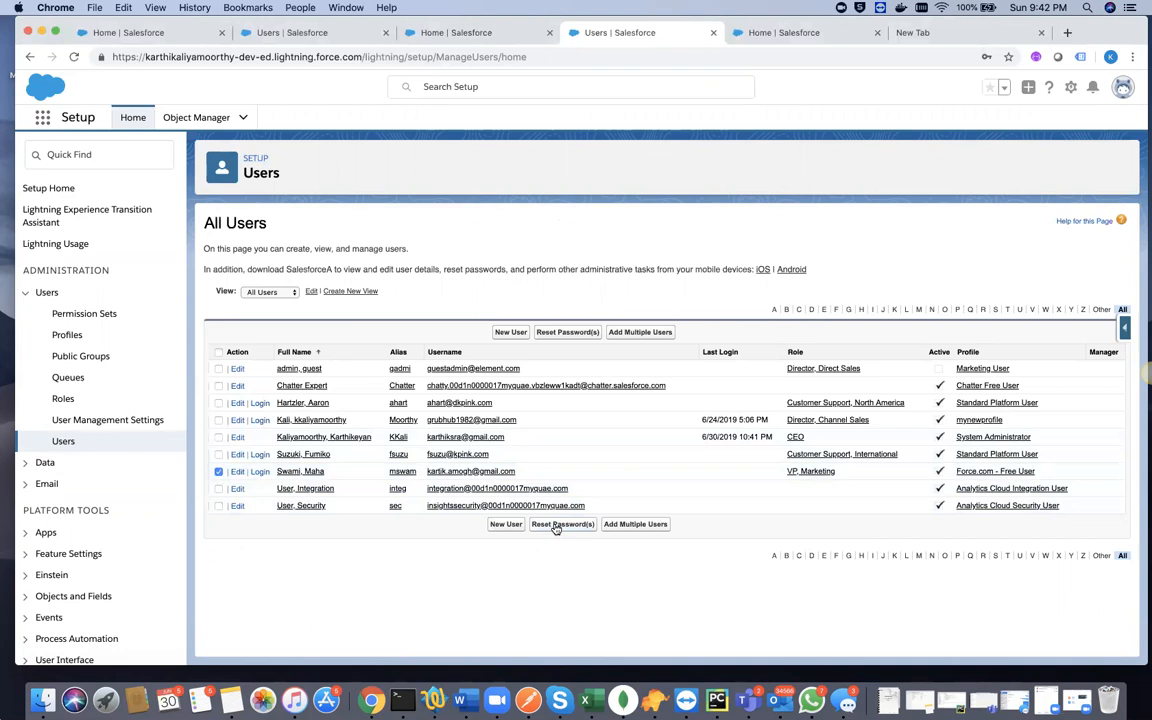
{"action": "left_click", "coordinate": [557, 525]}
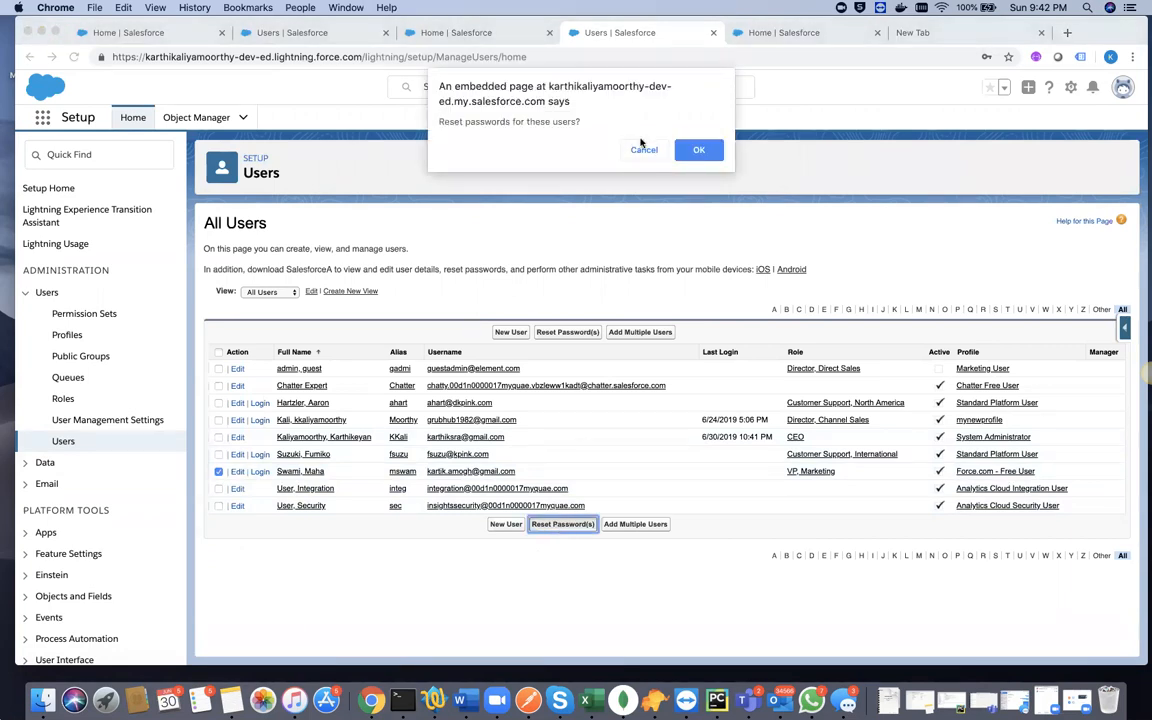
{"action": "left_click", "coordinate": [700, 150]}
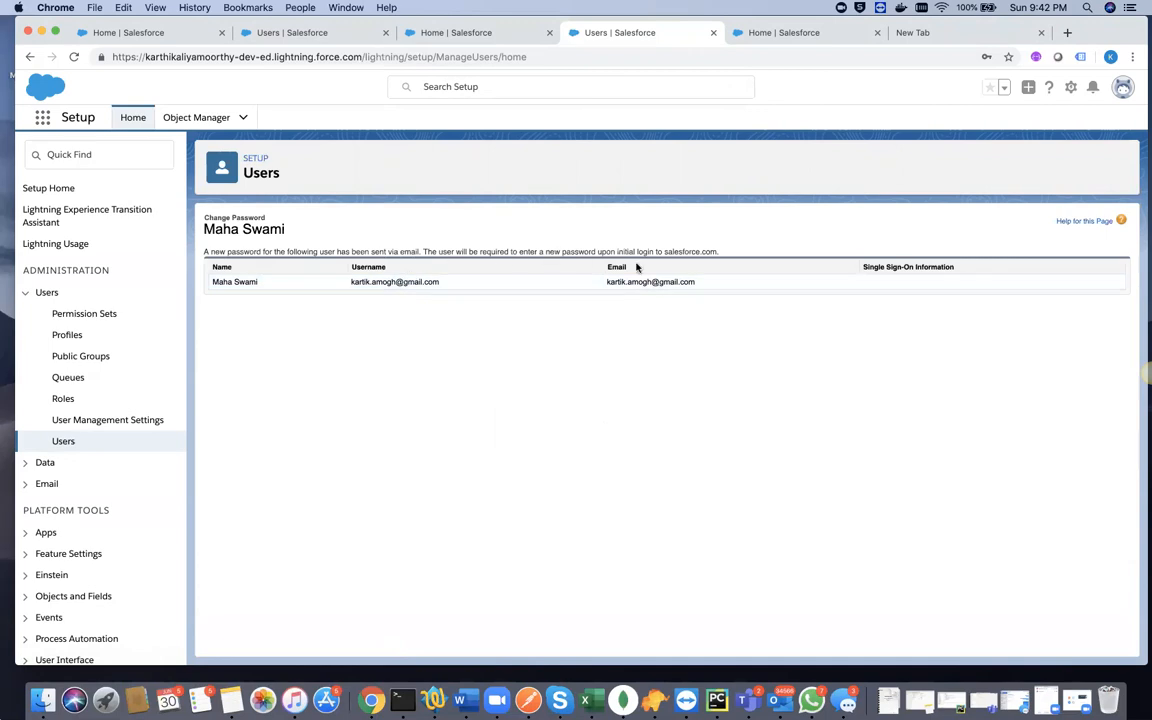
{"action": "triple_click", "coordinate": [393, 283]}
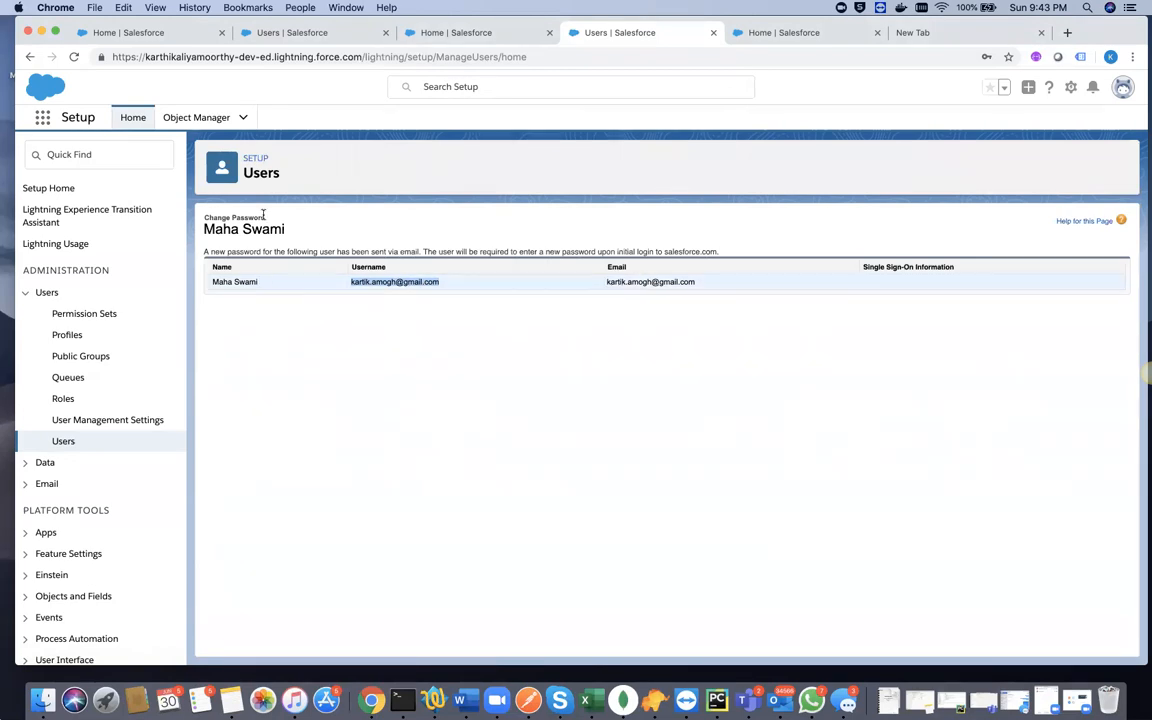
- Return to the list of all users, start Add Multiple Users, and bring its Add Users form into view
{"action": "left_click", "coordinate": [64, 443]}
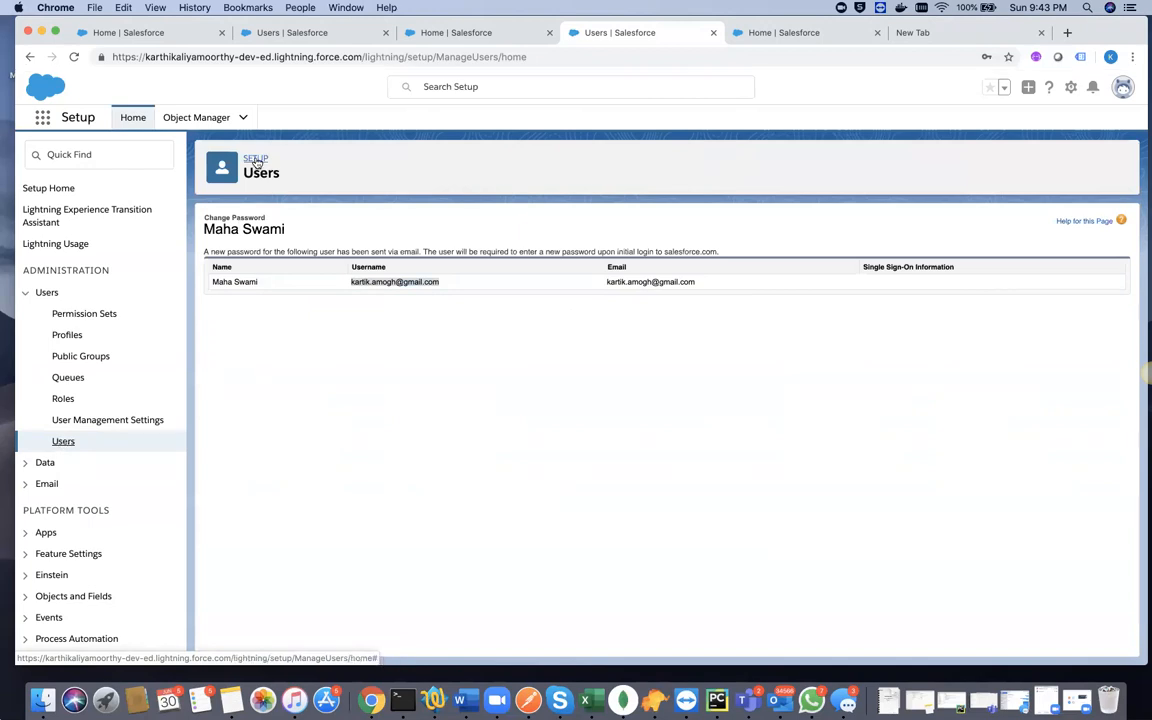
{"action": "left_click", "coordinate": [48, 188]}
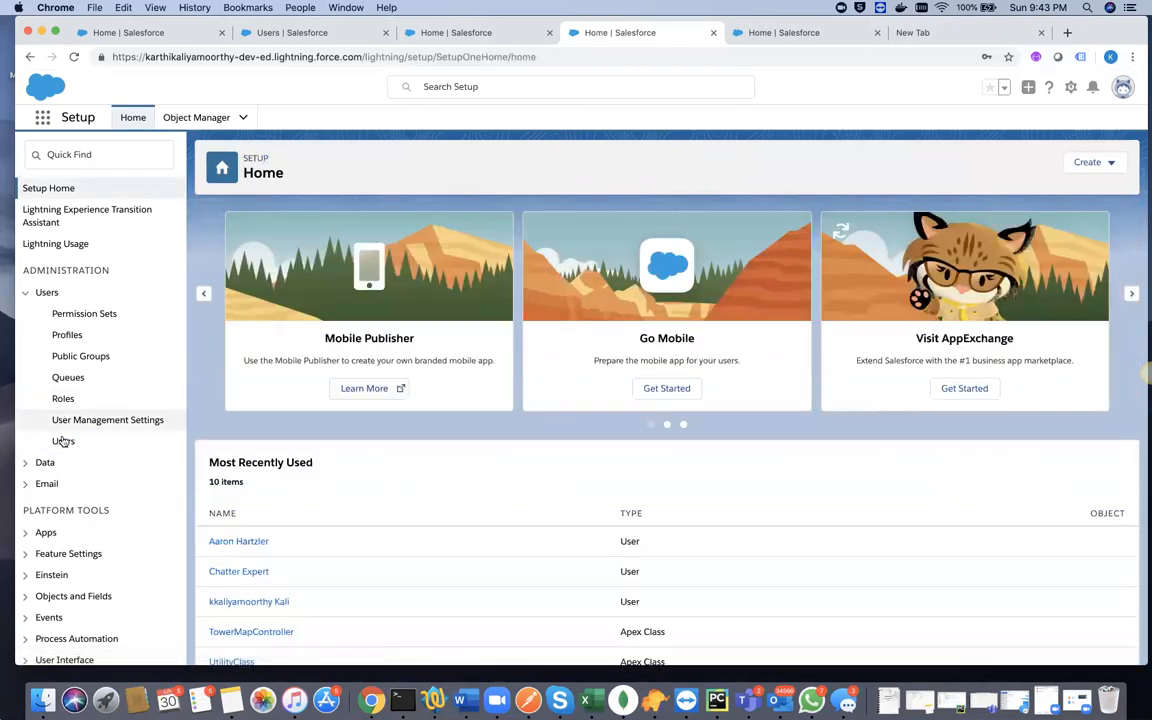
{"action": "left_click", "coordinate": [62, 440]}
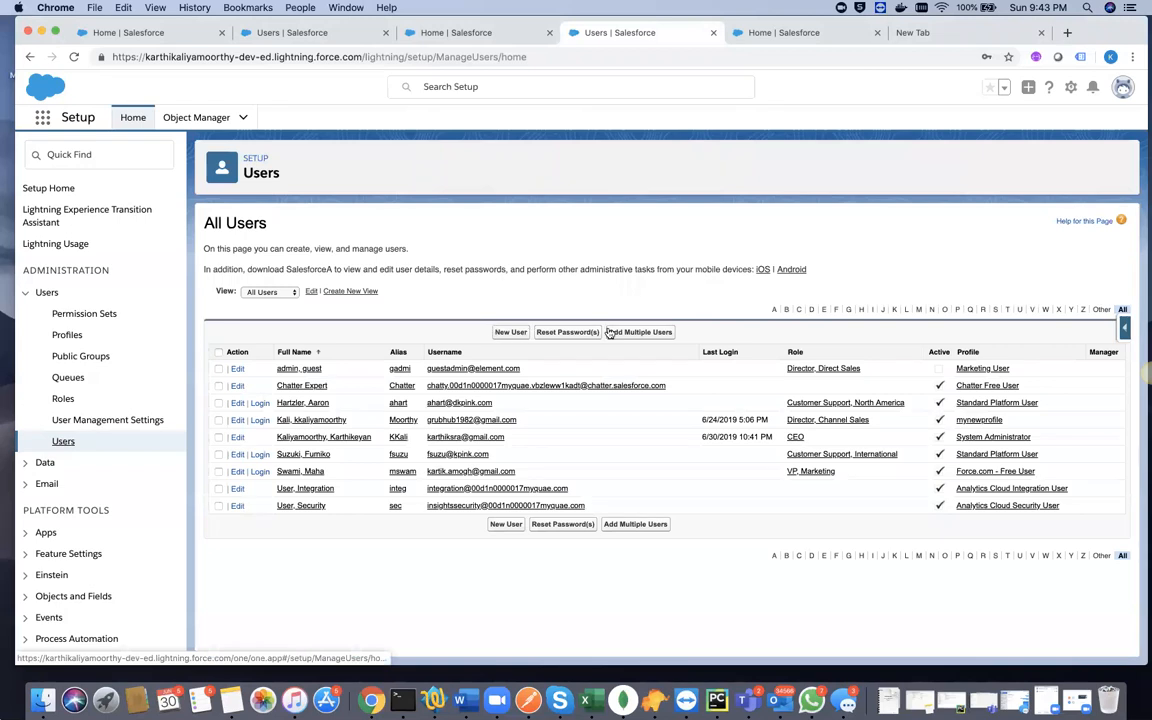
{"action": "left_click", "coordinate": [643, 332]}
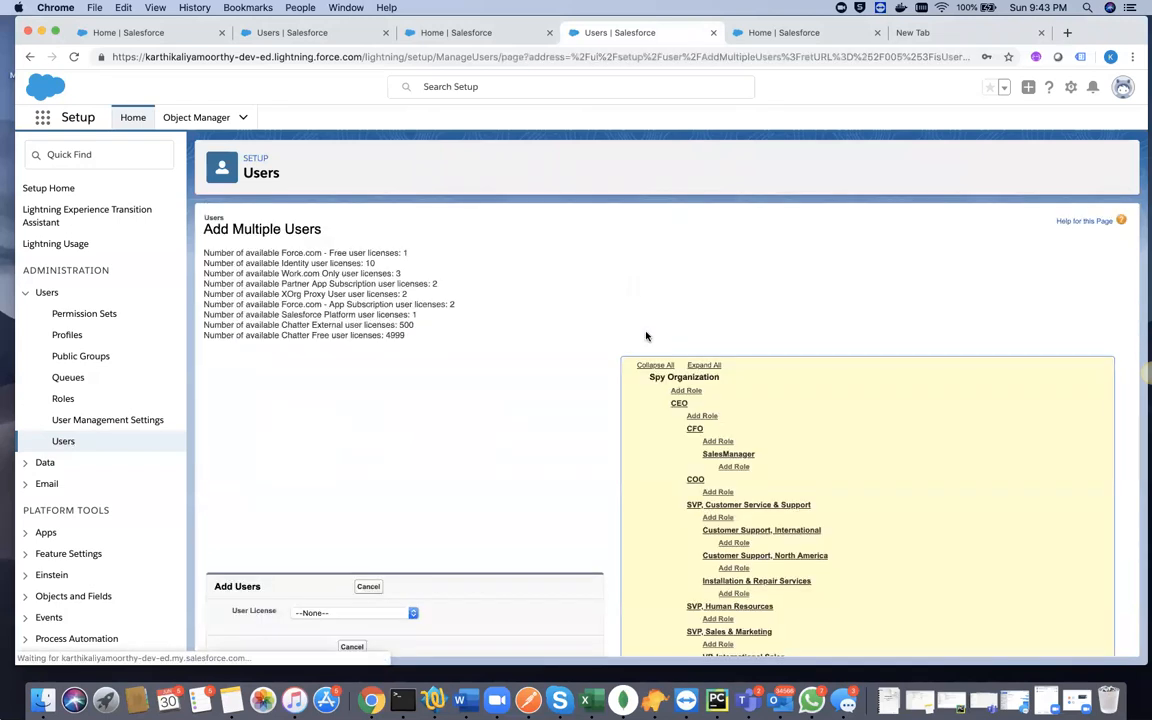
{"action": "scroll", "coordinate": [503, 443], "scroll_direction": "down", "scroll_amount": 5}
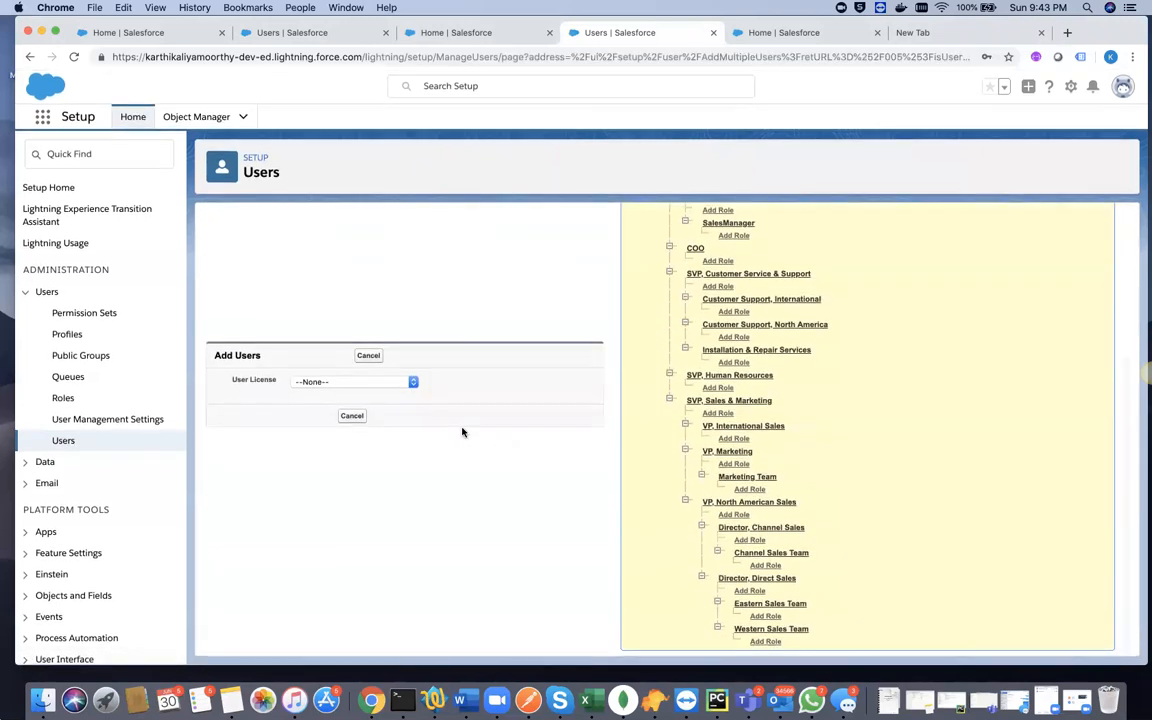
- Set the User License to Salesforce Platform and look over the New Users fields, available licenses and role hierarchy
{"action": "left_click", "coordinate": [343, 383]}
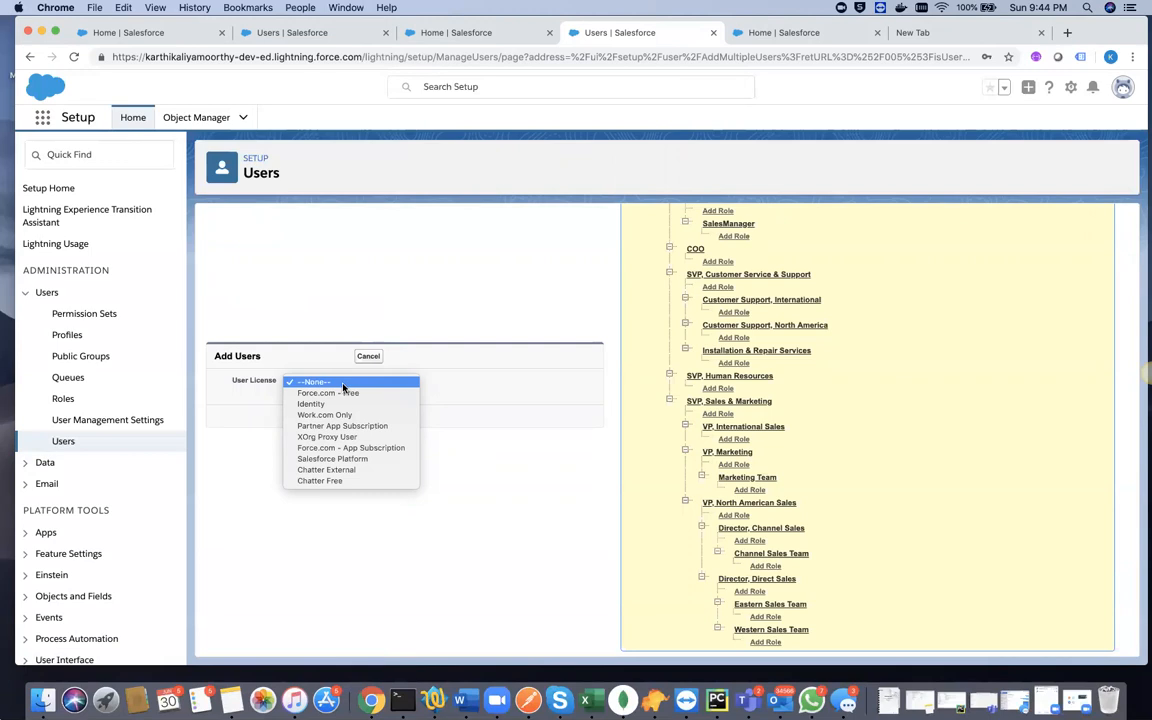
{"action": "left_click", "coordinate": [337, 459]}
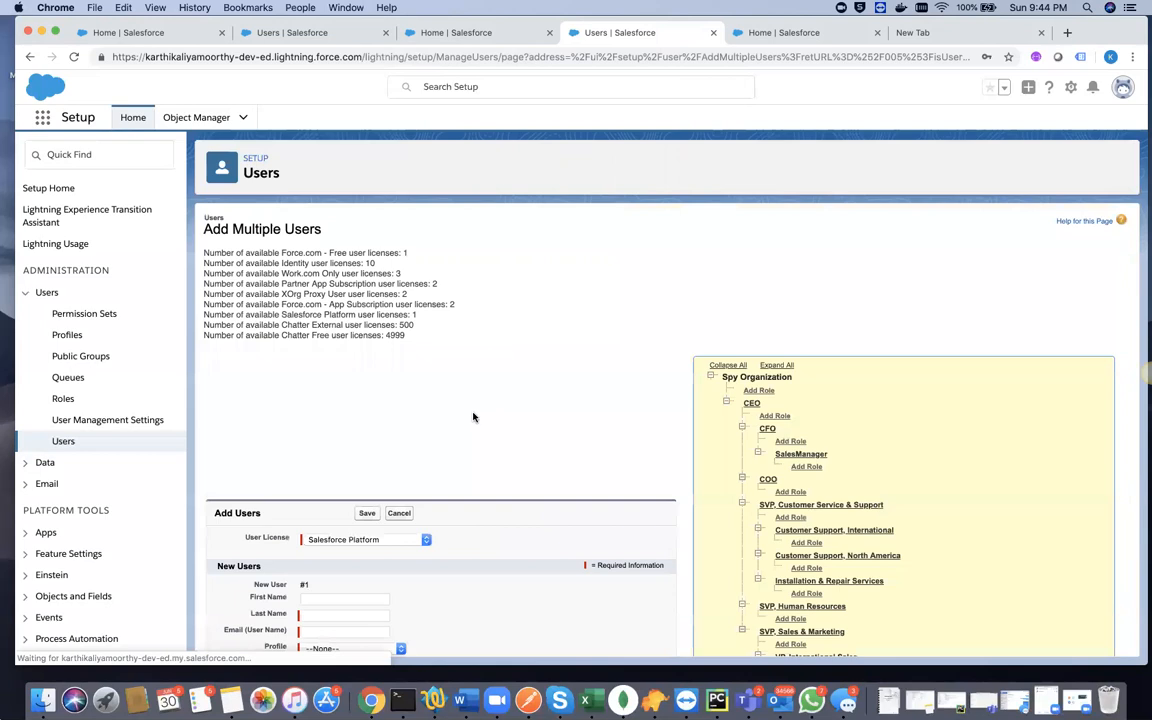
{"action": "scroll", "coordinate": [486, 460], "scroll_direction": "down", "scroll_amount": 5}
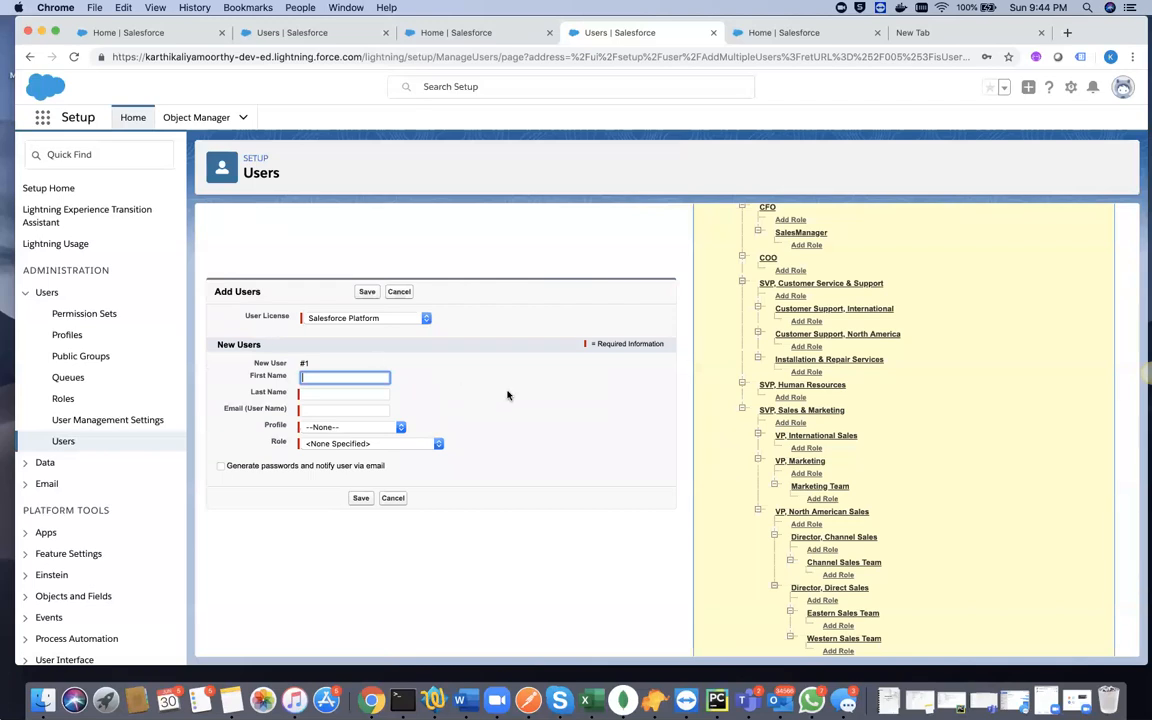
{"action": "scroll", "coordinate": [738, 408], "scroll_direction": "up", "scroll_amount": 3}
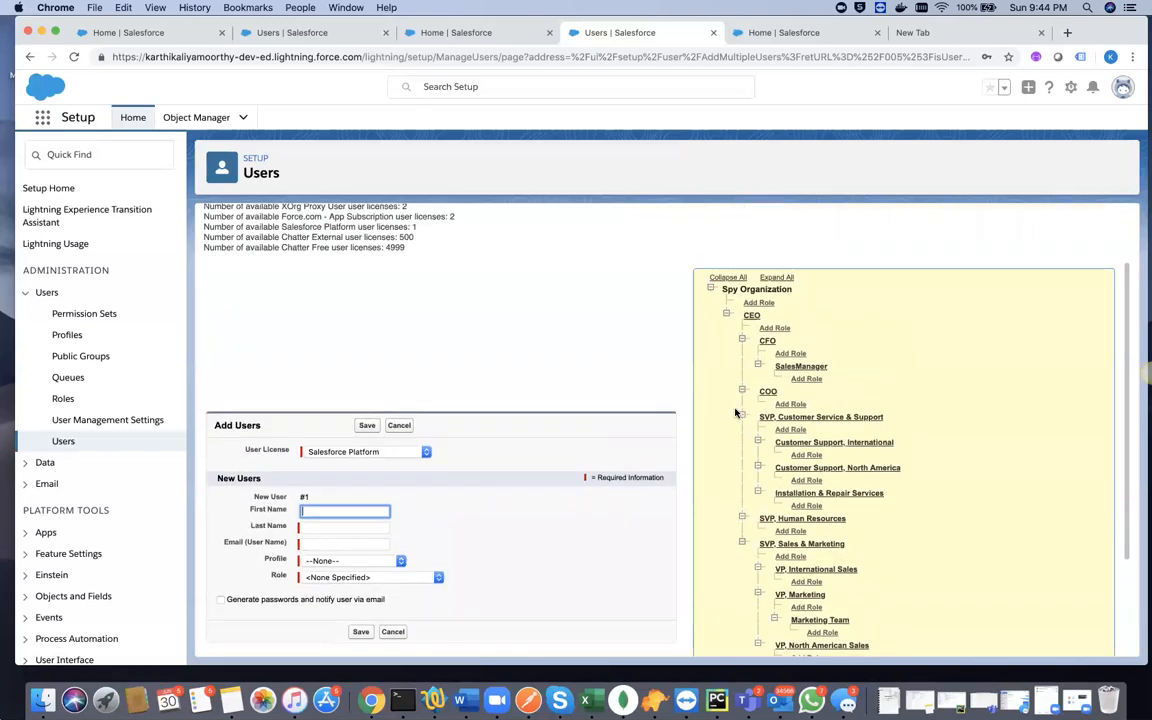
{"action": "scroll", "coordinate": [738, 411], "scroll_direction": "up", "scroll_amount": 2}
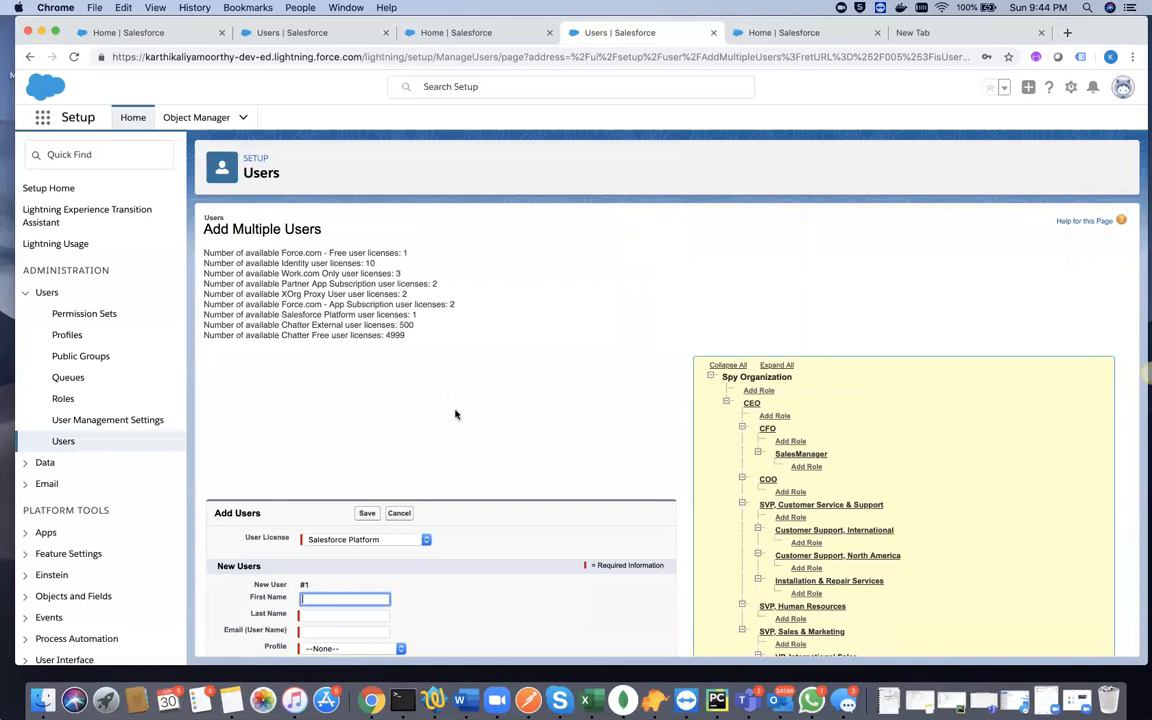
- Check the new user's Role options, view the SalesManager role from the hierarchy, and return to the Add Multiple Users page
{"action": "scroll", "coordinate": [458, 414], "scroll_direction": "down", "scroll_amount": 4}
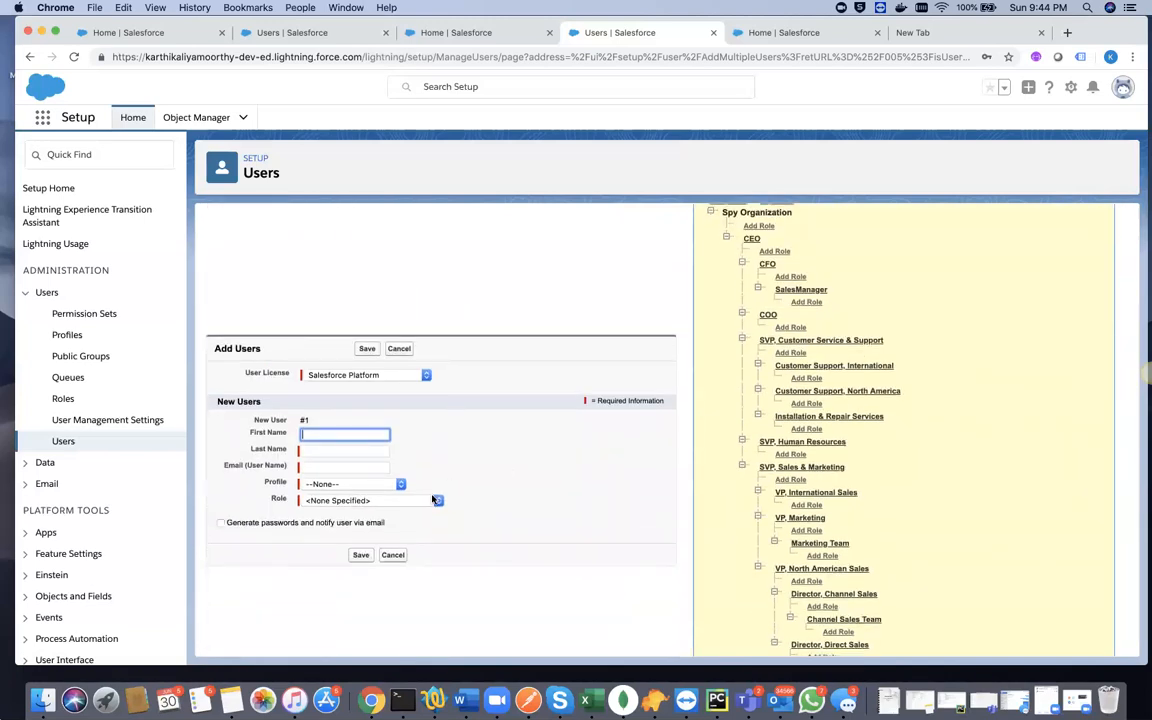
{"action": "left_click", "coordinate": [357, 502]}
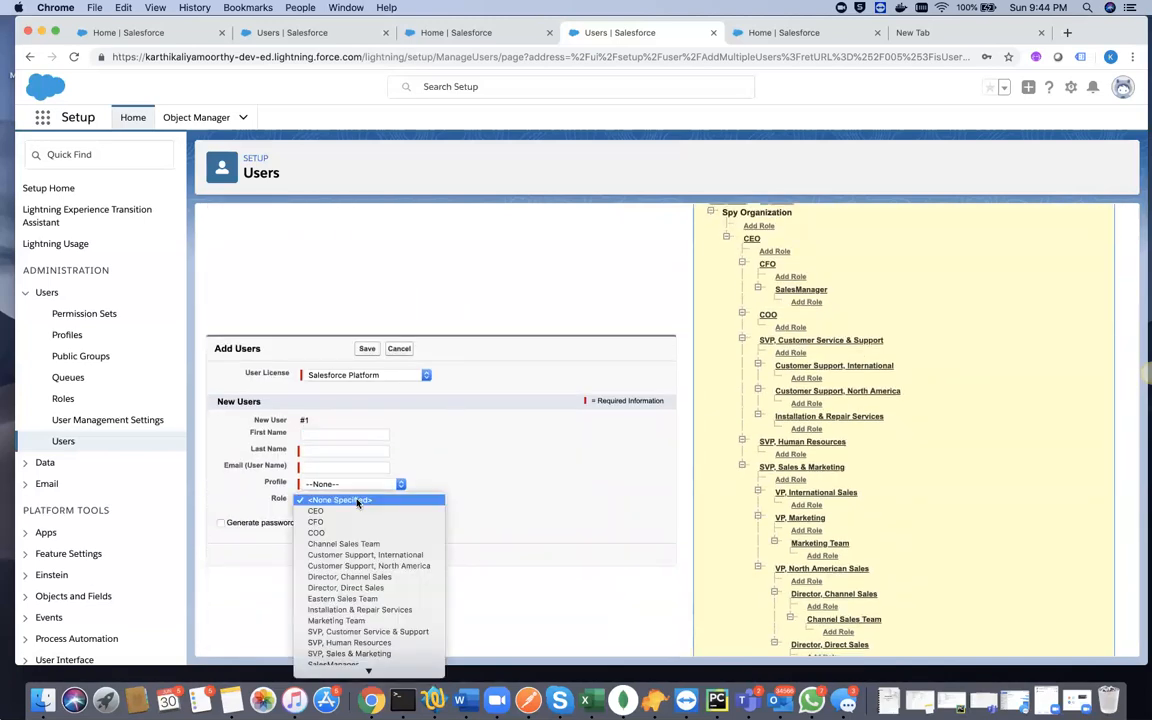
{"action": "left_click", "coordinate": [360, 501]}
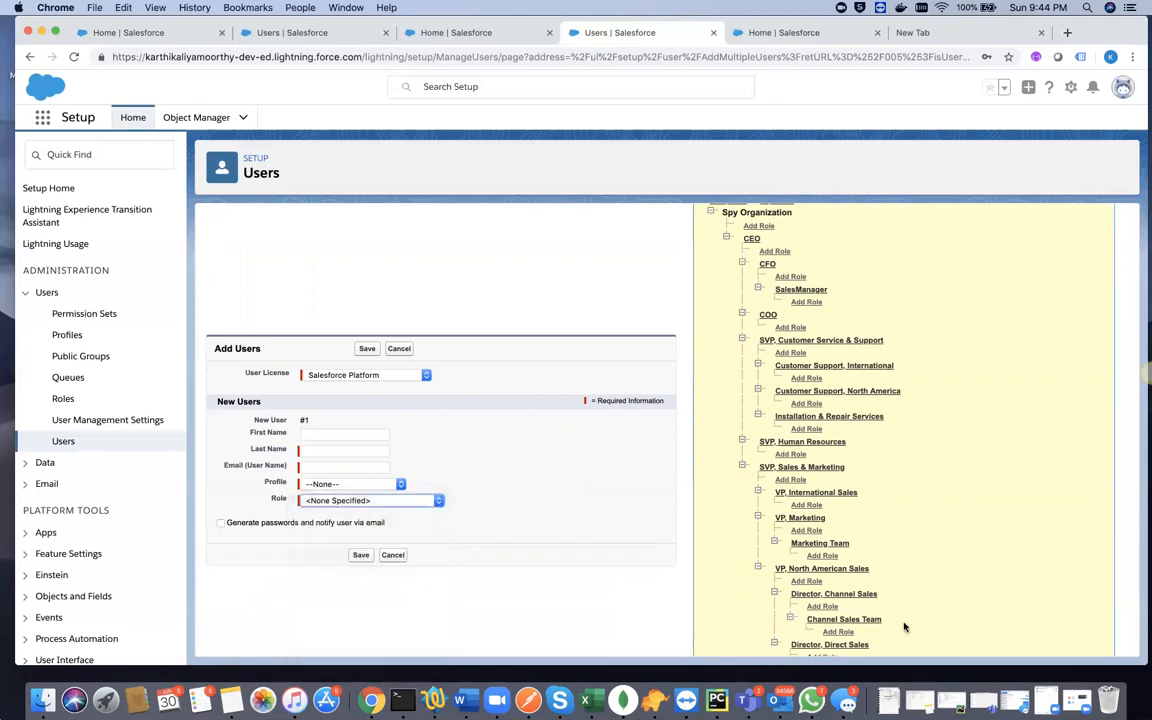
{"action": "left_click", "coordinate": [793, 290]}
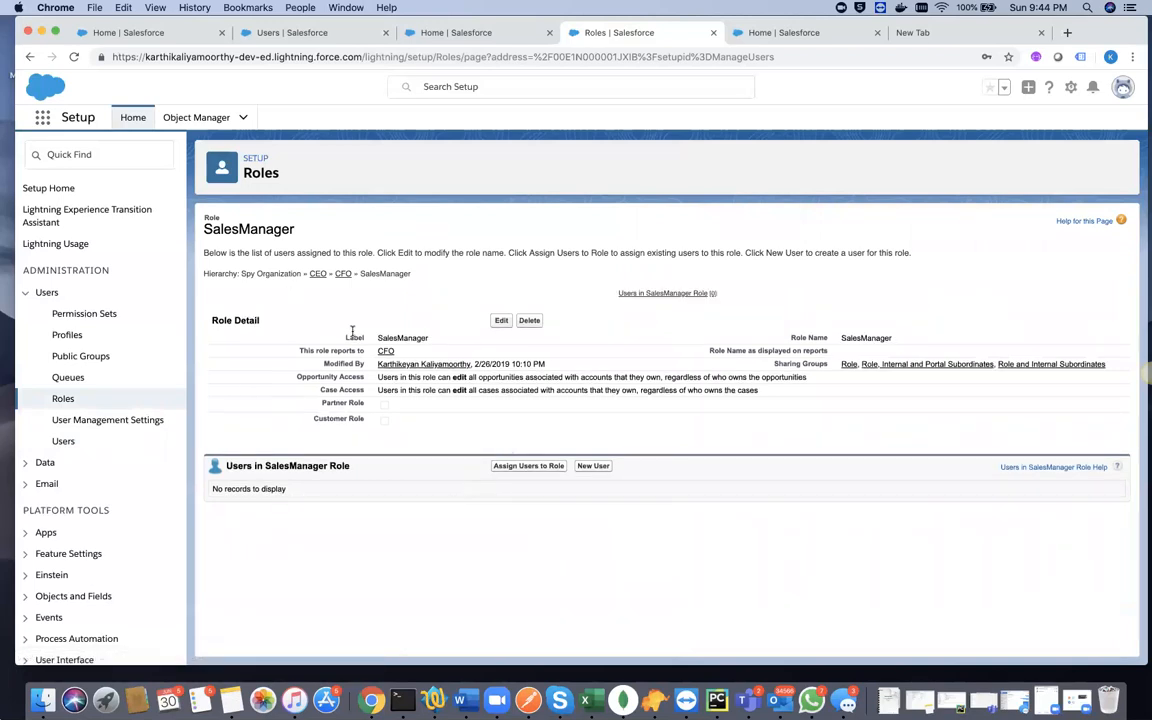
{"action": "left_click", "coordinate": [29, 57]}
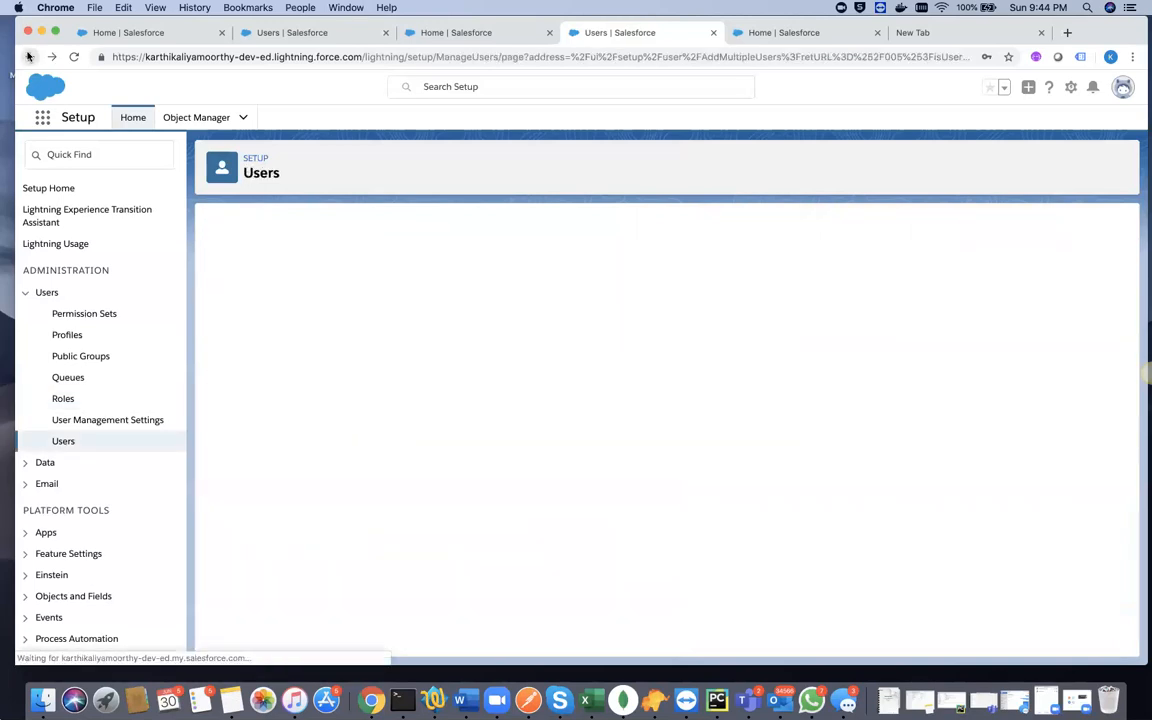
- Set the User License to Force.com - Free and look over the new user's Role options, the role hierarchy and available licenses
{"action": "scroll", "coordinate": [414, 550], "scroll_direction": "down", "scroll_amount": 3}
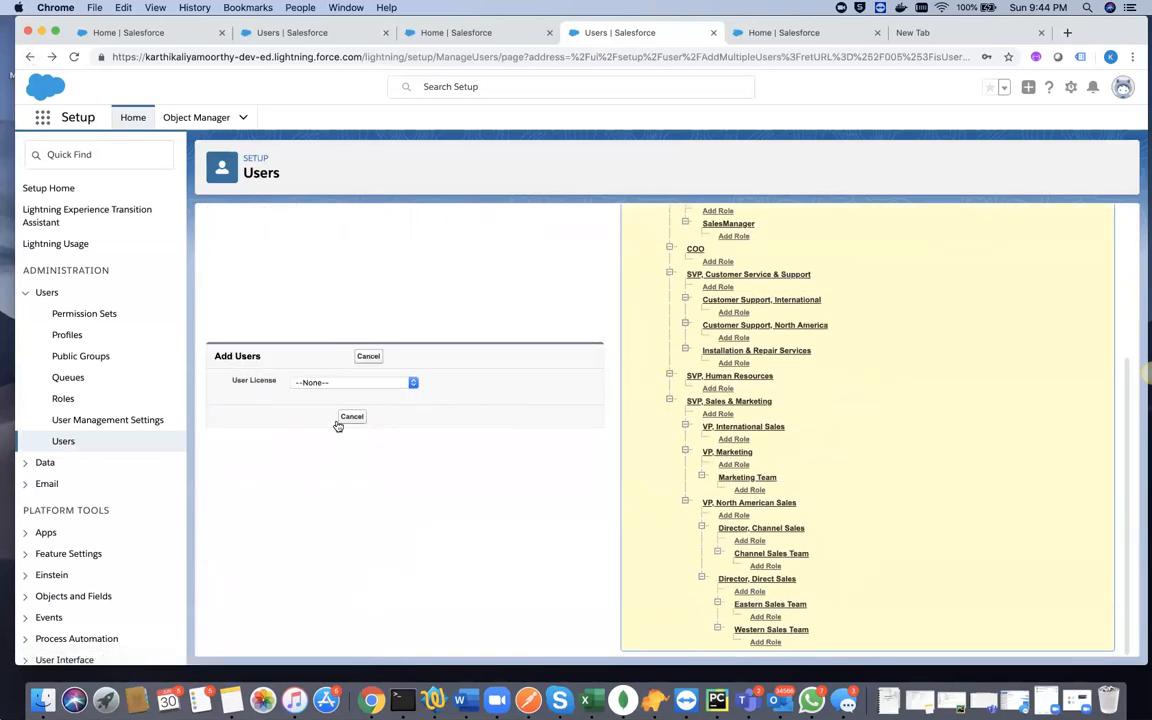
{"action": "left_click", "coordinate": [348, 383]}
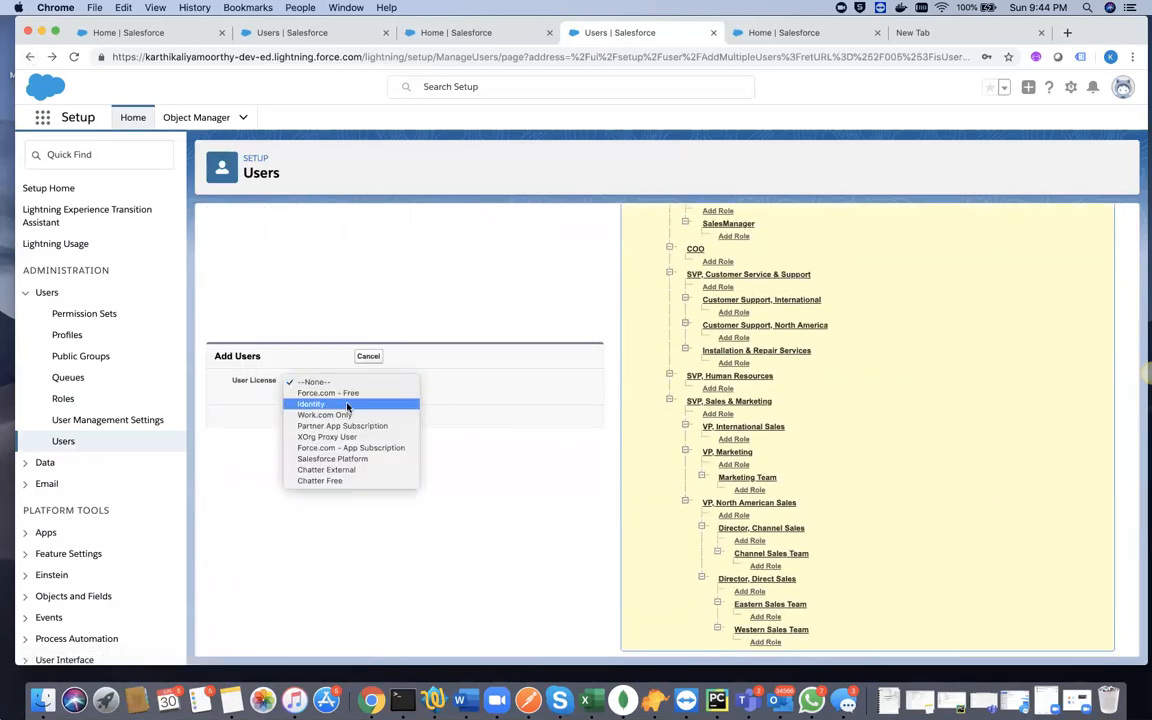
{"action": "left_click", "coordinate": [347, 393]}
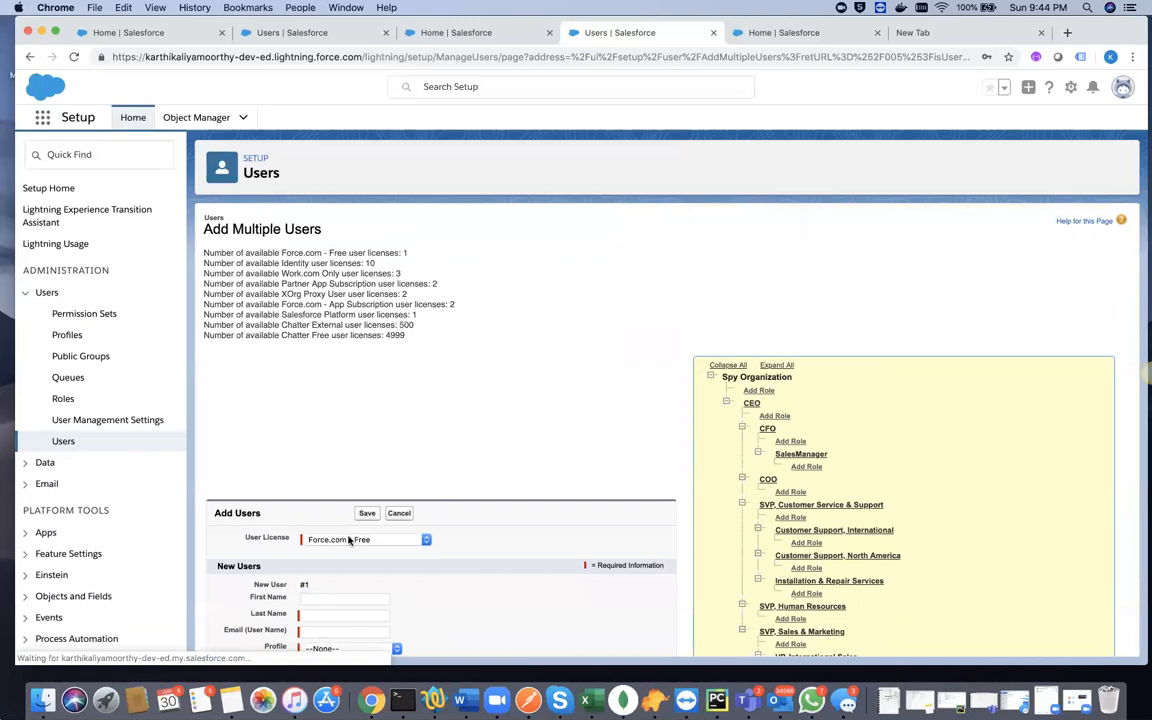
{"action": "scroll", "coordinate": [348, 541], "scroll_direction": "down", "scroll_amount": 3}
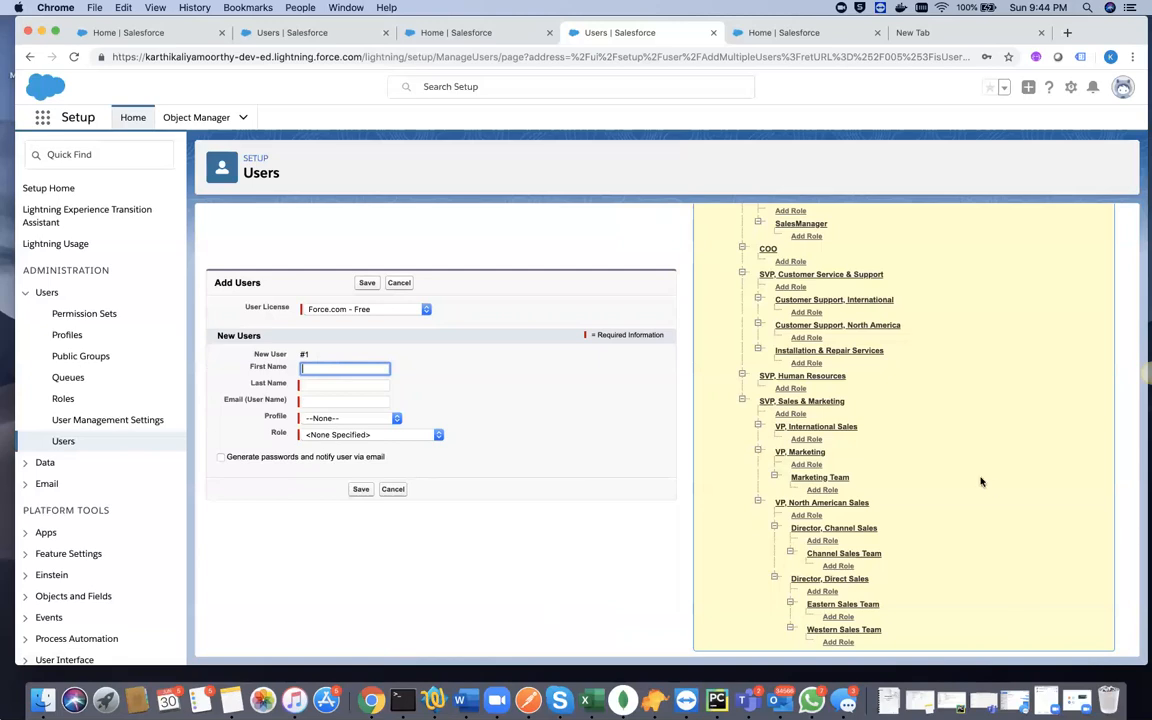
{"action": "scroll", "coordinate": [980, 480], "scroll_direction": "up", "scroll_amount": 3}
{"action": "scroll", "coordinate": [980, 482], "scroll_direction": "down", "scroll_amount": 2}
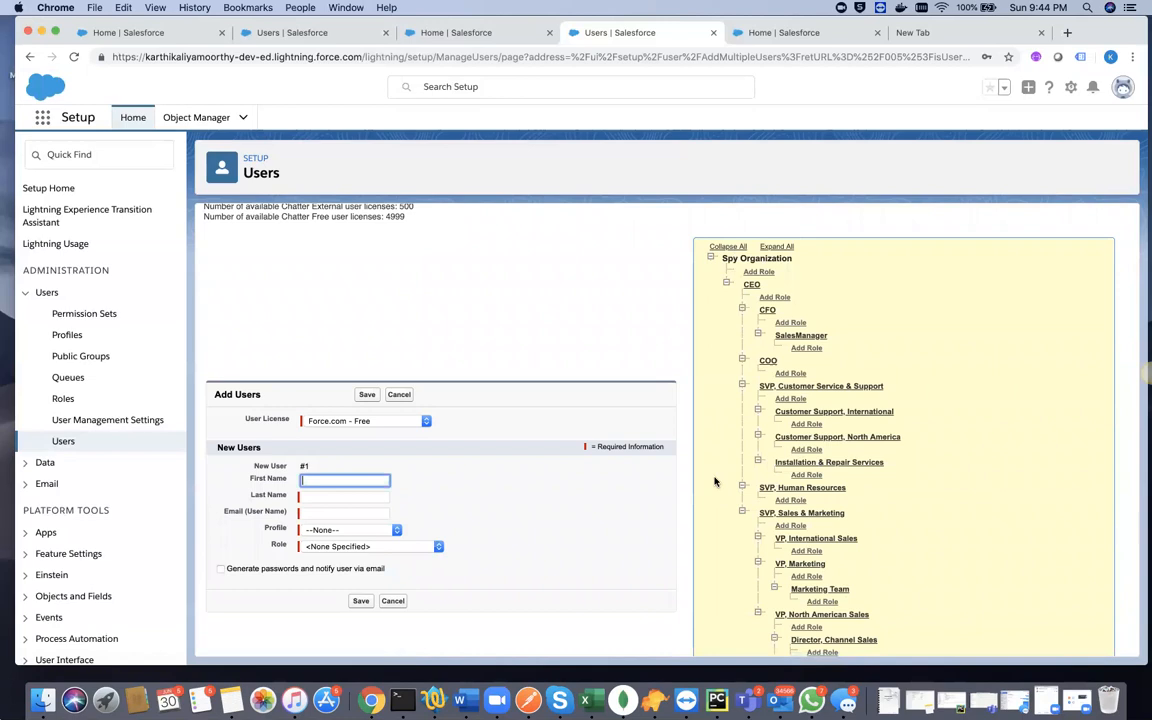
{"action": "left_click", "coordinate": [431, 545]}
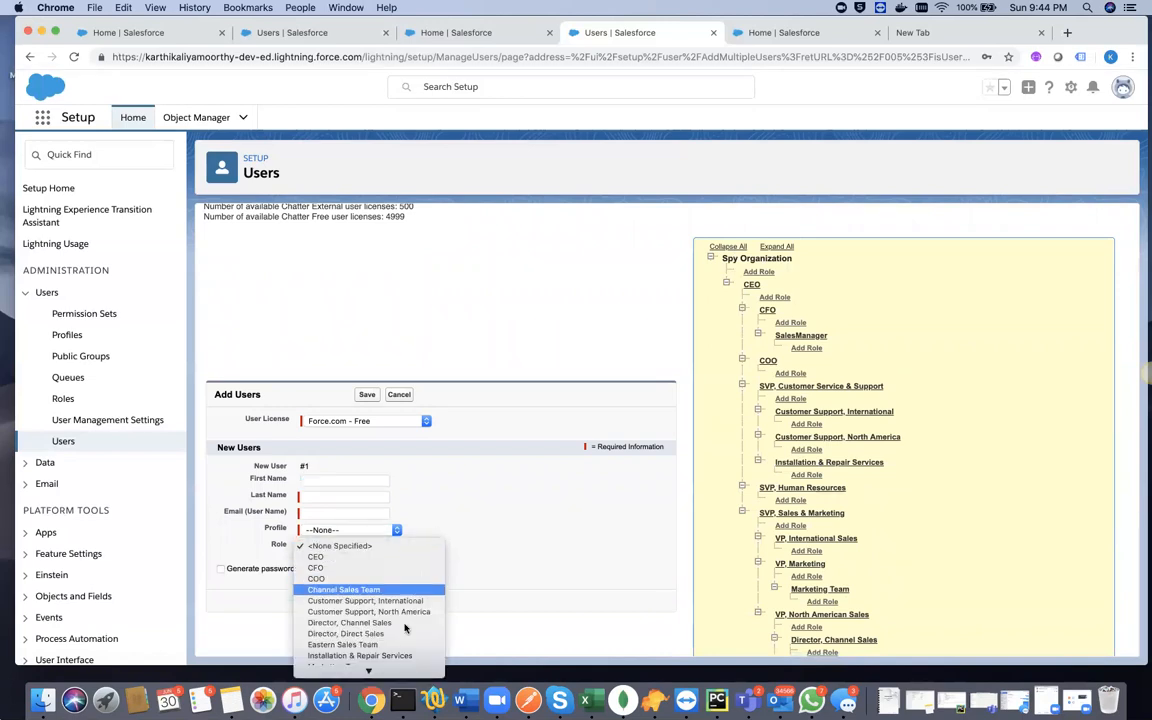
{"action": "left_click", "coordinate": [536, 553]}
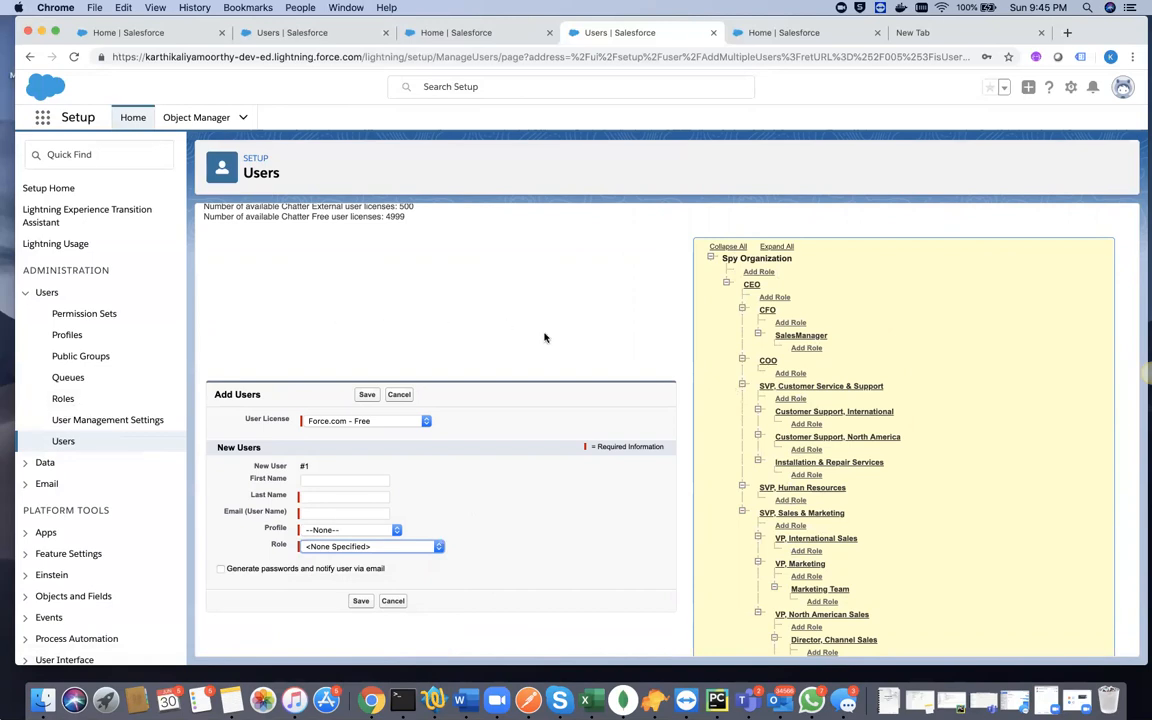
{"action": "scroll", "coordinate": [544, 337], "scroll_direction": "down", "scroll_amount": 2}
{"action": "scroll", "coordinate": [544, 337], "scroll_direction": "up", "scroll_amount": 5}
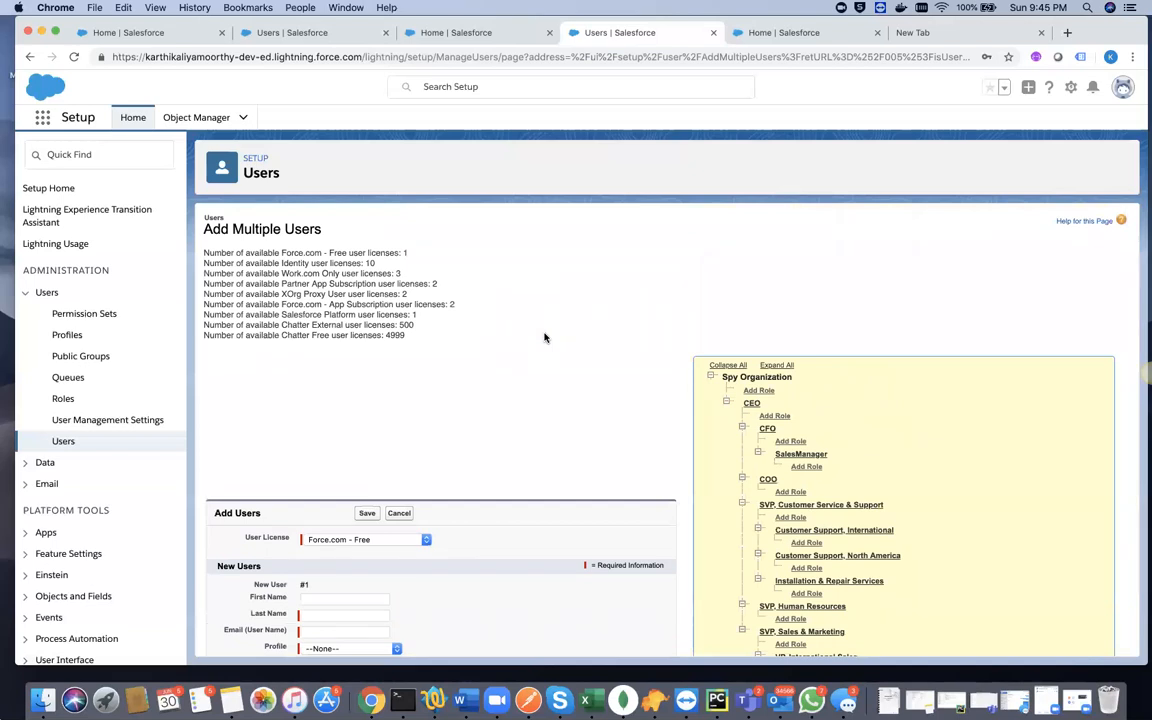
- Enable User Self Deactivate in User Management Settings
{"action": "left_click", "coordinate": [107, 421]}
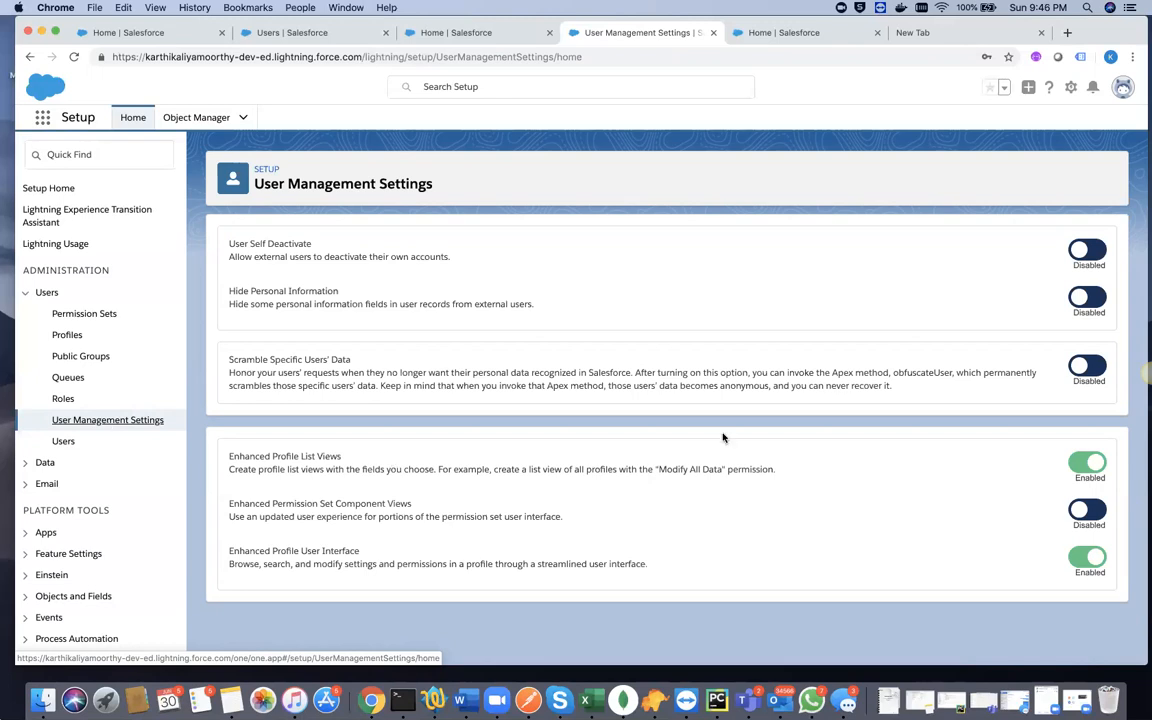
{"action": "left_click", "coordinate": [1099, 254]}
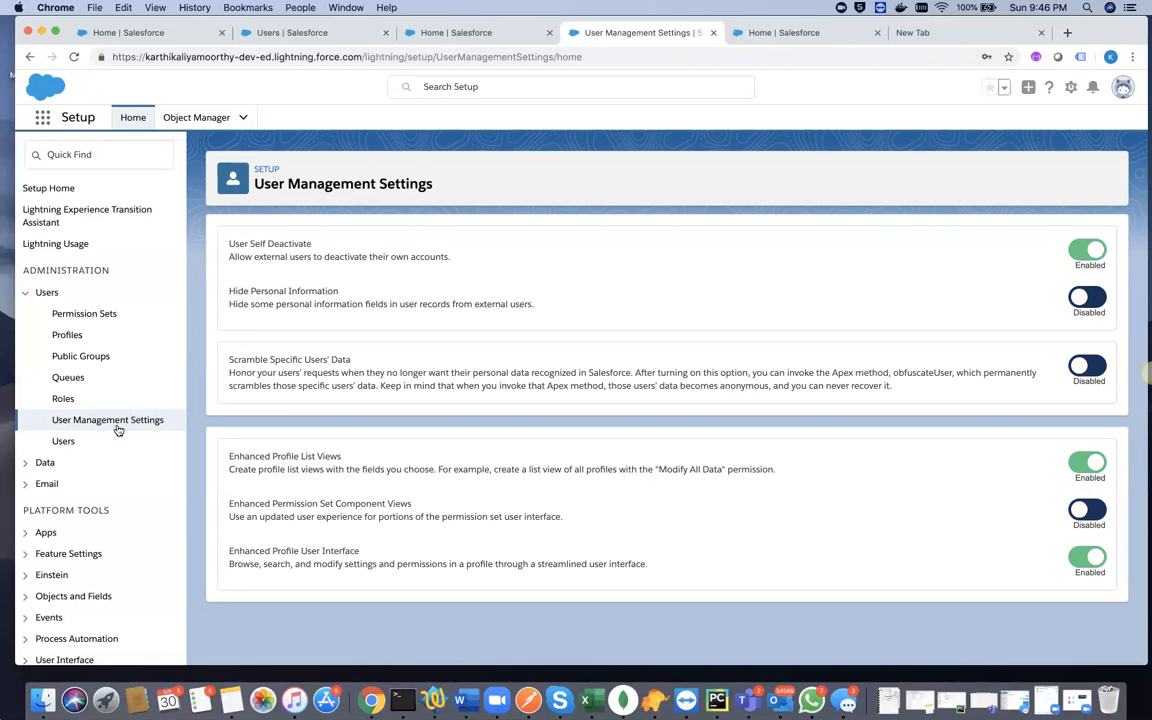
- Log in as the Director, Channel Sales user and open the list of all users in that session's Setup
{"action": "left_click", "coordinate": [63, 441]}
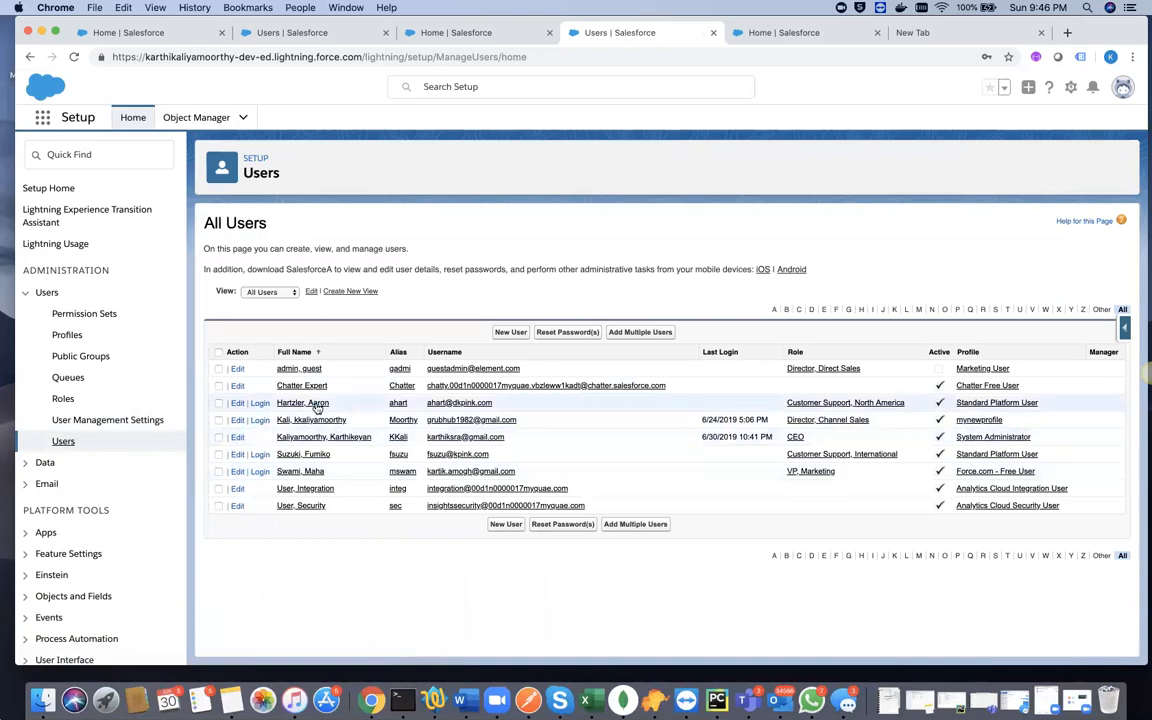
{"action": "left_click", "coordinate": [259, 420]}
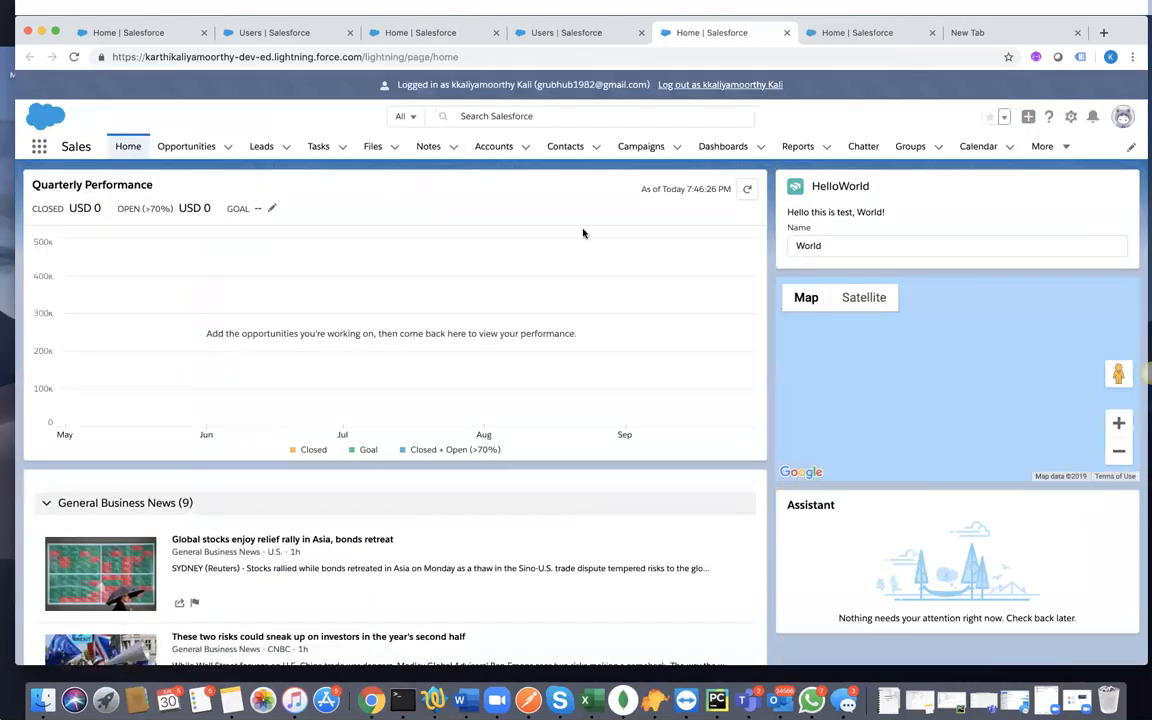
{"action": "left_click", "coordinate": [1070, 116]}
{"action": "left_click", "coordinate": [1040, 156]}
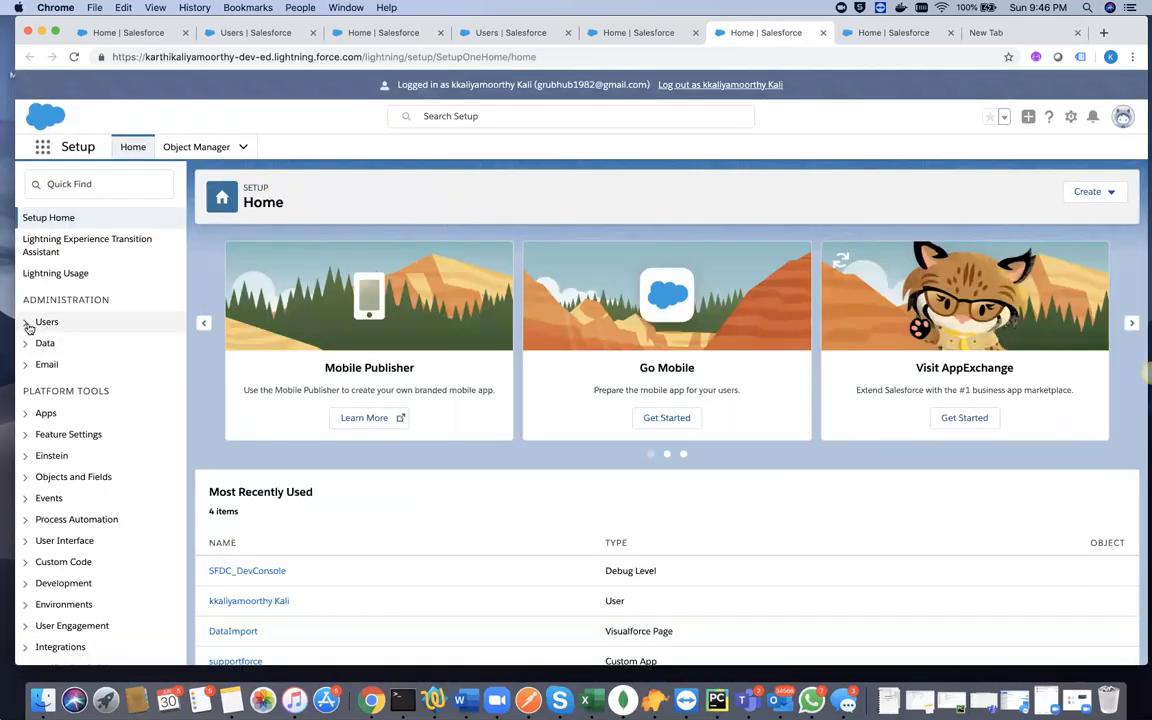
{"action": "left_click", "coordinate": [28, 323]}
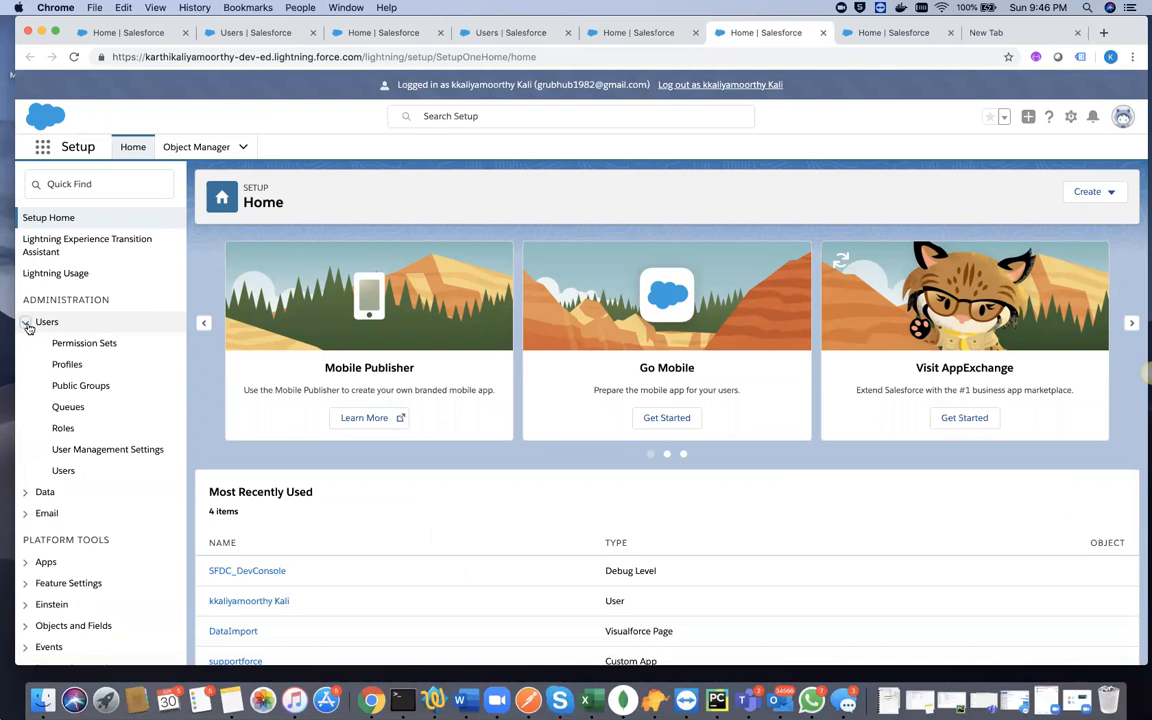
{"action": "left_click", "coordinate": [61, 472]}
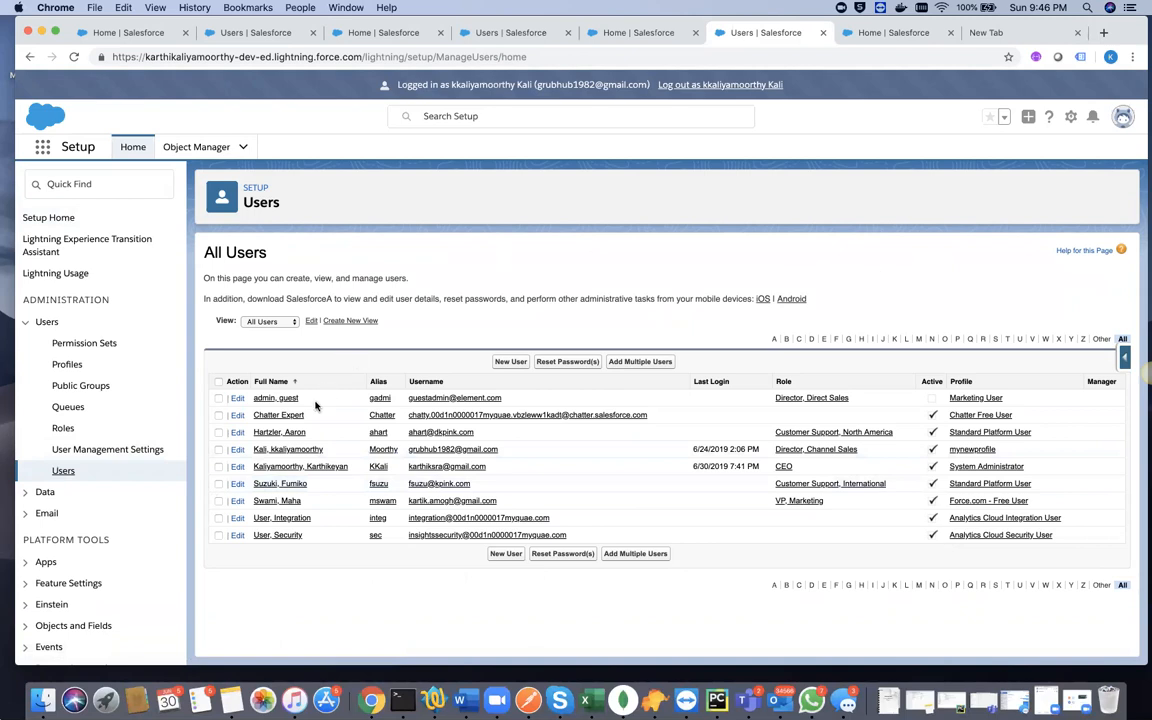
- Try to clear the Active status on the Director, Channel Sales user's edit page, look through its settings, and cancel the edit
{"action": "left_click", "coordinate": [239, 452]}
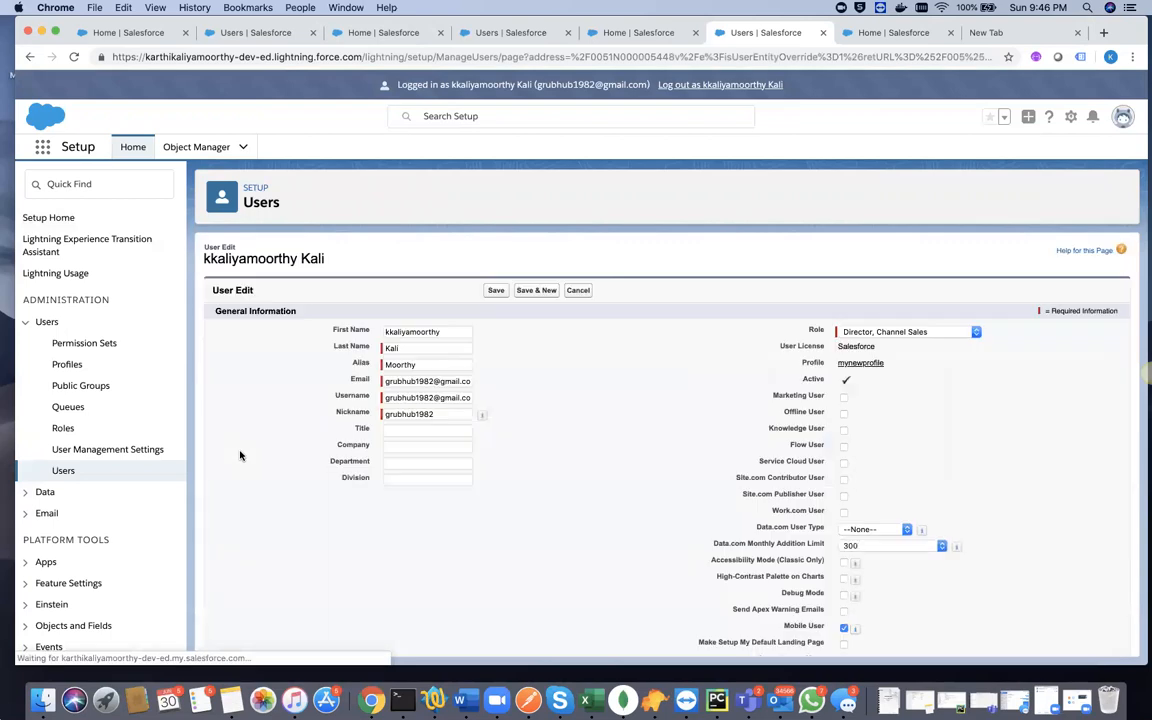
{"action": "left_click", "coordinate": [845, 380]}
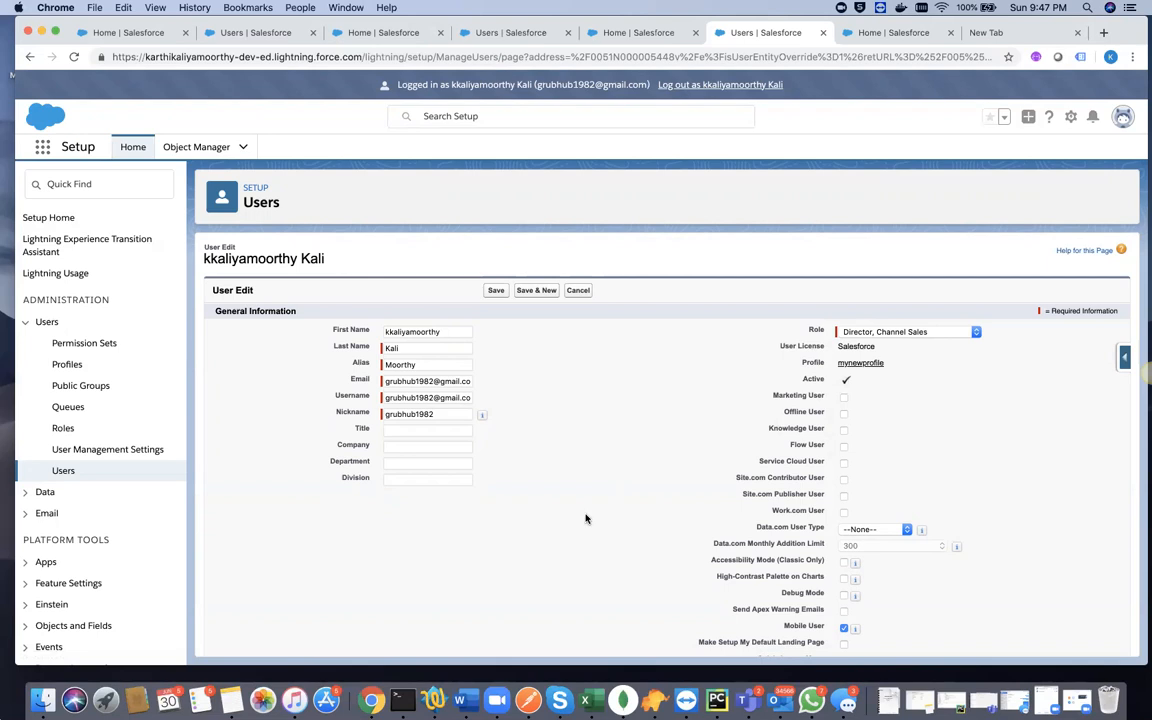
{"action": "scroll", "coordinate": [586, 517], "scroll_direction": "down", "scroll_amount": 5}
{"action": "scroll", "coordinate": [586, 518], "scroll_direction": "down", "scroll_amount": 5}
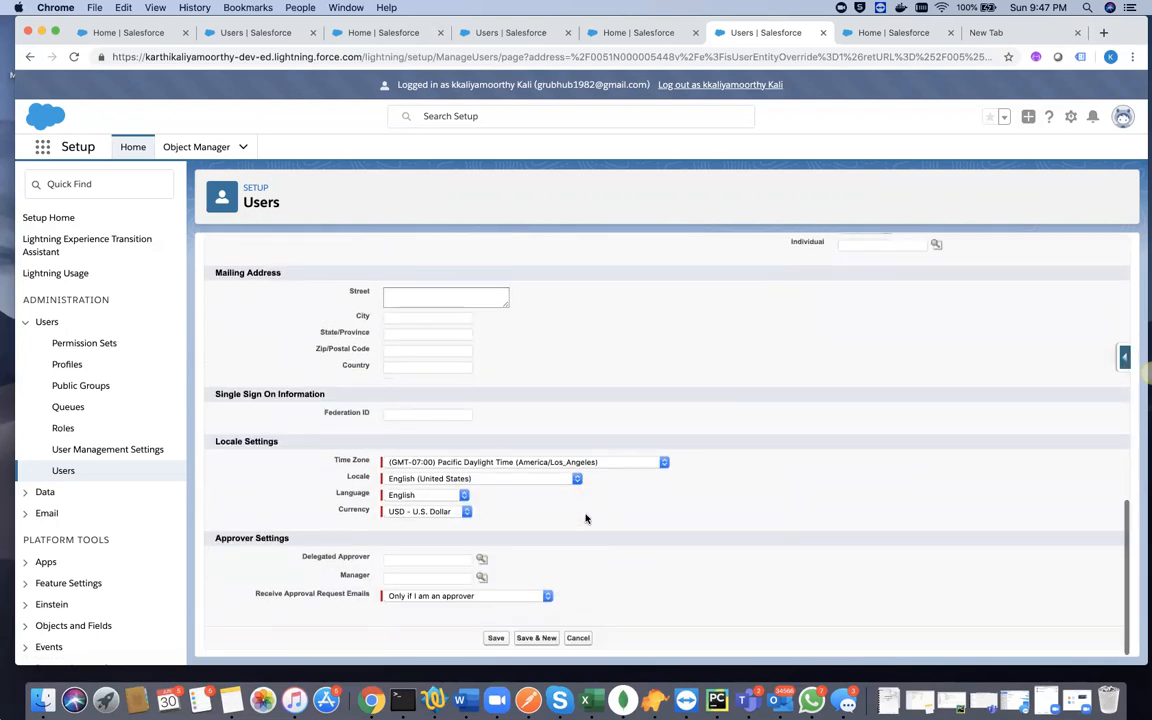
{"action": "scroll", "coordinate": [586, 518], "scroll_direction": "up", "scroll_amount": 10}
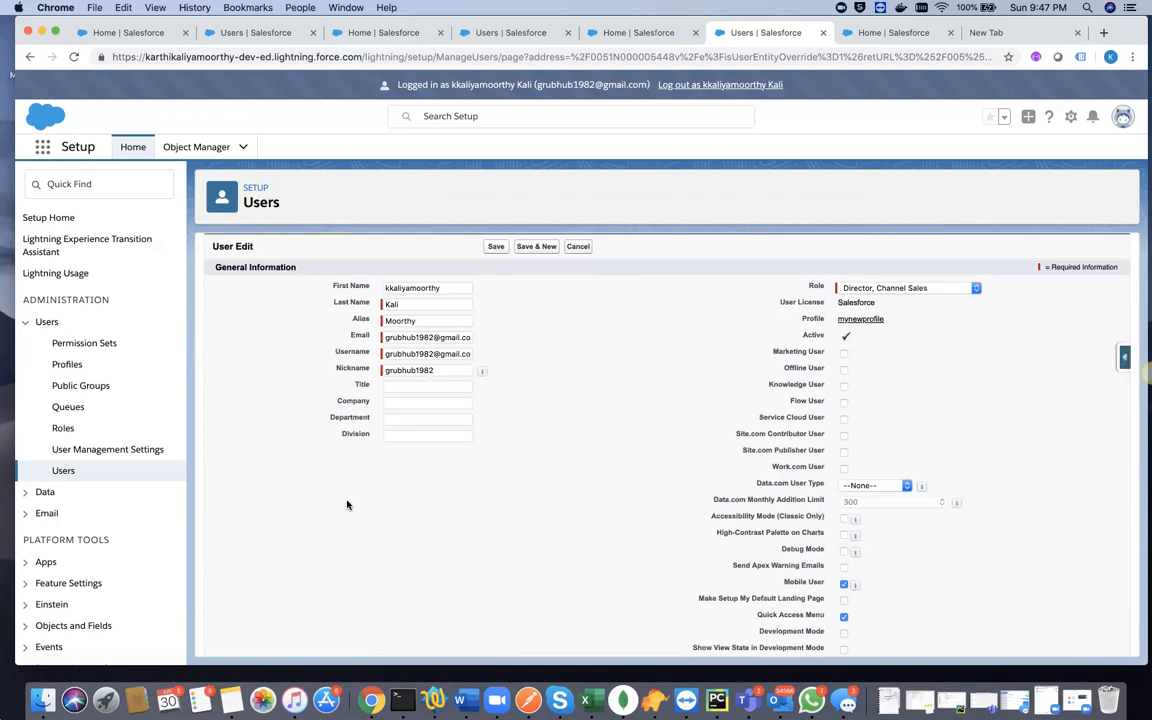
{"action": "left_click", "coordinate": [580, 246]}
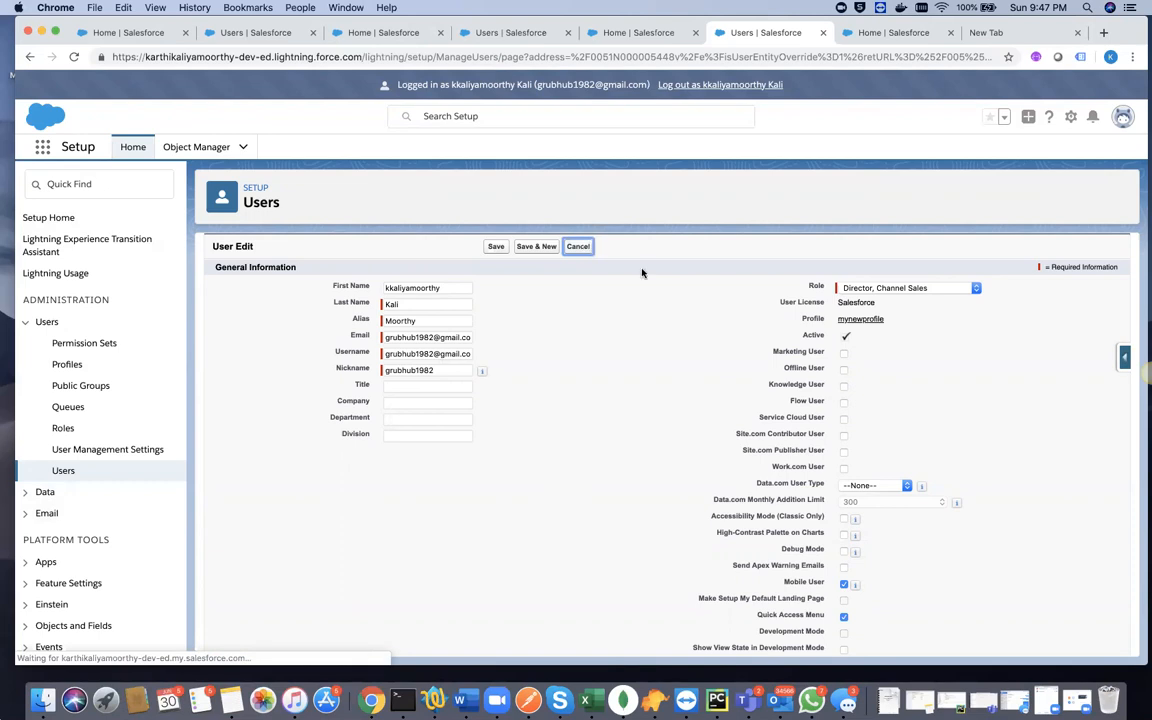
- Disable User Self Deactivate in User Management Settings
{"action": "left_click", "coordinate": [100, 450]}
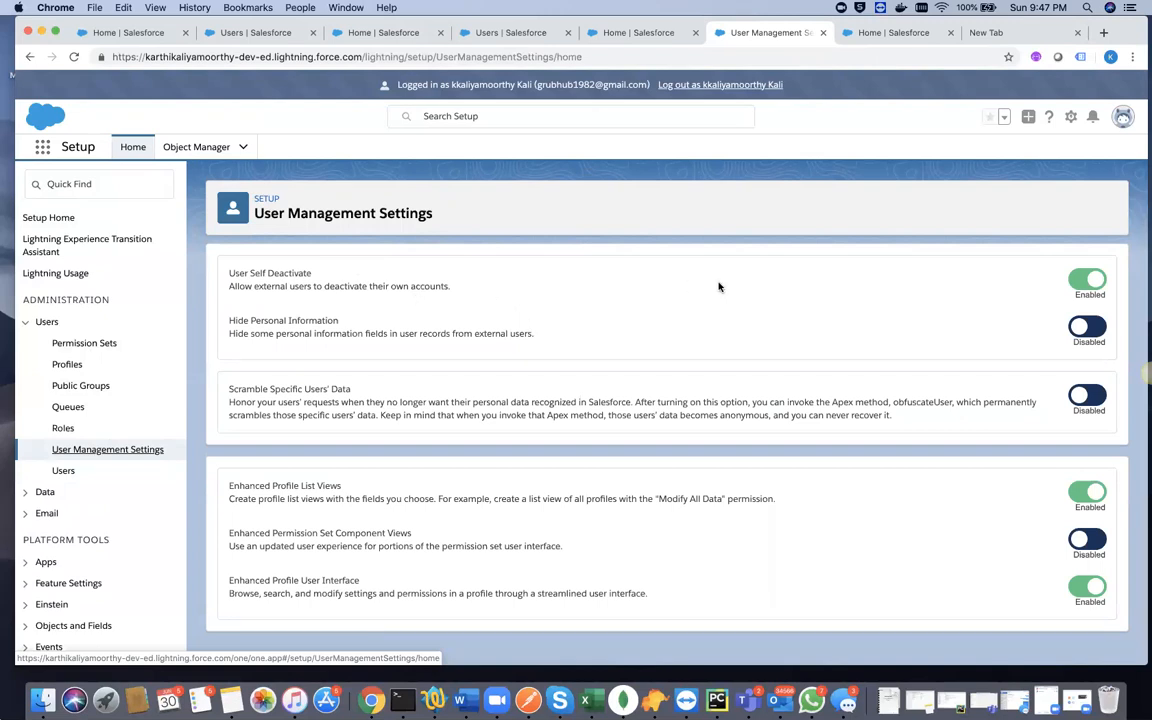
{"action": "left_click", "coordinate": [1080, 281]}
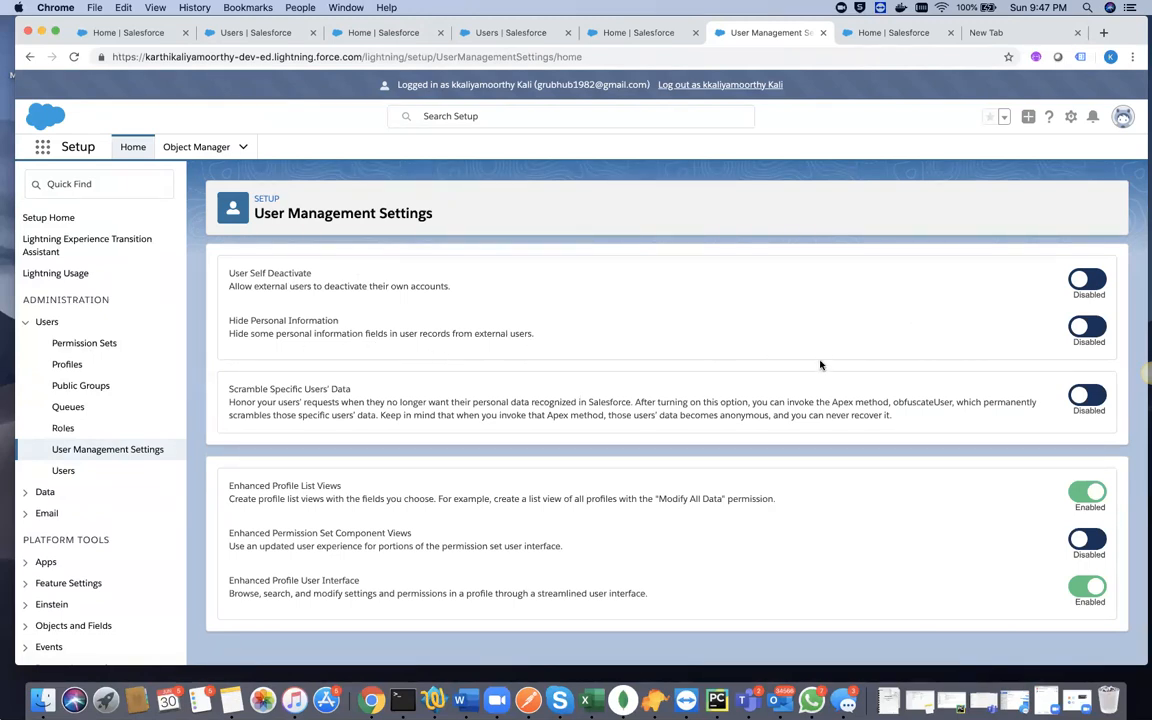
- Read the Scramble Specific Users' Data description, highlighting the words Apex, anonymous and recover
{"action": "scroll", "coordinate": [707, 356], "scroll_direction": "down", "scroll_amount": 1}
{"action": "triple_click", "coordinate": [838, 405]}
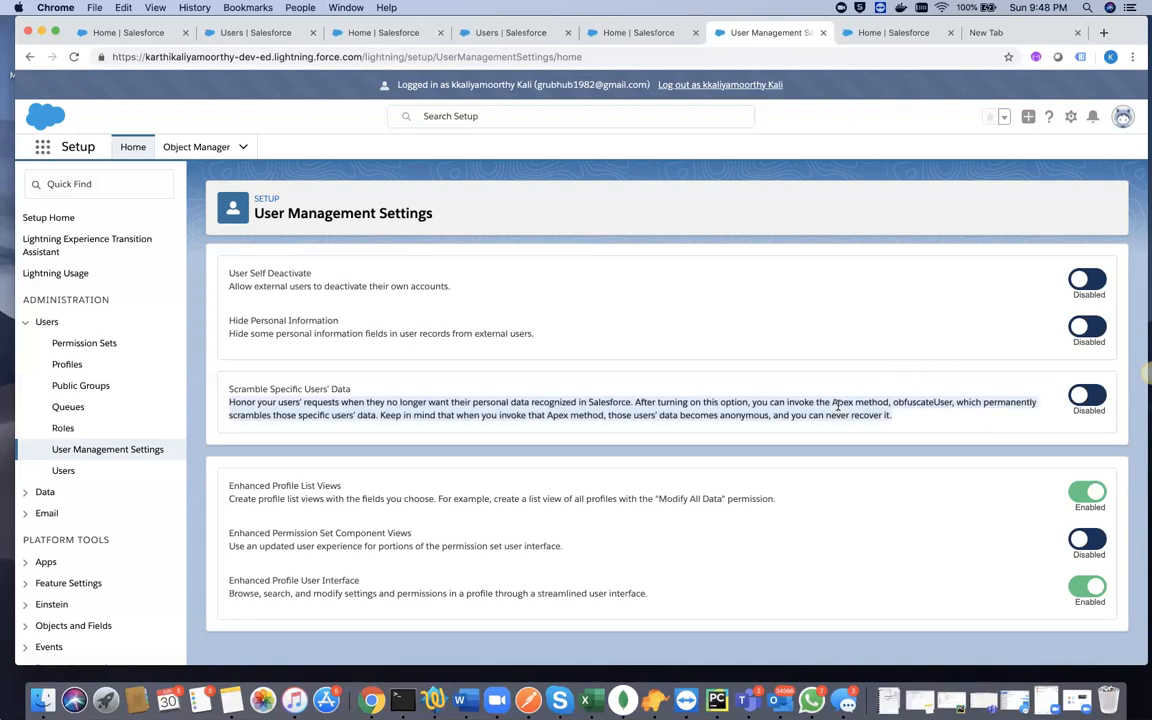
{"action": "double_click", "coordinate": [838, 405]}
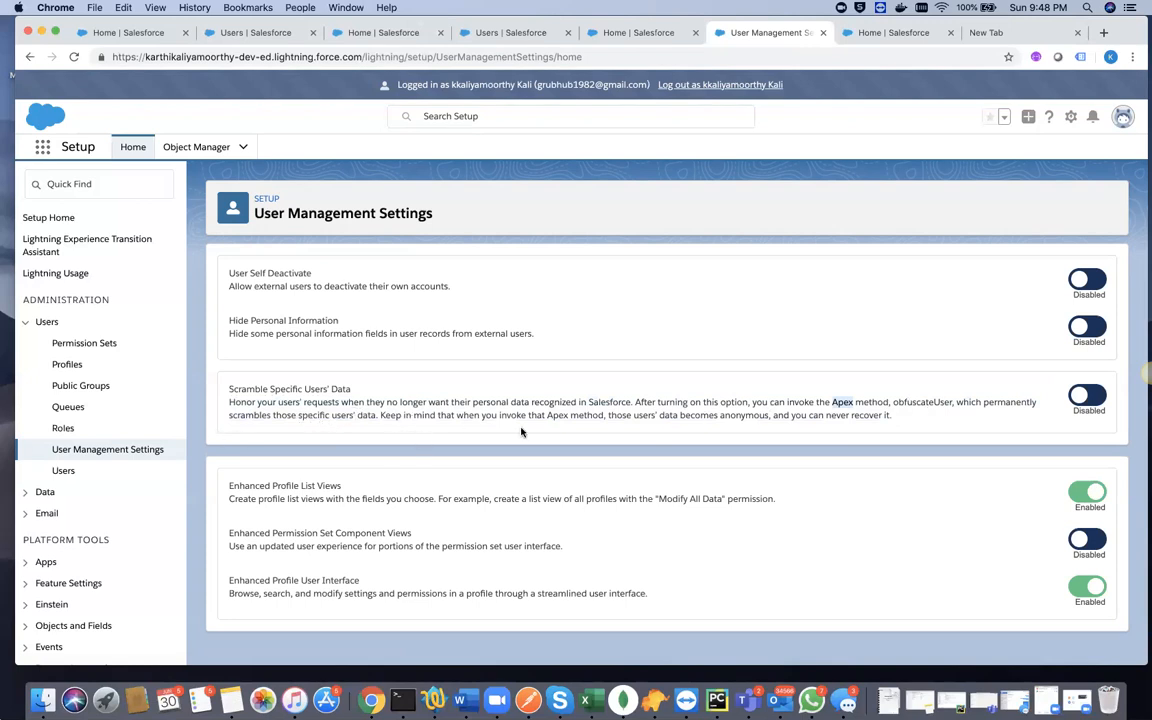
{"action": "double_click", "coordinate": [745, 415]}
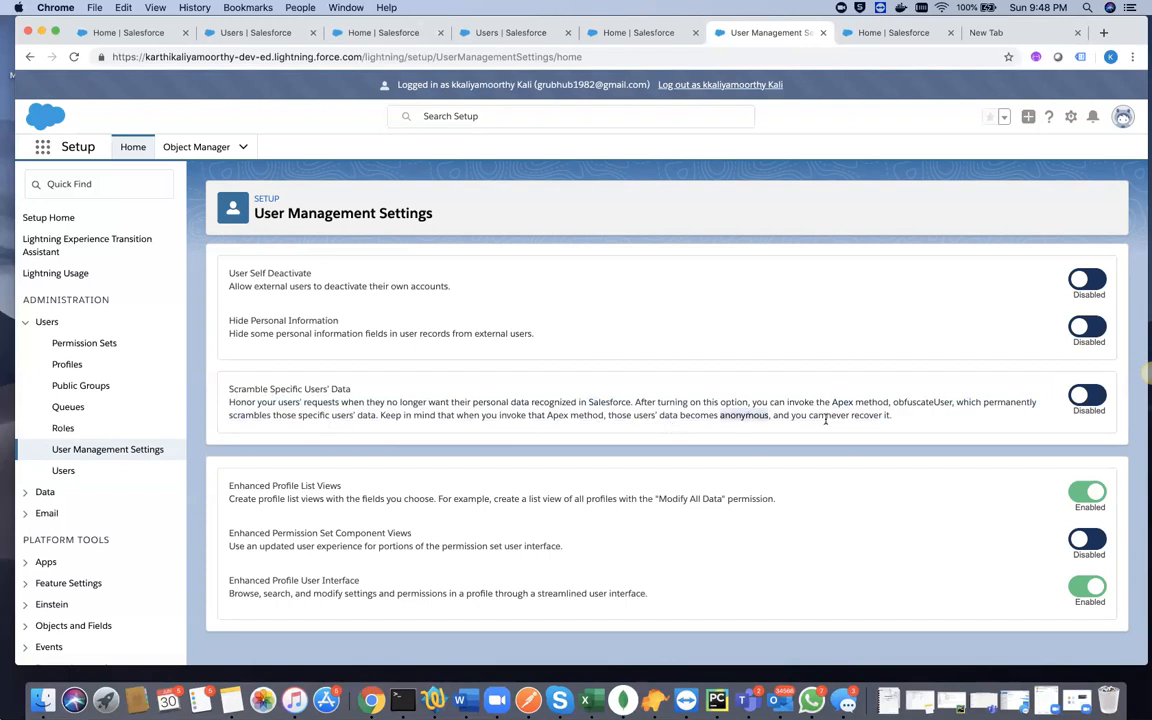
{"action": "double_click", "coordinate": [876, 414]}
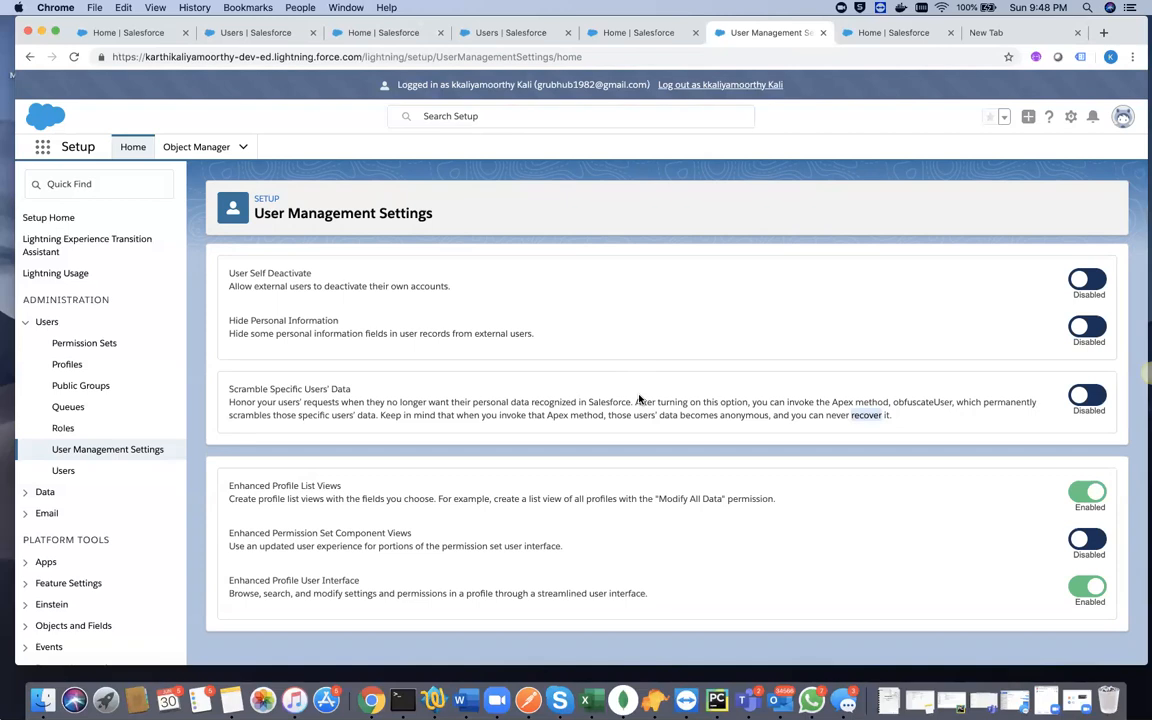
{"action": "double_click", "coordinate": [842, 402]}
- Browse the list of all profiles in Setup and open the custom Cleaner profile
{"action": "left_click", "coordinate": [68, 365]}
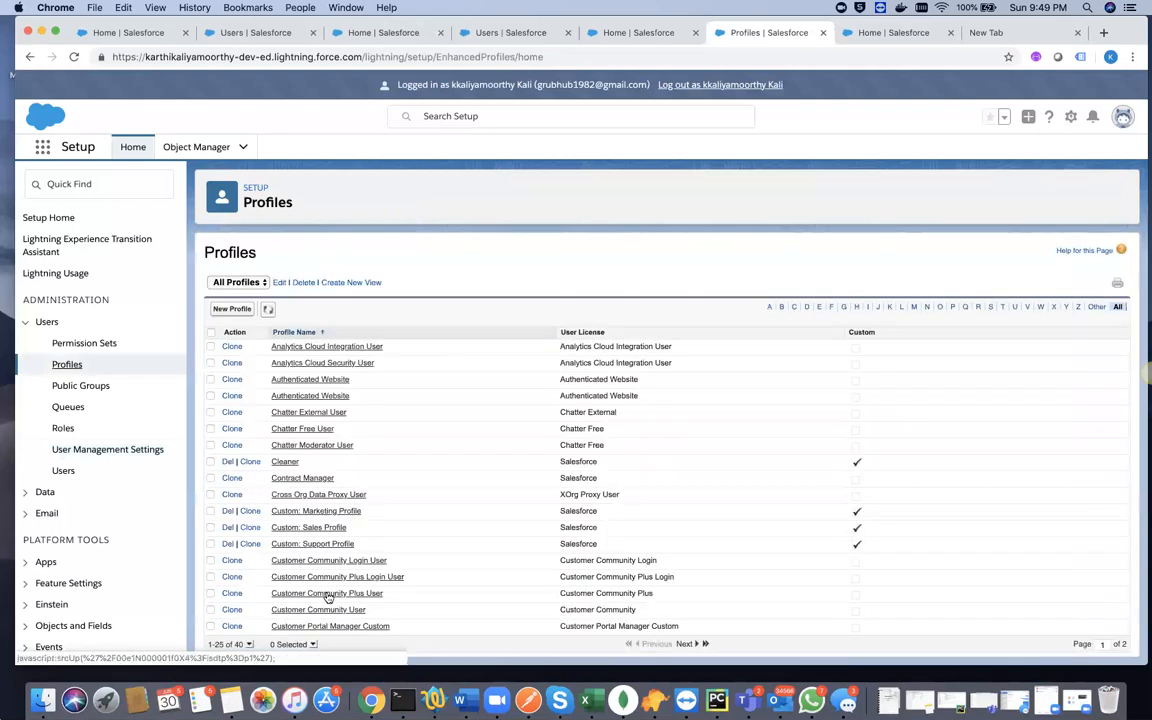
{"action": "scroll", "coordinate": [367, 484], "scroll_direction": "down", "scroll_amount": 3}
{"action": "scroll", "coordinate": [367, 484], "scroll_direction": "up", "scroll_amount": 3}
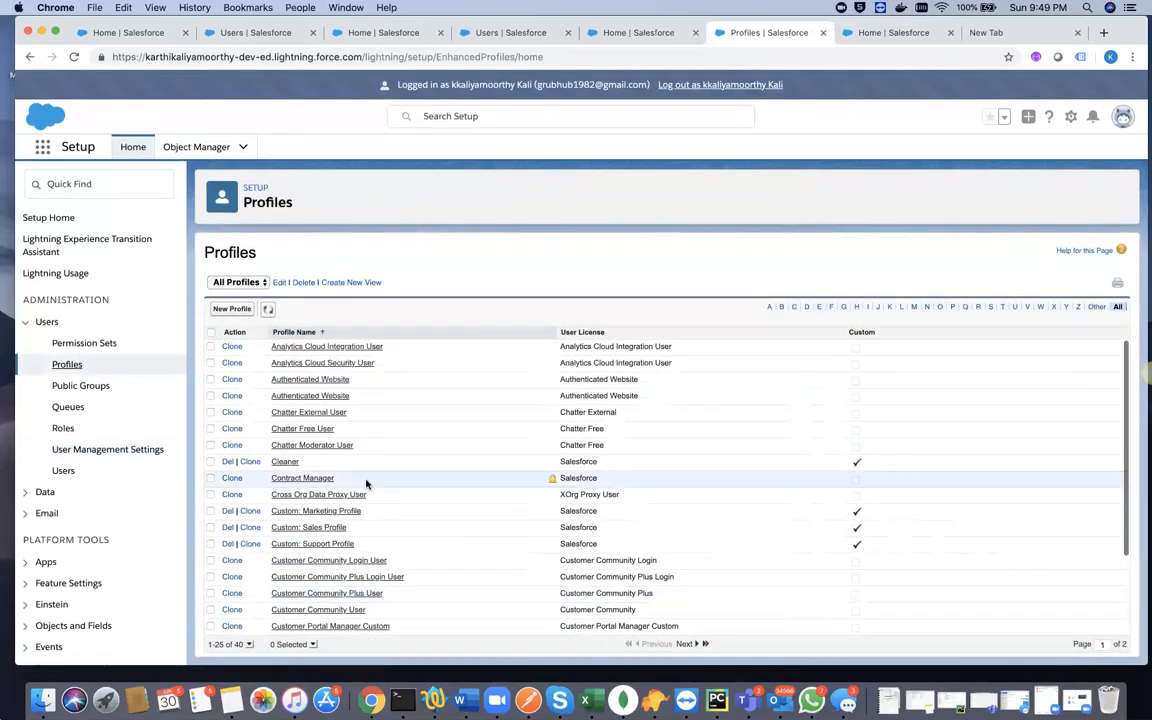
{"action": "scroll", "coordinate": [400, 497], "scroll_direction": "down", "scroll_amount": 3}
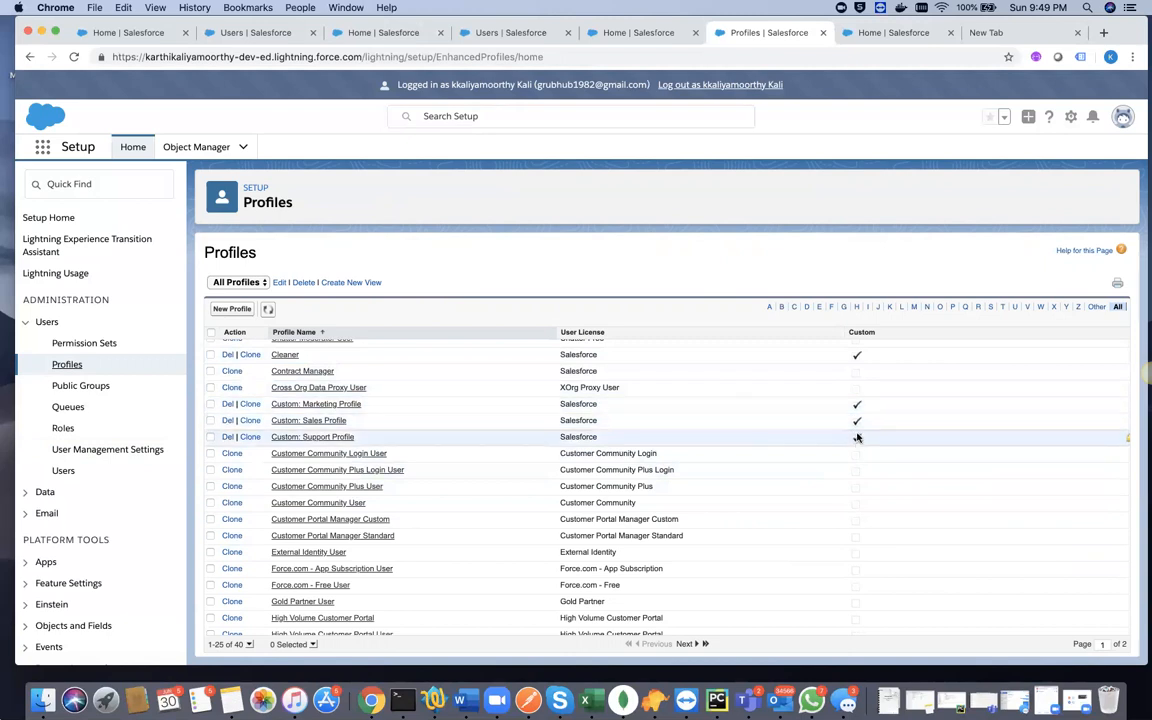
{"action": "left_click", "coordinate": [286, 355]}
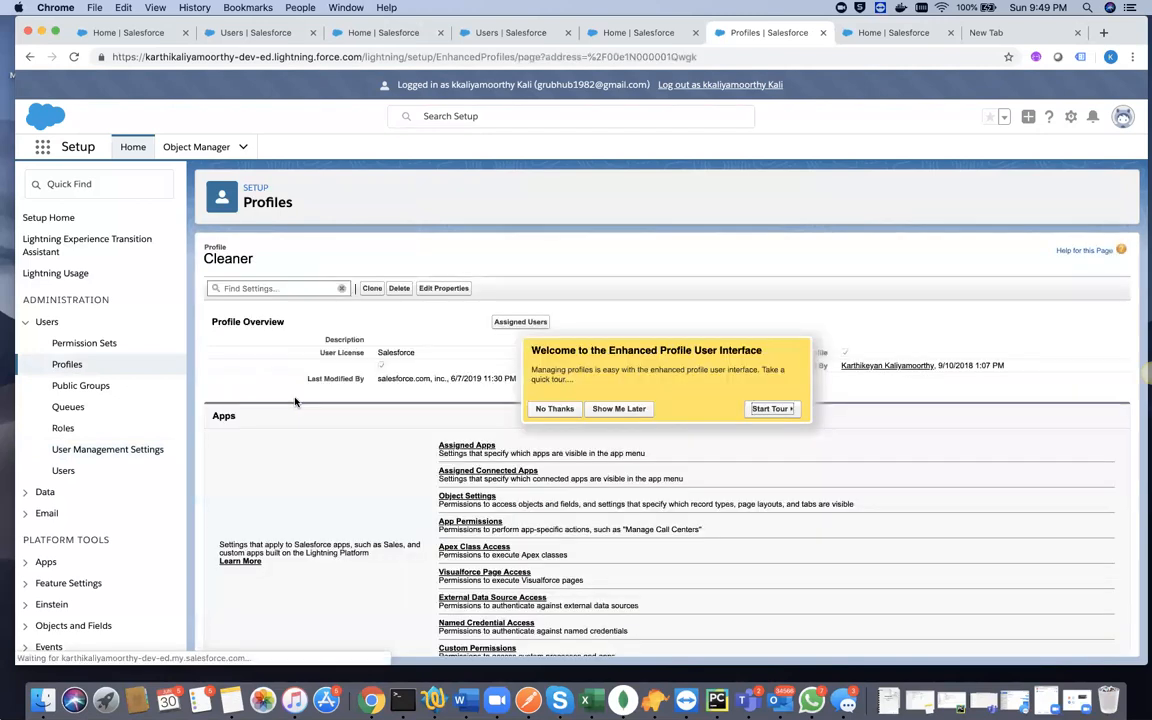
- Look through the Cleaner profile's Apps and System sections and open its Login Hours for editing
{"action": "scroll", "coordinate": [290, 488], "scroll_direction": "down", "scroll_amount": 5}
{"action": "scroll", "coordinate": [290, 488], "scroll_direction": "up", "scroll_amount": 5}
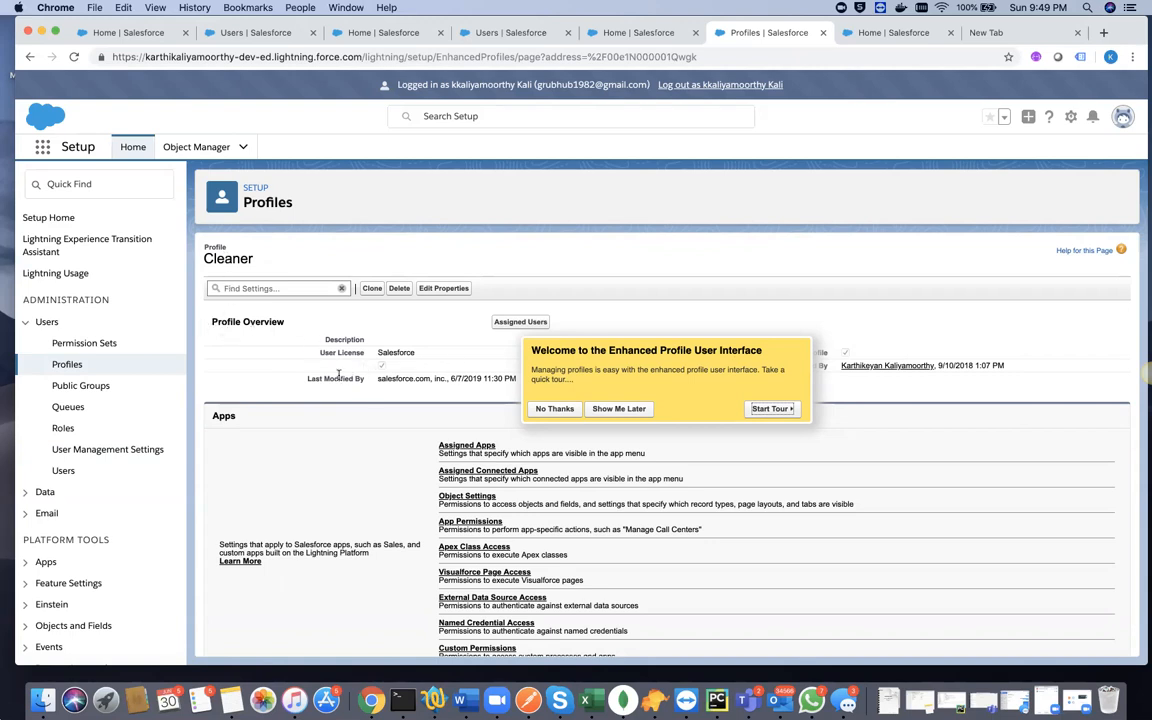
{"action": "scroll", "coordinate": [321, 500], "scroll_direction": "down", "scroll_amount": 3}
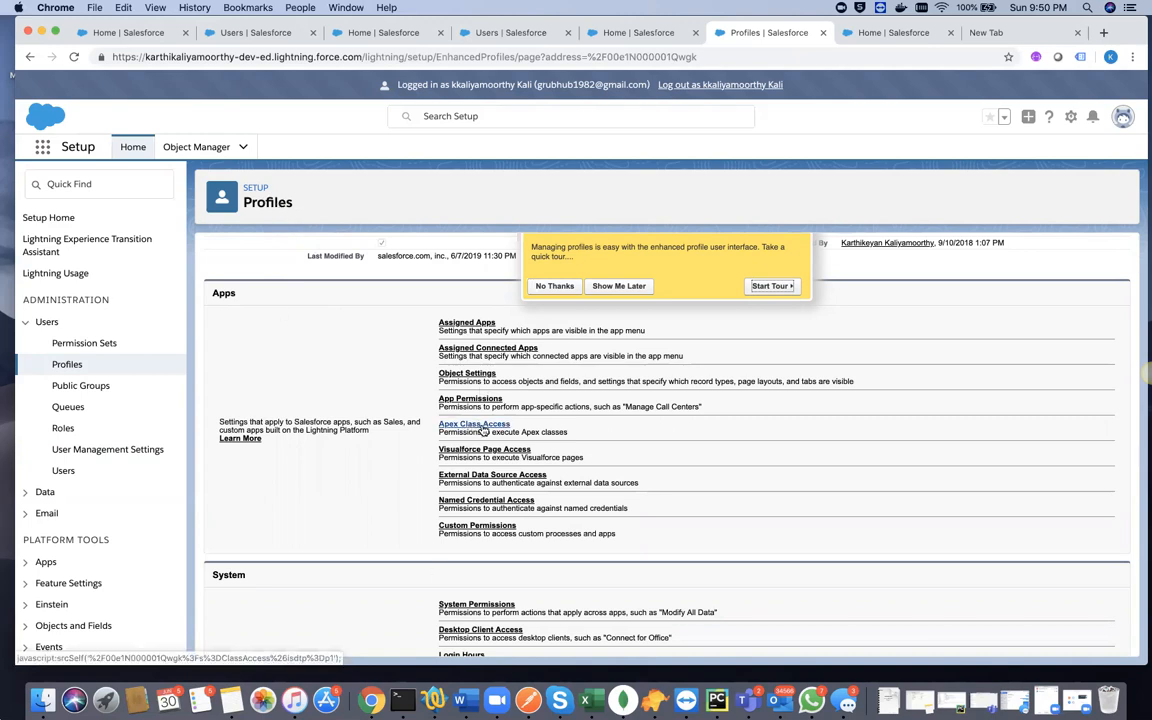
{"action": "scroll", "coordinate": [303, 476], "scroll_direction": "down", "scroll_amount": 5}
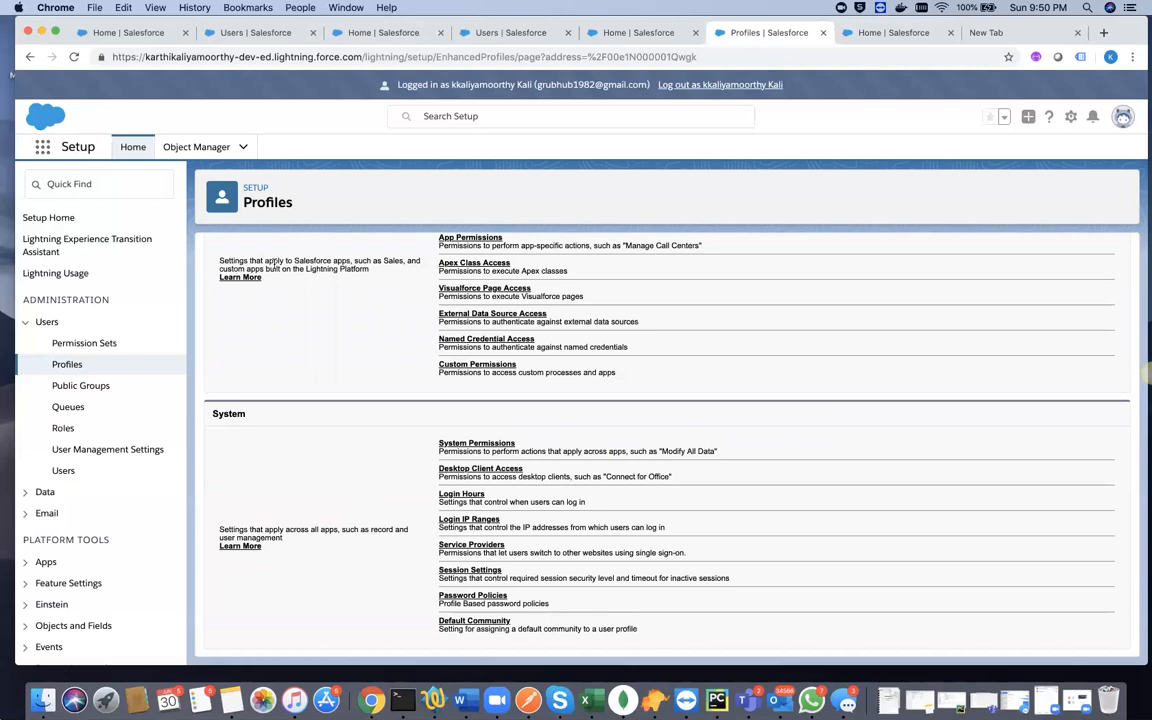
{"action": "scroll", "coordinate": [279, 455], "scroll_direction": "up", "scroll_amount": 5}
{"action": "scroll", "coordinate": [307, 503], "scroll_direction": "down", "scroll_amount": 5}
{"action": "left_click", "coordinate": [462, 499]}
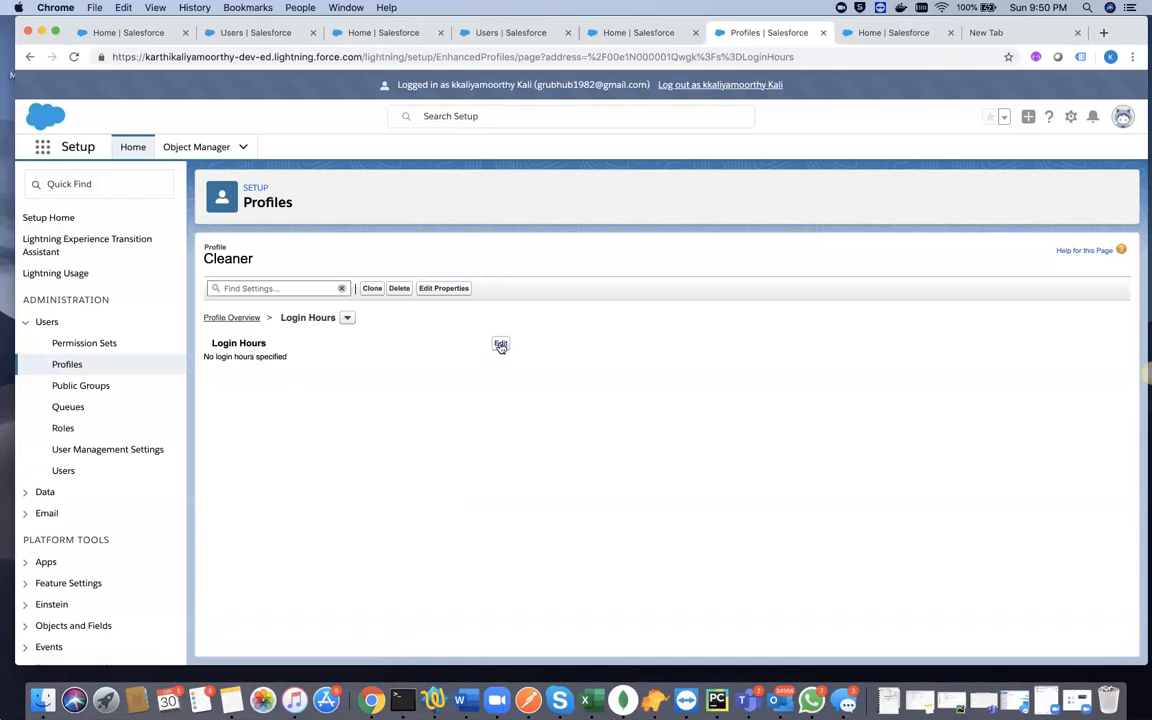
{"action": "left_click", "coordinate": [501, 345]}
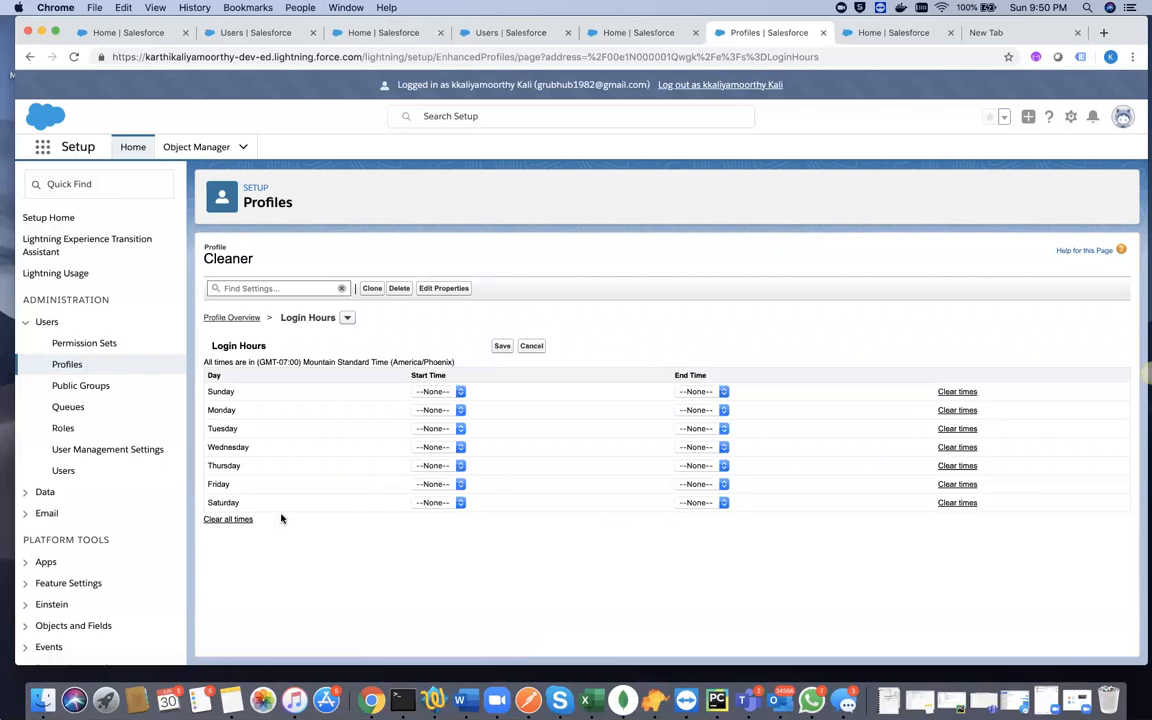
{"action": "double_click", "coordinate": [227, 257]}
- Return to the Cleaner profile overview without setting login hours and review its Apps and System permission groups
{"action": "left_click", "coordinate": [229, 319]}
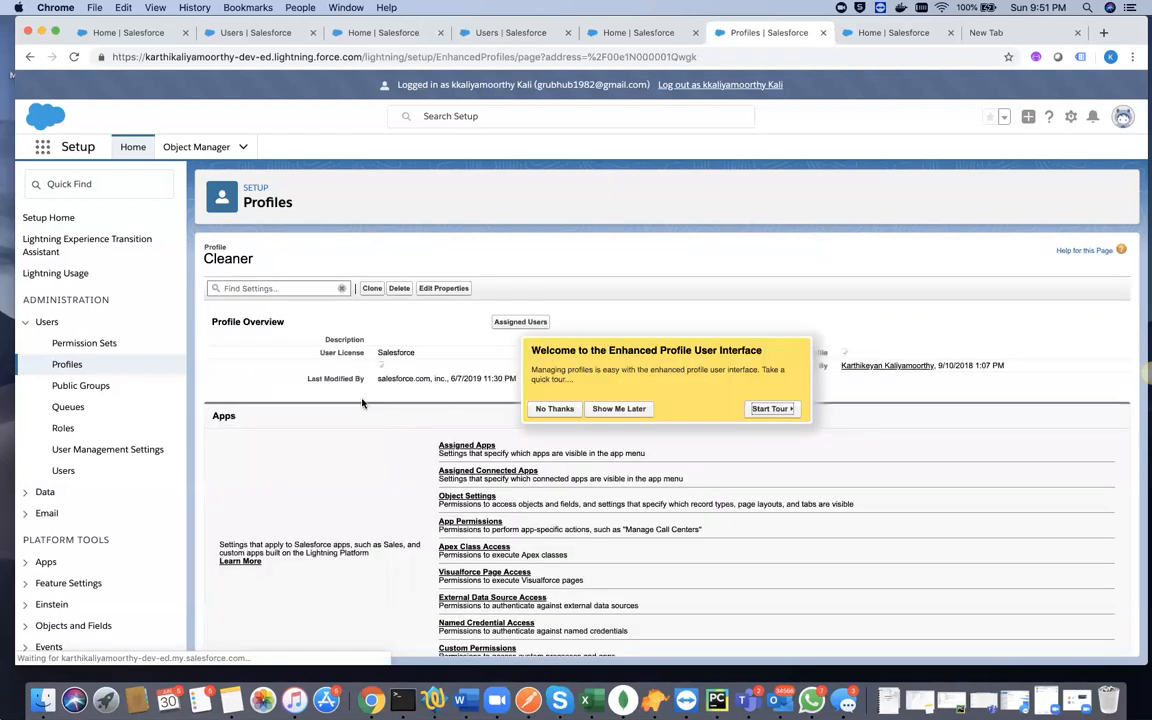
{"action": "scroll", "coordinate": [357, 496], "scroll_direction": "down", "scroll_amount": 3}
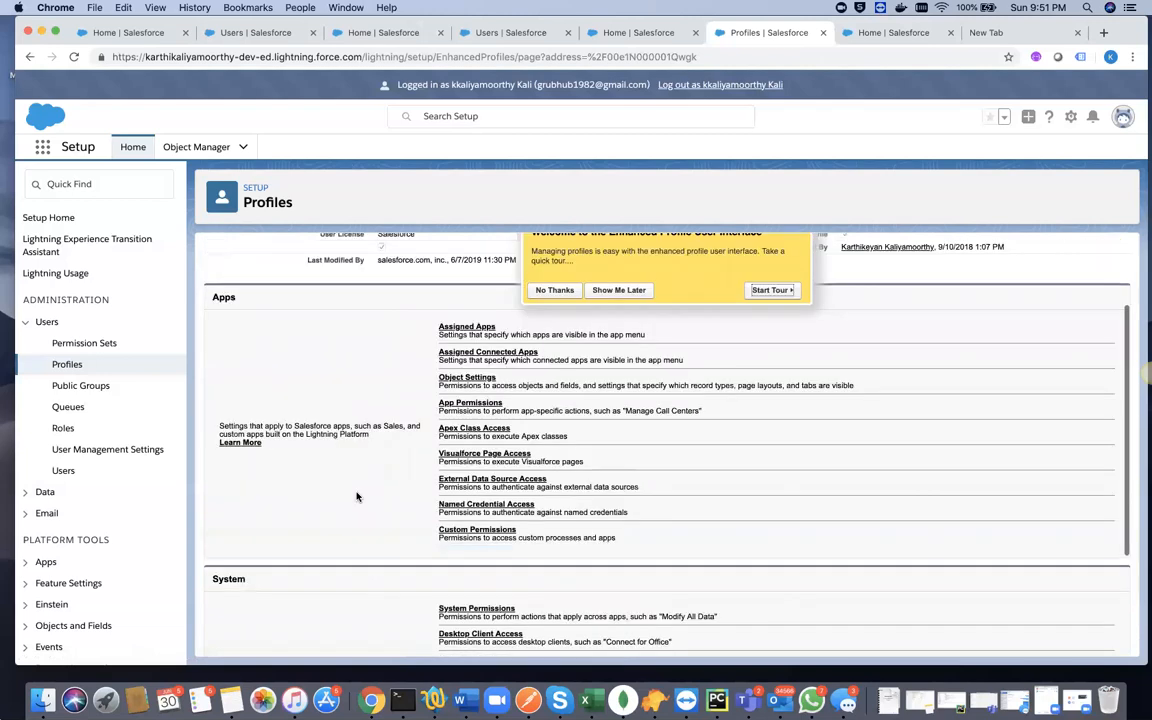
{"action": "scroll", "coordinate": [357, 494], "scroll_direction": "up", "scroll_amount": 3}
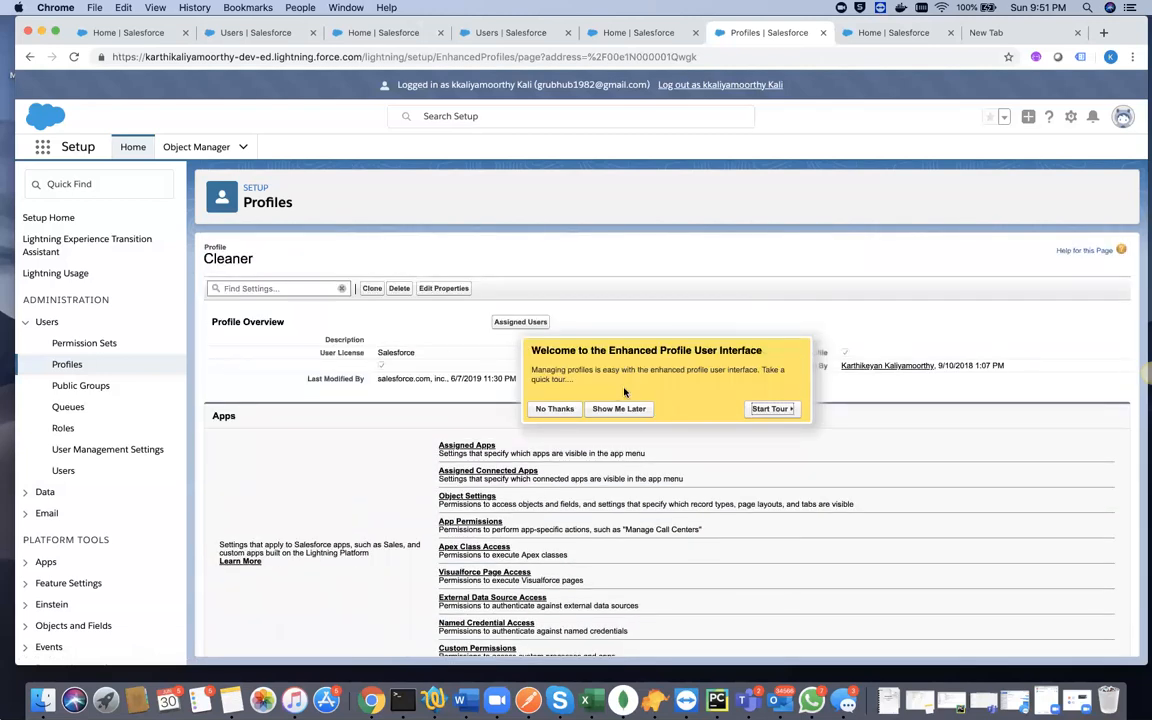
{"action": "scroll", "coordinate": [340, 420], "scroll_direction": "down", "scroll_amount": 5}
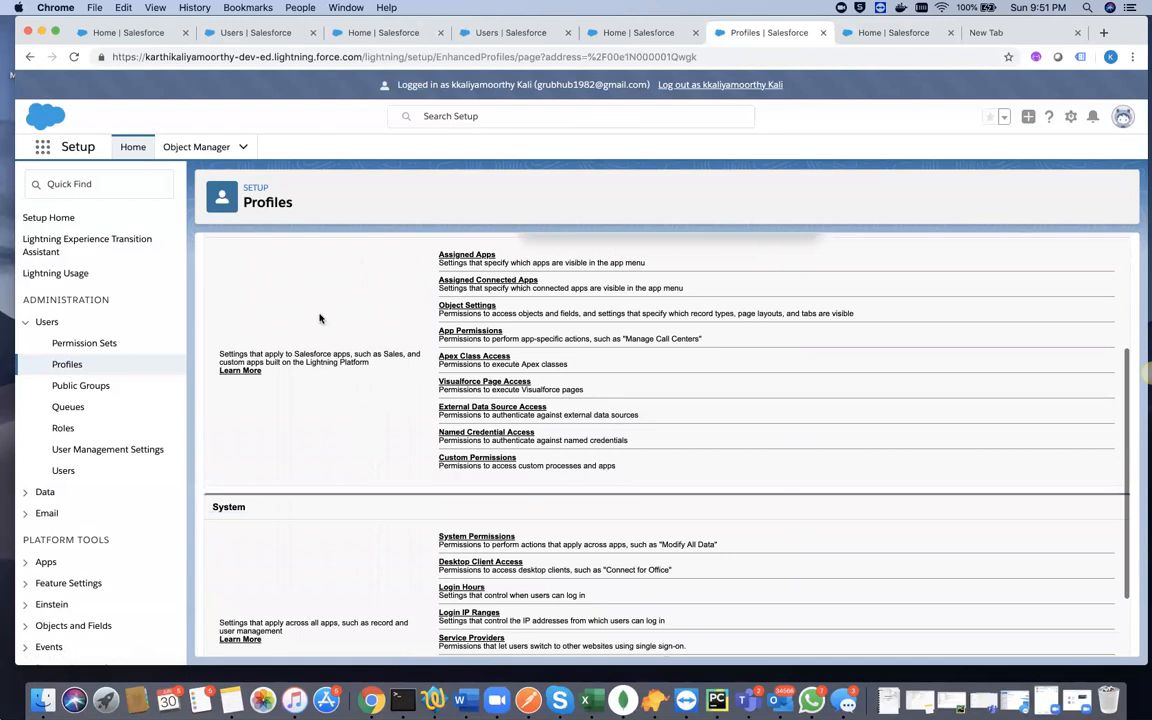
{"action": "scroll", "coordinate": [321, 389], "scroll_direction": "up", "scroll_amount": 3}
{"action": "scroll", "coordinate": [321, 389], "scroll_direction": "down", "scroll_amount": 3}
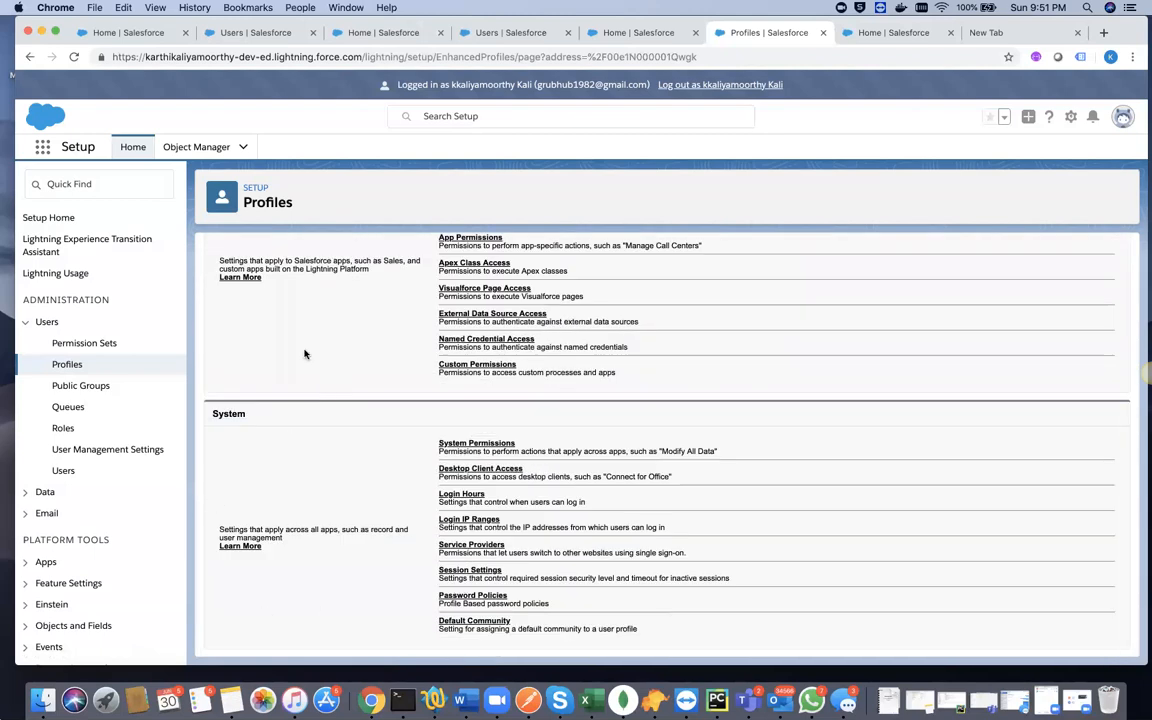
{"action": "scroll", "coordinate": [300, 340], "scroll_direction": "up", "scroll_amount": 3}
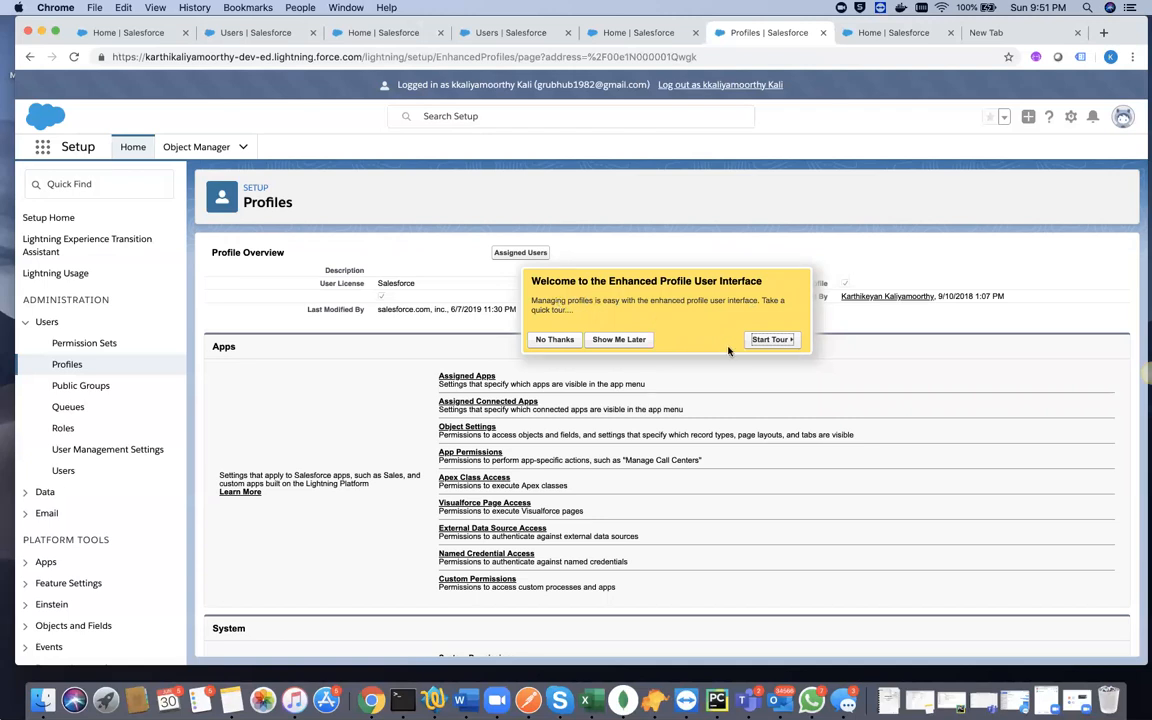
- Go through all five parts of the Enhanced Profile User Interface tour and end it
{"action": "left_click", "coordinate": [771, 340]}
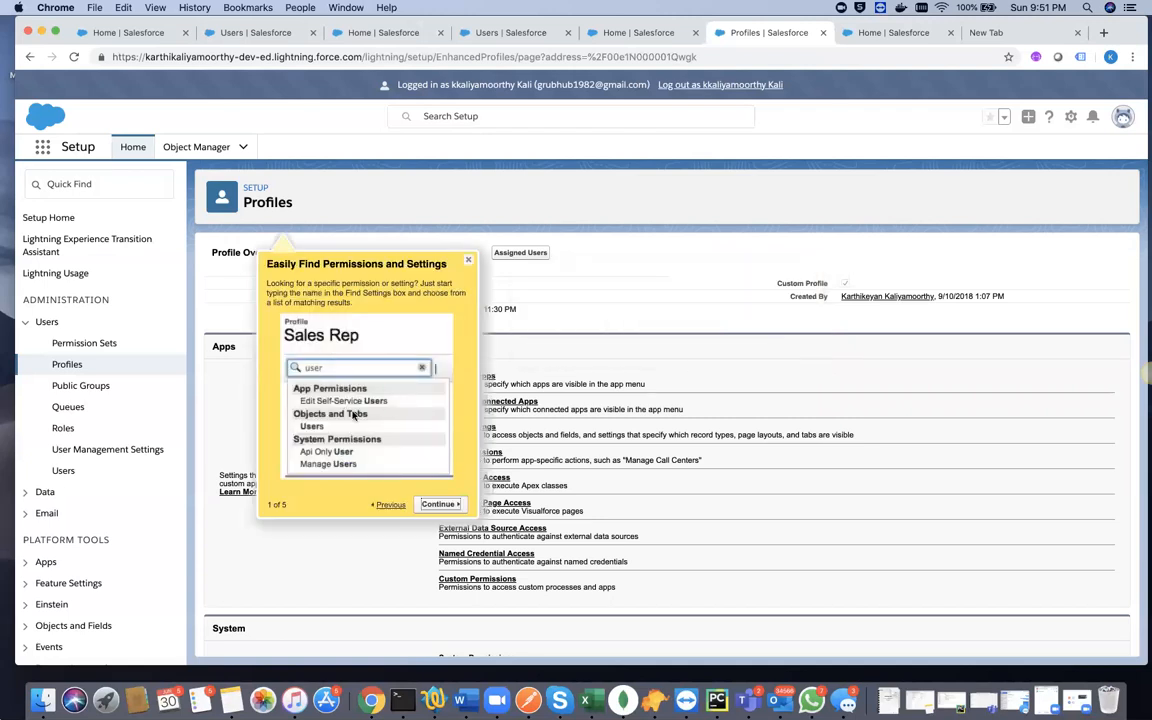
{"action": "left_click", "coordinate": [440, 505]}
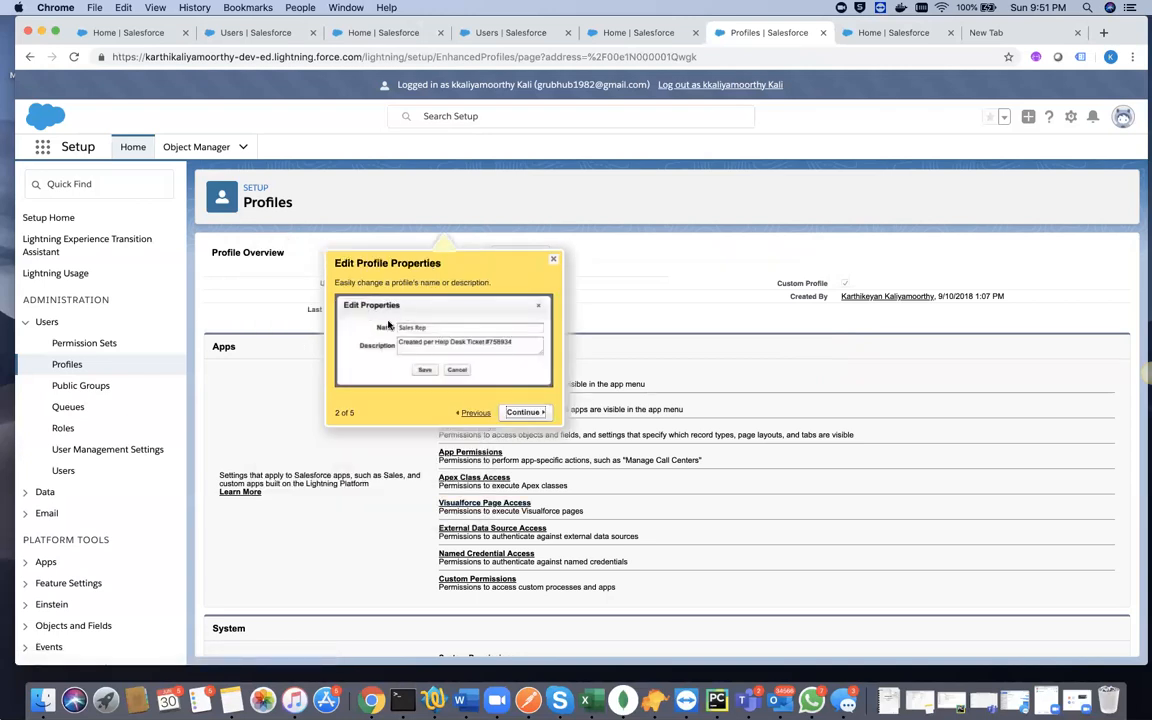
{"action": "left_click", "coordinate": [520, 412]}
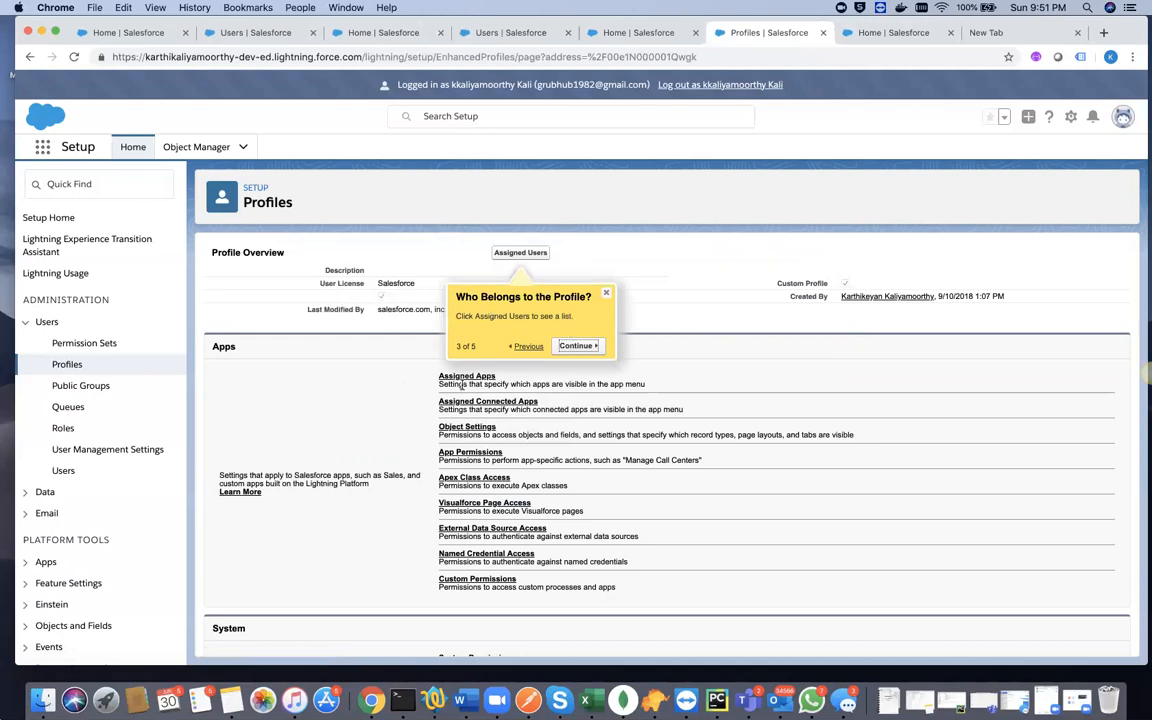
{"action": "left_click", "coordinate": [577, 347]}
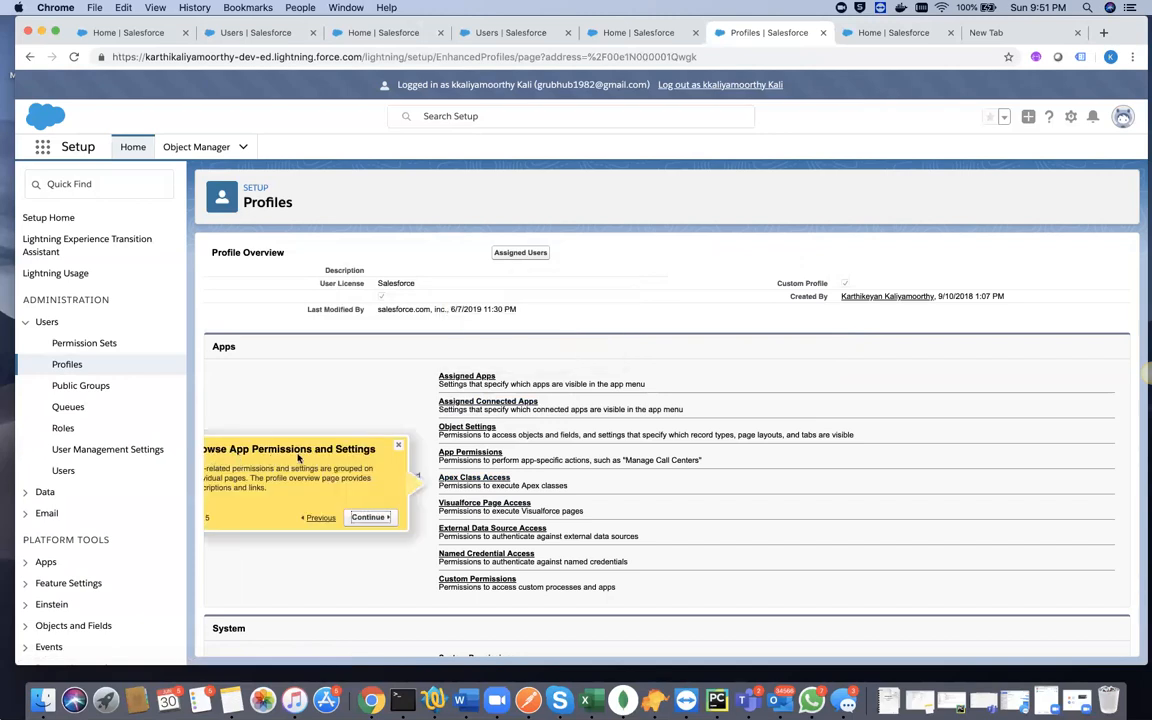
{"action": "left_click", "coordinate": [365, 516]}
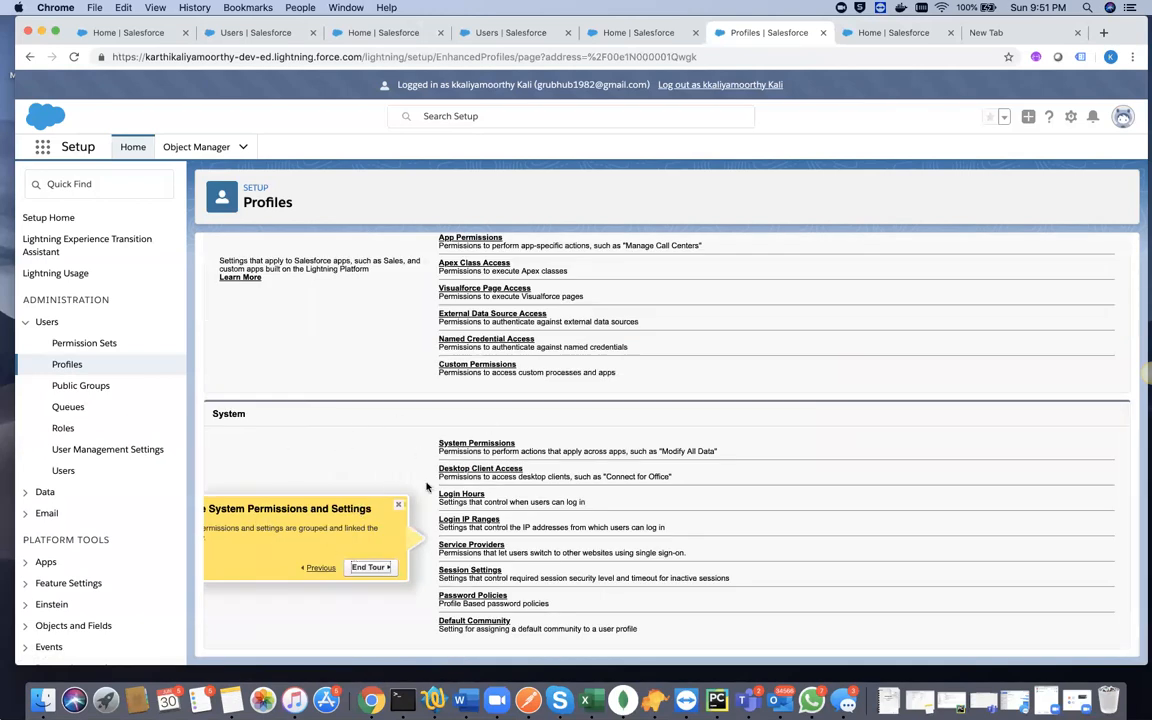
{"action": "left_click", "coordinate": [370, 567]}
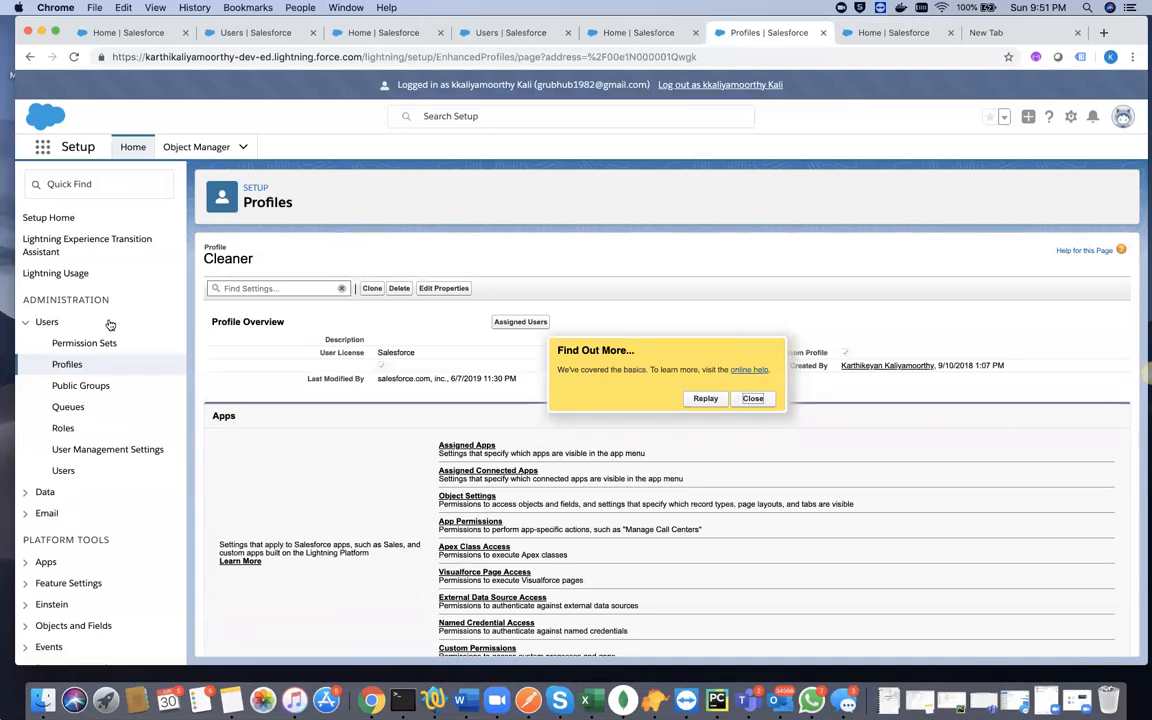
- Open User Management Settings and look through the Setup navigation tree, expanding the Development category
{"action": "left_click", "coordinate": [108, 450]}
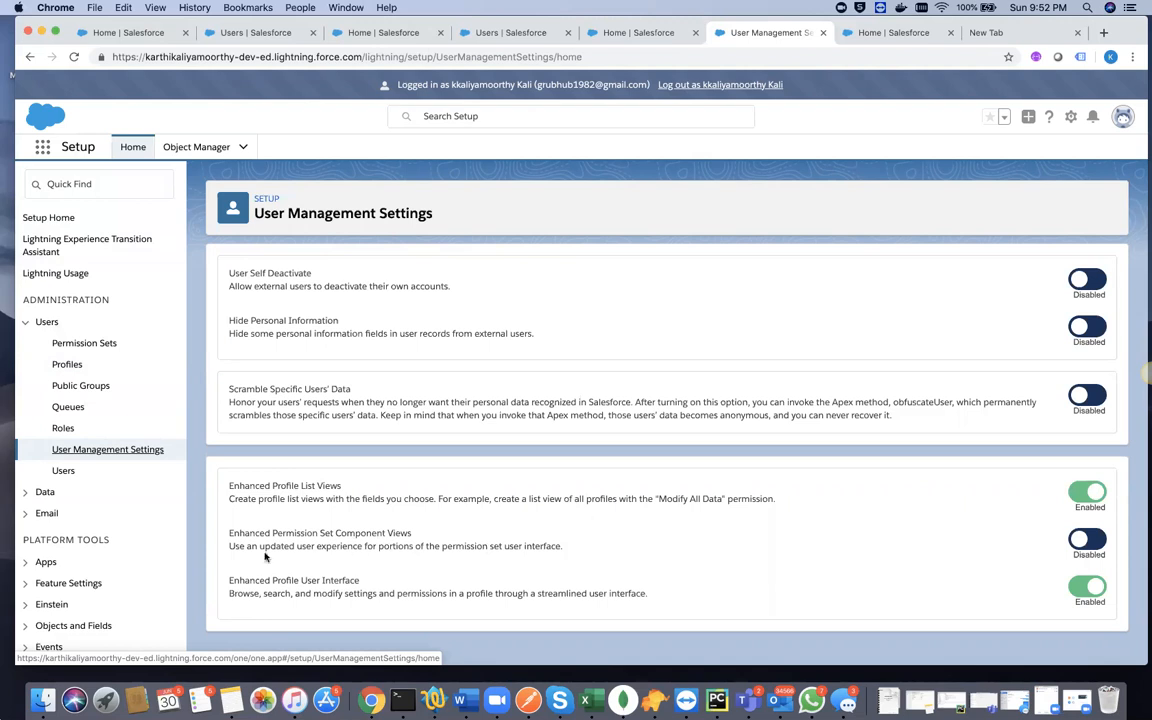
{"action": "scroll", "coordinate": [104, 536], "scroll_direction": "down", "scroll_amount": 3}
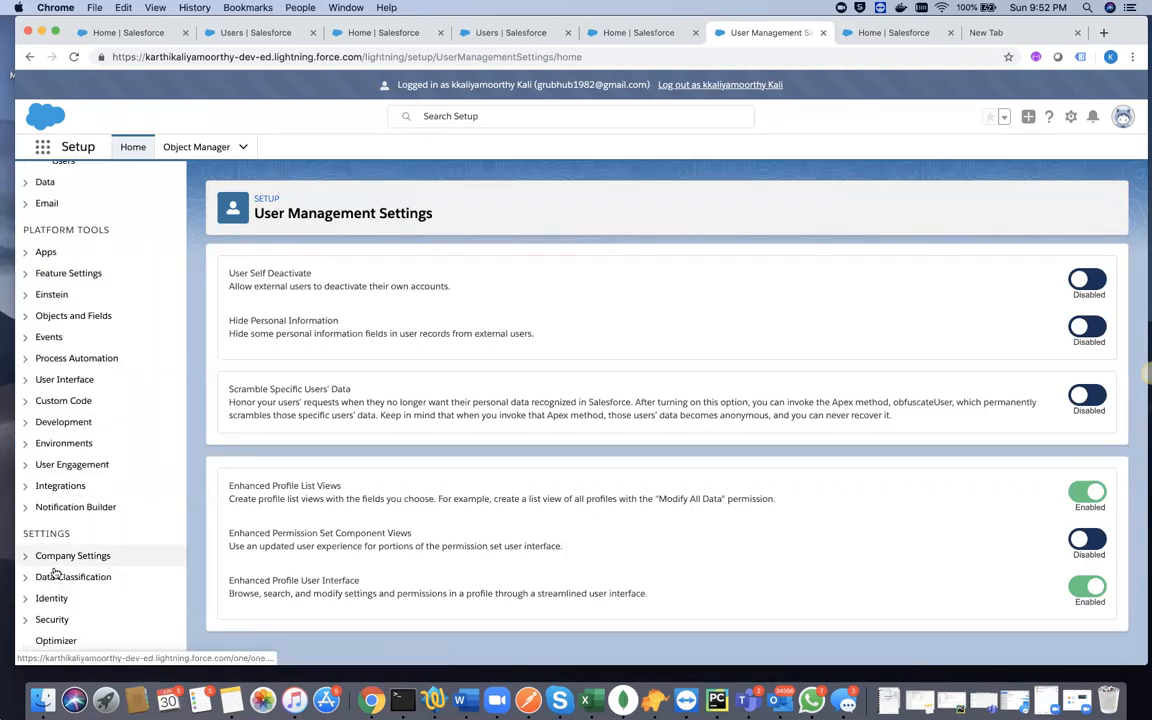
{"action": "left_click", "coordinate": [25, 424]}
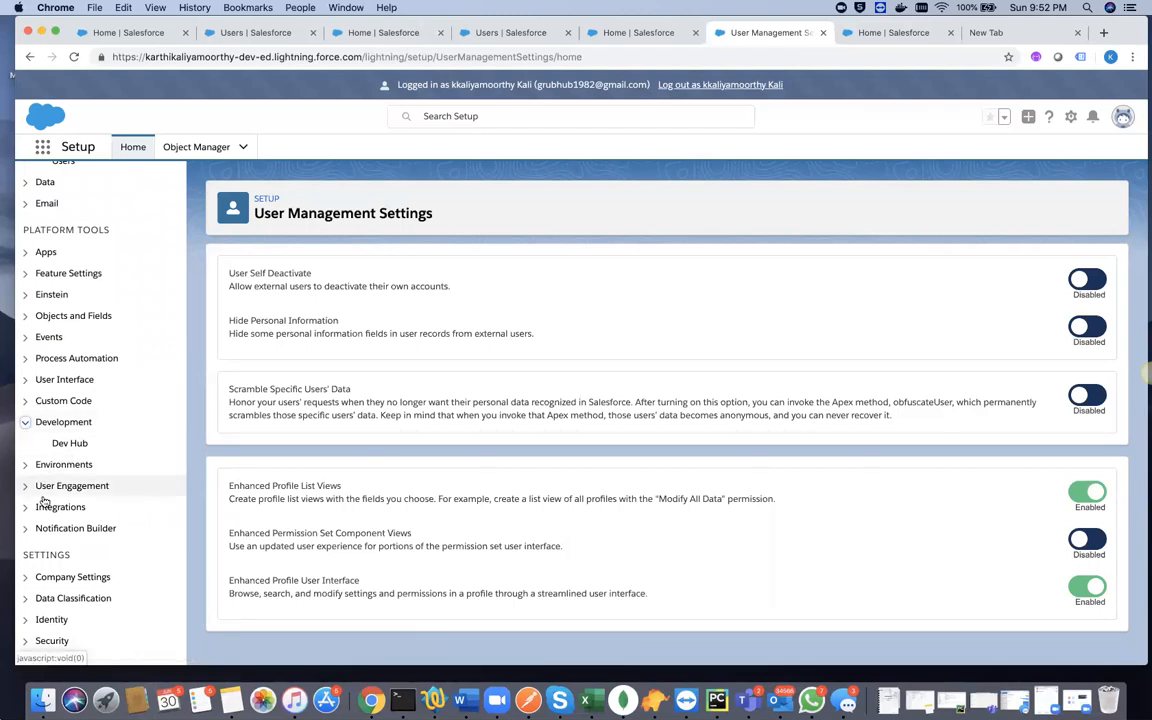
{"action": "scroll", "coordinate": [90, 465], "scroll_direction": "down", "scroll_amount": 1}
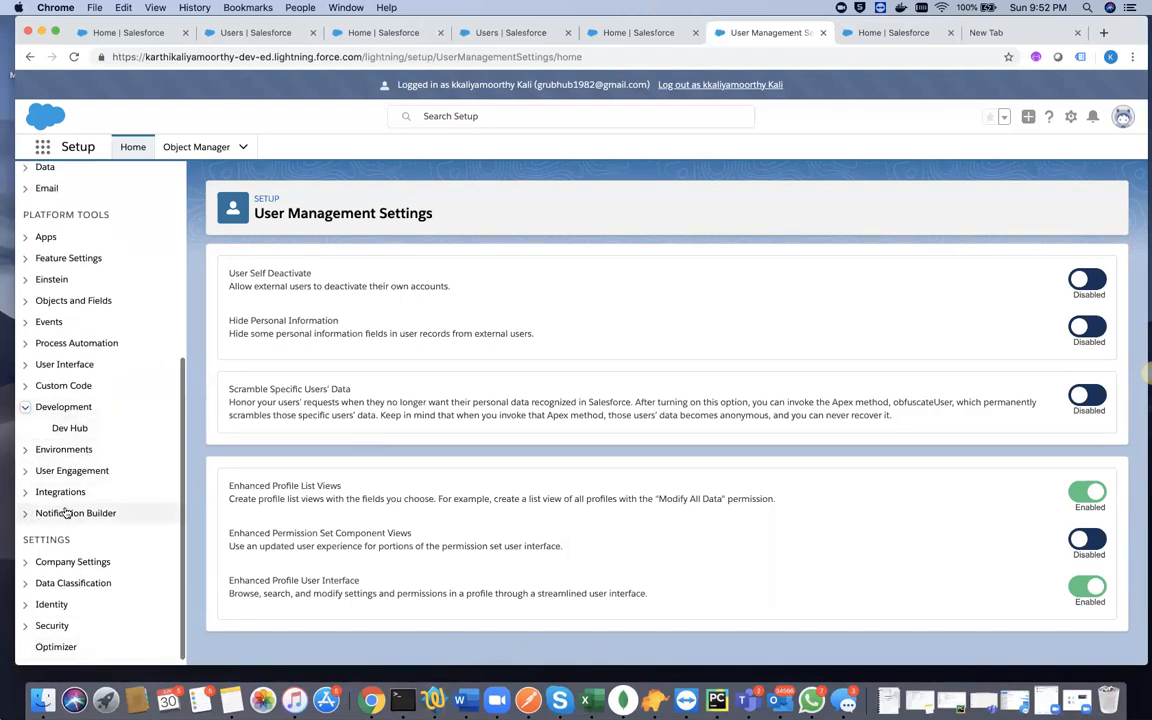
{"action": "scroll", "coordinate": [105, 440], "scroll_direction": "up", "scroll_amount": 1}
{"action": "scroll", "coordinate": [109, 445], "scroll_direction": "up", "scroll_amount": 10}
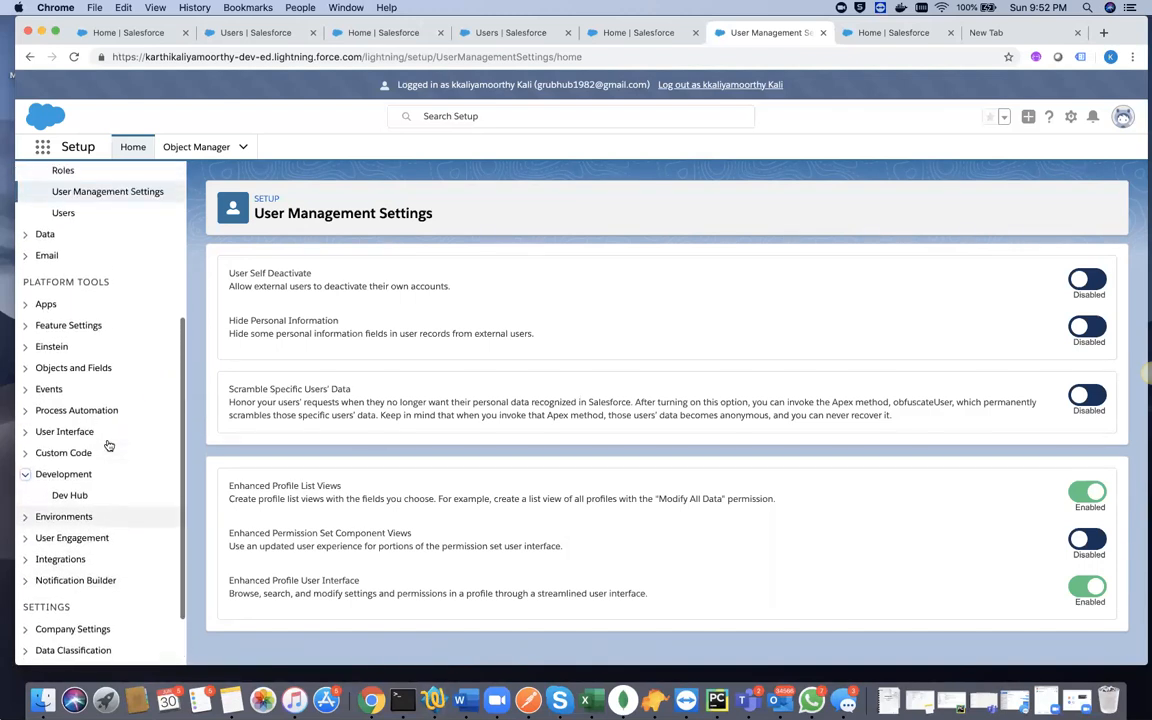
{"action": "scroll", "coordinate": [109, 445], "scroll_direction": "up", "scroll_amount": 1}
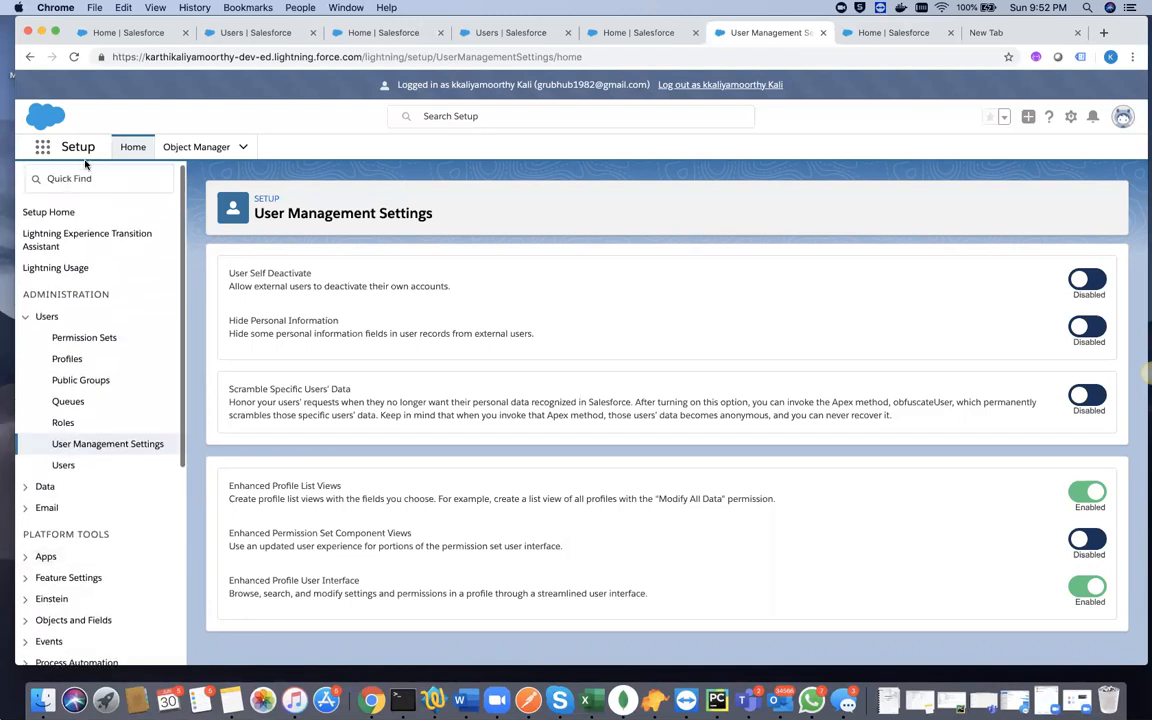
- Search the Setup navigation for "app" and look through the matching entries
{"action": "left_click", "coordinate": [79, 180]}
{"action": "type", "text": "app"}
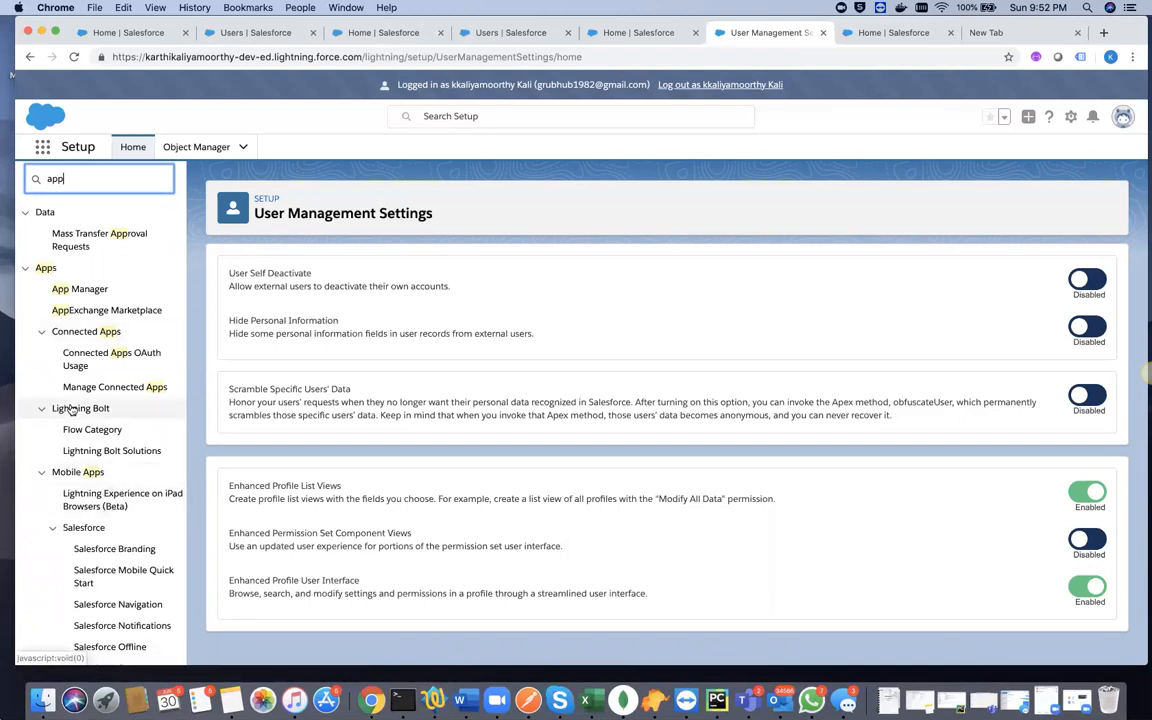
{"action": "scroll", "coordinate": [53, 432], "scroll_direction": "down", "scroll_amount": 2}
{"action": "scroll", "coordinate": [53, 432], "scroll_direction": "down", "scroll_amount": 6}
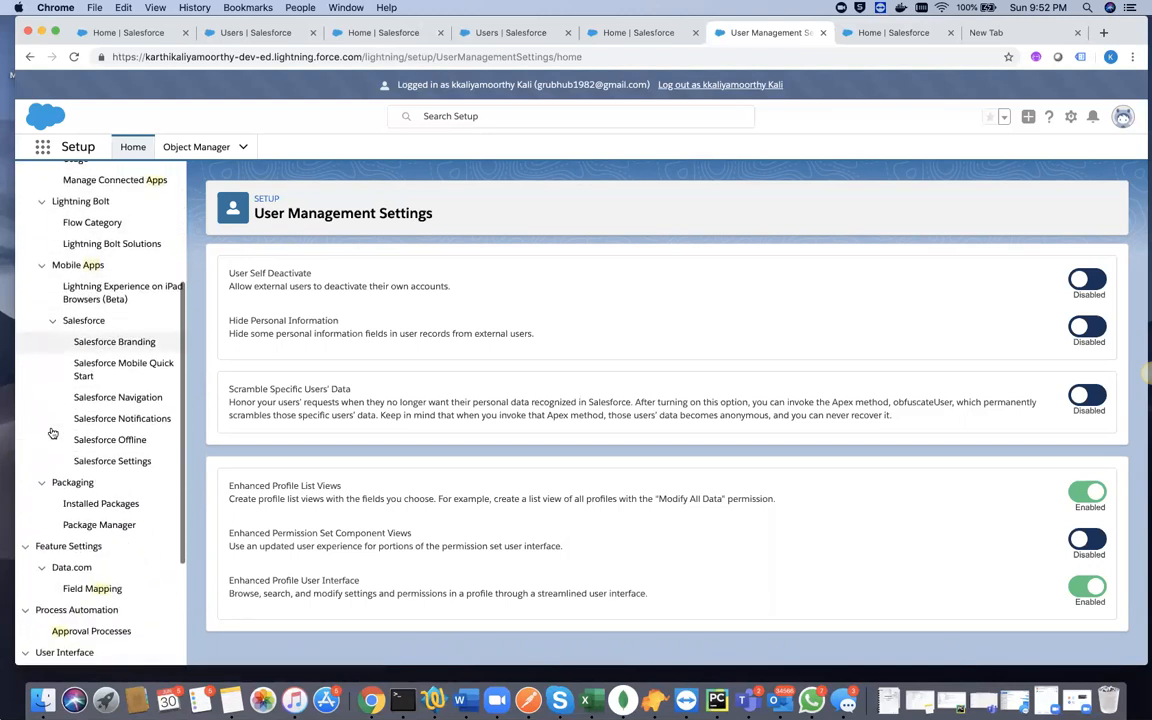
{"action": "scroll", "coordinate": [53, 432], "scroll_direction": "down", "scroll_amount": 1}
{"action": "scroll", "coordinate": [51, 432], "scroll_direction": "up", "scroll_amount": 4}
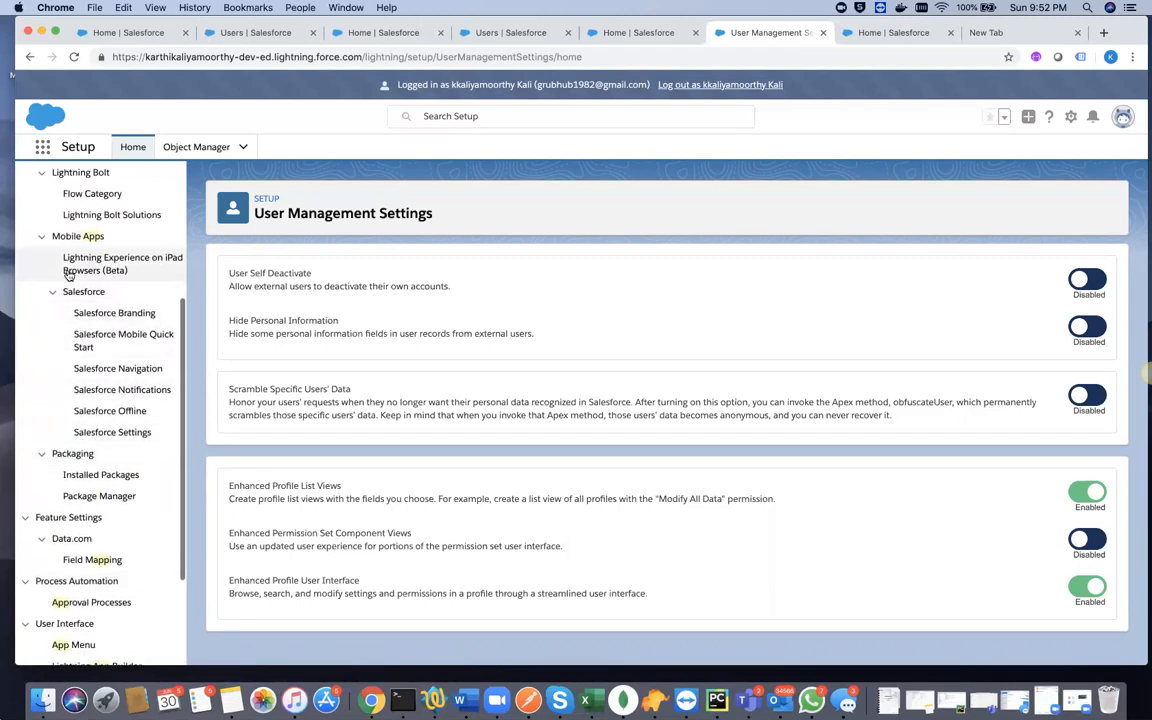
{"action": "scroll", "coordinate": [60, 279], "scroll_direction": "up", "scroll_amount": 2}
{"action": "scroll", "coordinate": [60, 279], "scroll_direction": "up", "scroll_amount": 4}
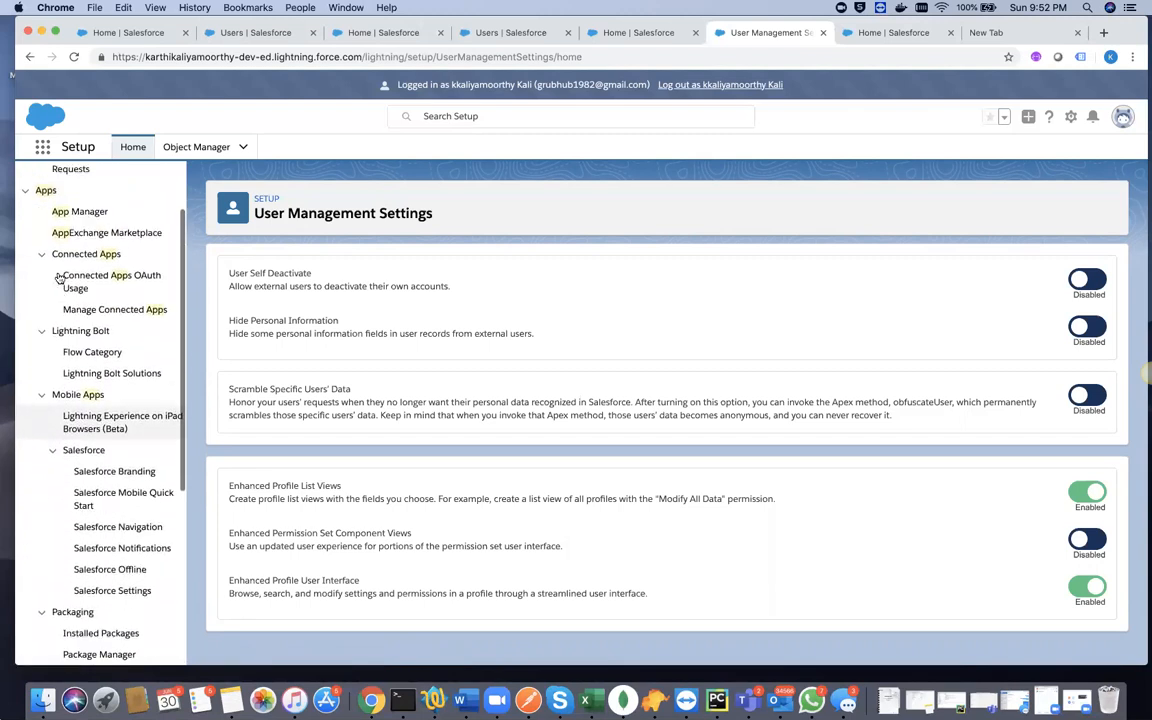
{"action": "scroll", "coordinate": [92, 242], "scroll_direction": "up", "scroll_amount": 3}
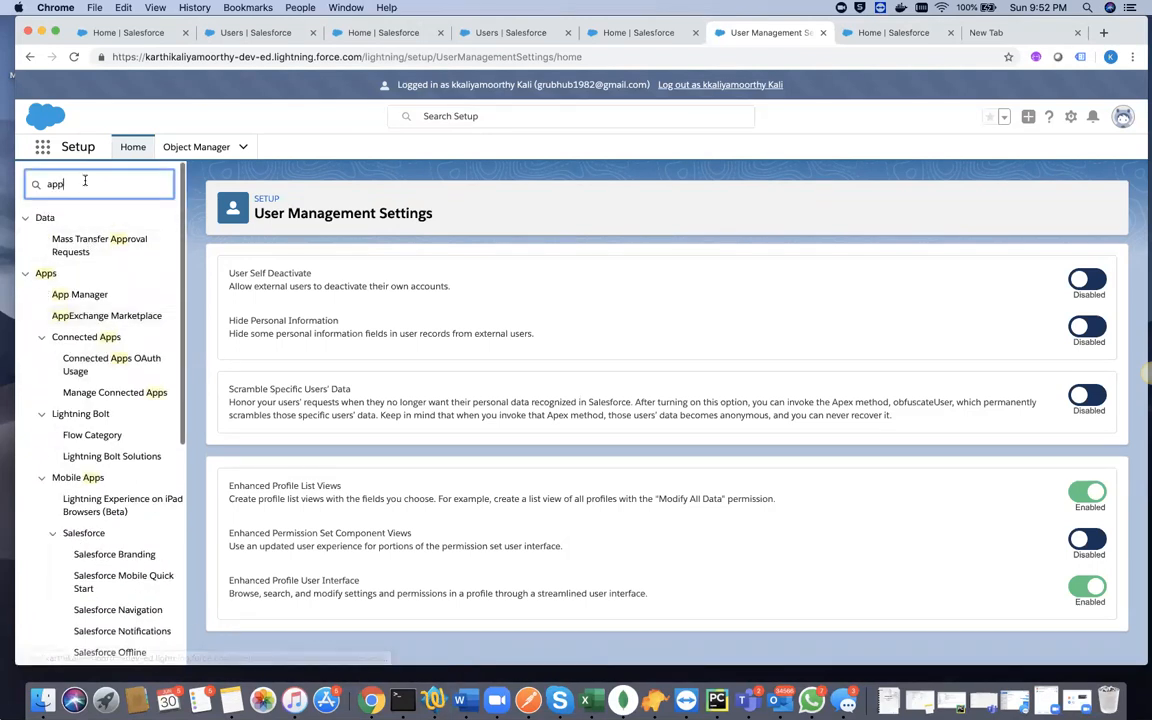
- Search the Setup navigation for "componen", open Lightning Components, and view the camping component's details
{"action": "key", "text": "BackSpace"}
{"action": "type", "text": "componen"}
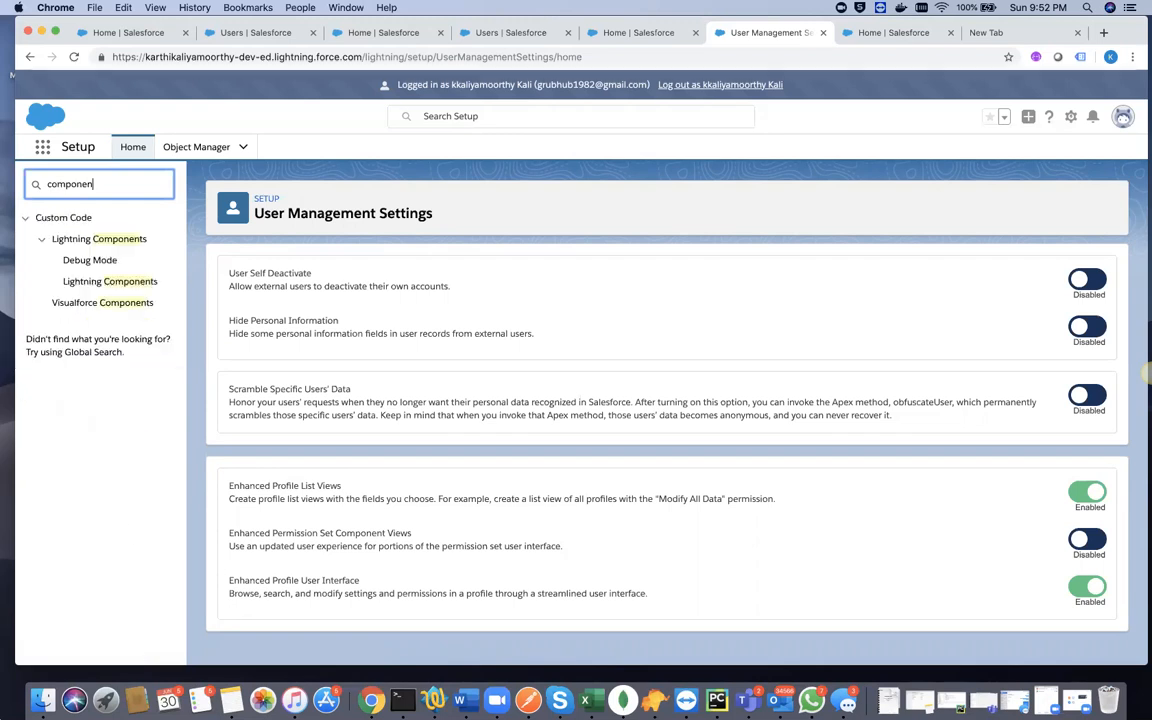
{"action": "left_click", "coordinate": [91, 284]}
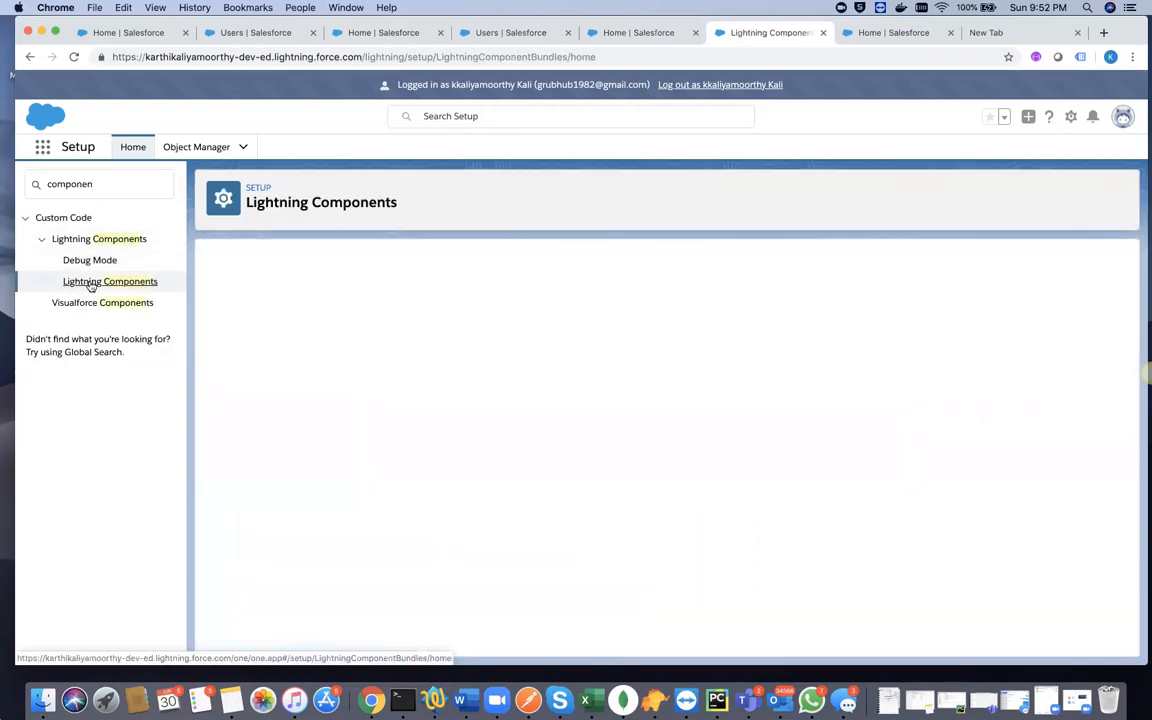
{"action": "scroll", "coordinate": [454, 438], "scroll_direction": "down", "scroll_amount": 3}
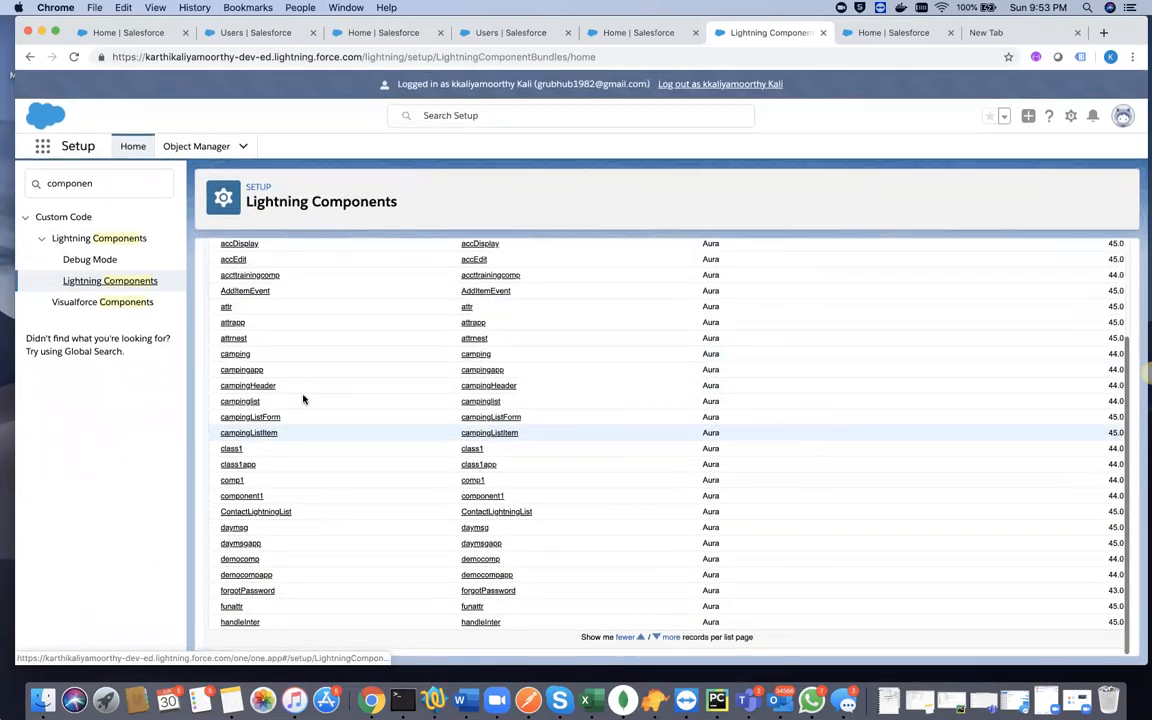
{"action": "left_click", "coordinate": [237, 356]}
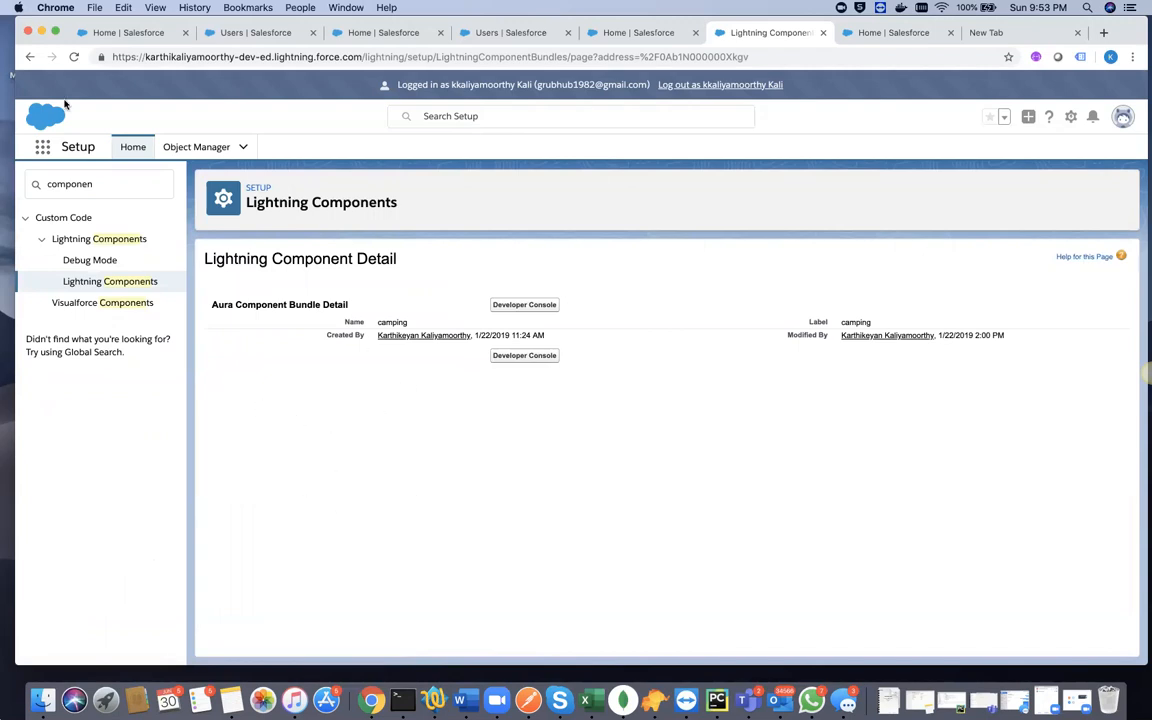
- Leave the camping component's details and go back through the browsing history to the User Management Settings page
{"action": "left_click", "coordinate": [28, 56]}
{"action": "left_click", "coordinate": [28, 56]}
{"action": "left_click", "coordinate": [52, 57]}
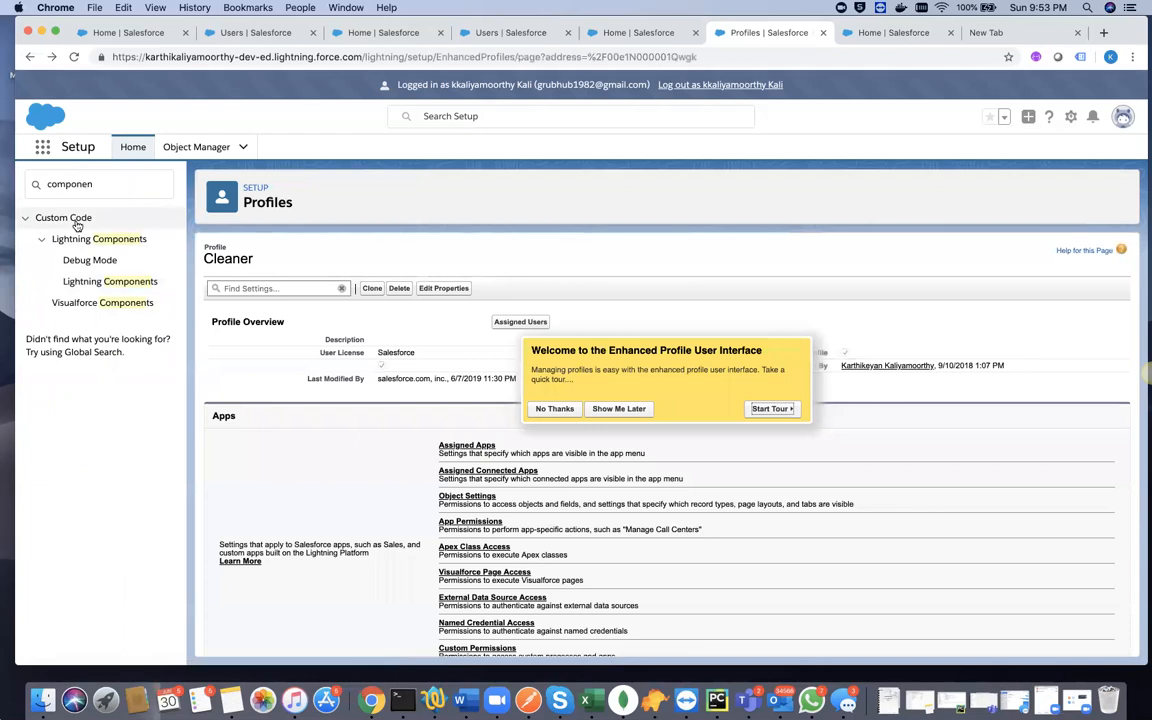
{"action": "left_click", "coordinate": [50, 57]}
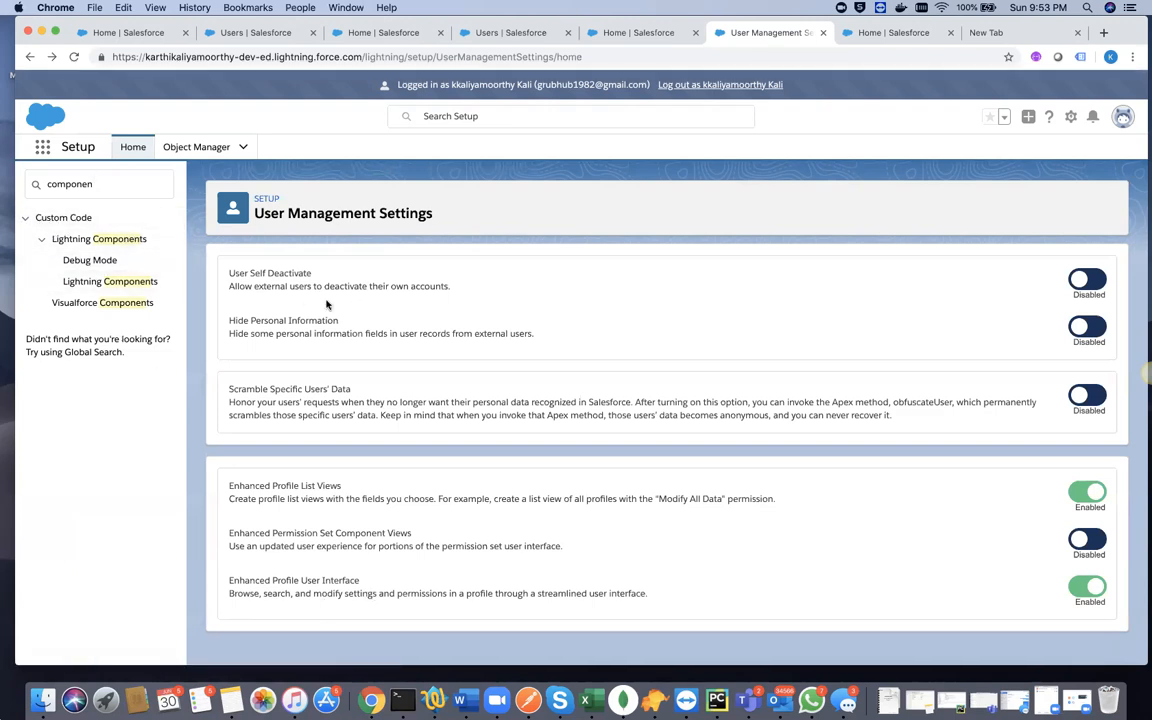
- Open Setup in a new browser tab, expand the Users category under Administration, and open the Profiles list
{"action": "left_click", "coordinate": [1070, 116]}
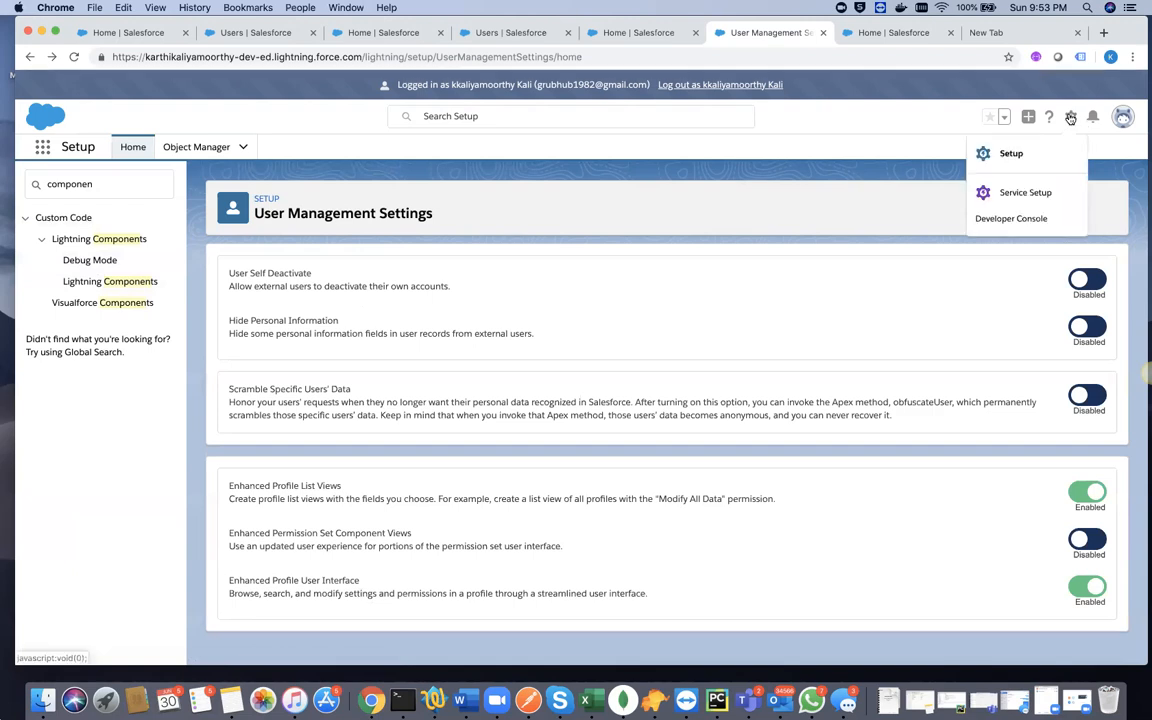
{"action": "left_click", "coordinate": [1011, 155]}
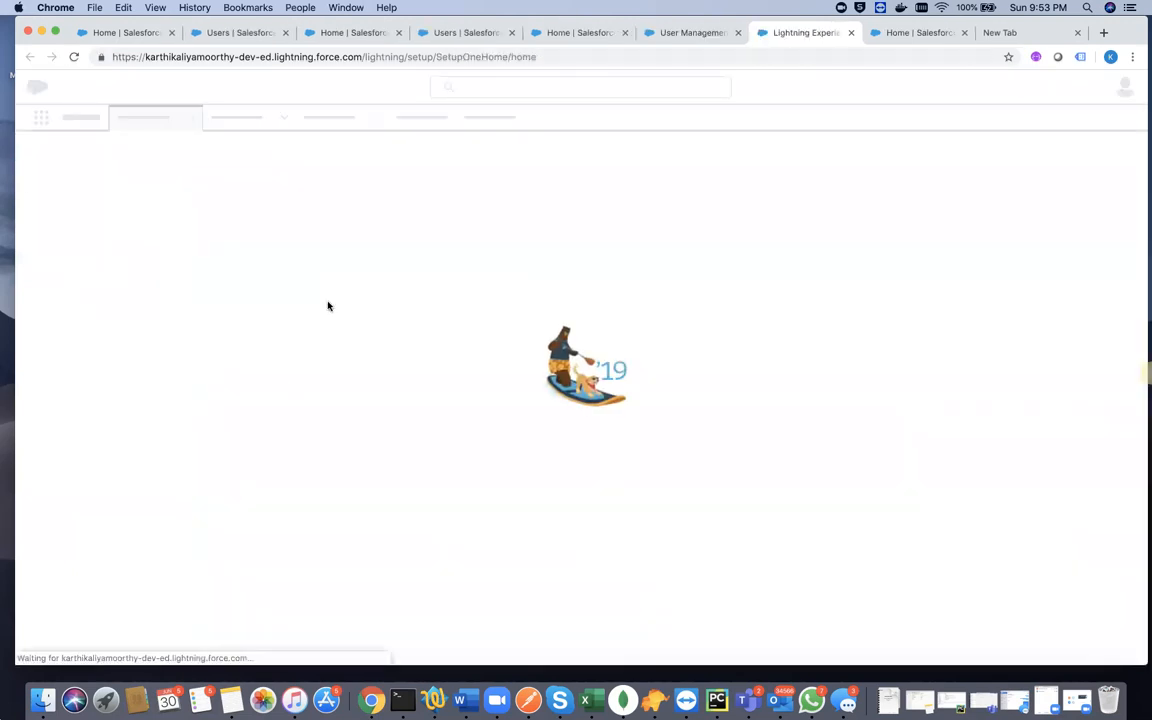
{"action": "scroll", "coordinate": [98, 507], "scroll_direction": "down", "scroll_amount": 3}
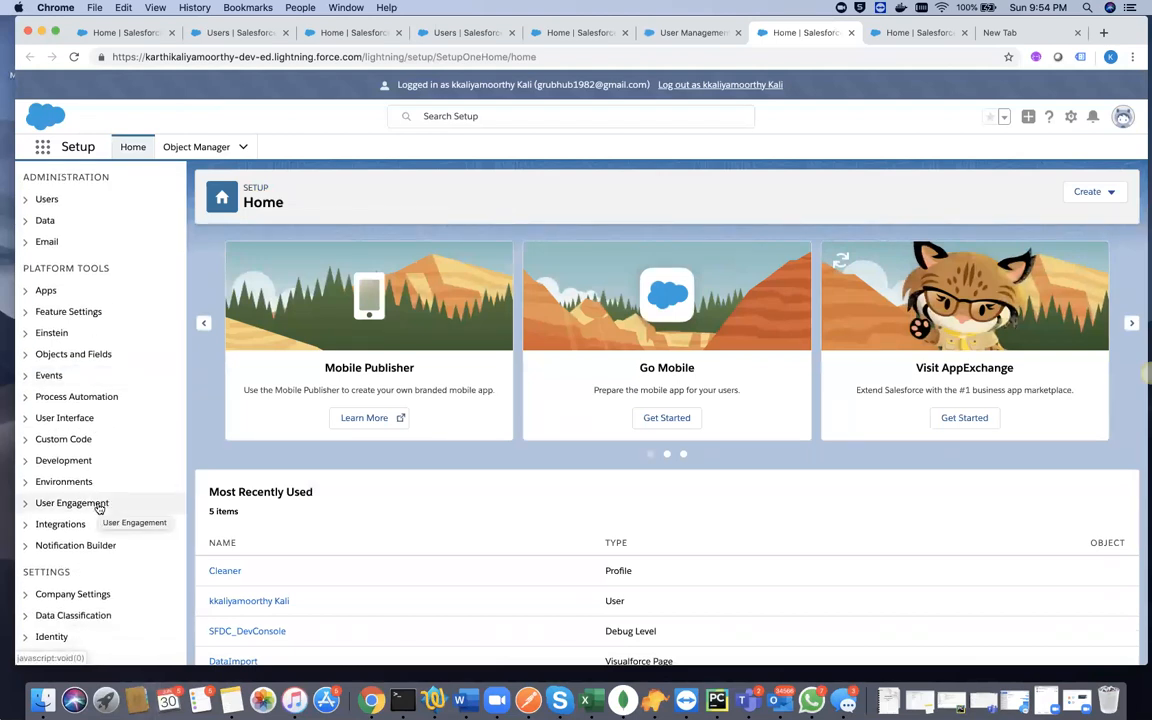
{"action": "scroll", "coordinate": [97, 378], "scroll_direction": "up", "scroll_amount": 3}
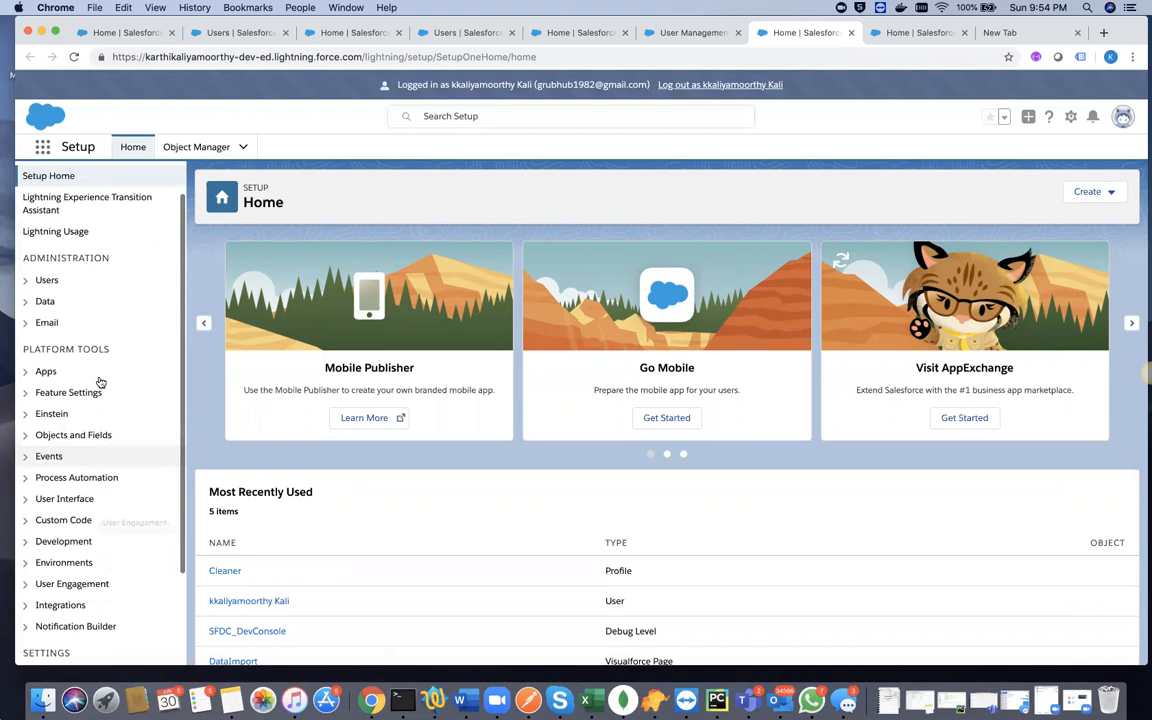
{"action": "left_click", "coordinate": [29, 294]}
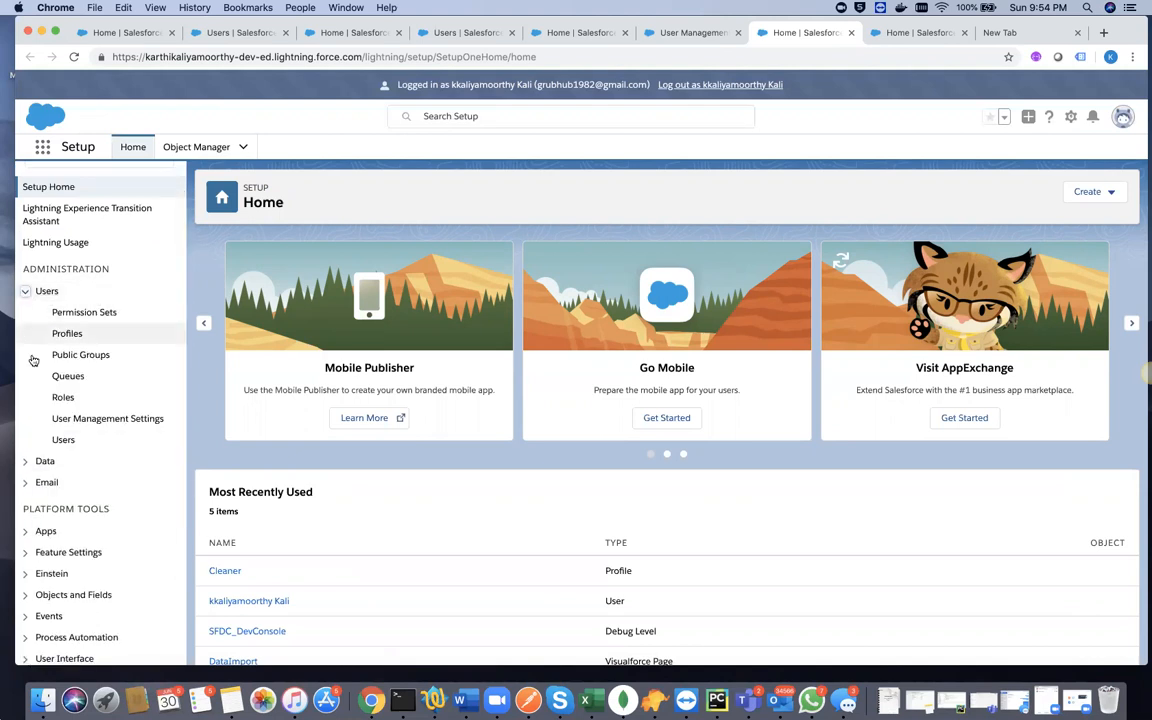
{"action": "left_click", "coordinate": [63, 440]}
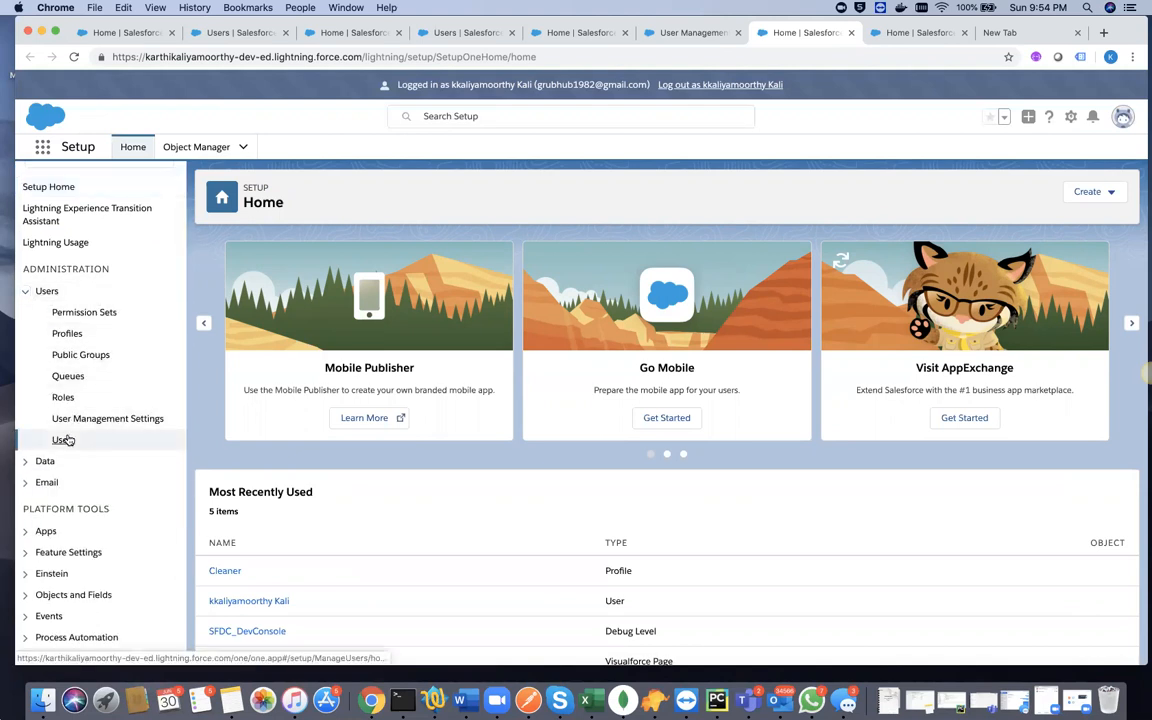
{"action": "left_click", "coordinate": [66, 334]}
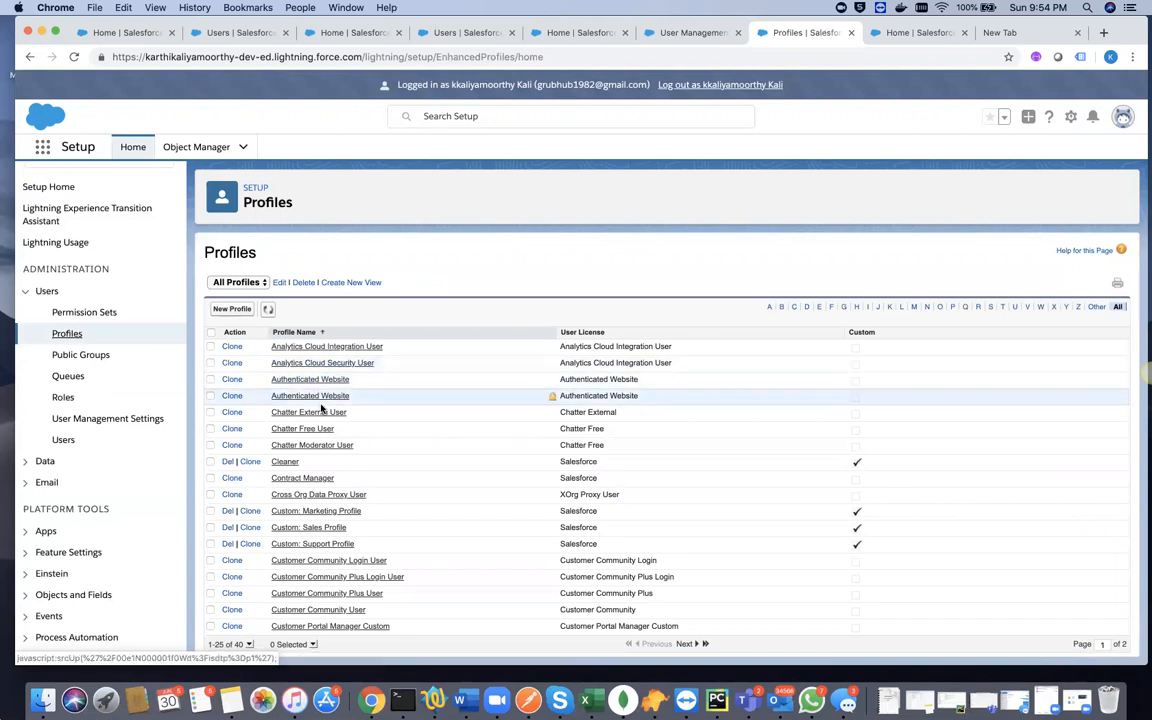
- Open the Cleaner profile and go back, look through both pages of the All Profiles list, and return to the first page
{"action": "left_click", "coordinate": [285, 463]}
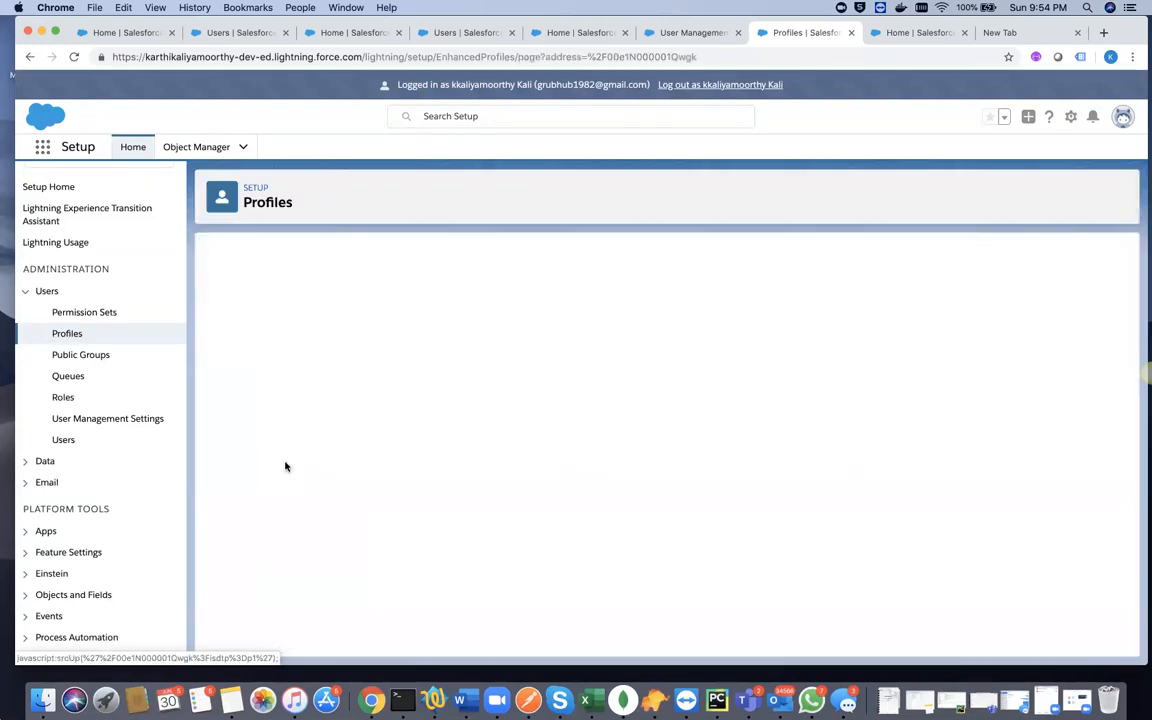
{"action": "left_click", "coordinate": [29, 57]}
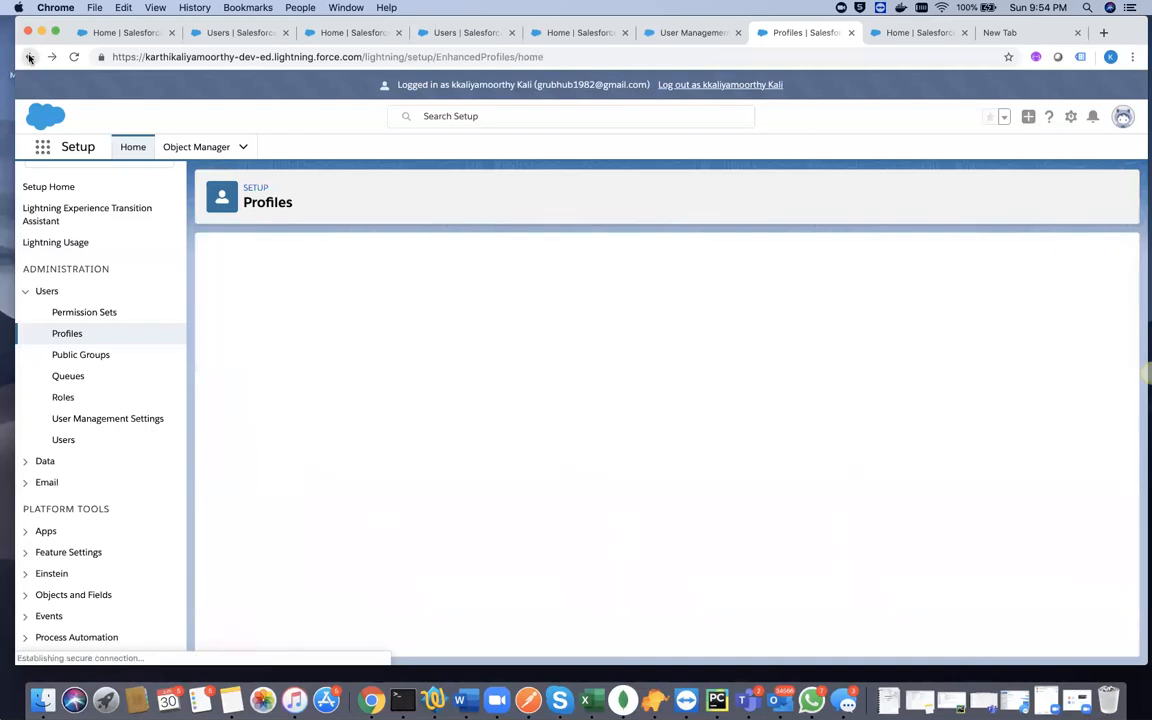
{"action": "scroll", "coordinate": [540, 500], "scroll_direction": "down", "scroll_amount": 3}
{"action": "scroll", "coordinate": [540, 498], "scroll_direction": "up", "scroll_amount": 3}
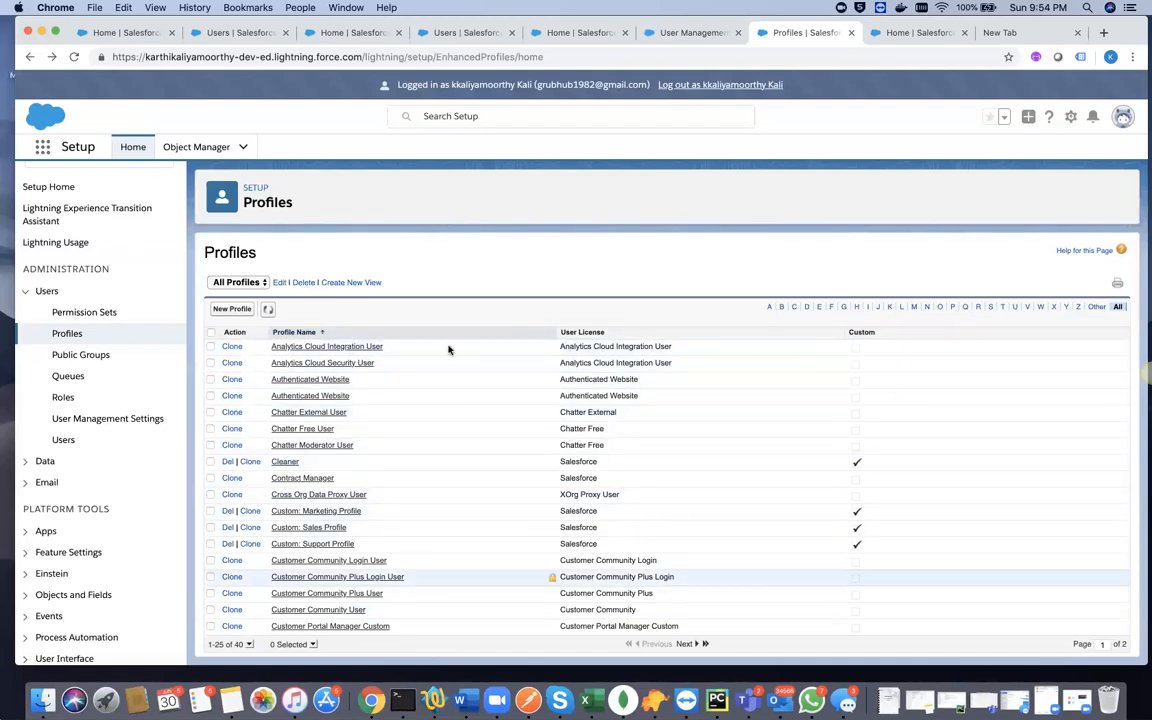
{"action": "scroll", "coordinate": [450, 496], "scroll_direction": "down", "scroll_amount": 3}
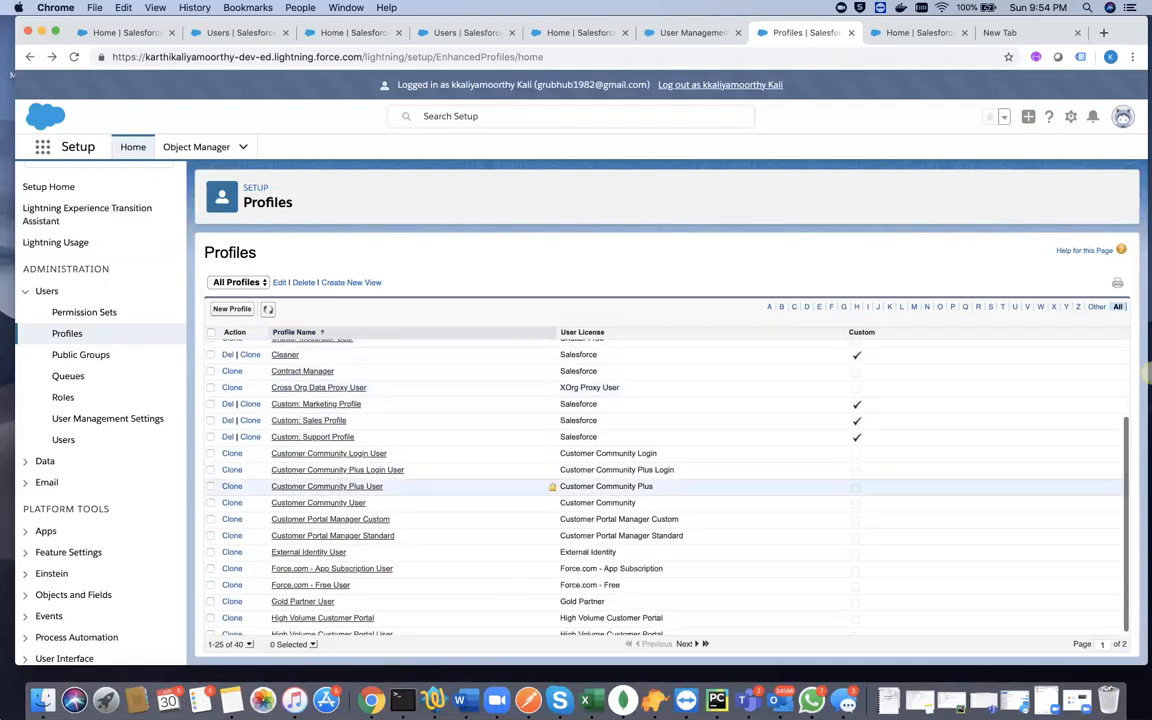
{"action": "left_click", "coordinate": [685, 643]}
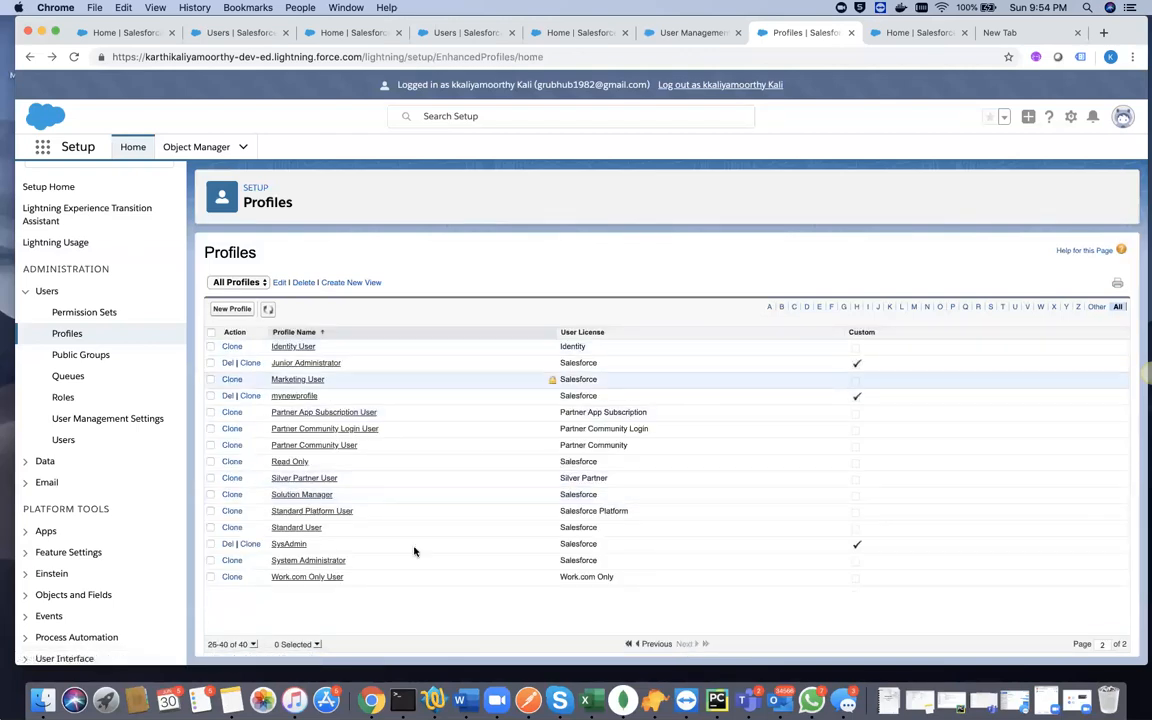
{"action": "left_click", "coordinate": [652, 644]}
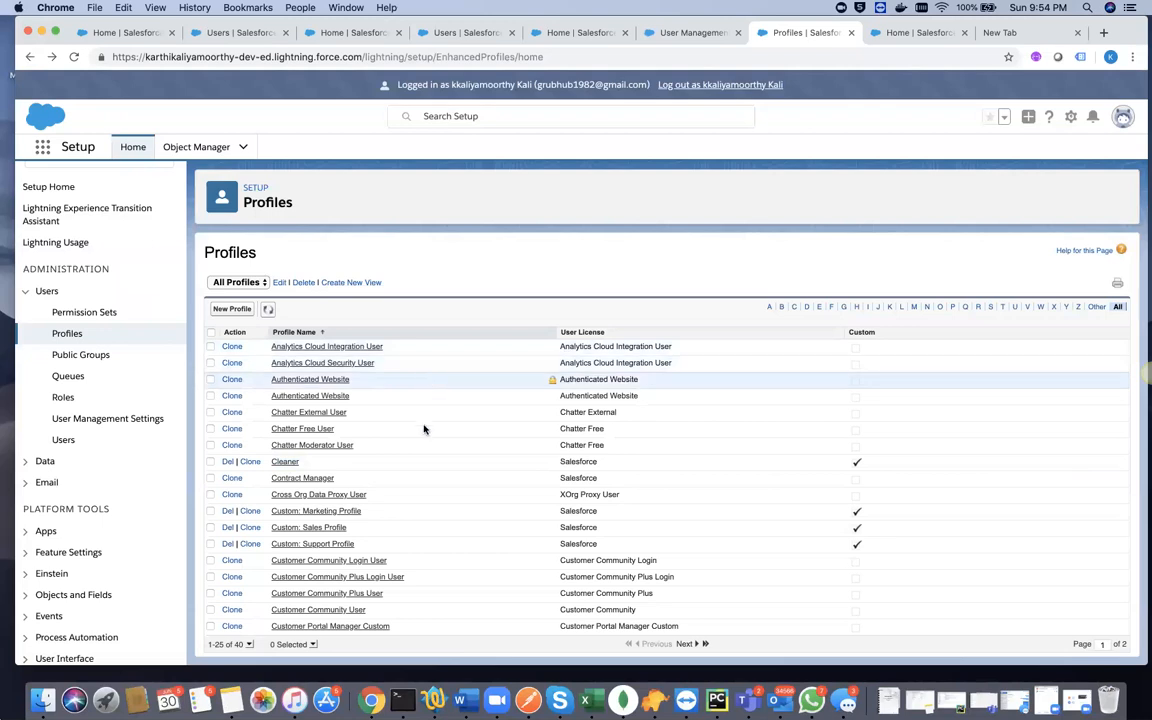
- Open the Cleaner profile's overview and activate its settings search
{"action": "left_click", "coordinate": [285, 462]}
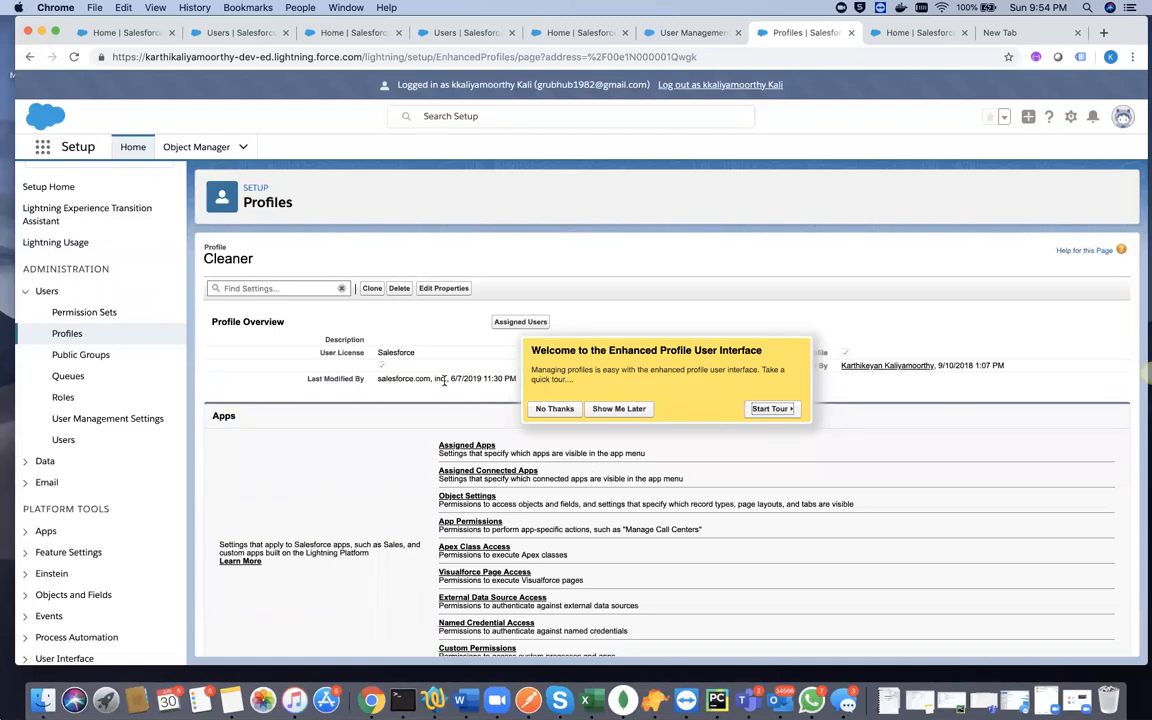
{"action": "left_click", "coordinate": [270, 288]}
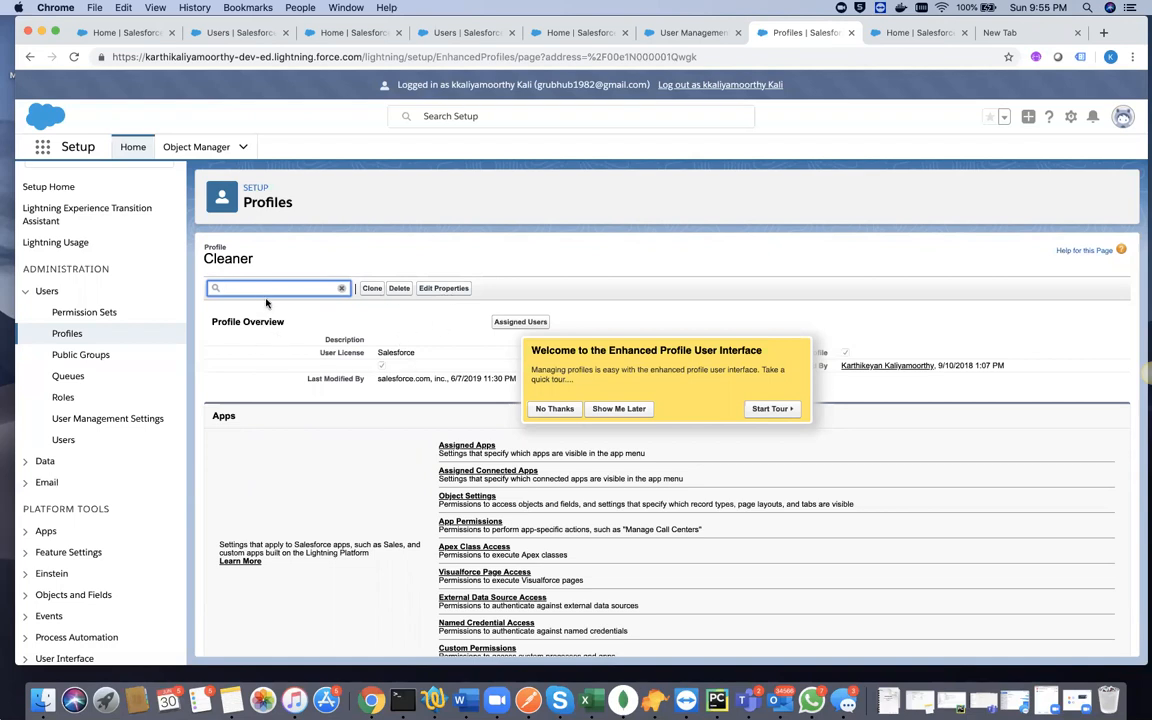
- Open User Management Settings, view the Class - 2 notes in the text editor, and switch back to Chrome
{"action": "left_click", "coordinate": [115, 418]}
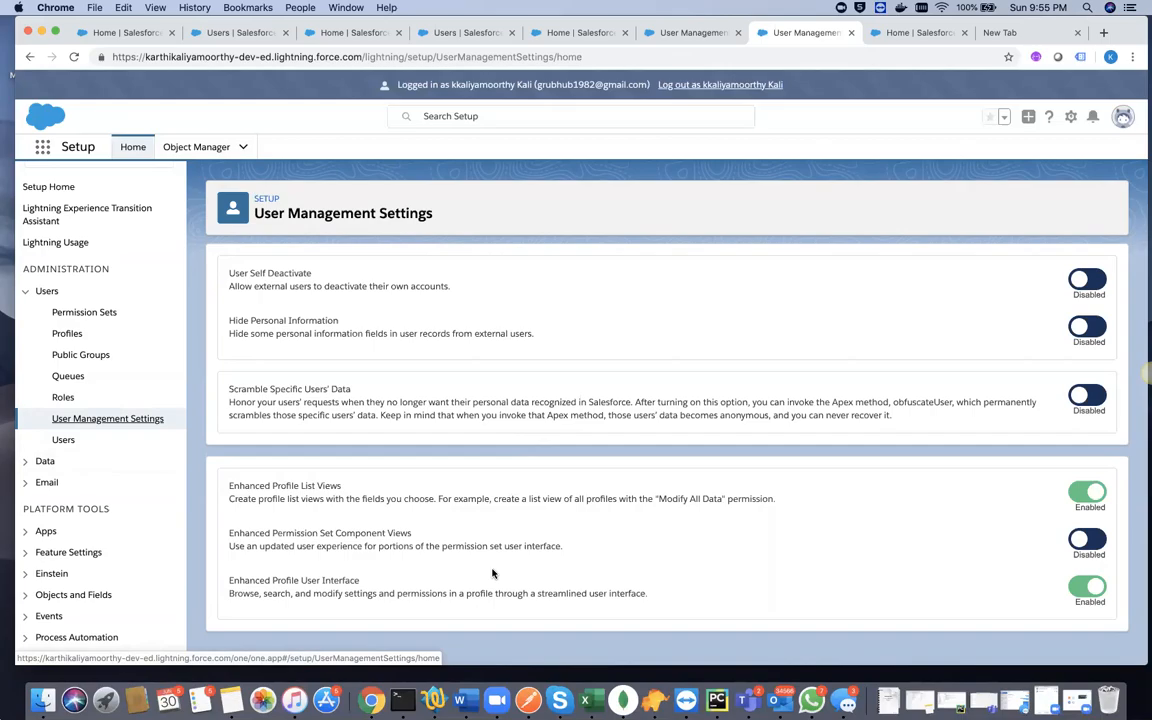
{"action": "left_click", "coordinate": [433, 700]}
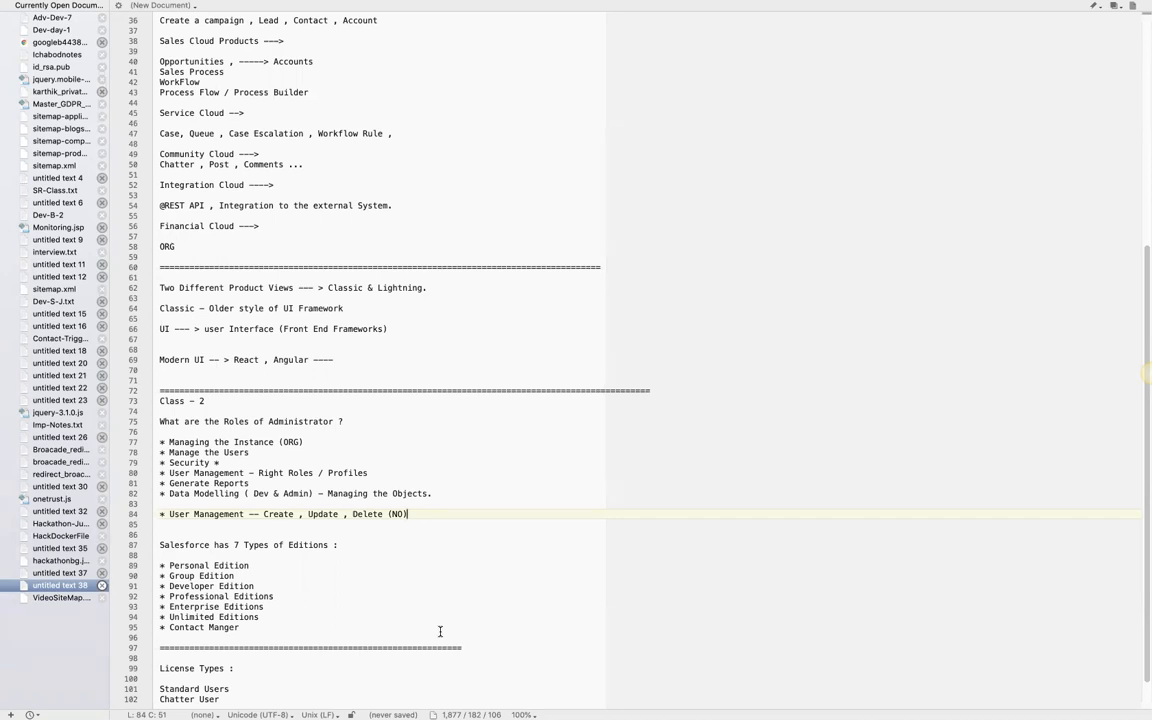
{"action": "key", "text": "ctrl+Left"}
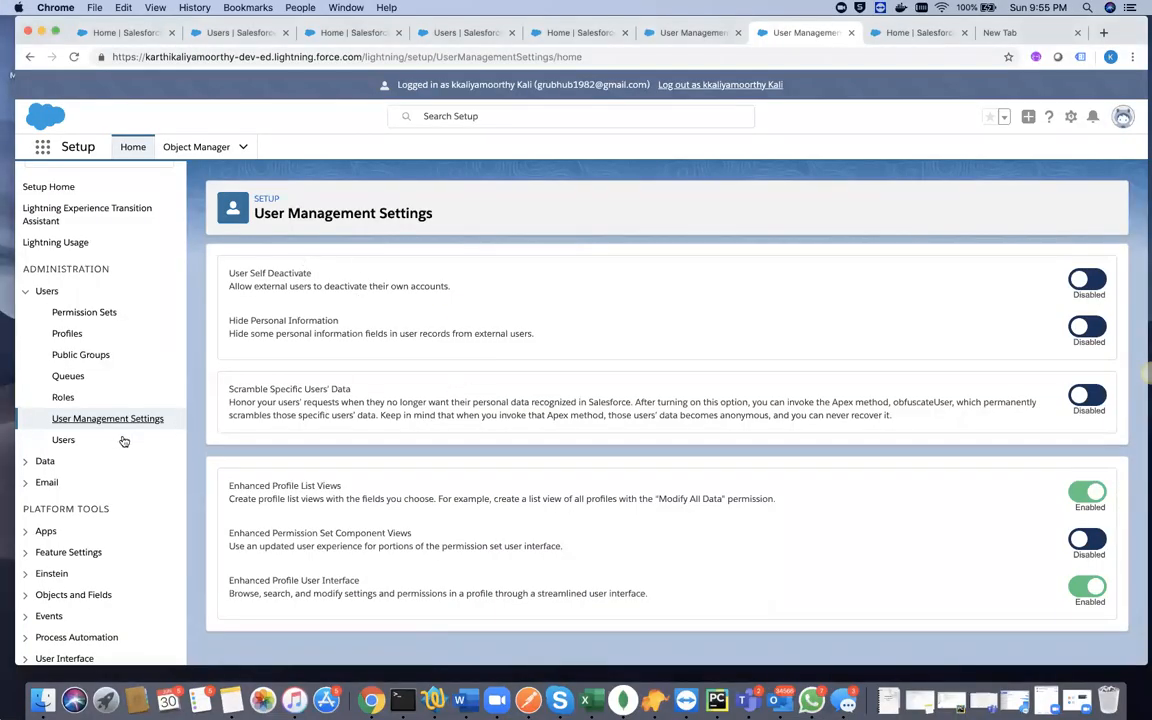
- Open the All Users list, then expand Company Settings in the Setup navigation, view its entries, and collapse it again
{"action": "left_click", "coordinate": [63, 440]}
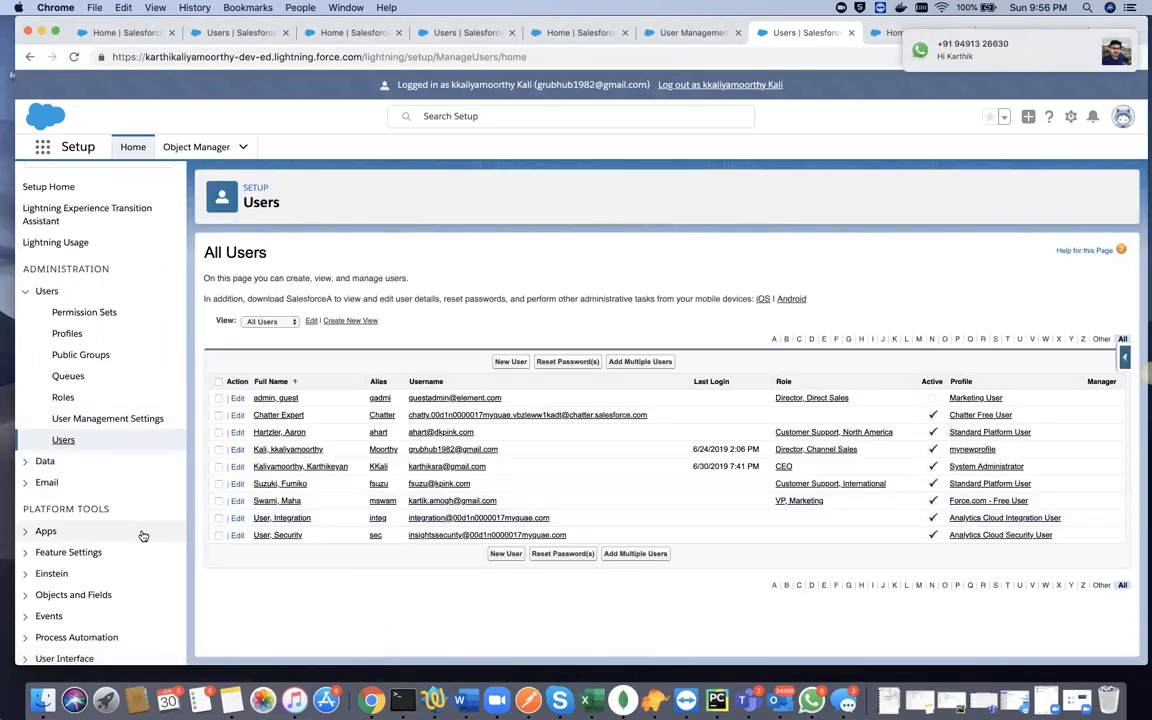
{"action": "scroll", "coordinate": [142, 536], "scroll_direction": "down", "scroll_amount": 5}
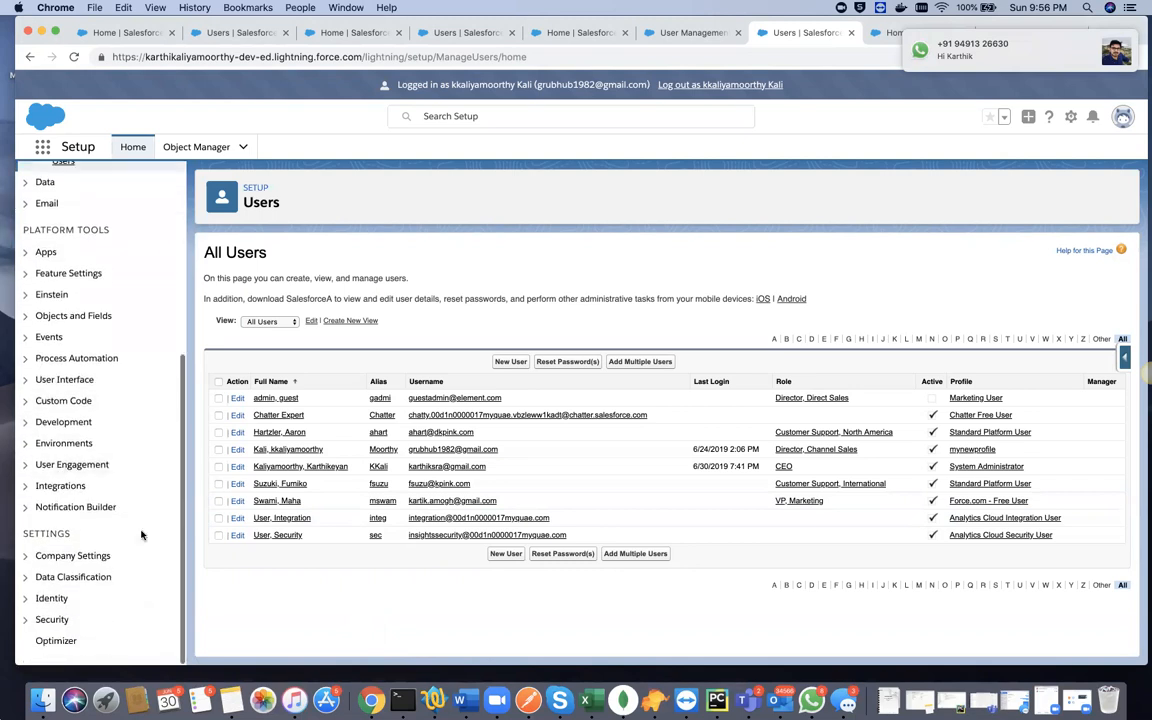
{"action": "left_click", "coordinate": [30, 556]}
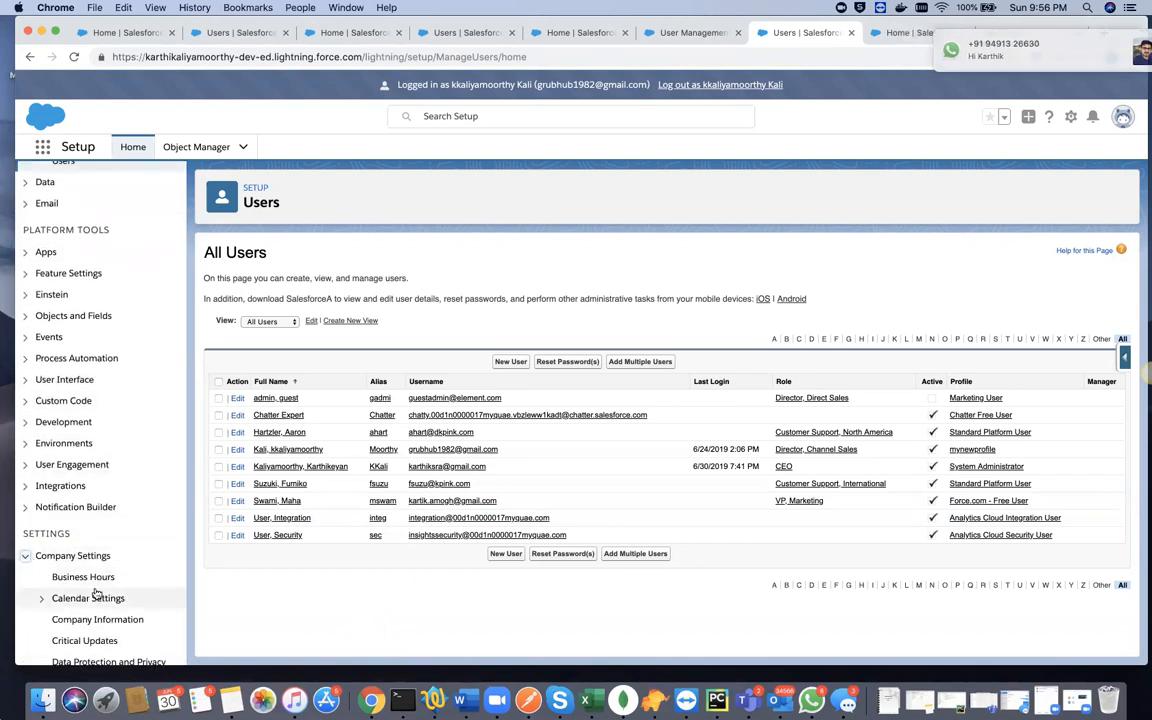
{"action": "scroll", "coordinate": [97, 594], "scroll_direction": "down", "scroll_amount": 2}
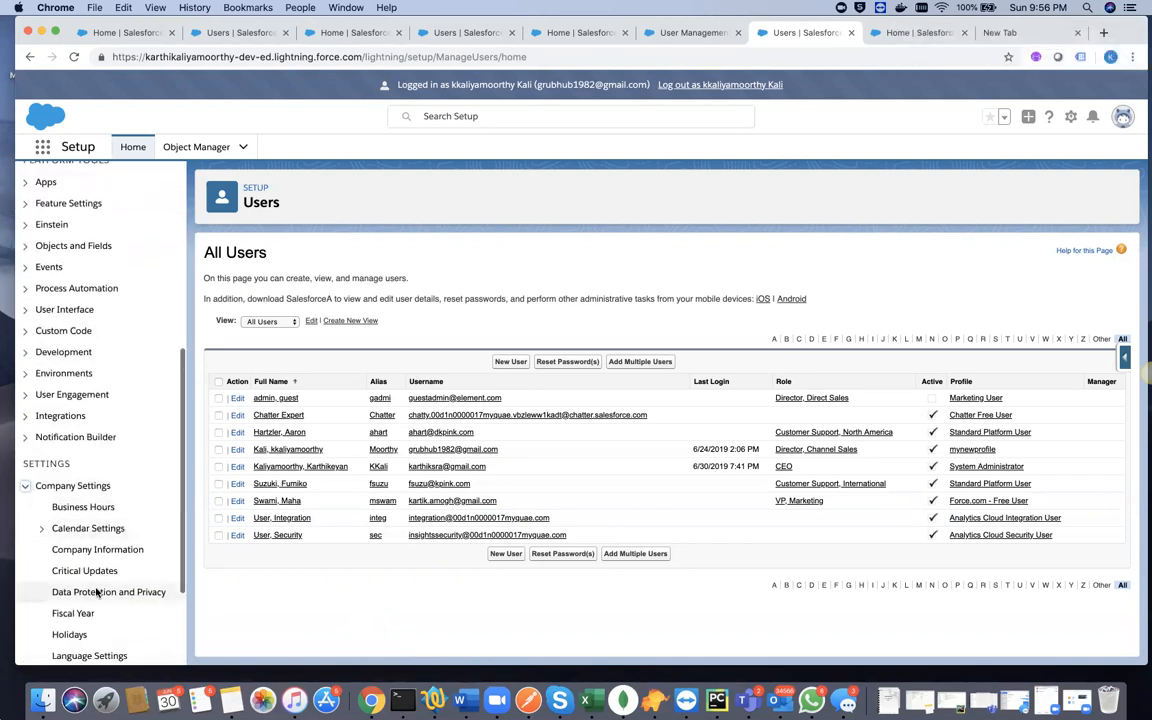
{"action": "left_click", "coordinate": [25, 486]}
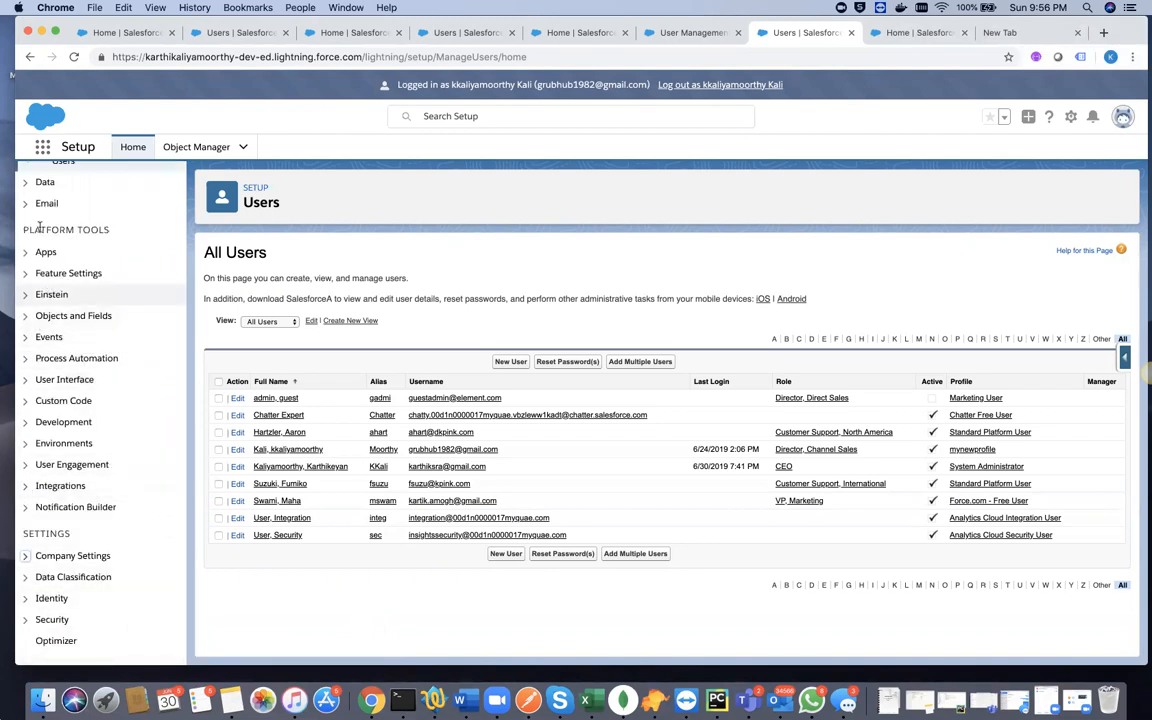
{"action": "scroll", "coordinate": [60, 300], "scroll_direction": "up", "scroll_amount": 6}
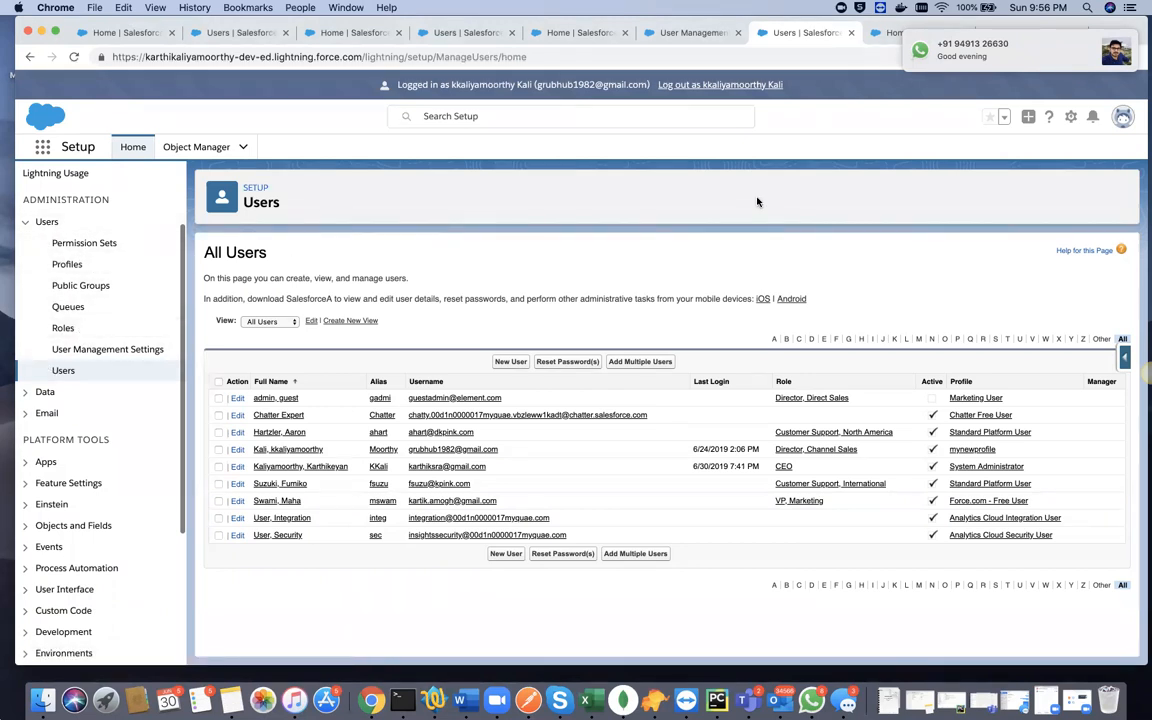
{"action": "mouse_move", "coordinate": [1103, 63]}
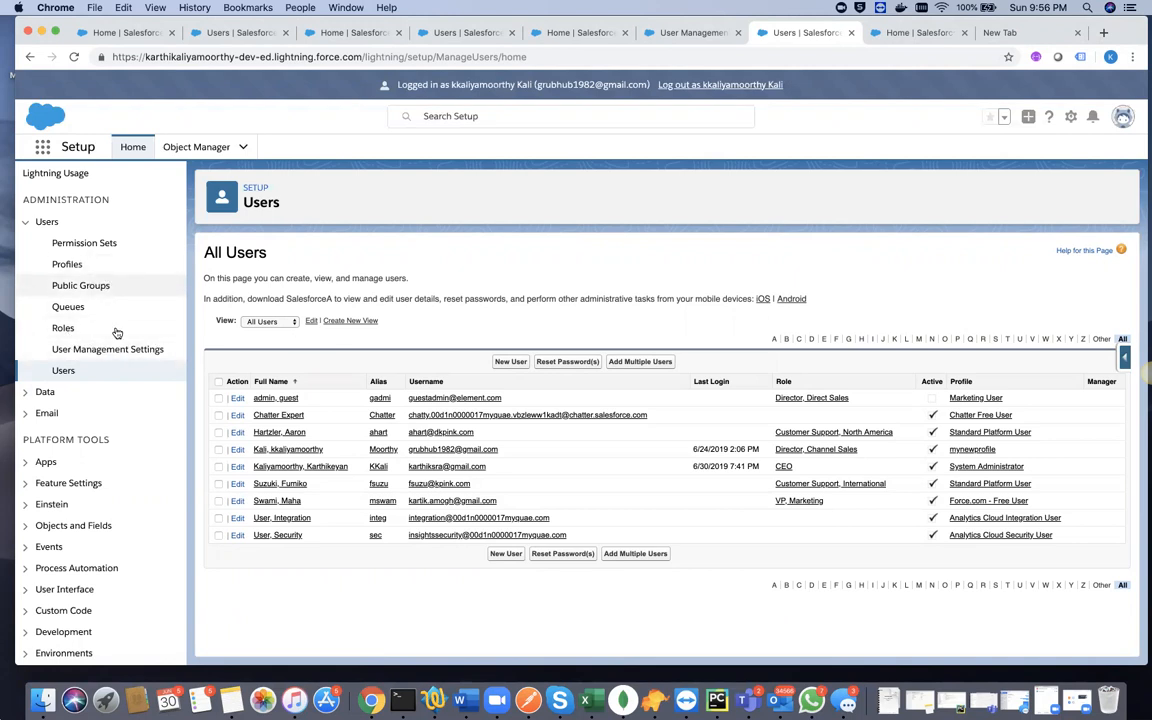
{"action": "scroll", "coordinate": [128, 527], "scroll_direction": "down", "scroll_amount": 1}
{"action": "scroll", "coordinate": [128, 527], "scroll_direction": "down", "scroll_amount": 3}
{"action": "scroll", "coordinate": [128, 527], "scroll_direction": "up", "scroll_amount": 6}
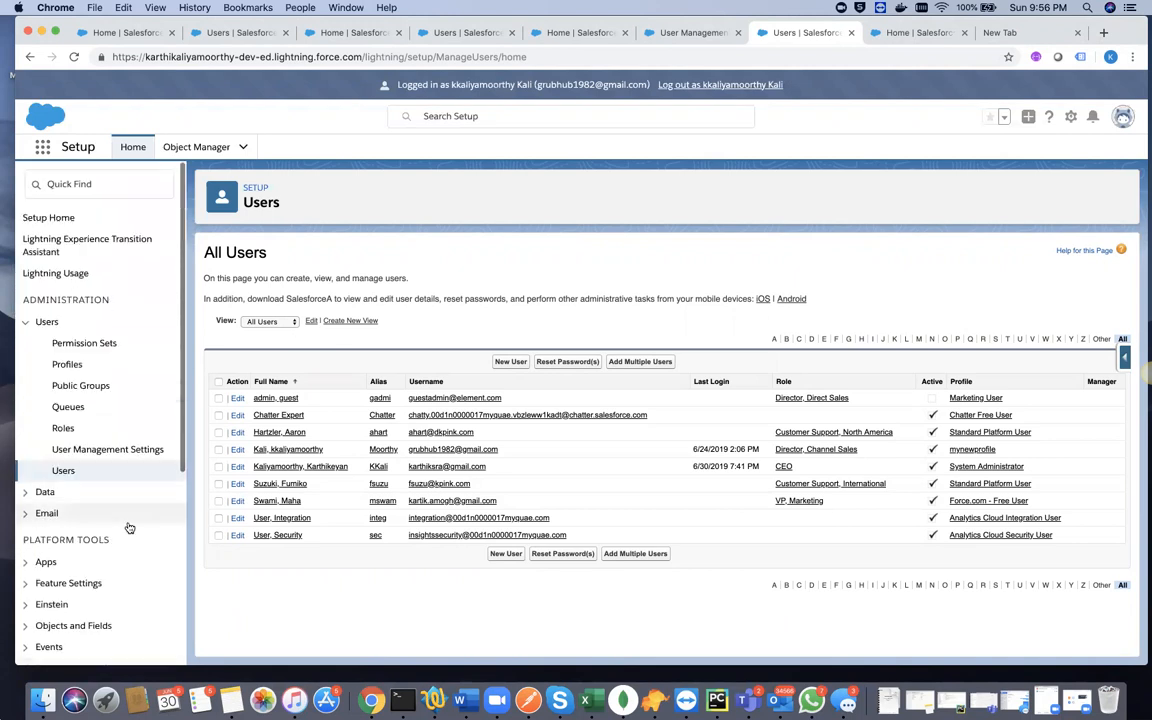